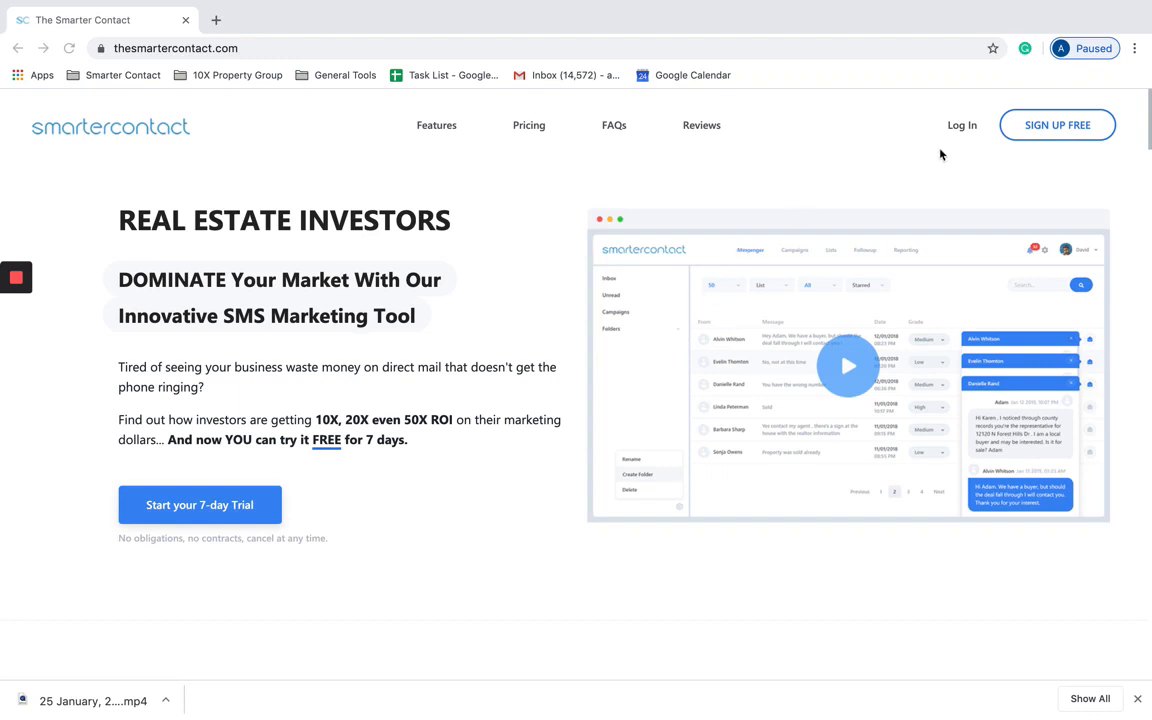
# Step: Sign in with the account username and password, accepting the Terms of Service
pyautogui.click(960, 125)
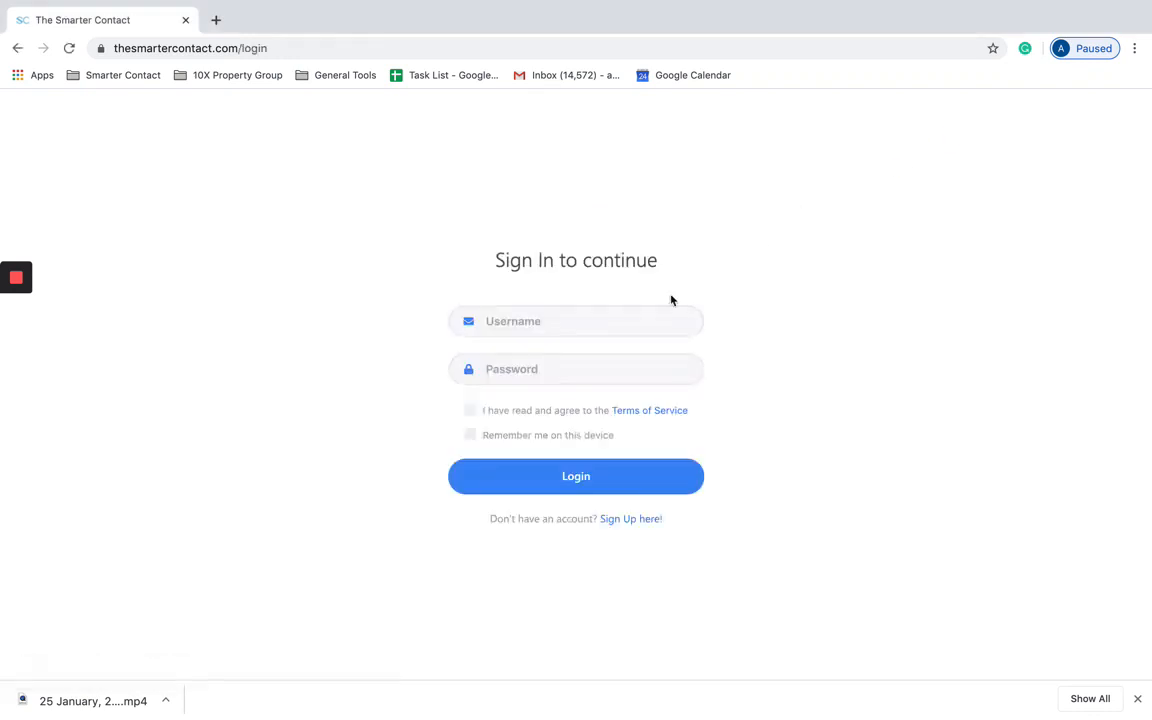
pyautogui.click(535, 319)
pyautogui.write('tam')
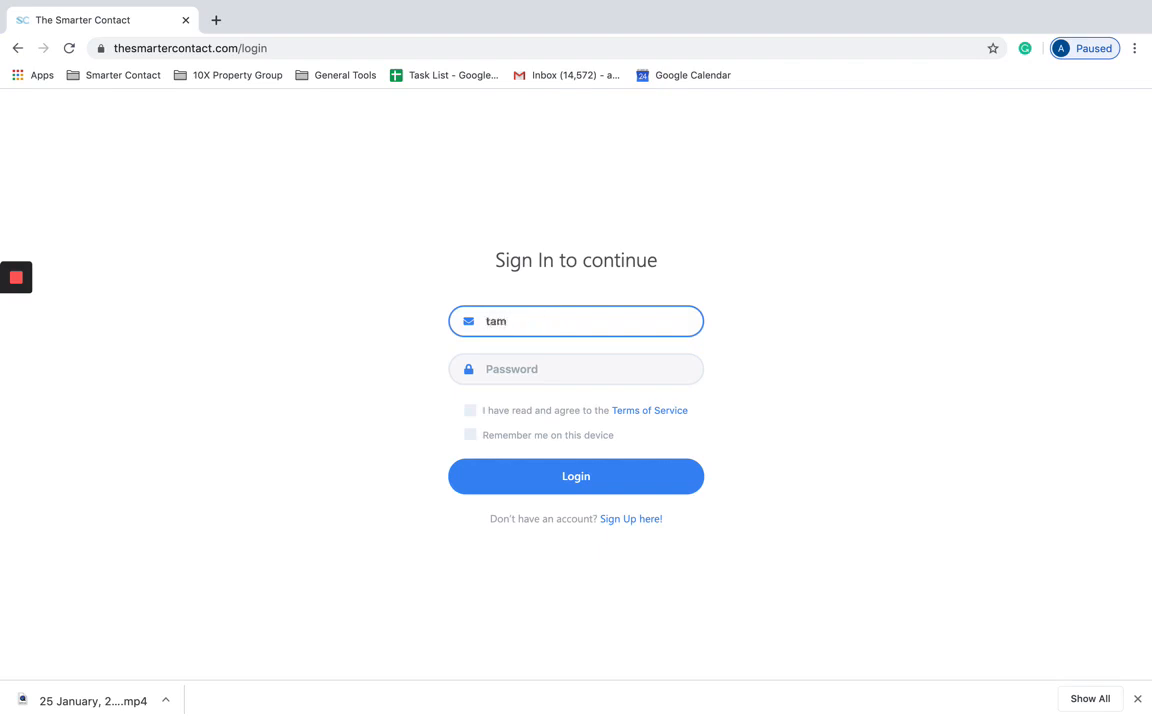
pyautogui.press('Tab')
pyautogui.write('••••')
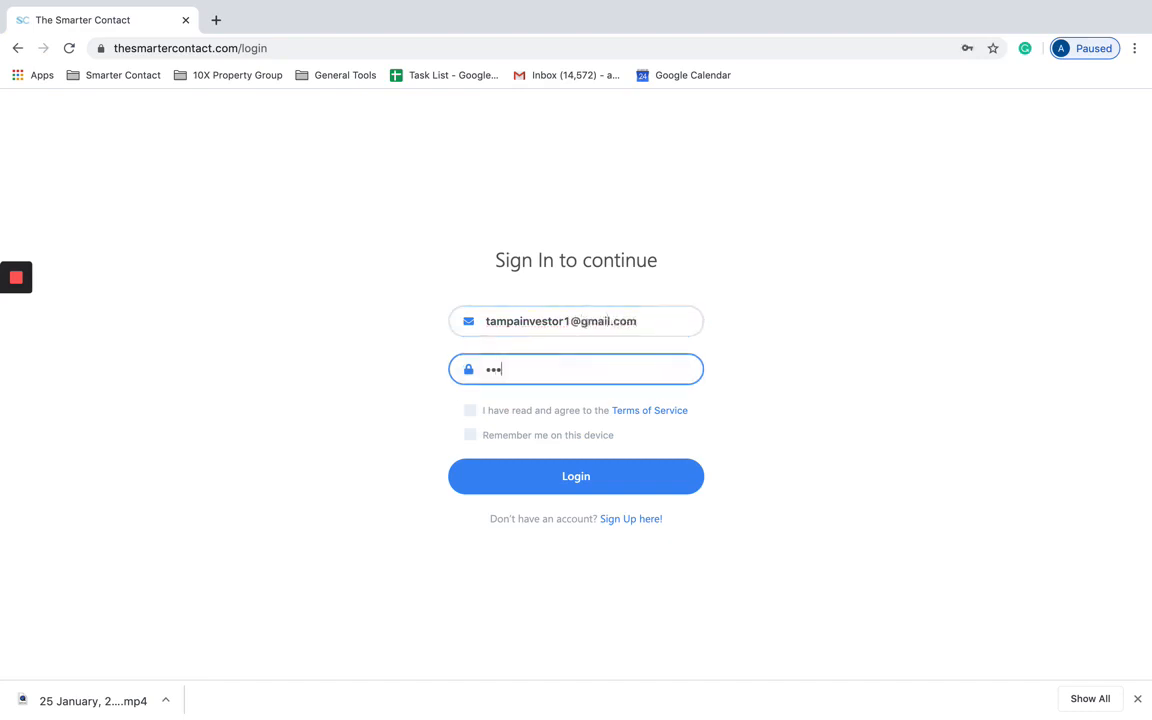
pyautogui.click(505, 411)
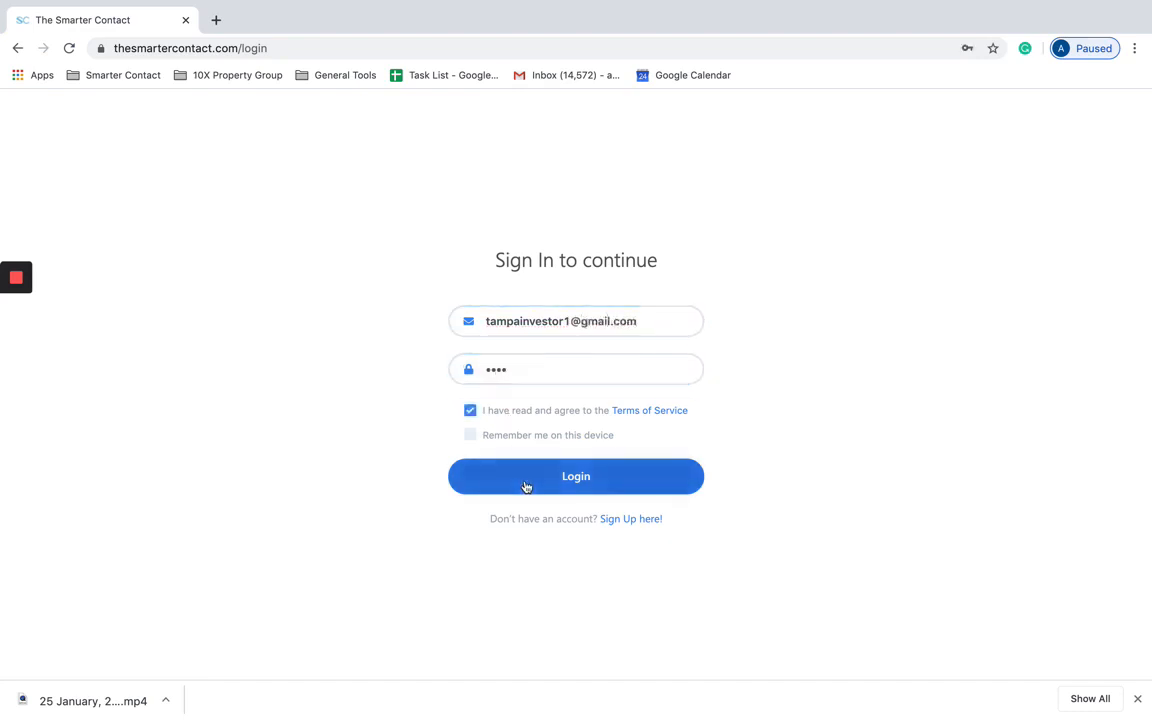
pyautogui.click(526, 487)
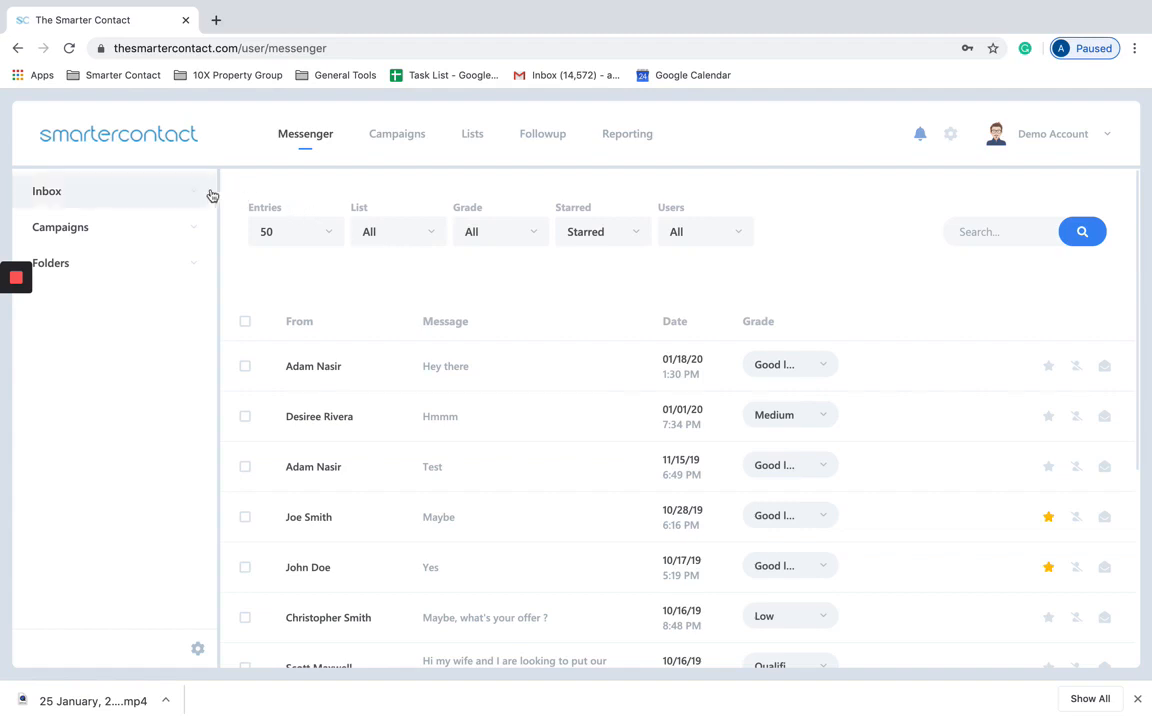
# Step: Expand the Inbox, Campaigns and Folders sections in the messenger sidebar
pyautogui.scroll(-3, 395, 467)
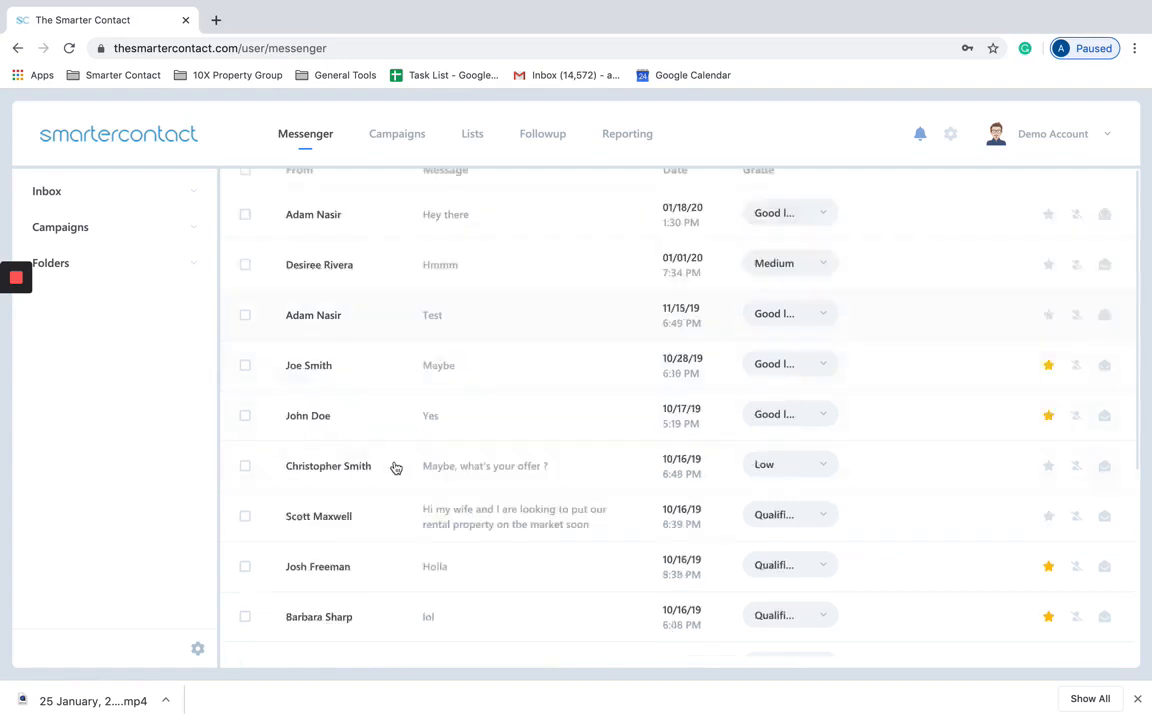
pyautogui.scroll(-3, 476, 345)
pyautogui.scroll(6, 476, 350)
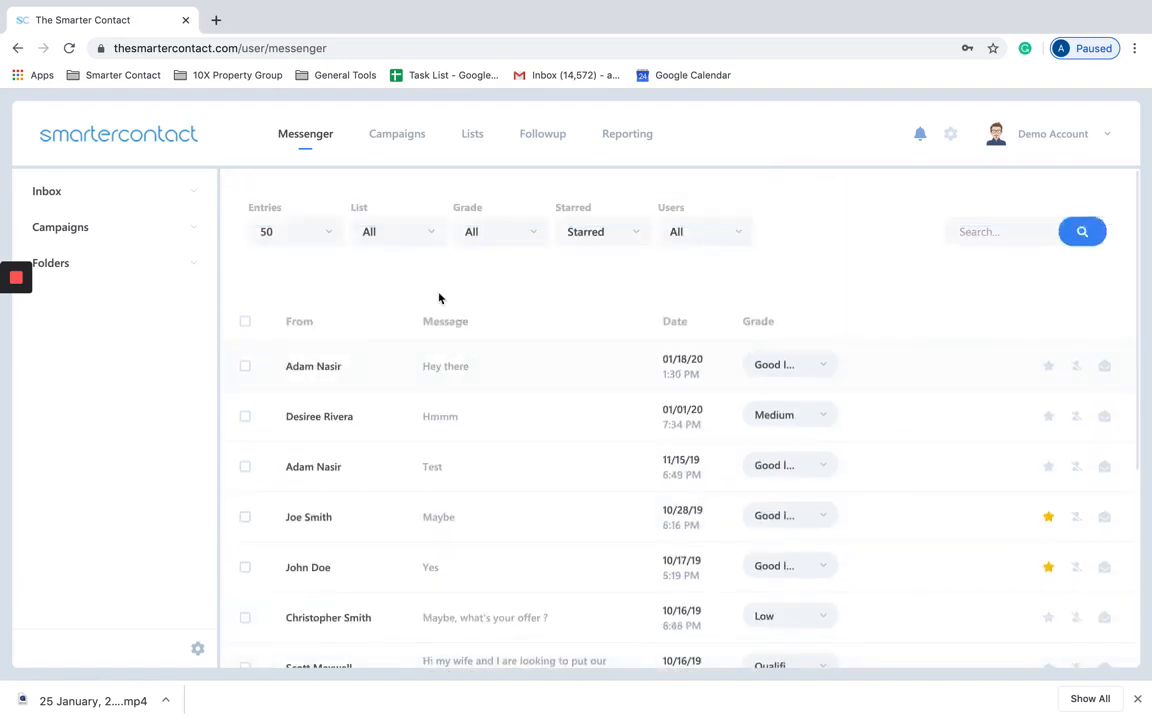
pyautogui.click(197, 190)
pyautogui.click(172, 334)
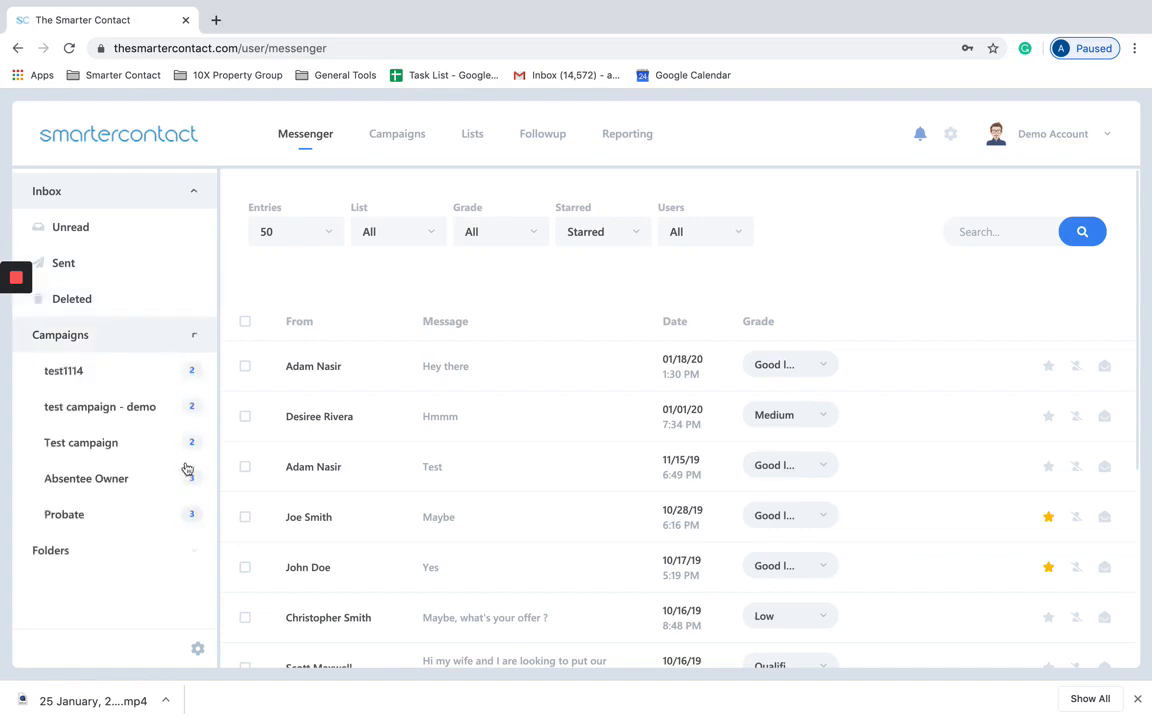
pyautogui.click(170, 550)
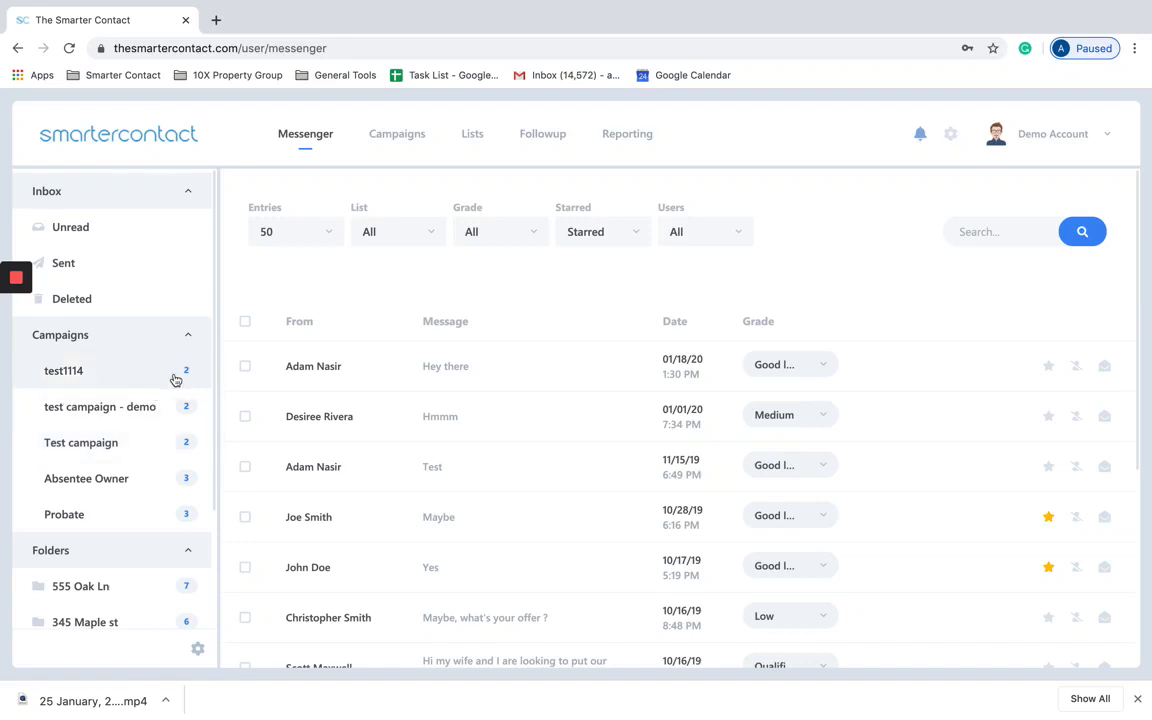
pyautogui.scroll(-3, 150, 540)
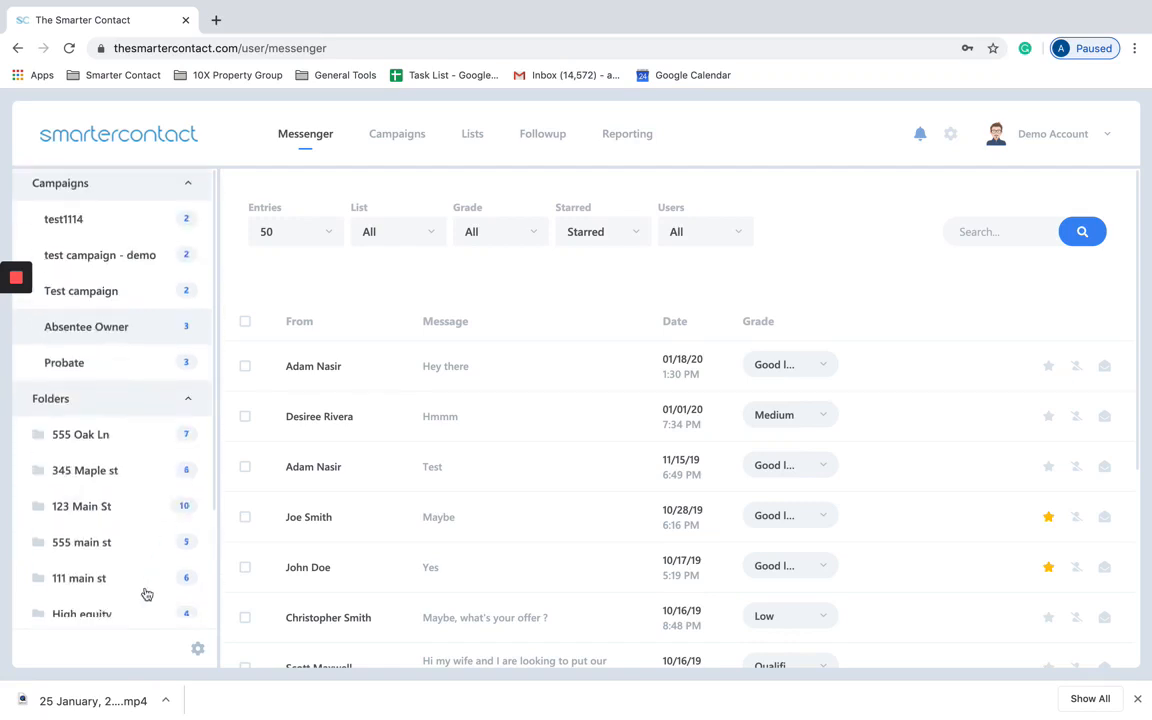
pyautogui.scroll(-1, 145, 490)
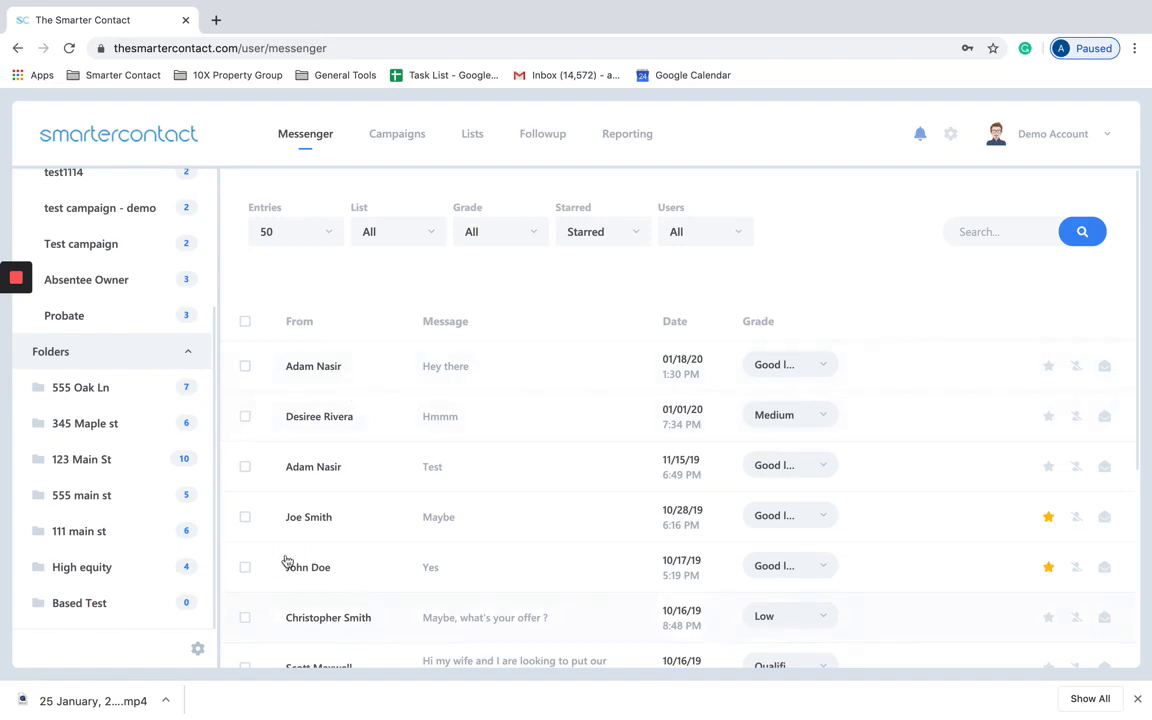
pyautogui.scroll(-4, 445, 552)
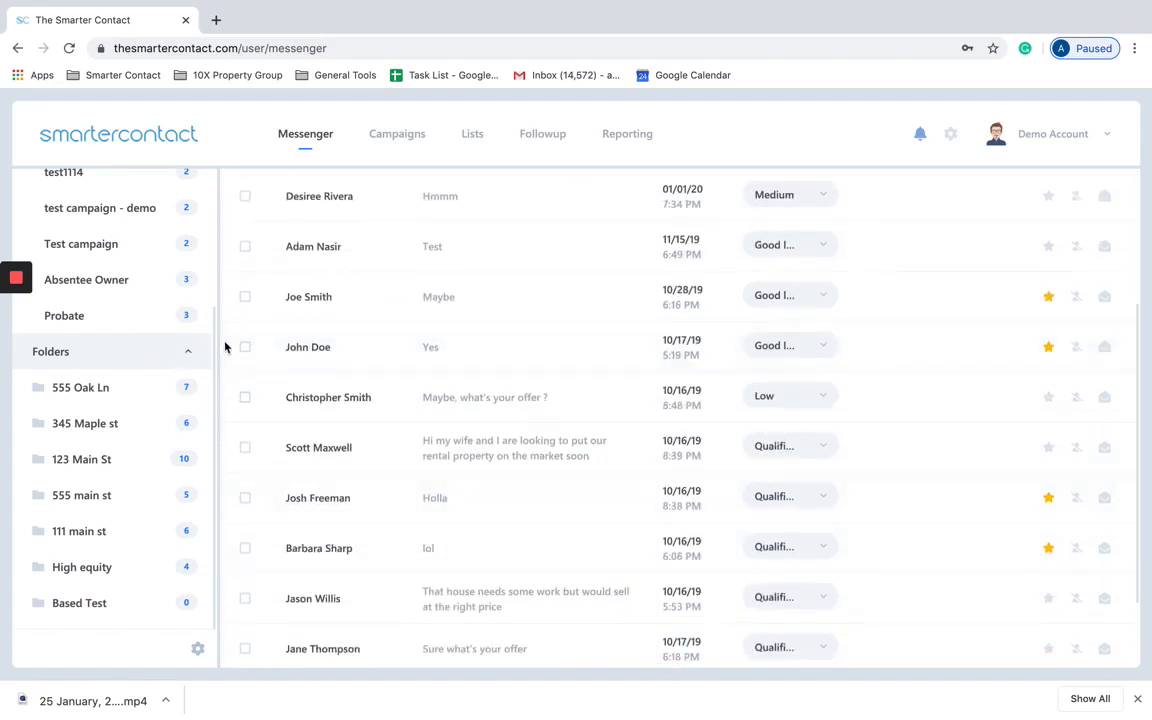
pyautogui.scroll(4, 228, 355)
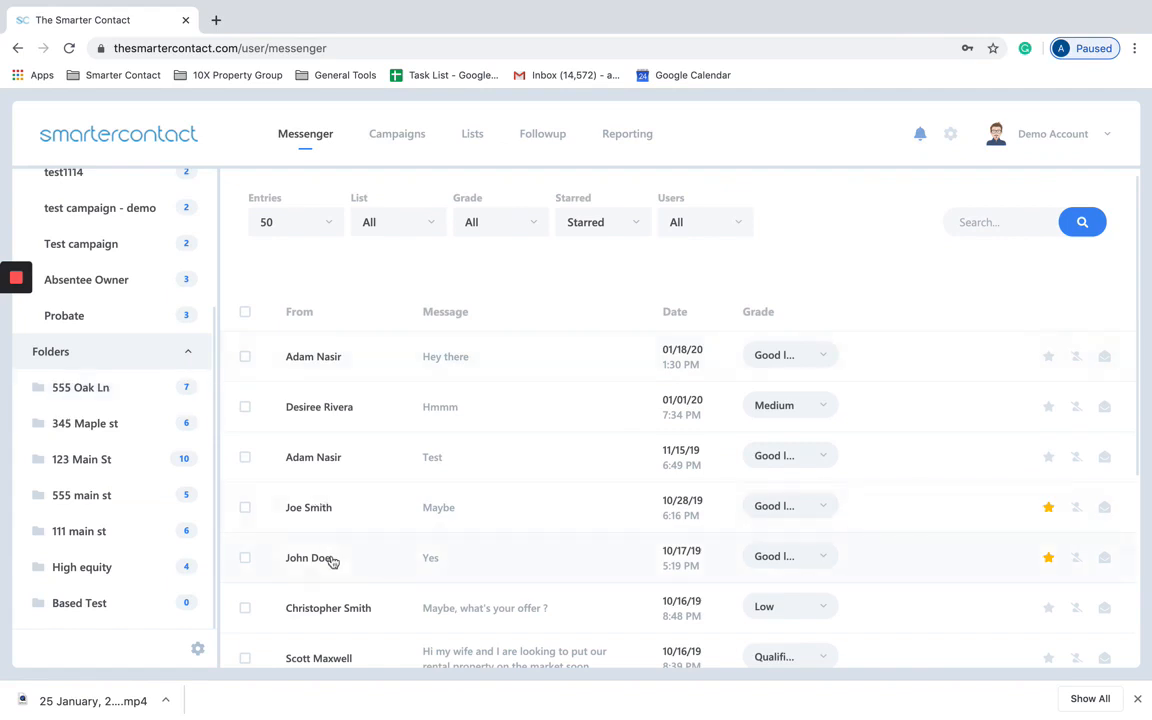
pyautogui.moveTo(332, 561); pyautogui.dragTo(140, 389)
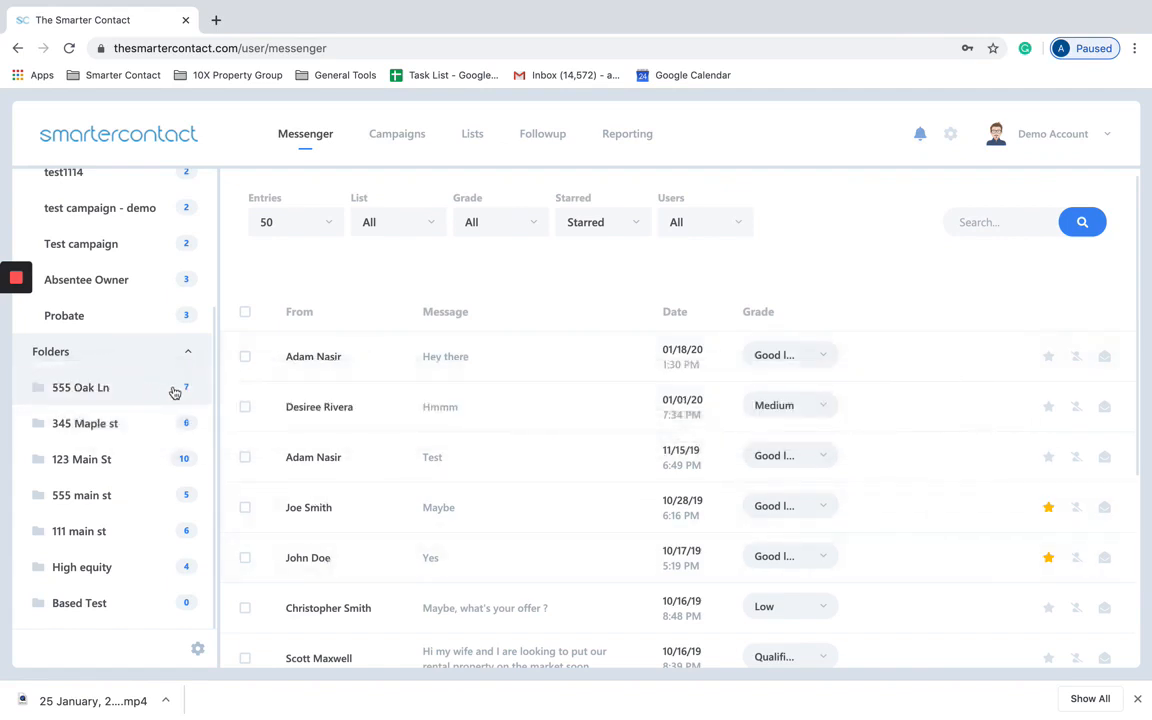
pyautogui.moveTo(300, 658); pyautogui.dragTo(106, 387)
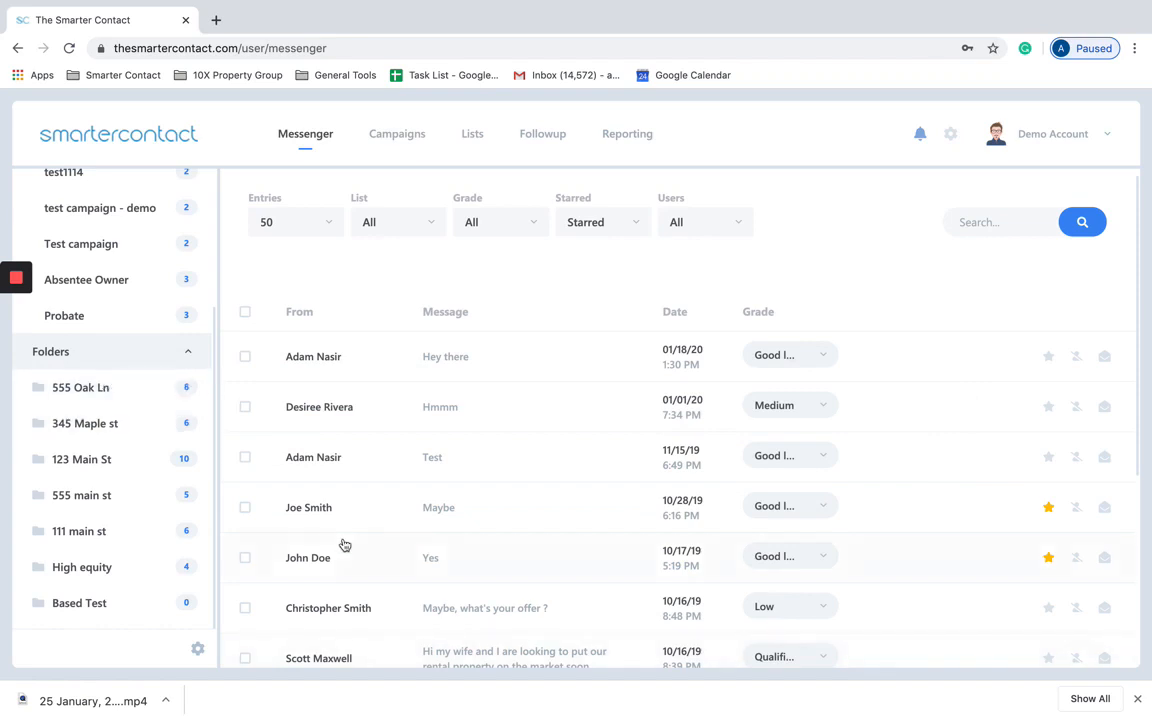
pyautogui.scroll(-3, 344, 545)
pyautogui.moveTo(352, 633); pyautogui.dragTo(136, 395)
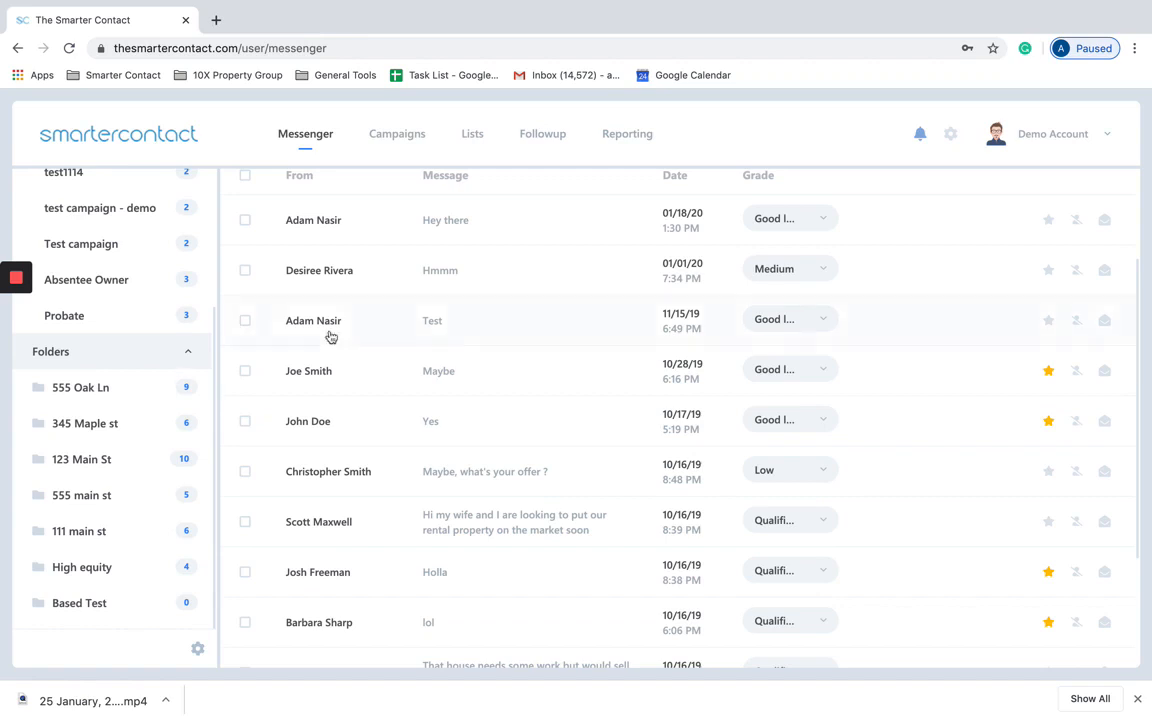
pyautogui.scroll(3, 330, 337)
pyautogui.scroll(4, 193, 314)
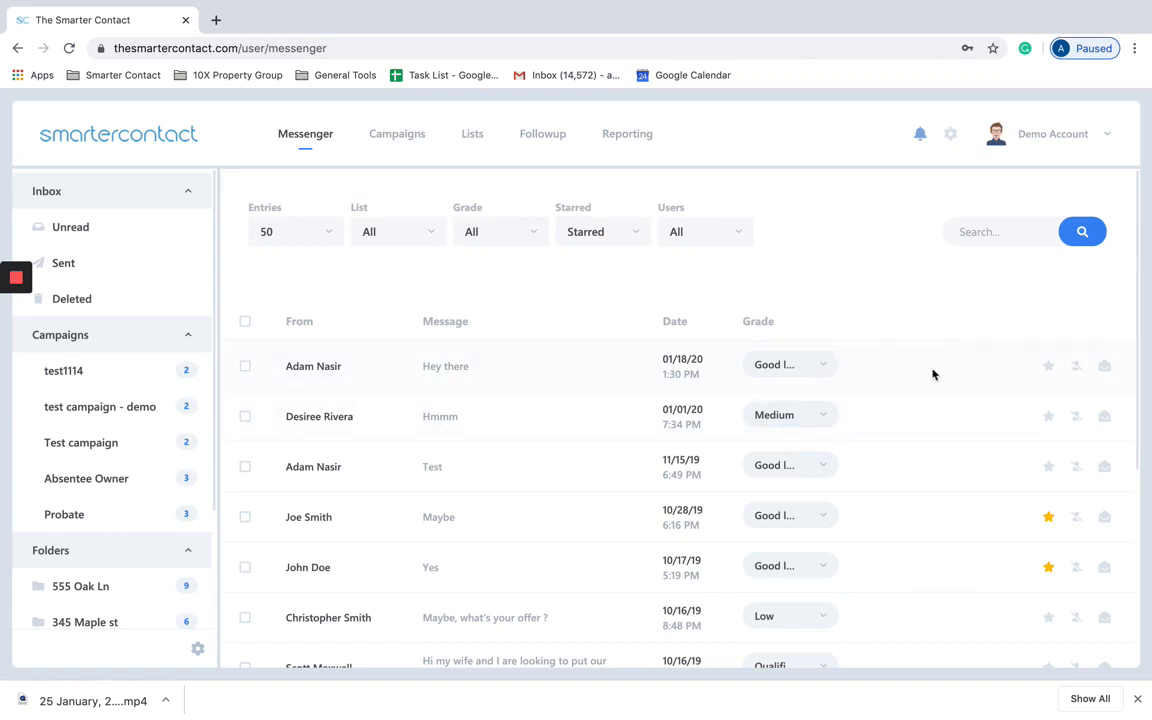
pyautogui.scroll(-1, 634, 289)
pyautogui.scroll(1, 617, 296)
# Step: Open the first lead's full conversation page in a new tab, then return to Messenger
pyautogui.click(399, 366)
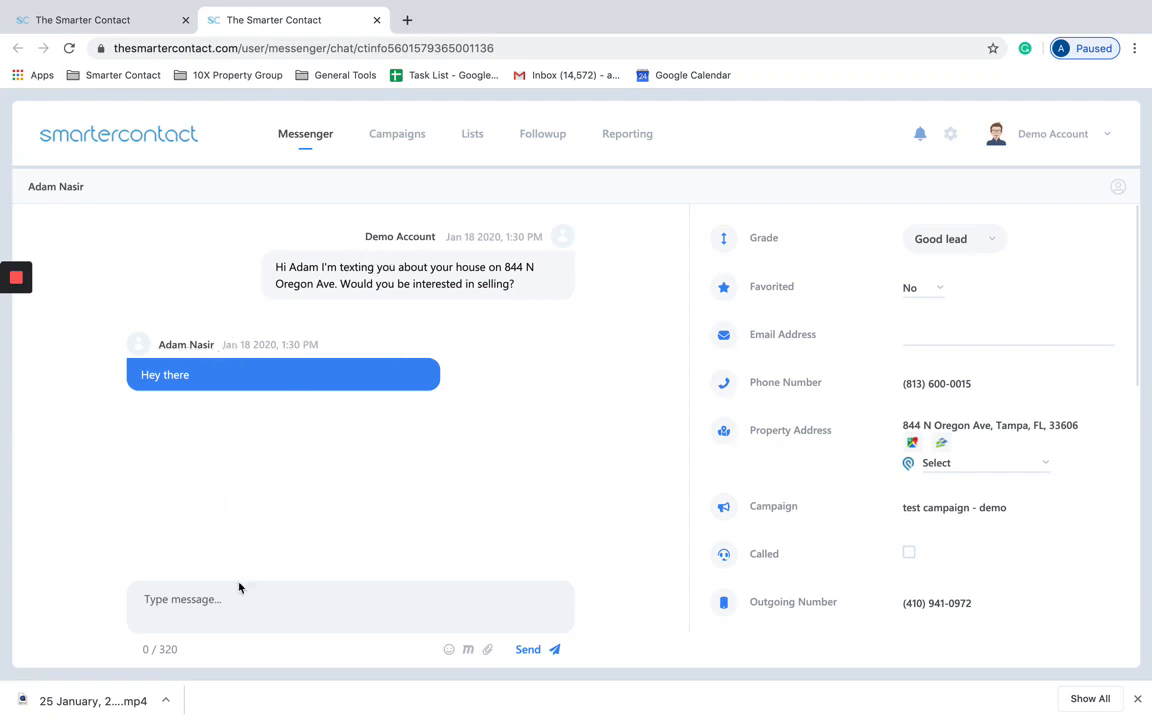
pyautogui.click(211, 613)
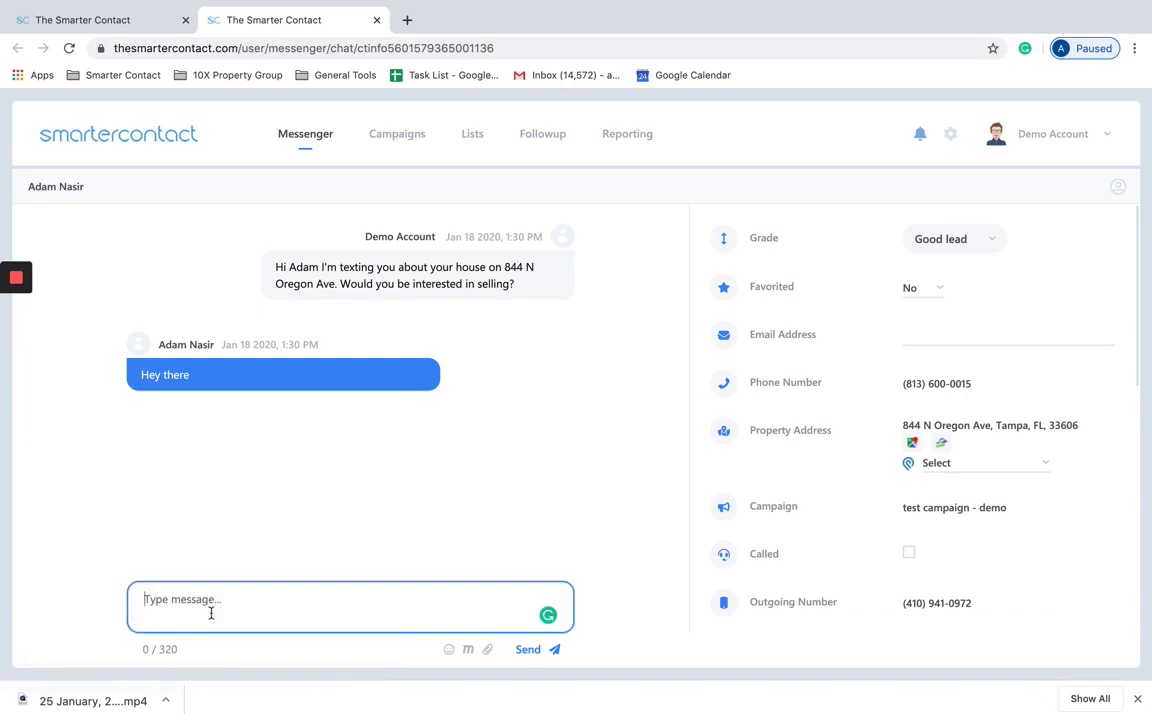
pyautogui.scroll(-6, 797, 419)
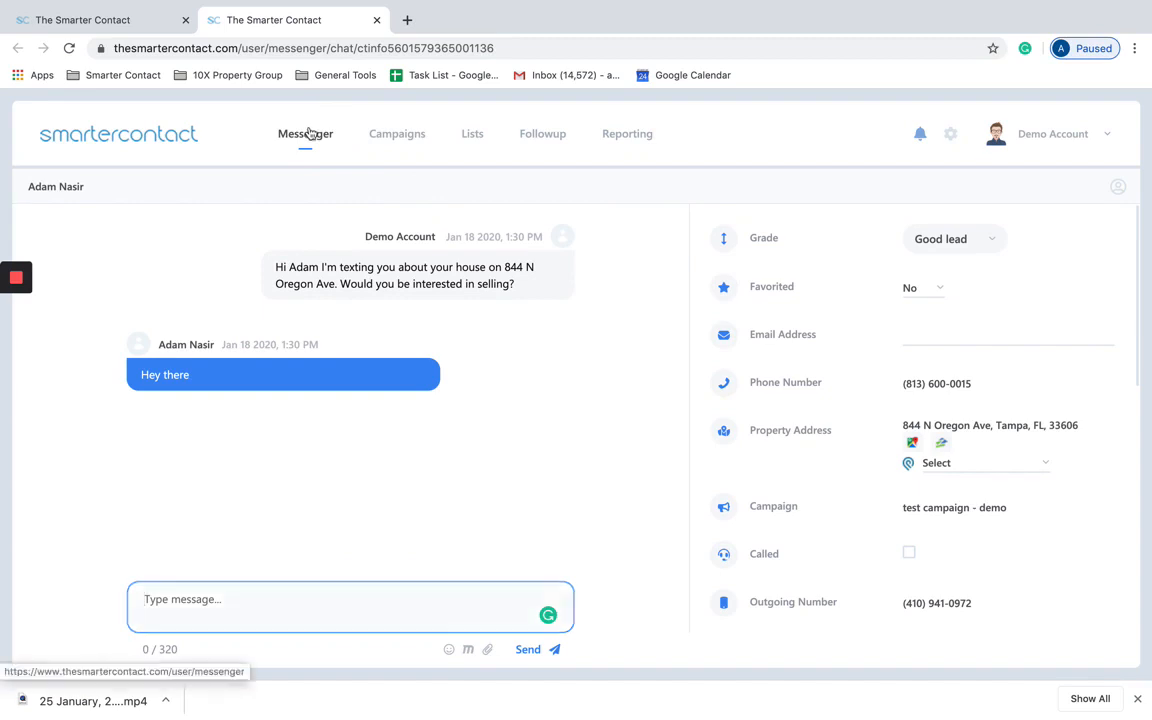
pyautogui.click(308, 135)
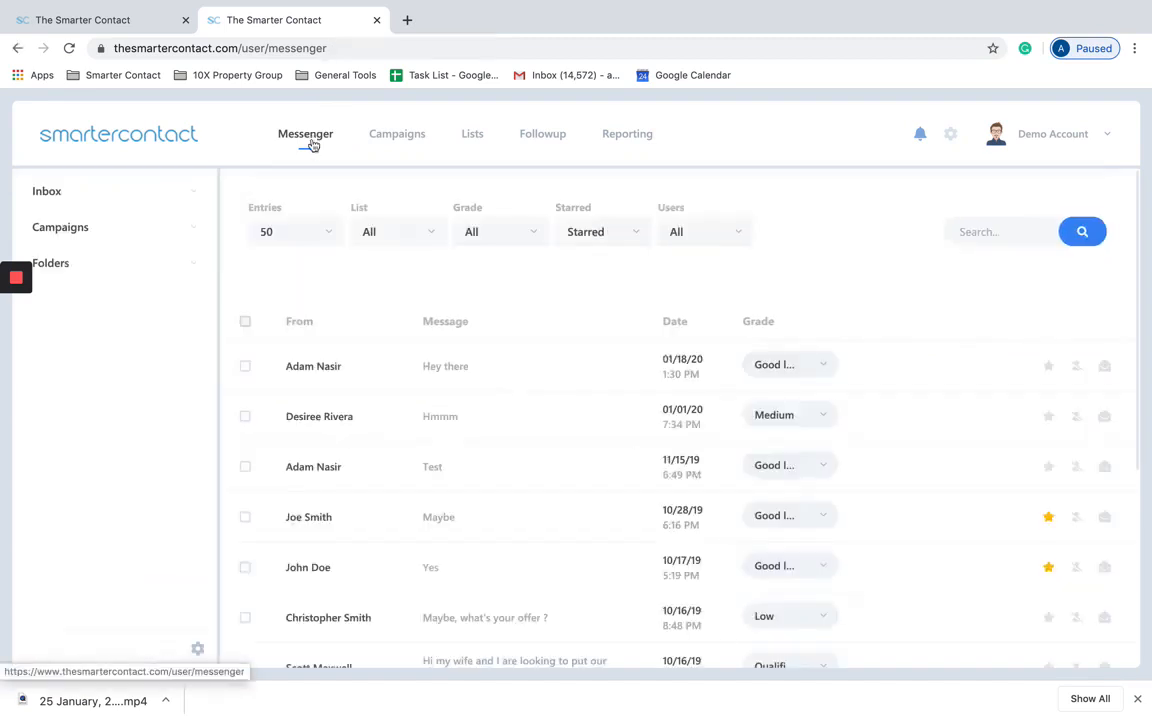
# Step: Open the first lead's chat and the offer-seeking lead's conversation over the inbox
pyautogui.click(1104, 366)
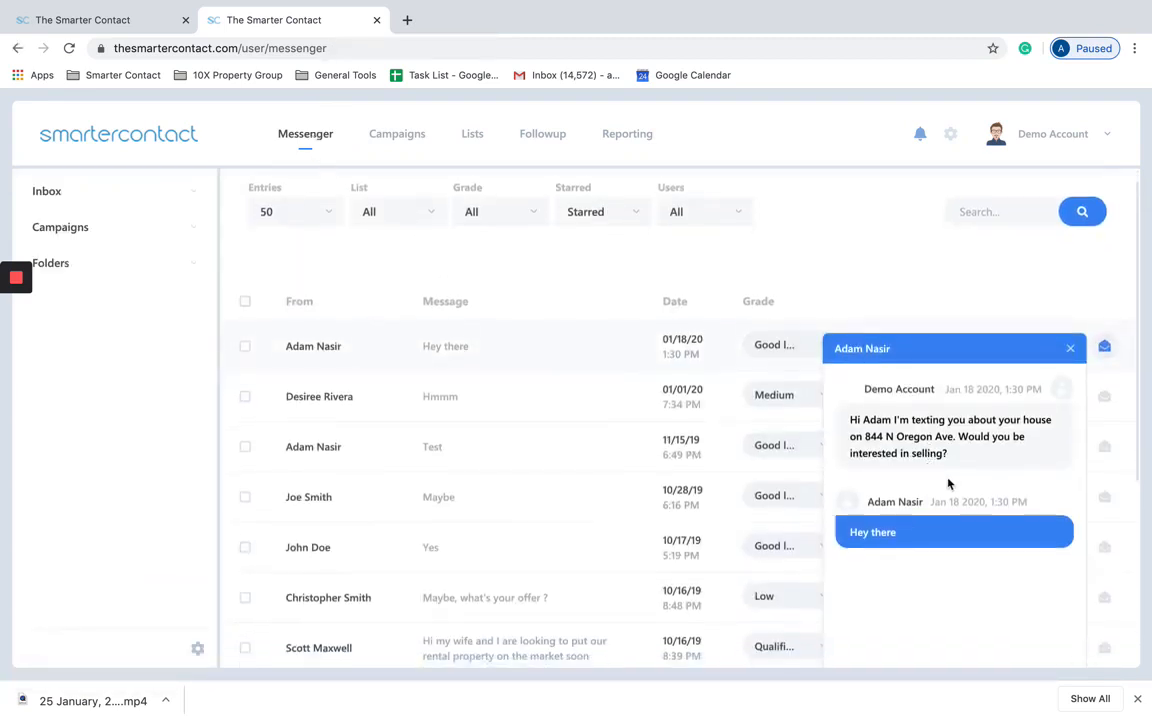
pyautogui.scroll(-2, 949, 484)
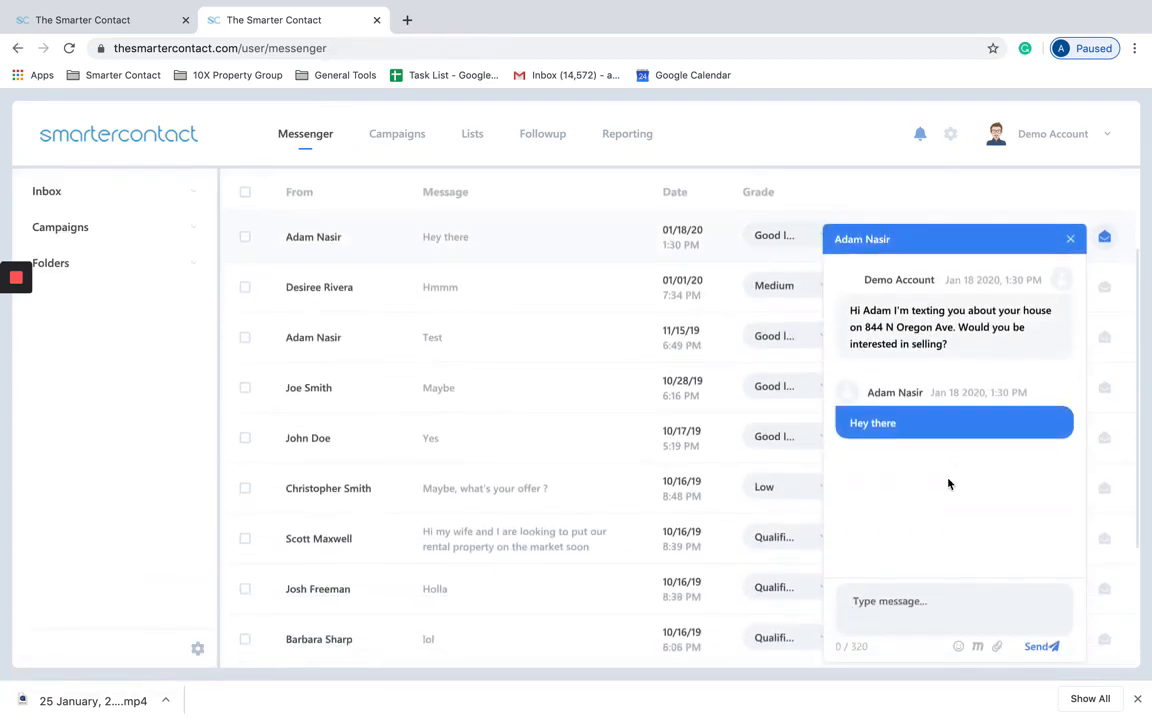
pyautogui.click(882, 600)
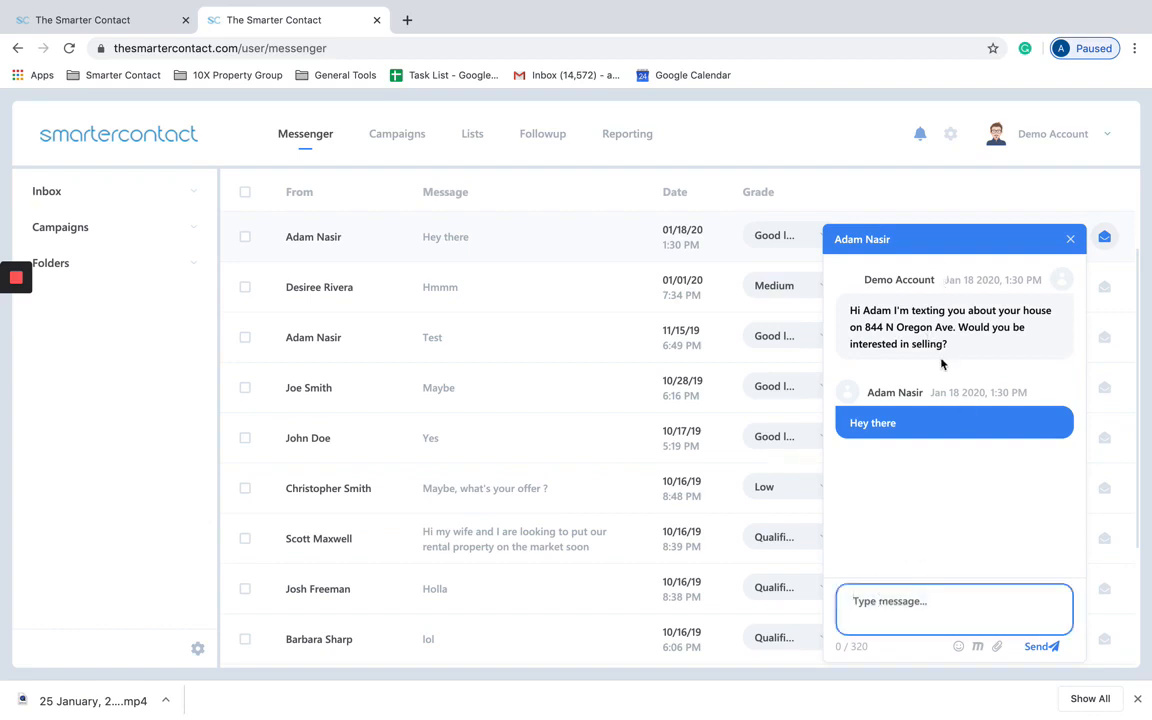
pyautogui.scroll(2, 941, 296)
pyautogui.scroll(-3, 941, 468)
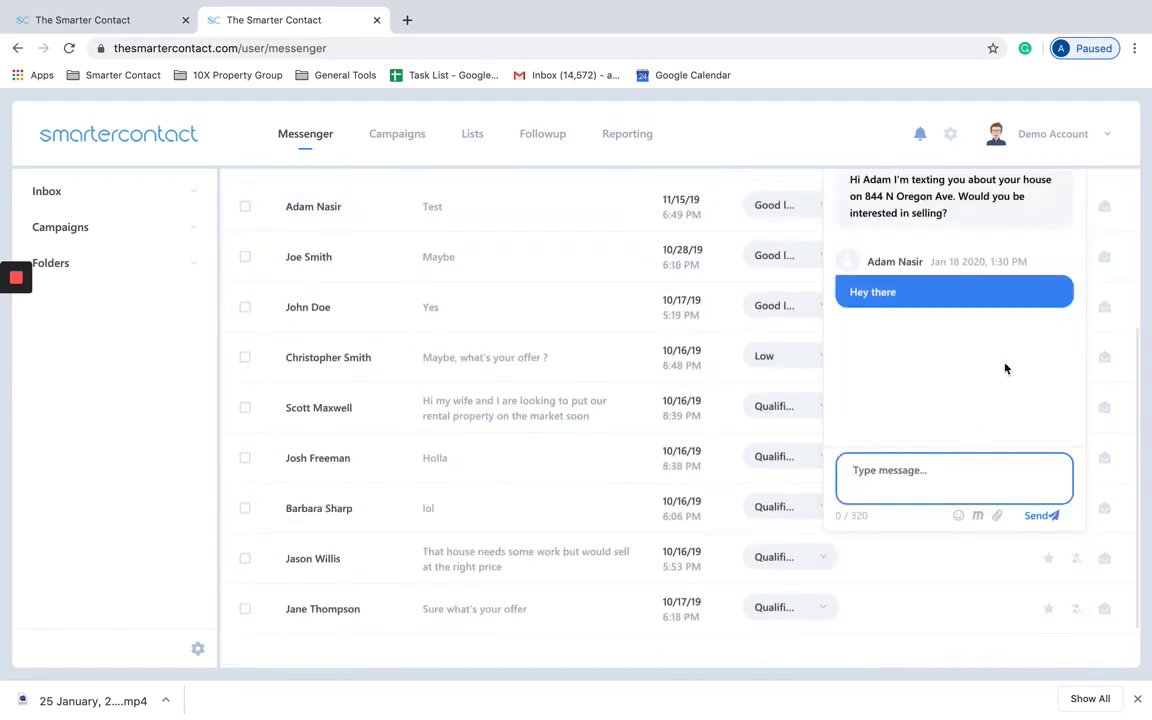
pyautogui.click(1104, 357)
pyautogui.scroll(-3, 964, 368)
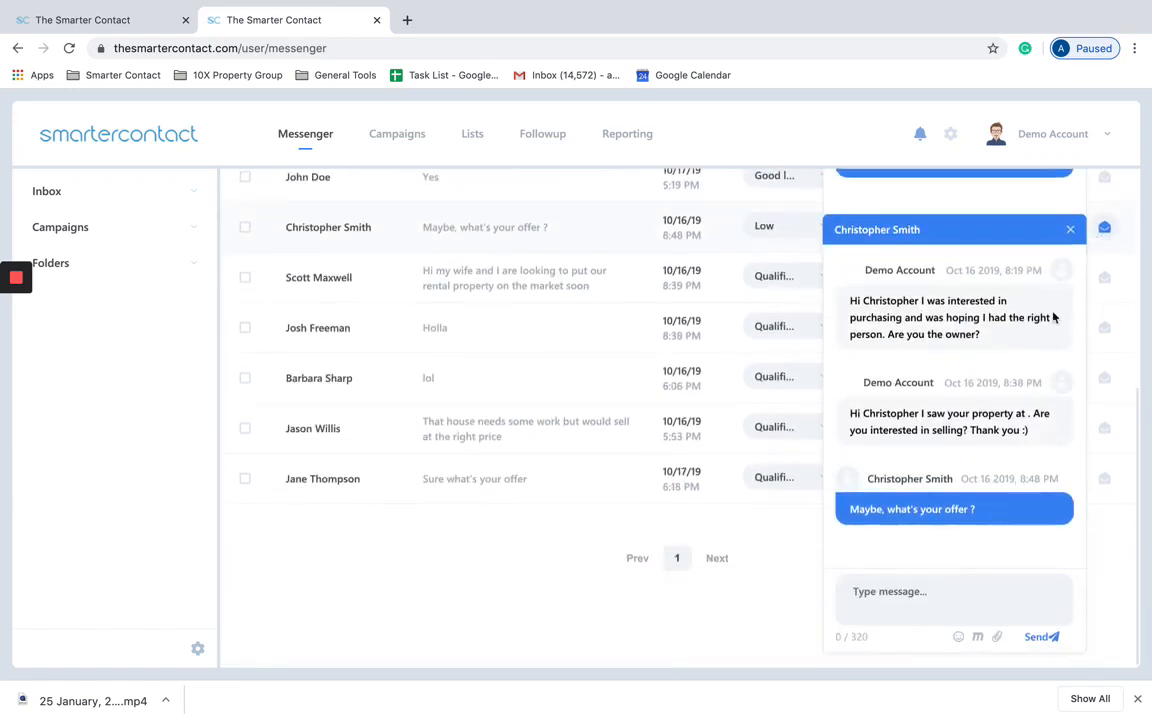
pyautogui.scroll(3, 985, 360)
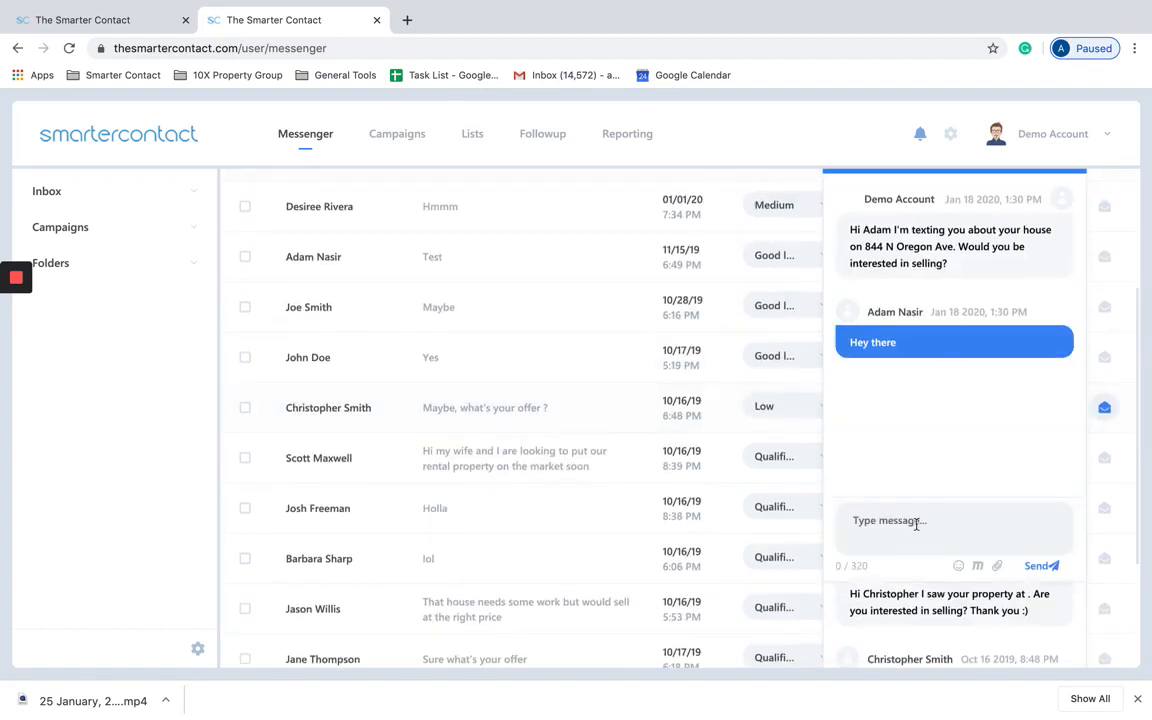
# Step: Insert a saved reply macro into the reply box, then delete the inserted text
pyautogui.click(977, 566)
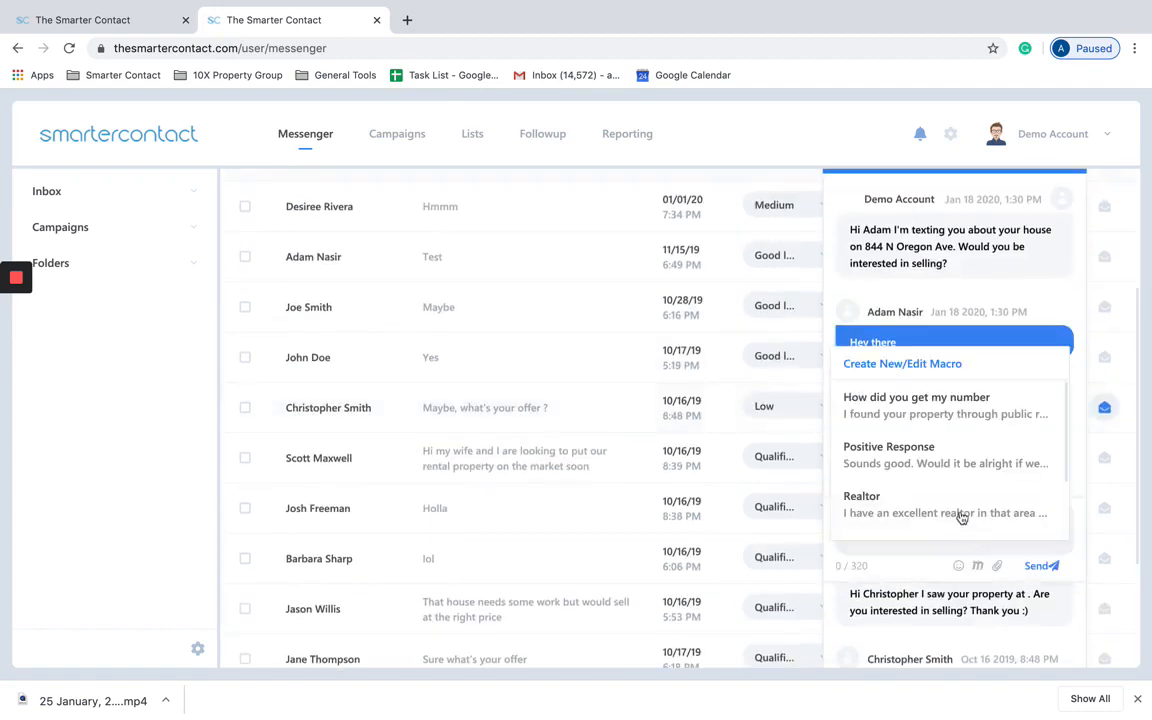
pyautogui.scroll(-2, 950, 475)
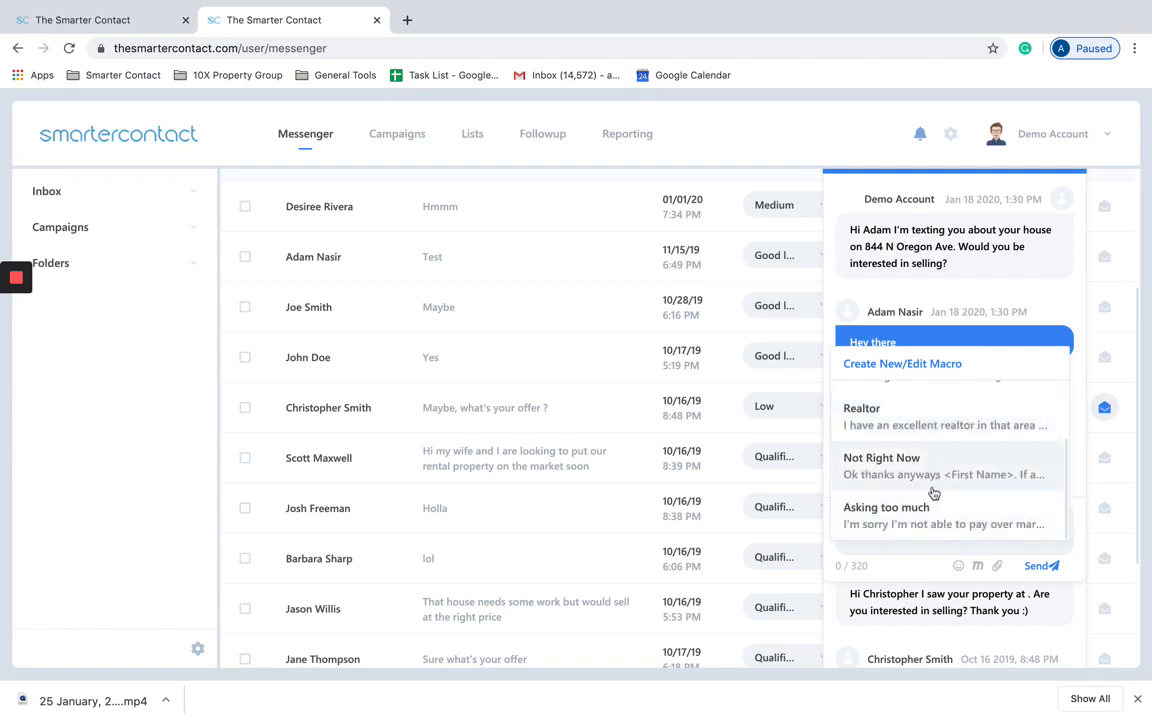
pyautogui.scroll(2, 938, 470)
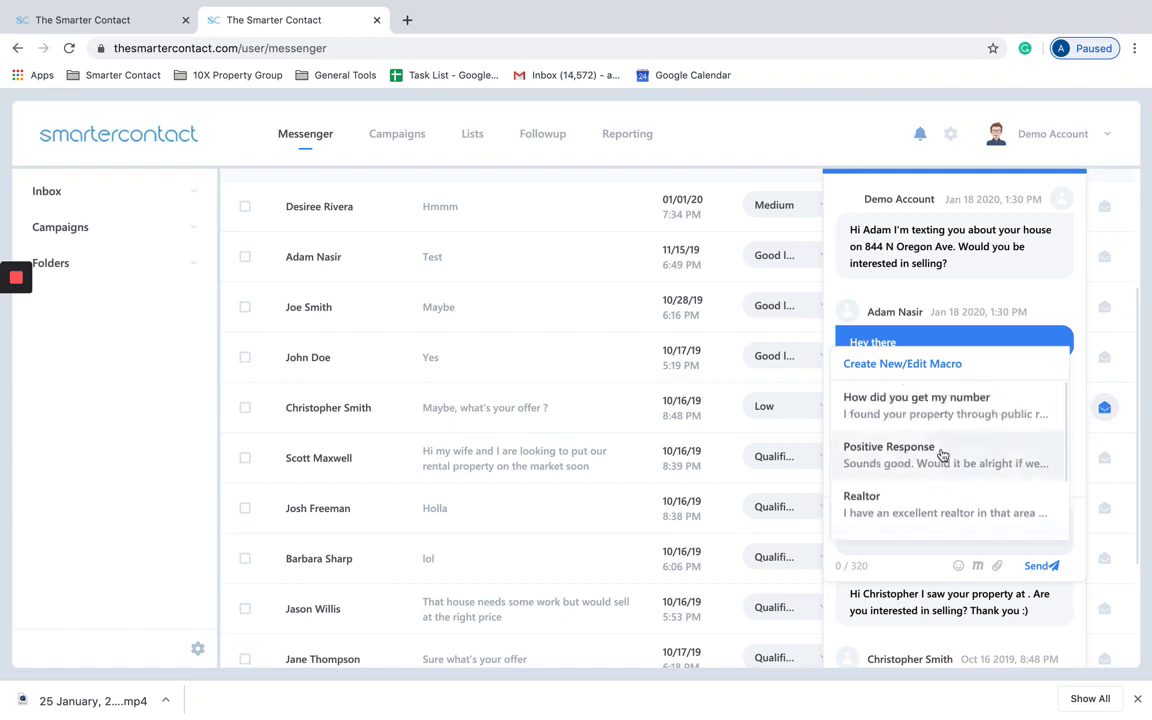
pyautogui.click(941, 418)
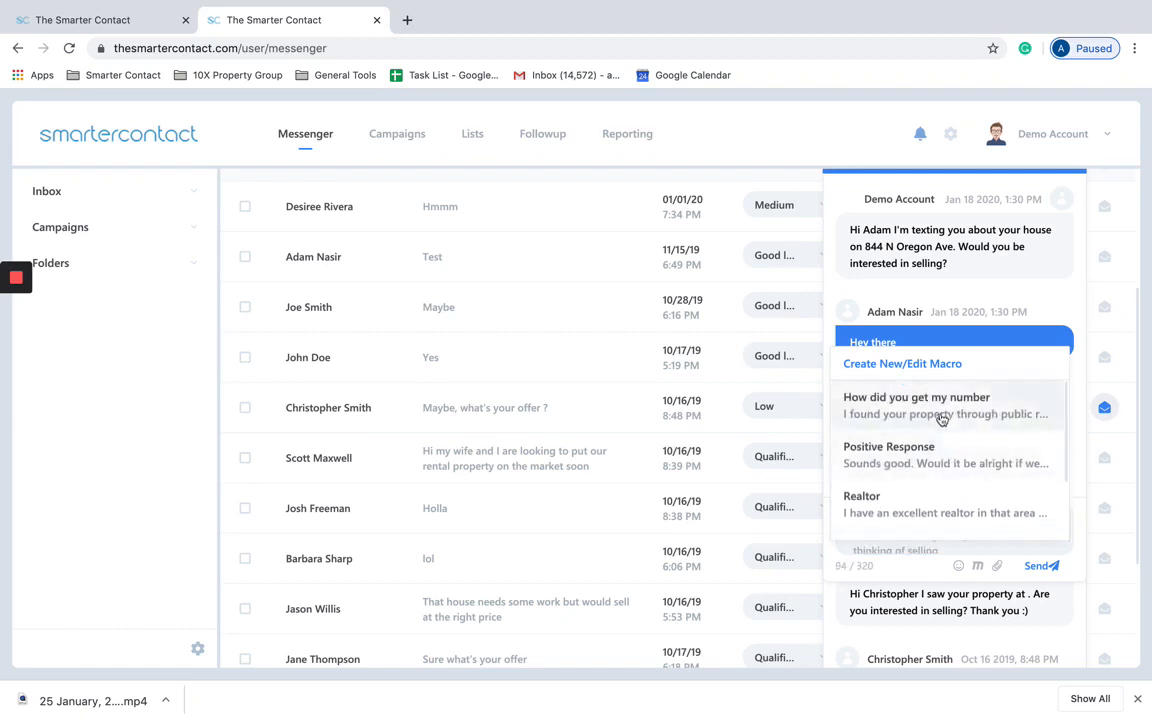
pyautogui.click(926, 535)
pyautogui.tripleClick(939, 535)
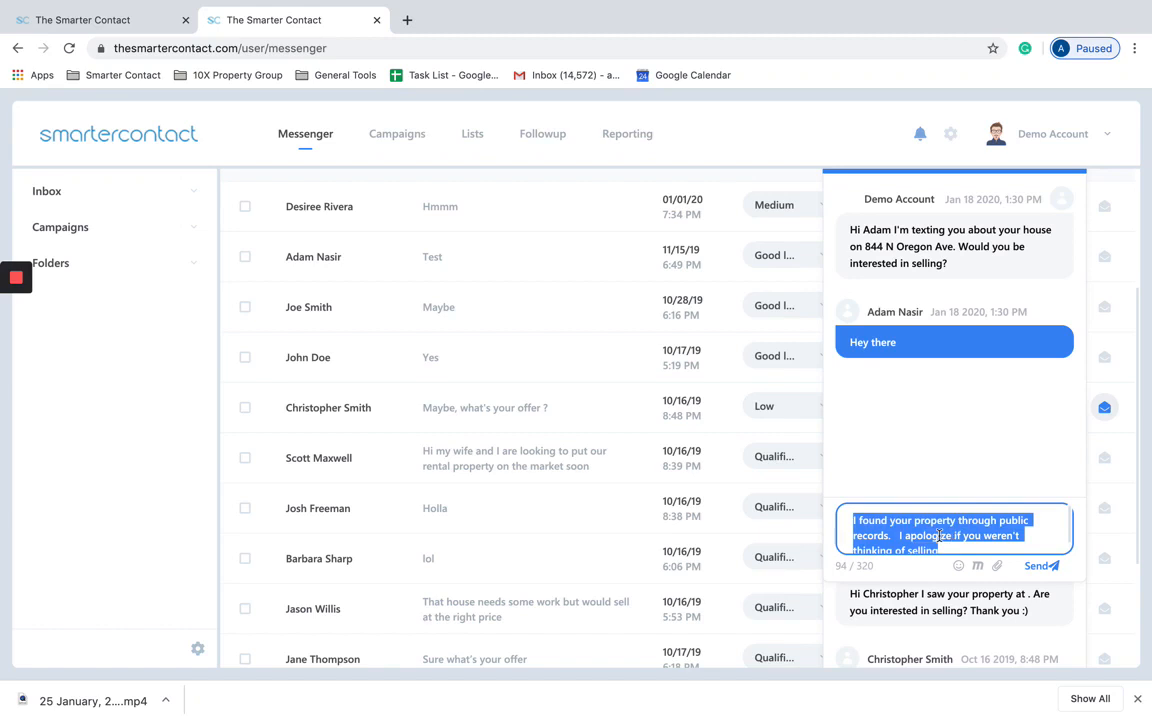
pyautogui.press('BackSpace')
# Step: Close both open conversation popups to return to the plain message list
pyautogui.scroll(2, 1072, 259)
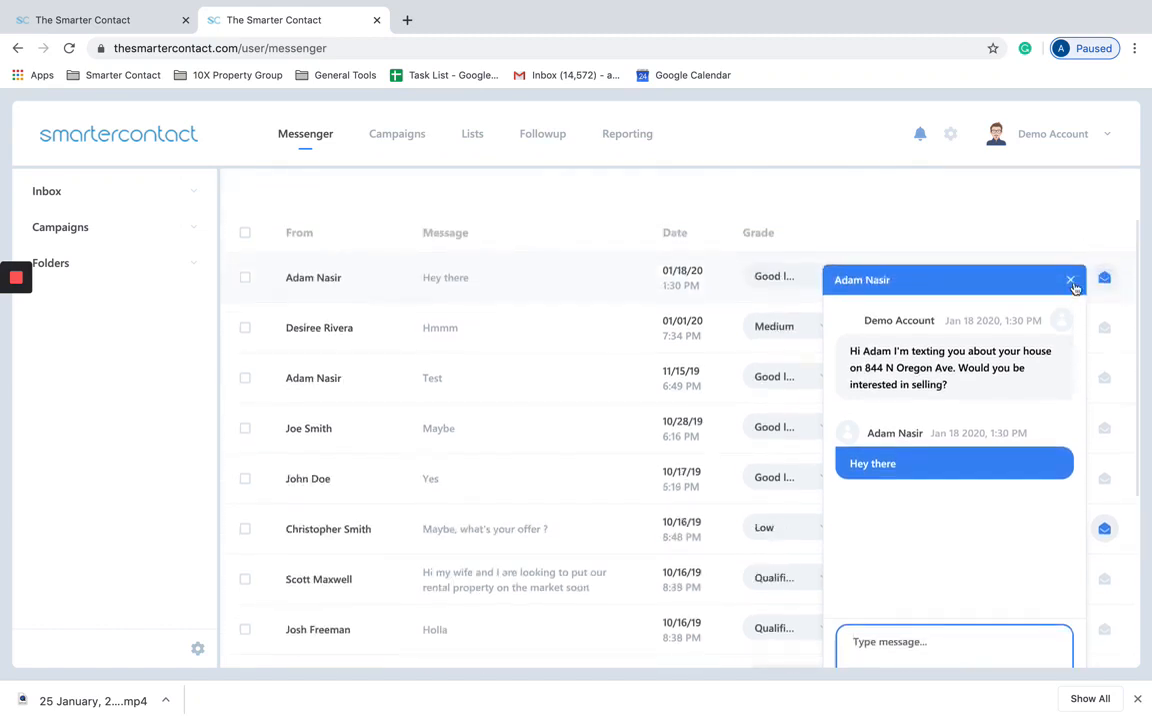
pyautogui.click(1071, 281)
pyautogui.scroll(-4, 980, 381)
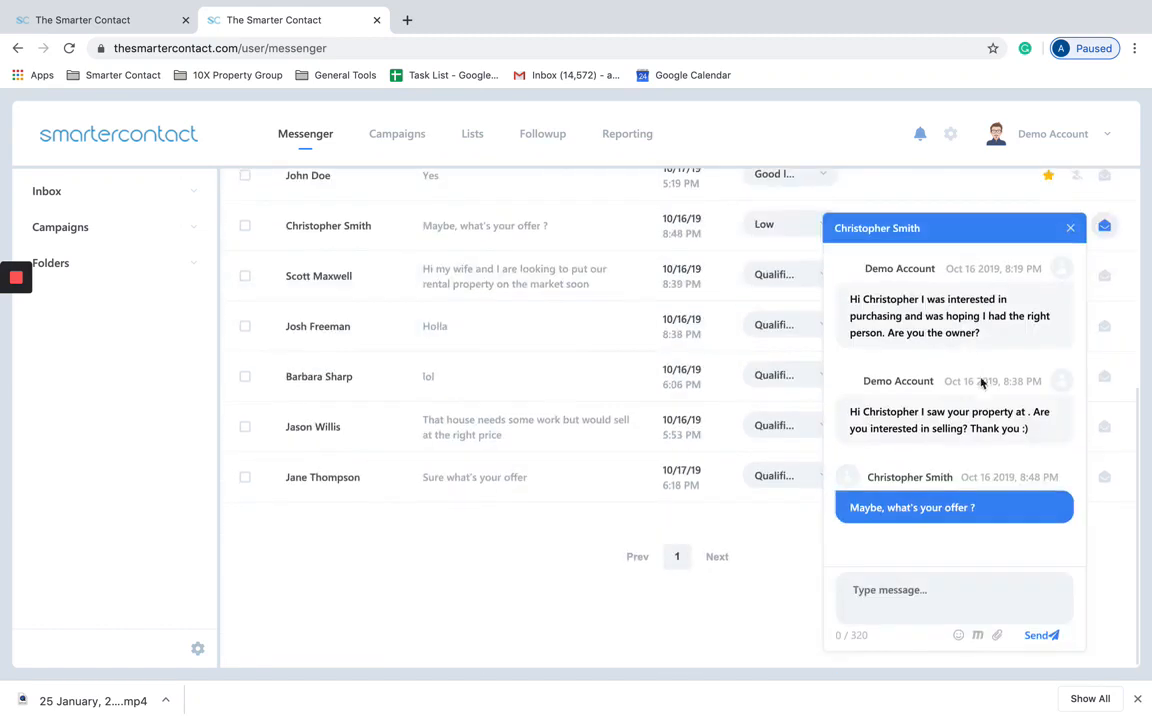
pyautogui.click(1071, 228)
pyautogui.scroll(4, 883, 257)
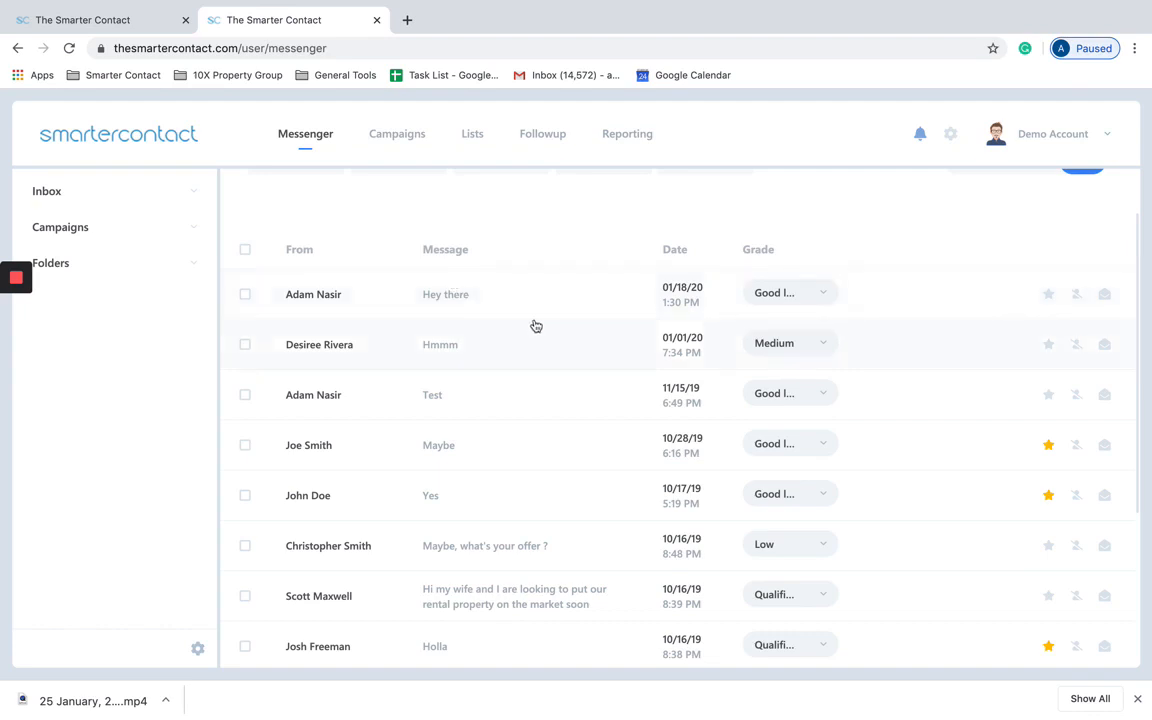
# Step: Scroll up to the filter row and open the Grade filter checkbox list
pyautogui.scroll(1, 762, 318)
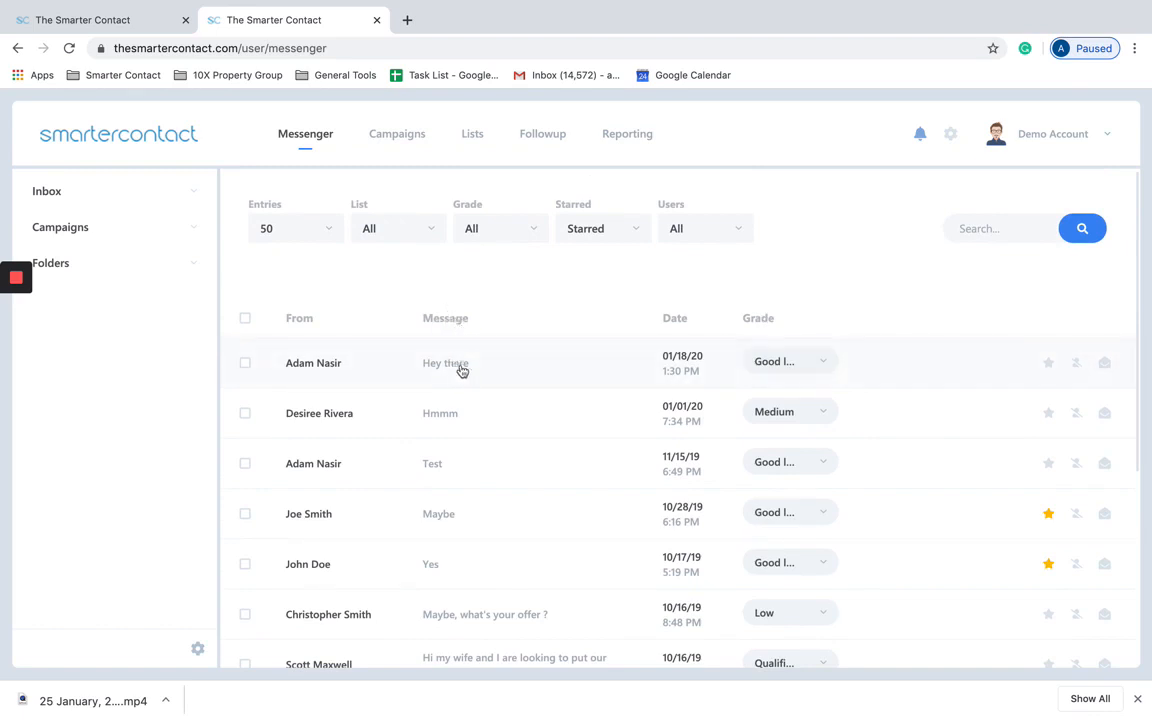
pyautogui.click(520, 240)
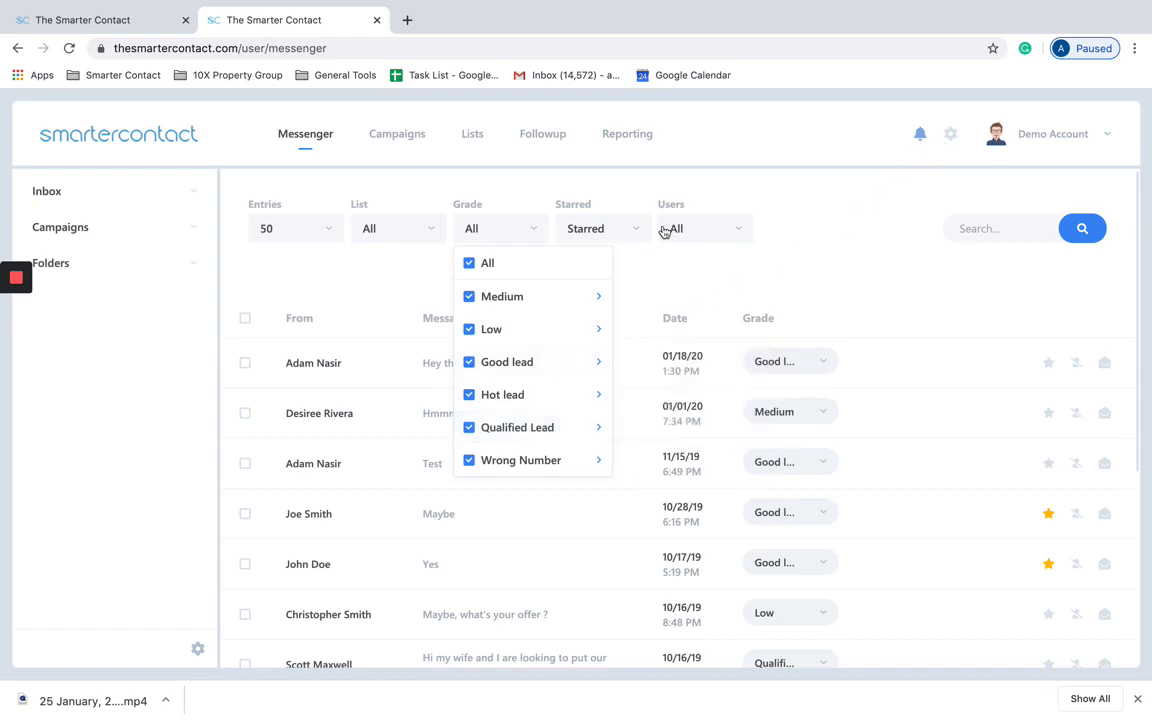
# Step: Uncheck All in the Grade filter, keeping only Good lead, Hot lead and Qualified Lead
pyautogui.click(769, 320)
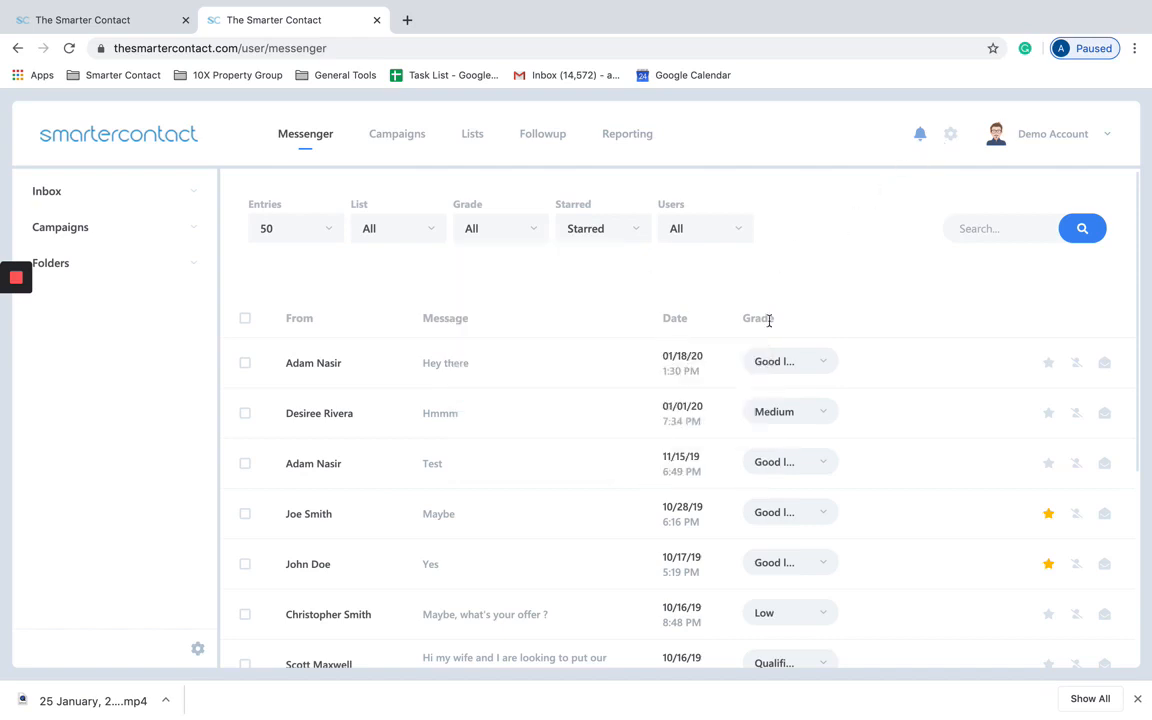
pyautogui.click(524, 242)
pyautogui.click(470, 264)
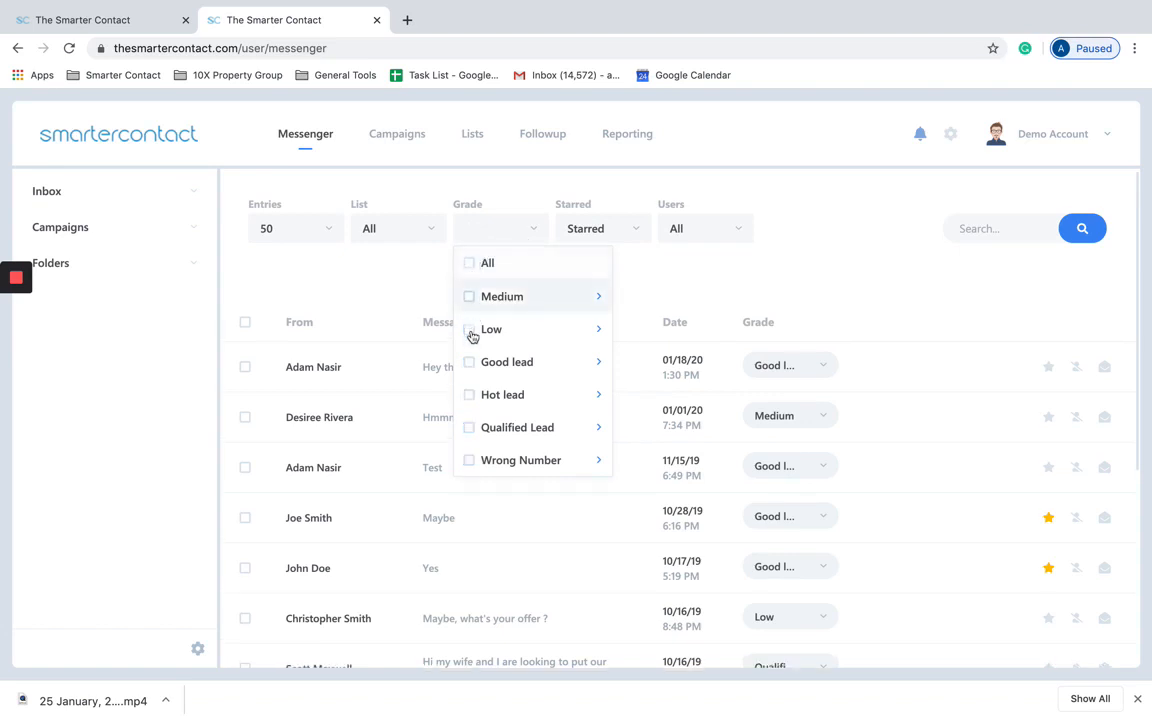
pyautogui.click(470, 399)
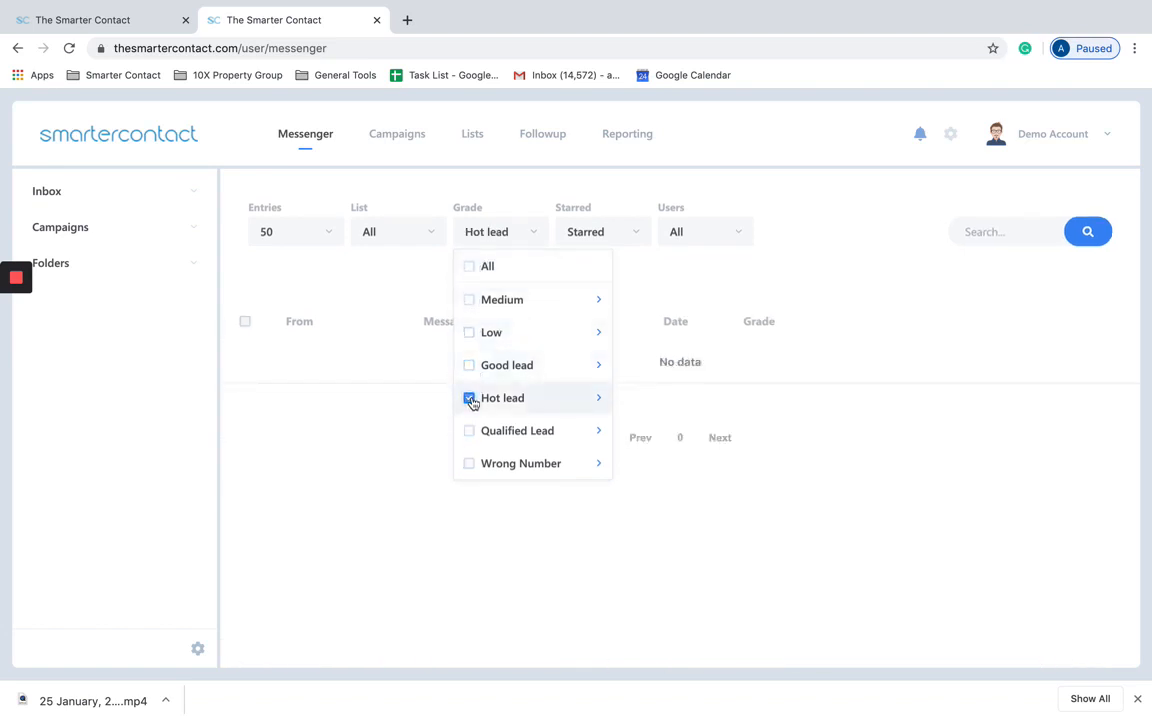
pyautogui.click(469, 432)
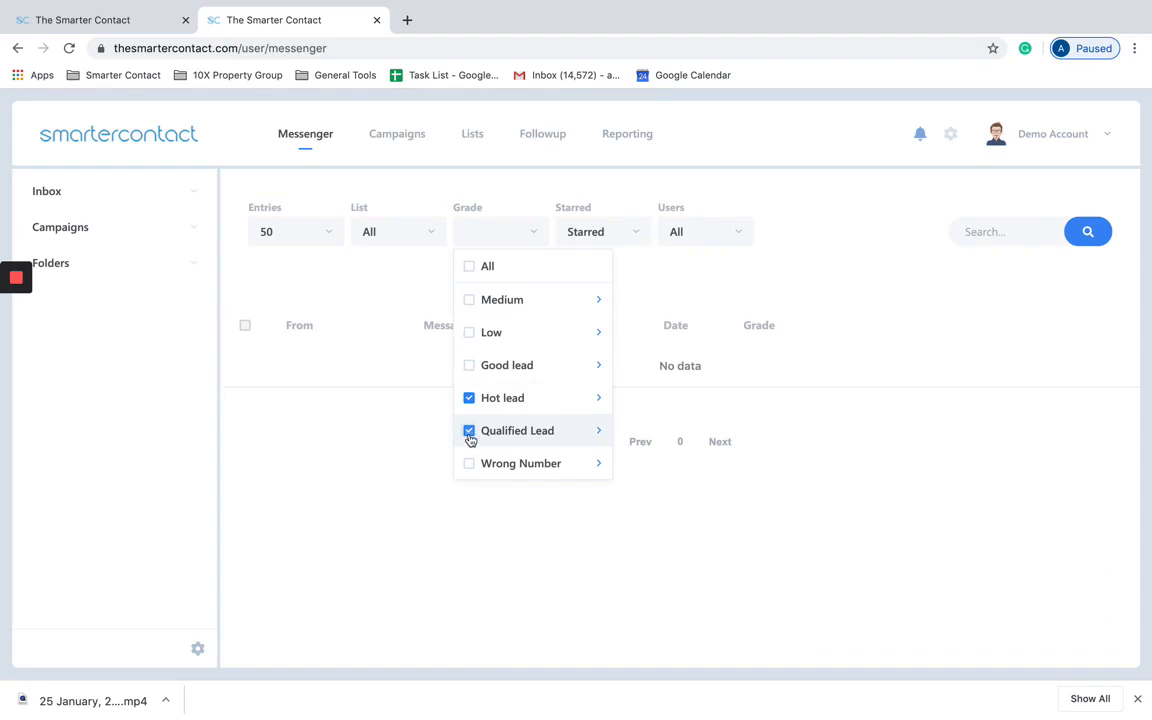
pyautogui.click(792, 283)
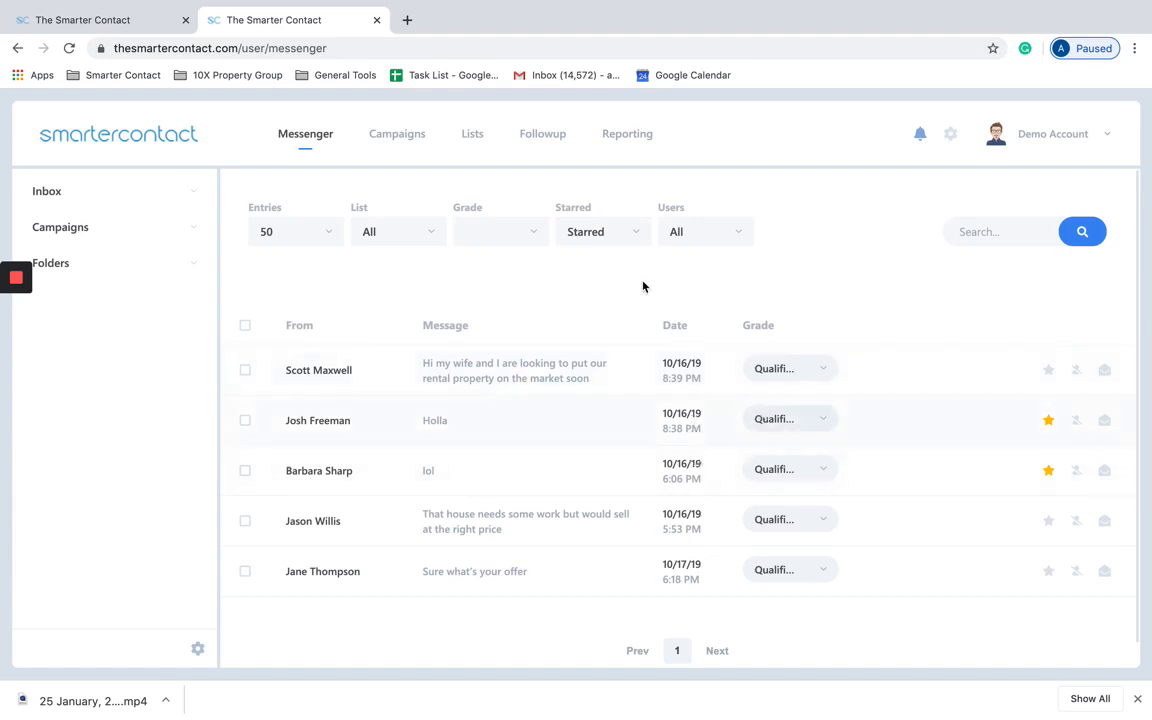
pyautogui.click(505, 233)
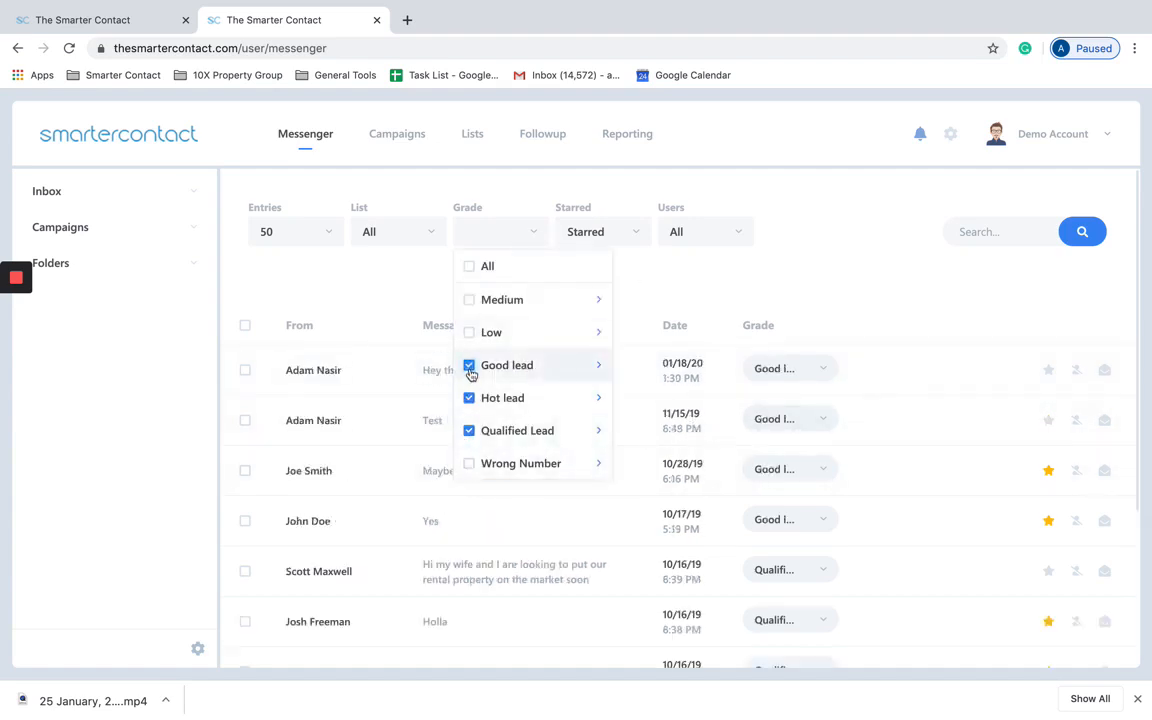
pyautogui.click(709, 254)
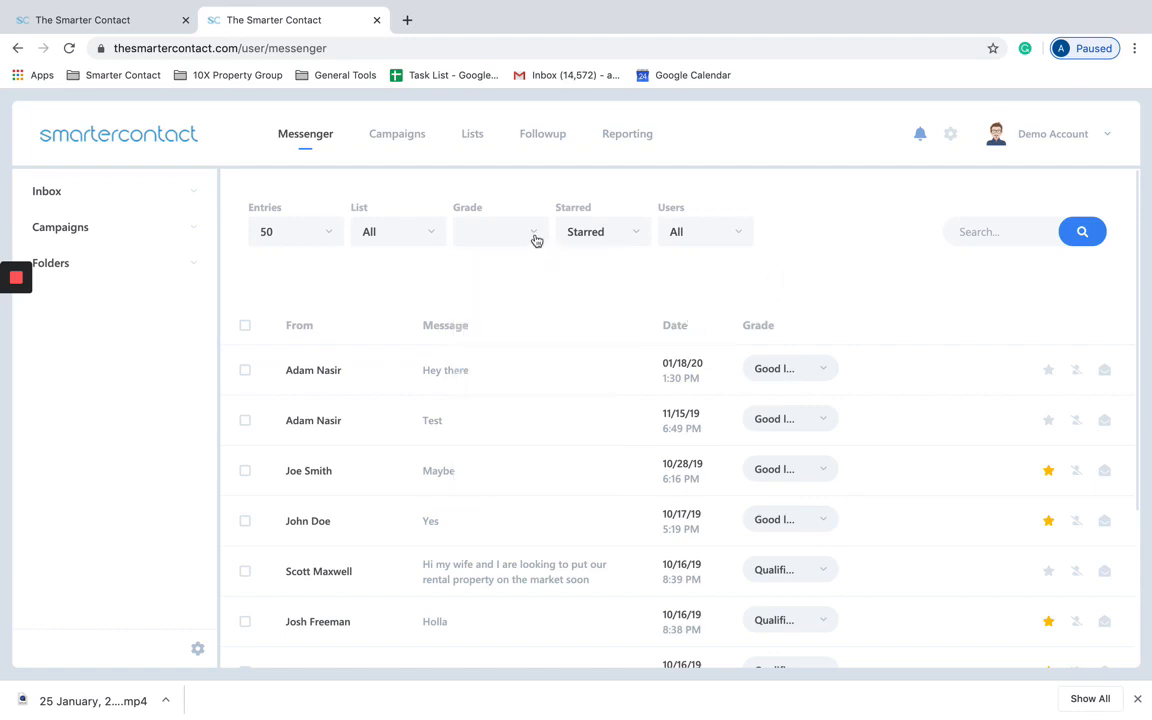
pyautogui.click(536, 240)
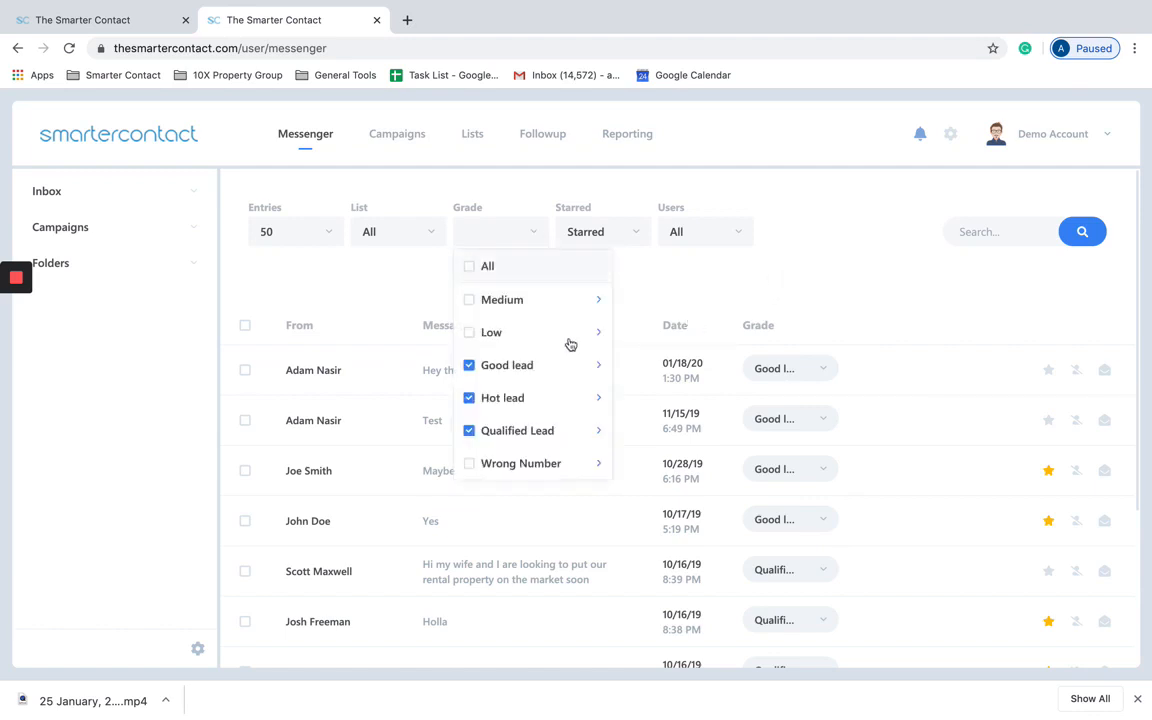
pyautogui.moveTo(596, 370)
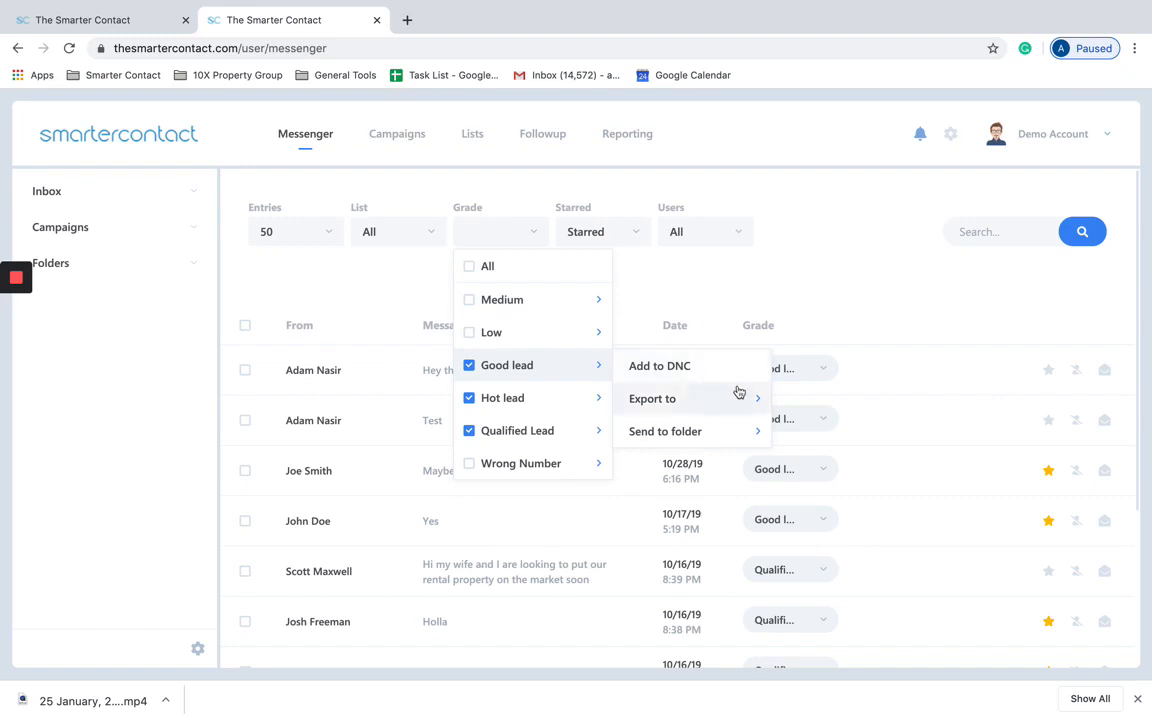
pyautogui.moveTo(761, 403)
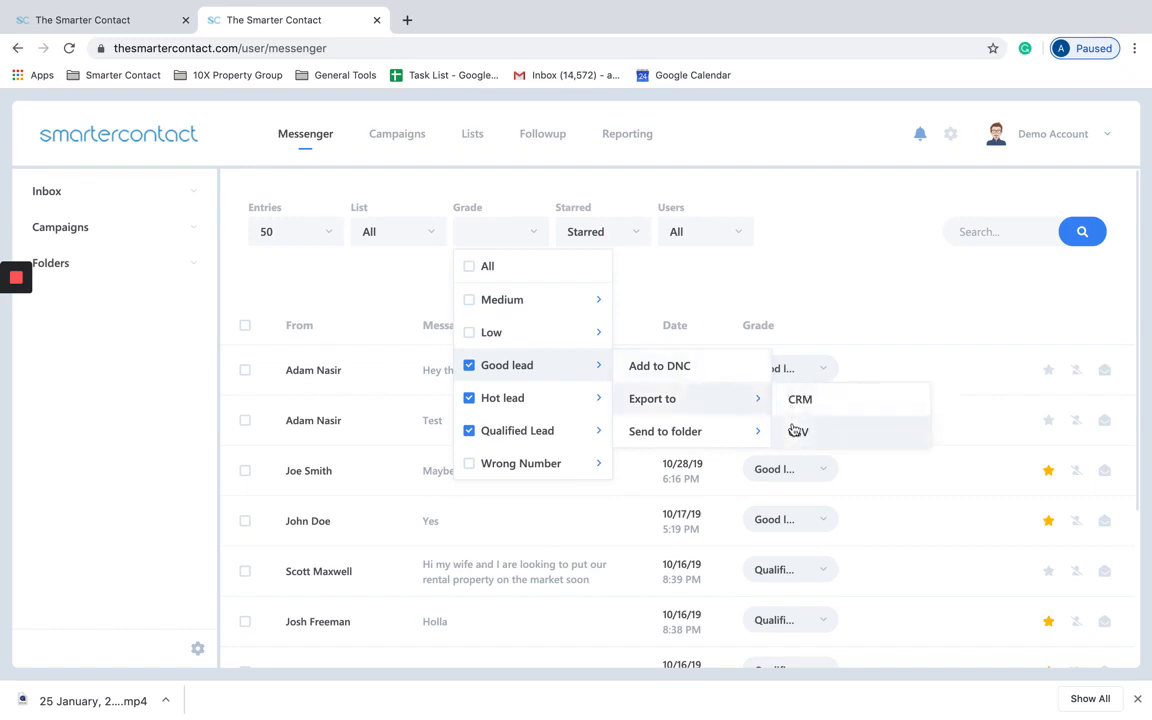
pyautogui.moveTo(755, 440)
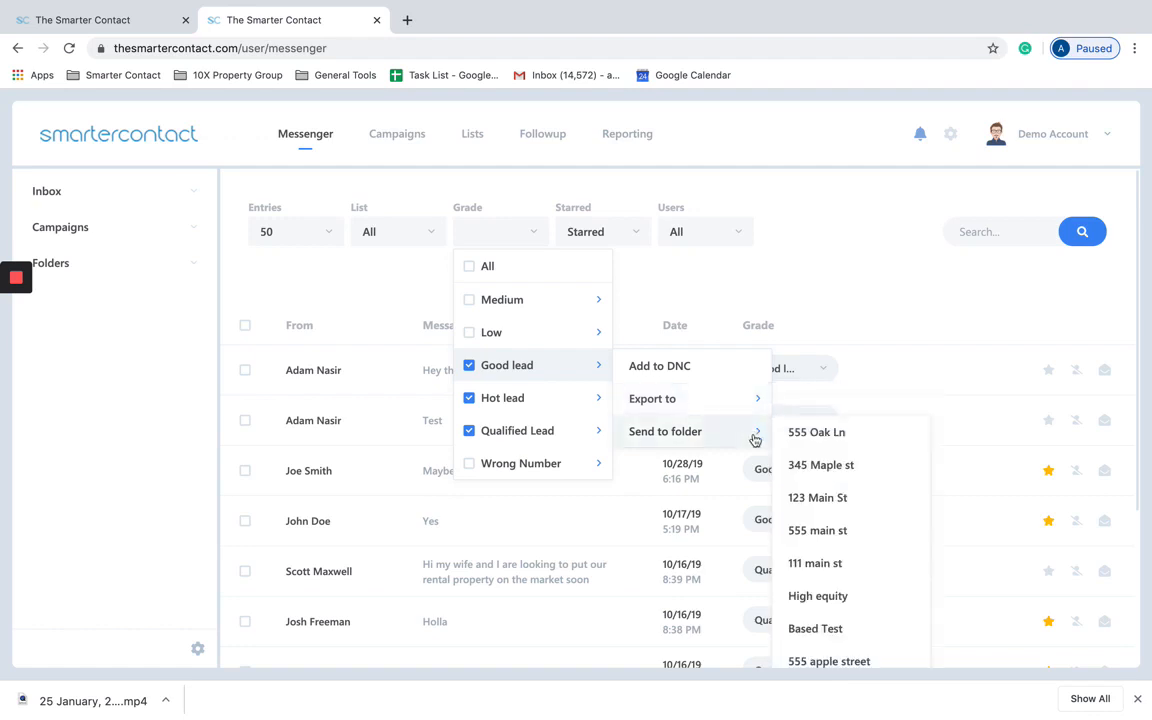
pyautogui.click(198, 262)
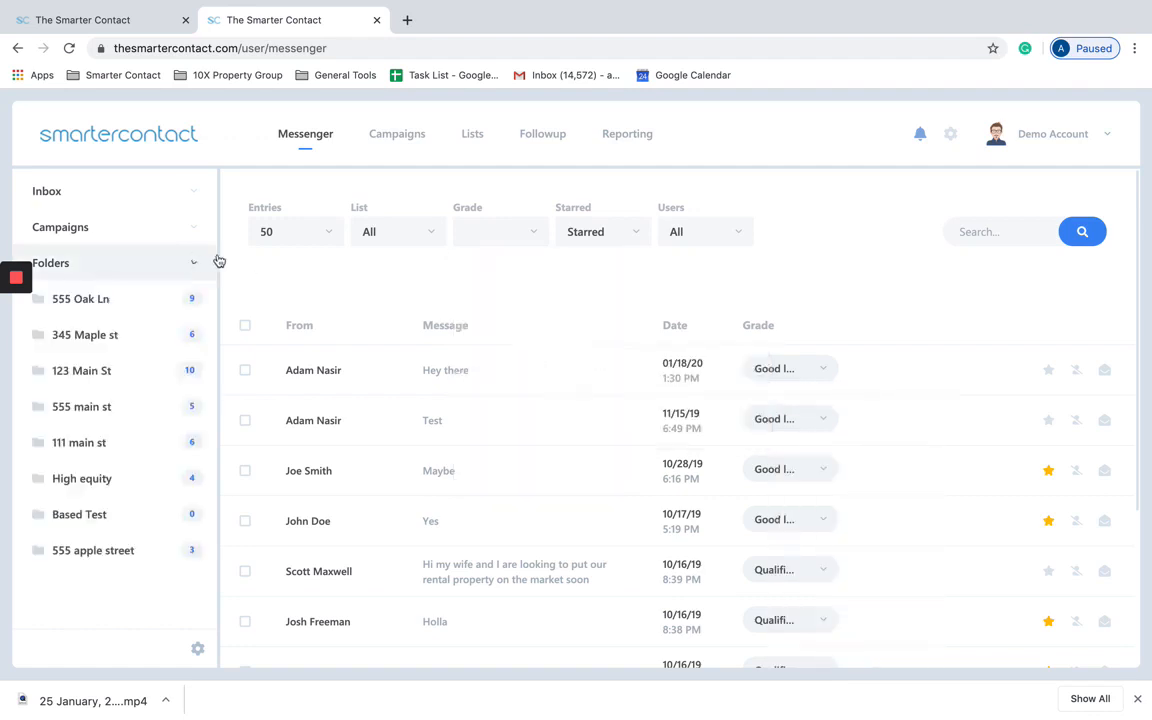
pyautogui.click(517, 243)
pyautogui.moveTo(756, 432)
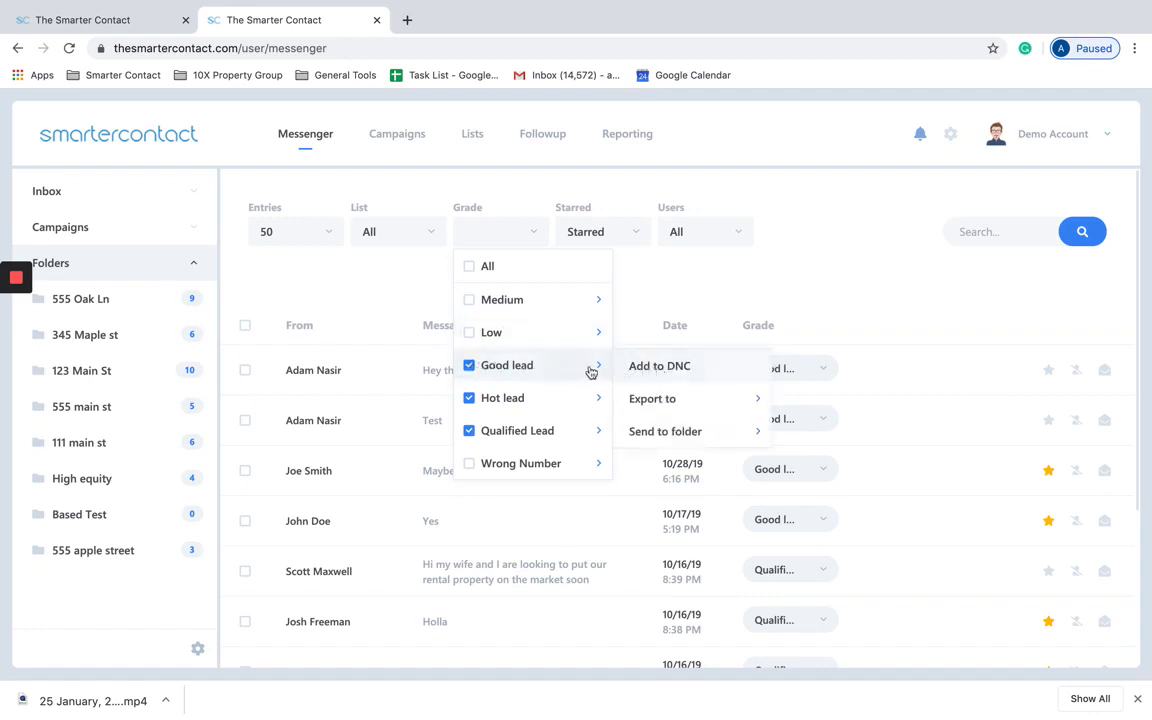
# Step: Uncheck Good lead, Hot lead and Qualified Lead, and set the Grade filter back to All
pyautogui.click(469, 365)
pyautogui.click(469, 398)
pyautogui.click(469, 430)
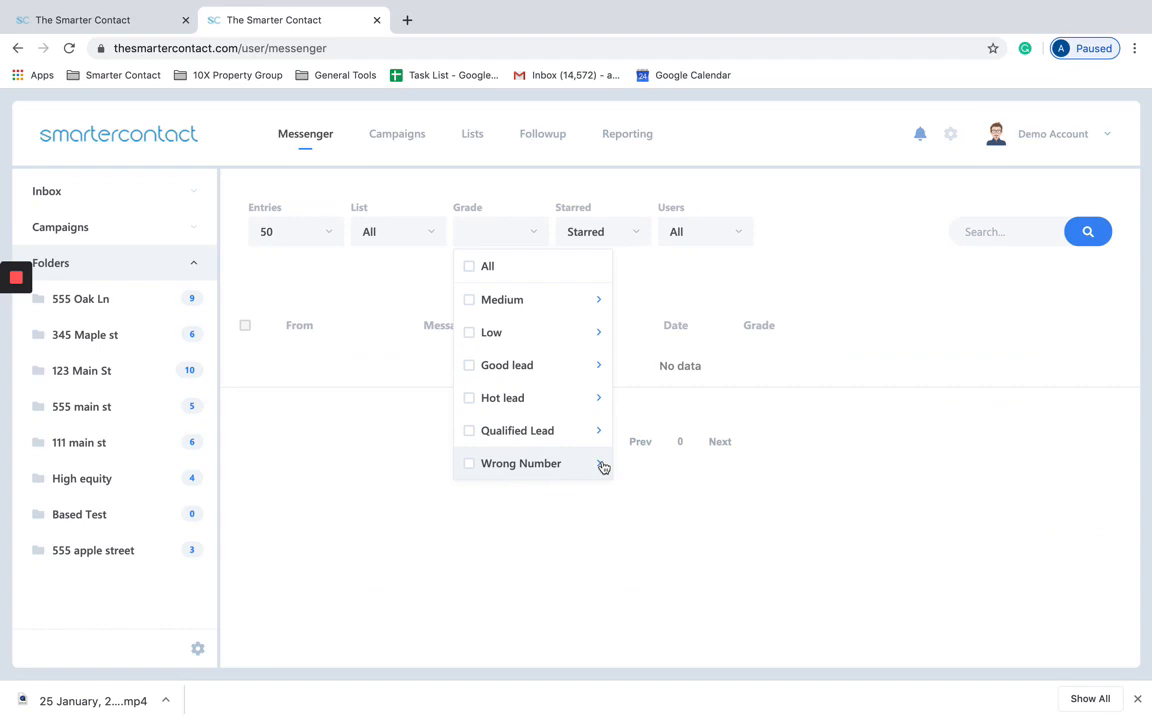
pyautogui.click(474, 468)
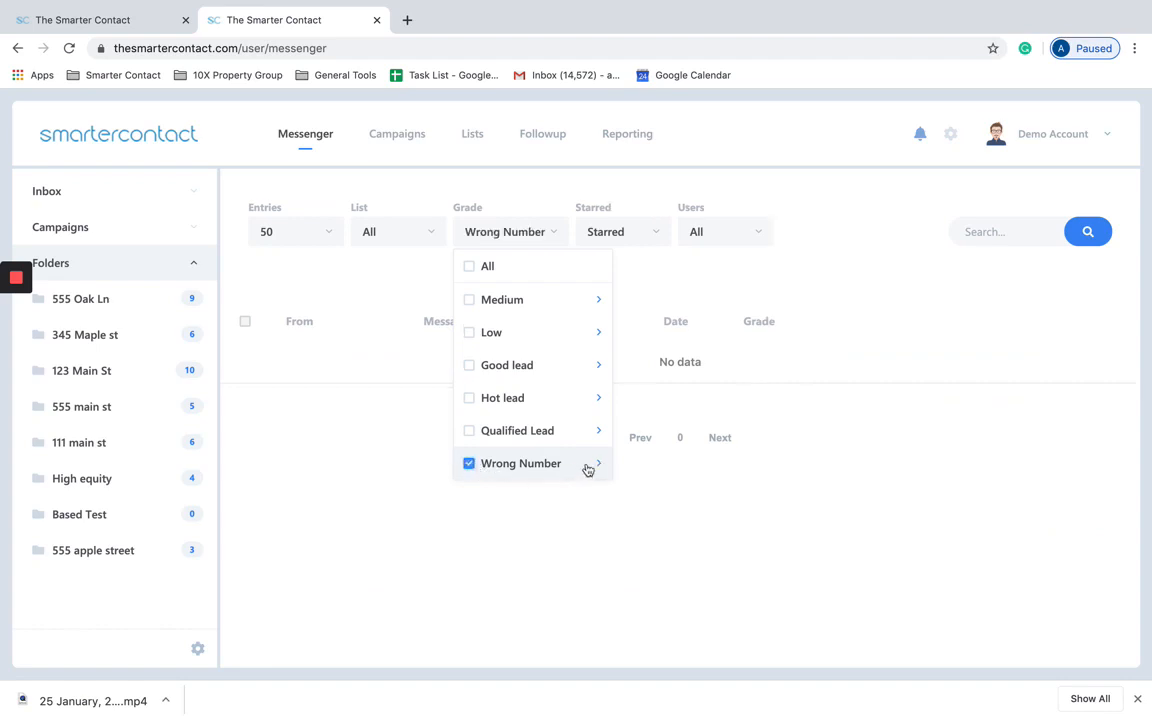
pyautogui.click(597, 464)
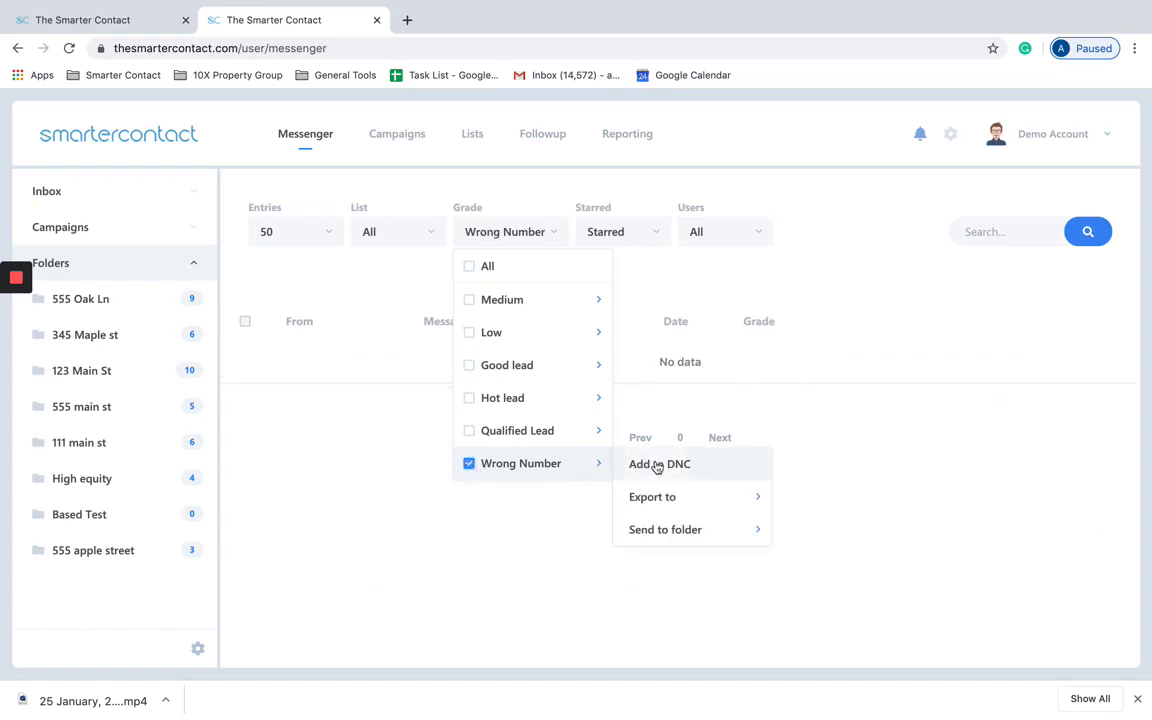
pyautogui.click(470, 465)
pyautogui.click(470, 266)
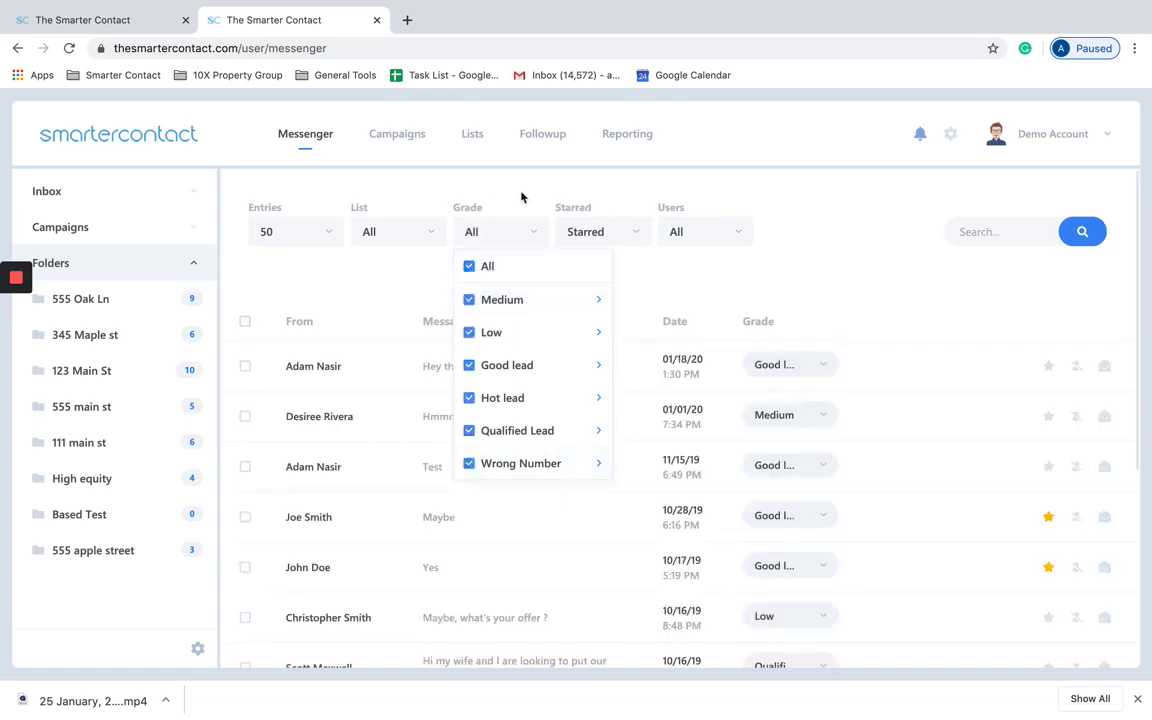
pyautogui.moveTo(597, 316)
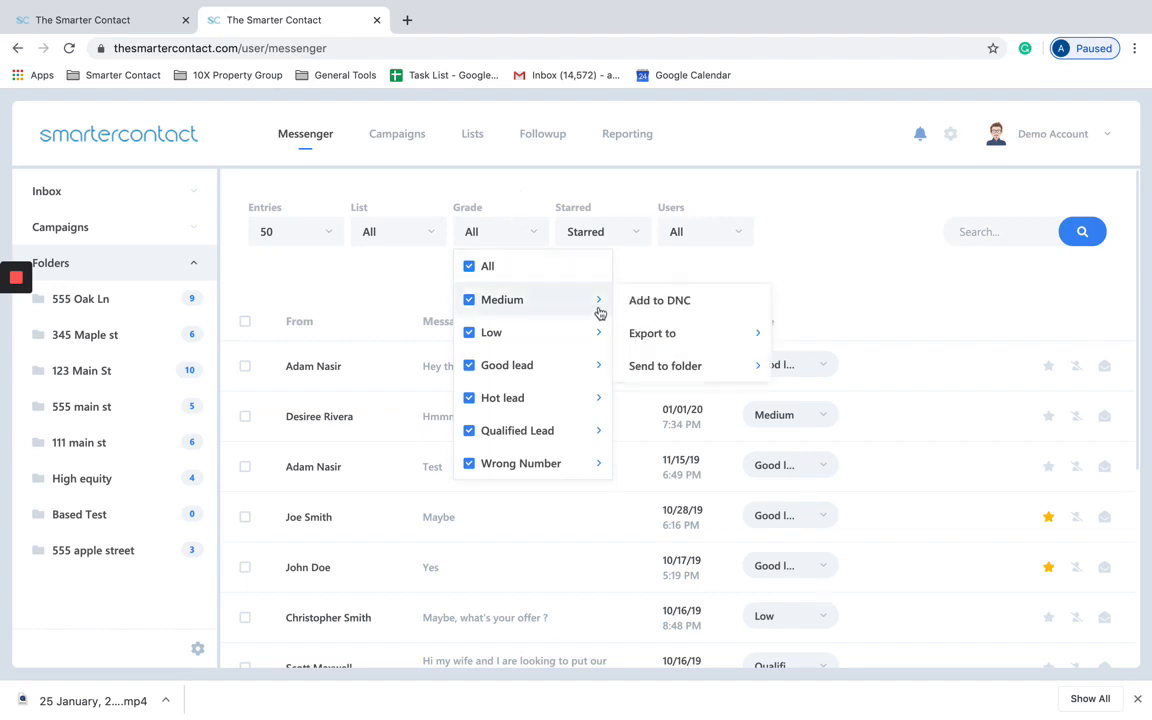
pyautogui.click(766, 266)
pyautogui.click(519, 240)
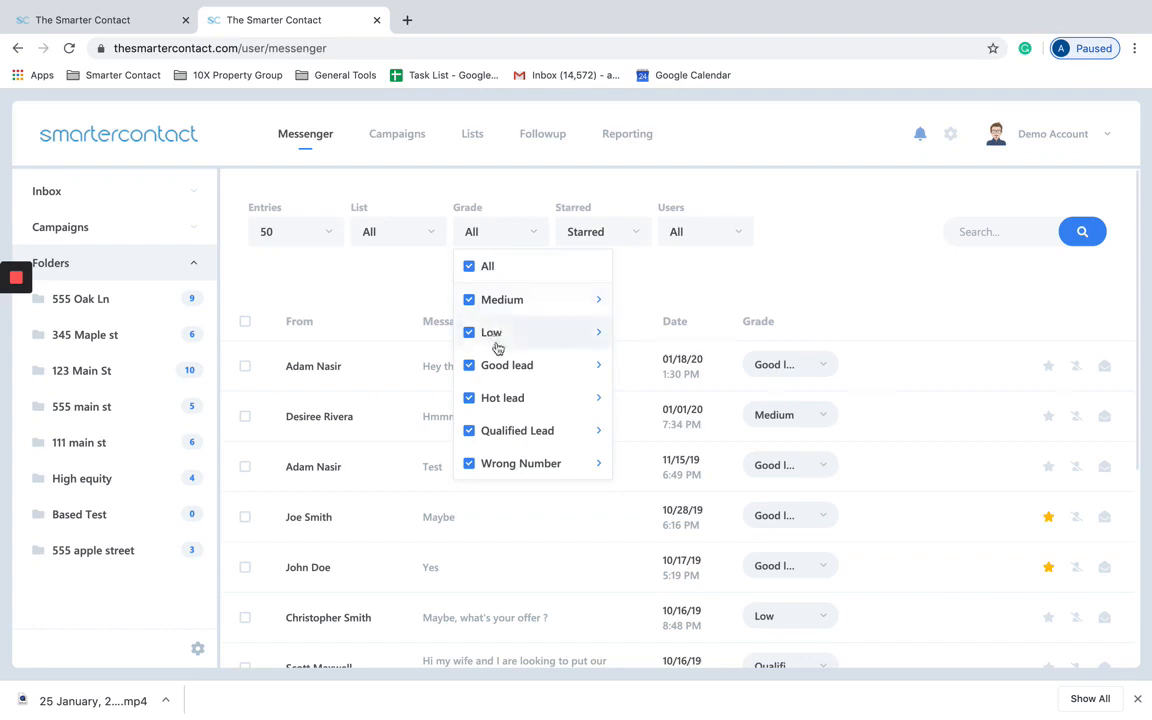
pyautogui.click(796, 271)
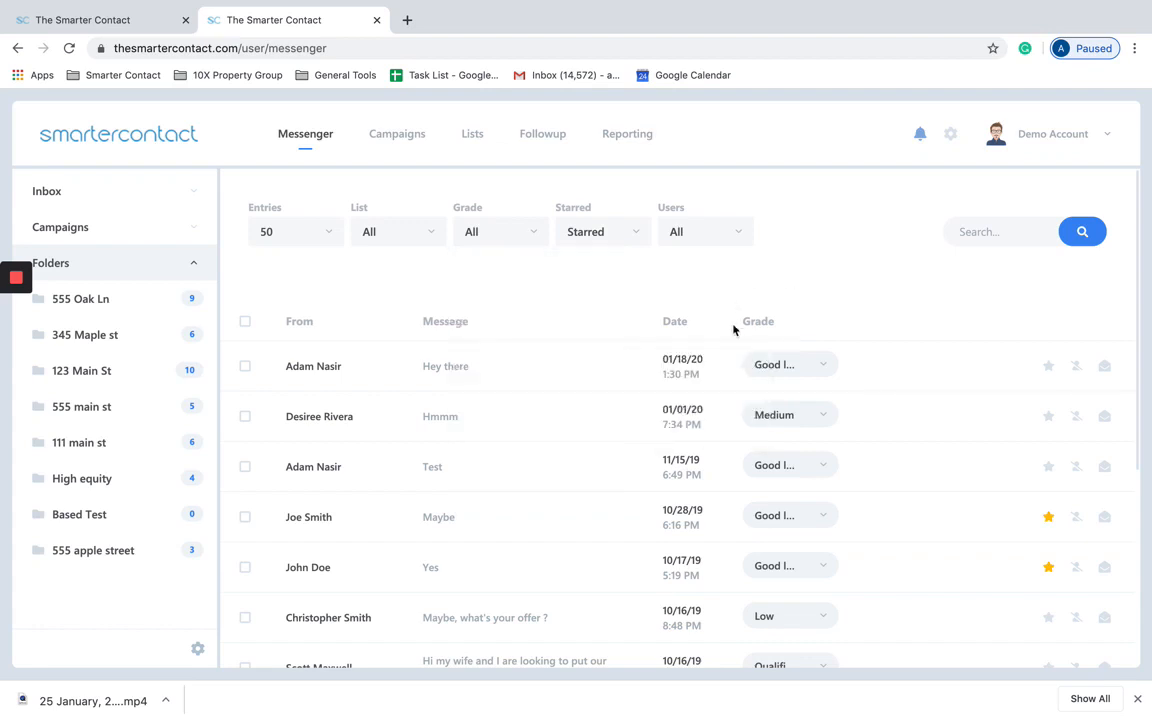
# Step: Set the Starred filter to Deselect All so unstarred conversations are listed again
pyautogui.click(530, 230)
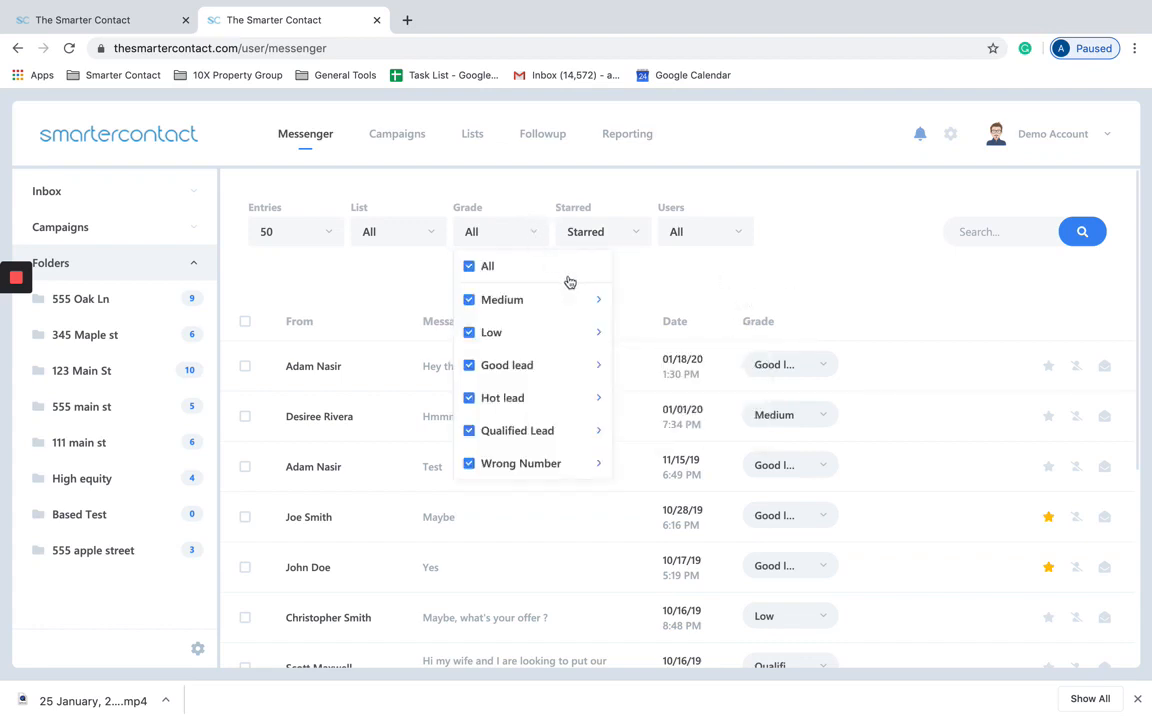
pyautogui.click(684, 275)
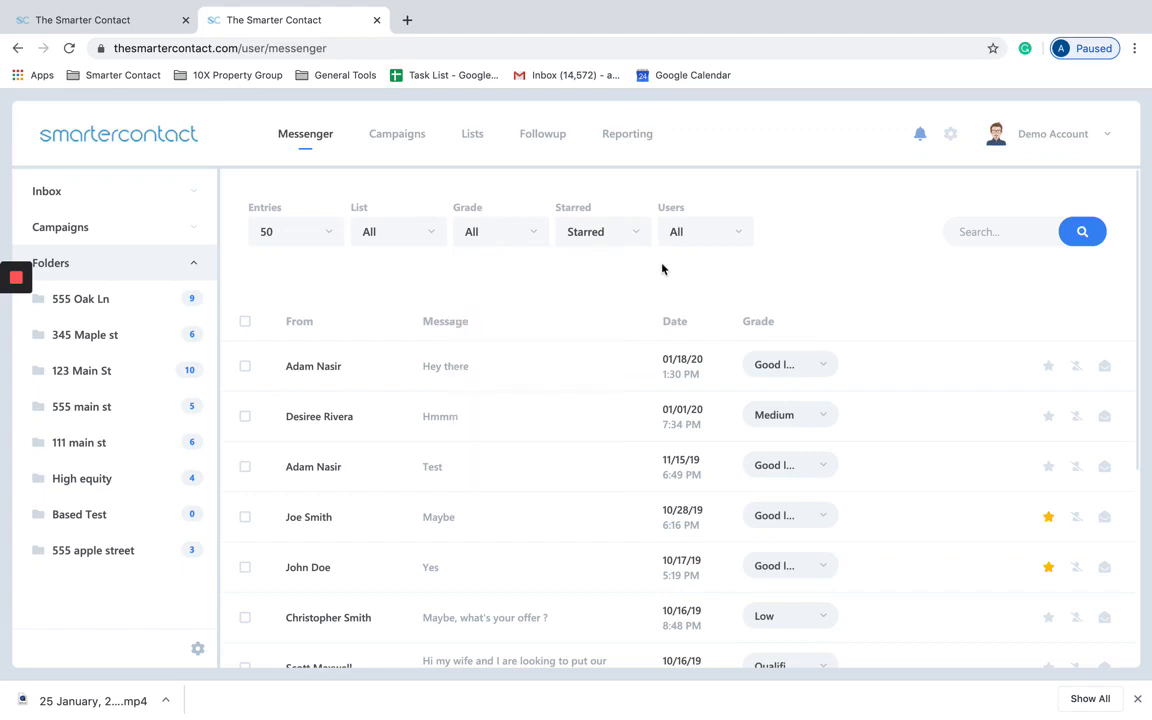
pyautogui.click(633, 243)
pyautogui.click(605, 297)
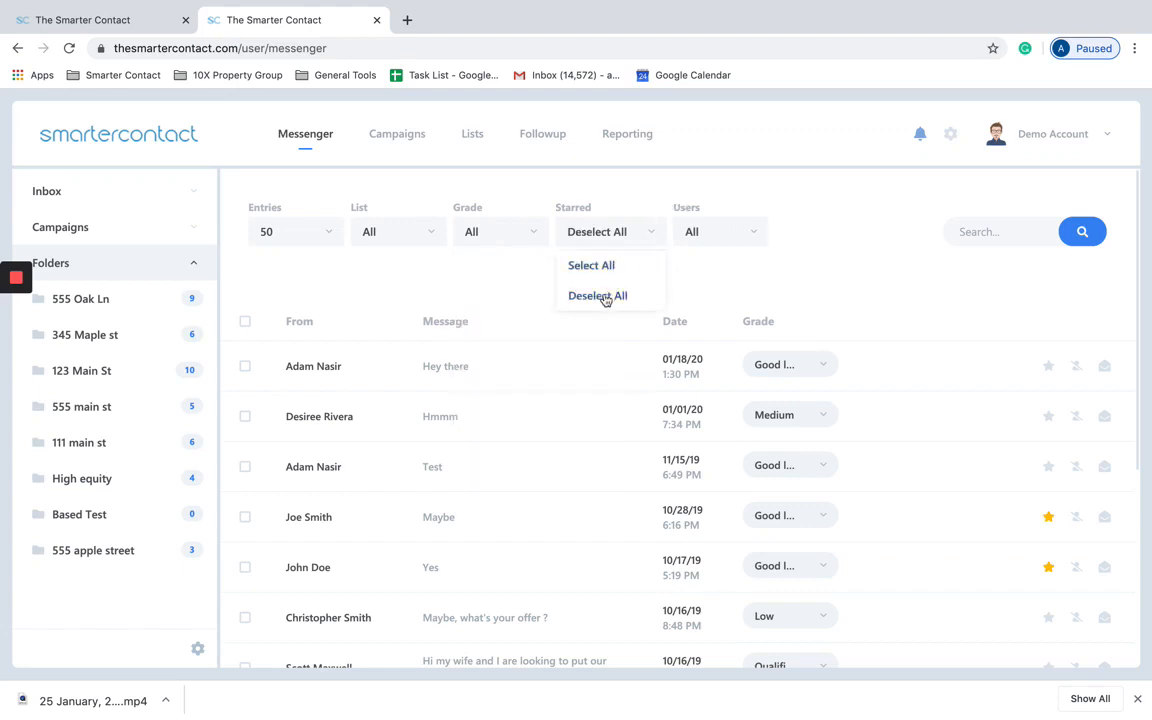
pyautogui.click(613, 247)
pyautogui.click(602, 273)
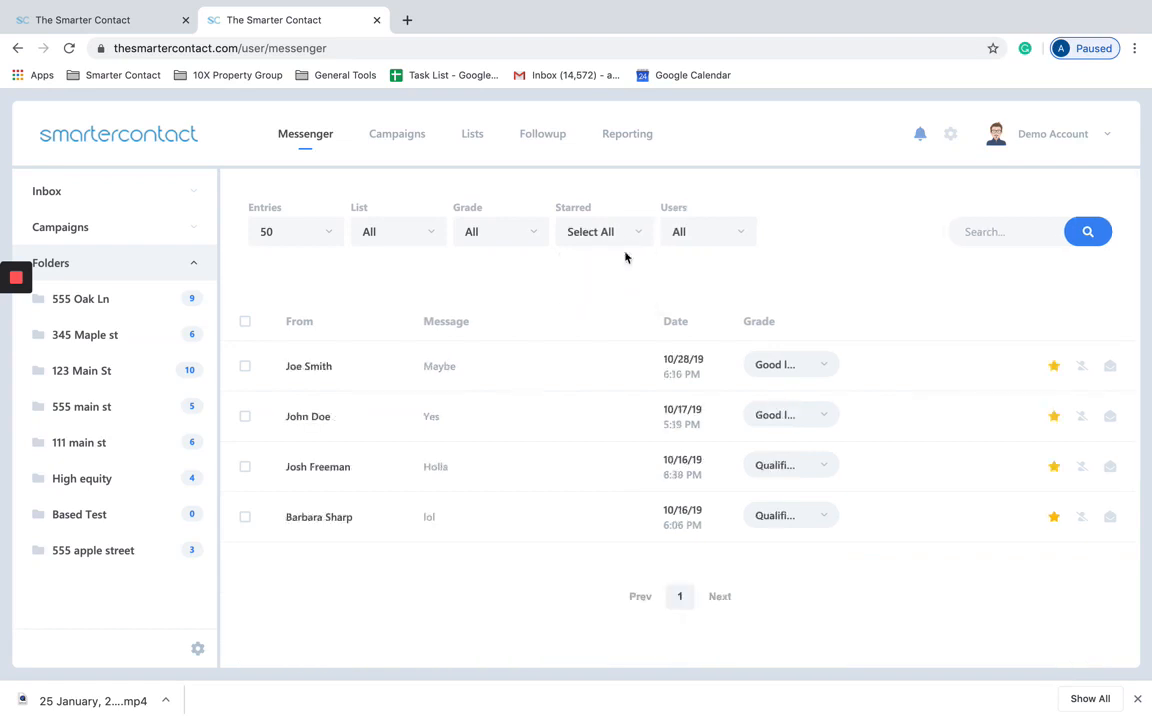
pyautogui.click(618, 245)
pyautogui.click(593, 296)
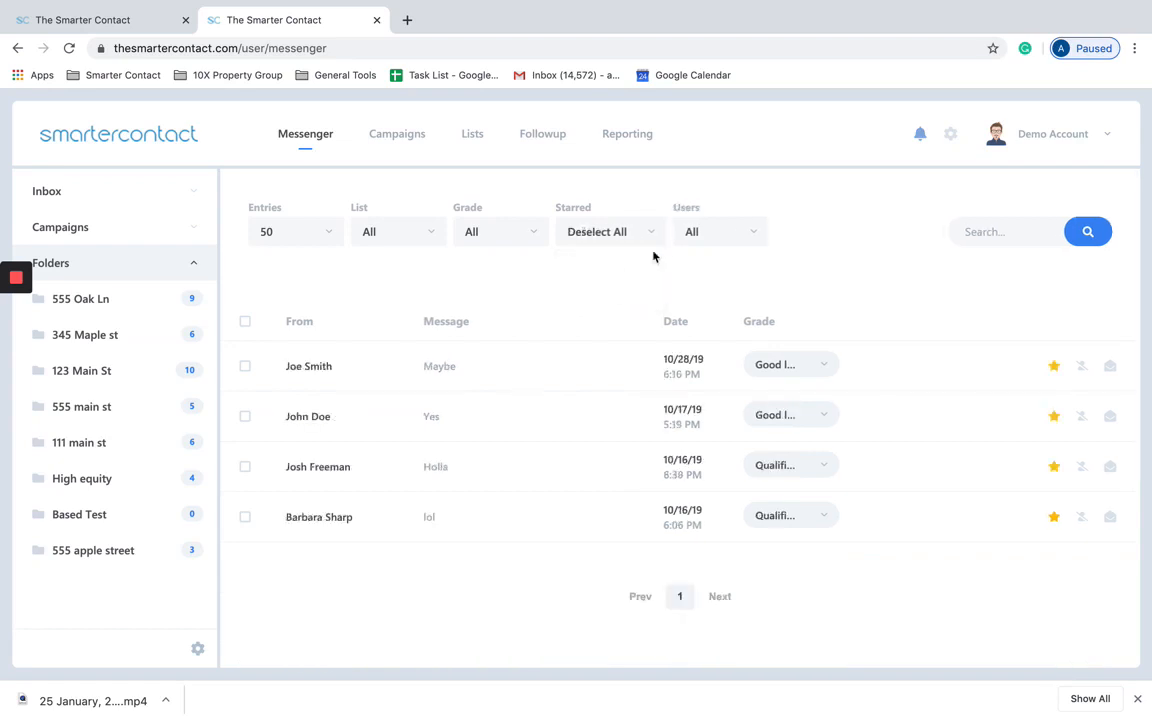
pyautogui.click(745, 245)
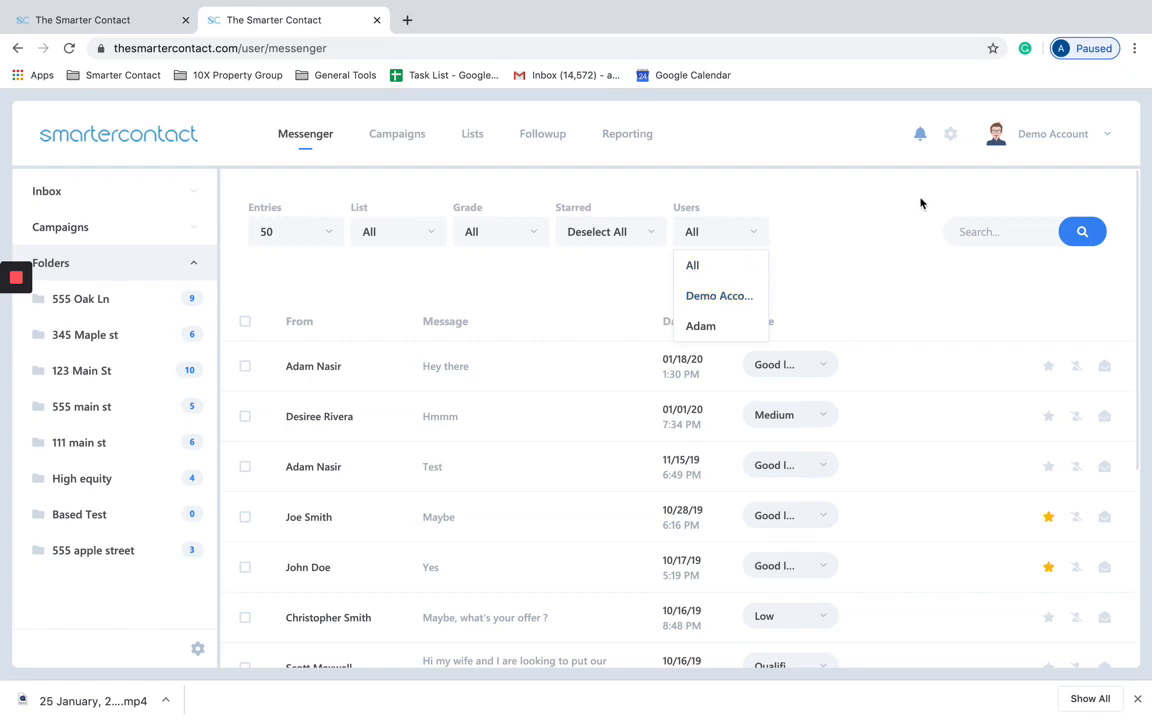
# Step: Filter the messages by user, trying the second user before settling on Demo Account
pyautogui.click(706, 325)
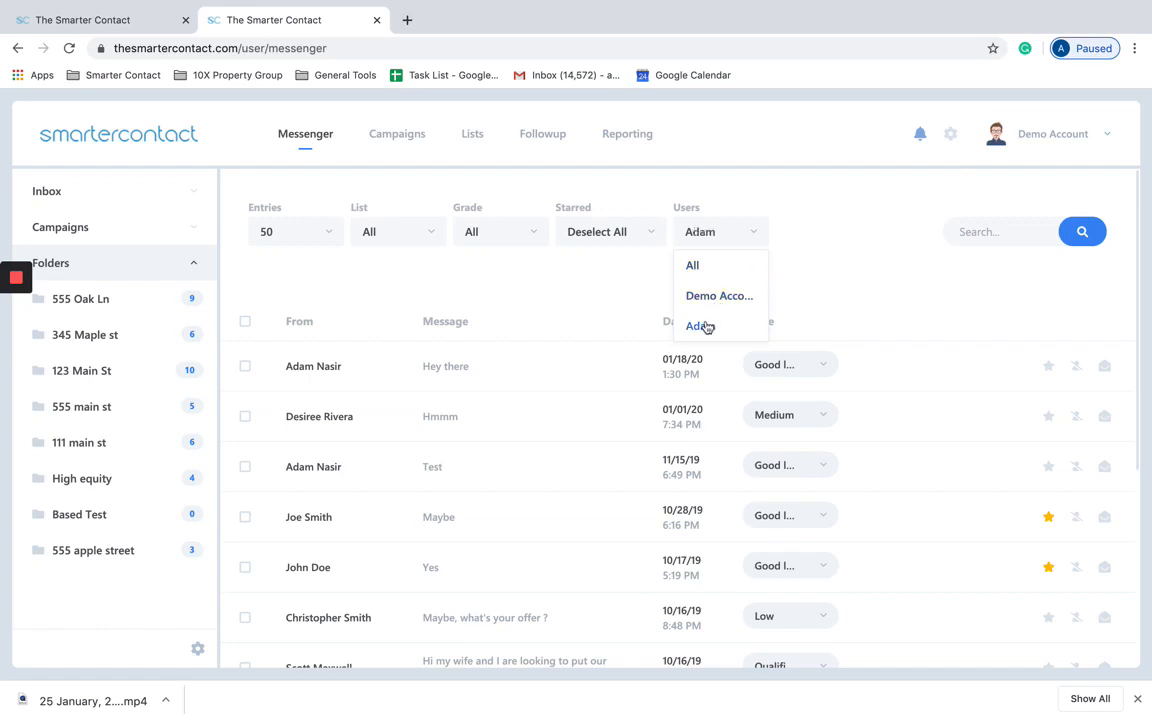
pyautogui.click(717, 240)
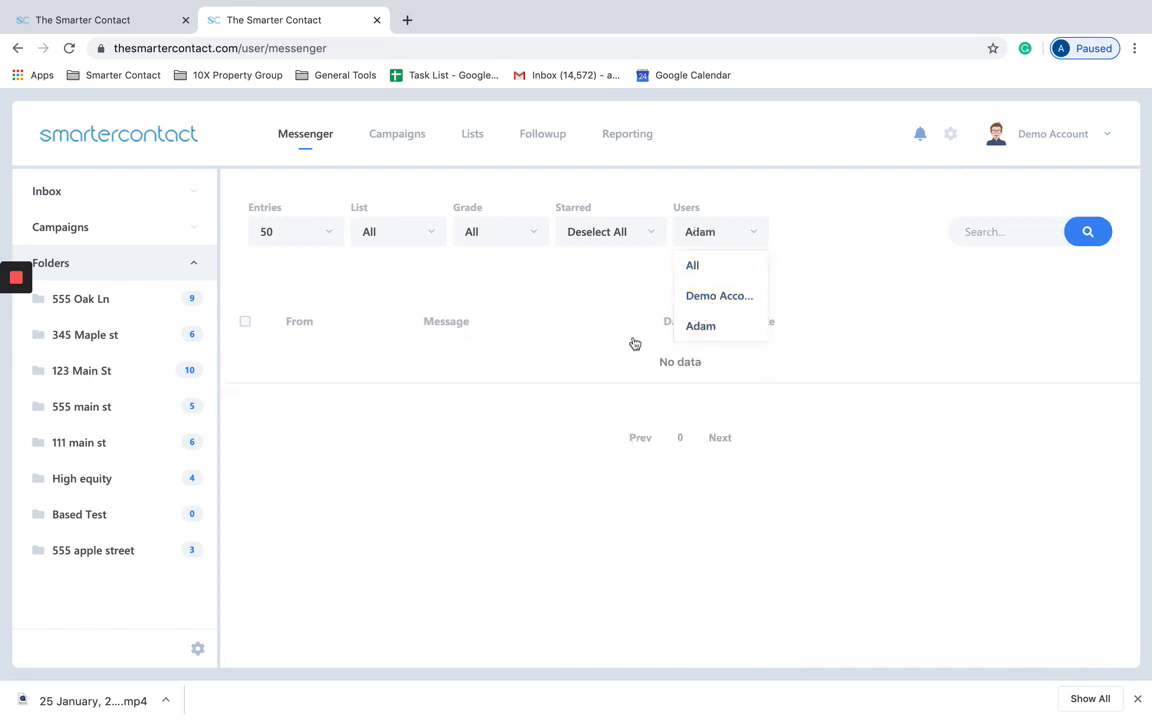
pyautogui.click(696, 298)
pyautogui.click(717, 233)
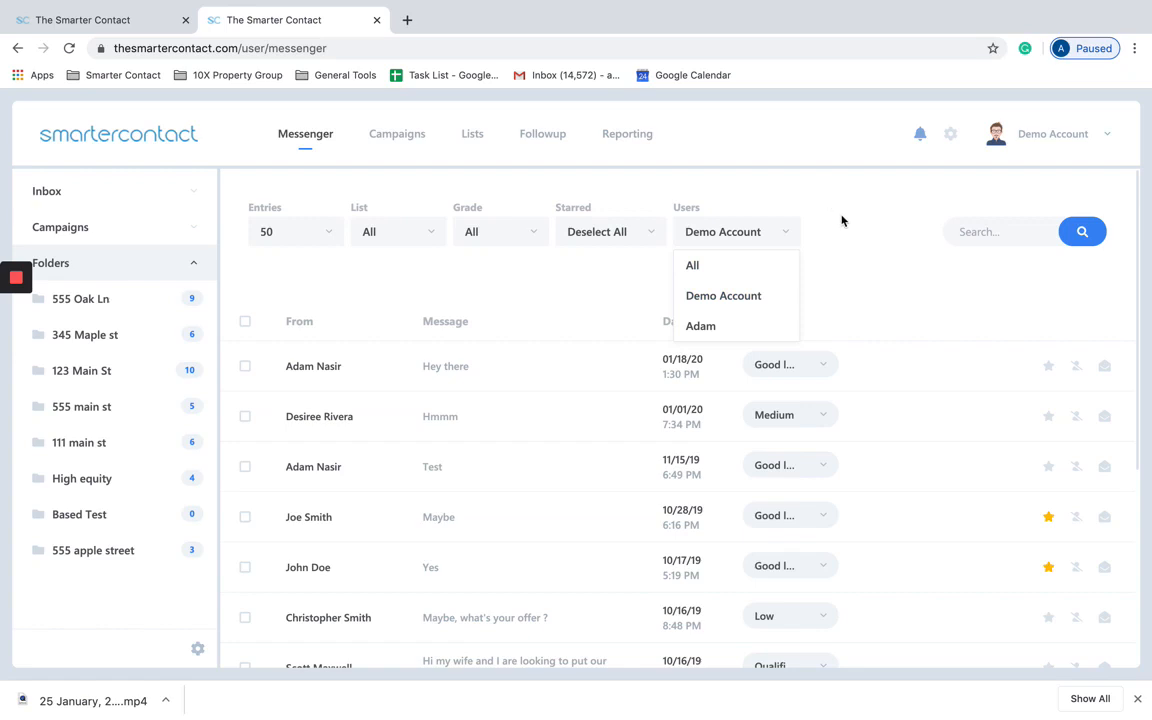
pyautogui.click(922, 251)
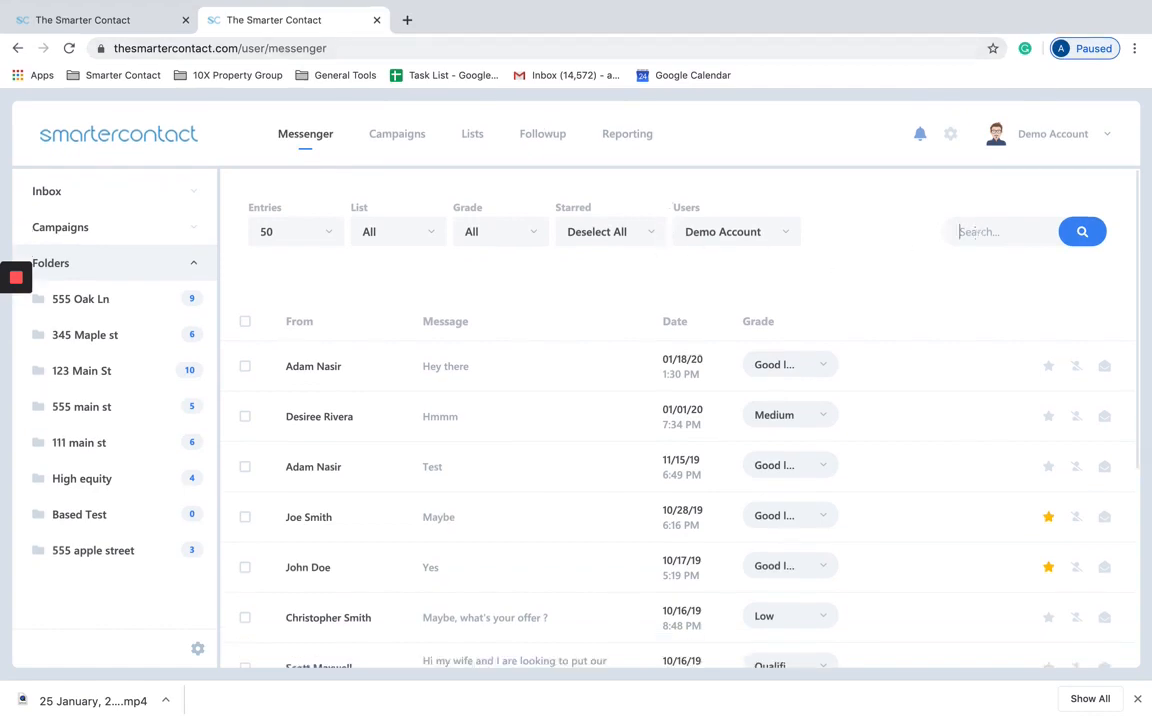
# Step: Try searching the messages for 'adam' and 'wife', then clear the search to list all
pyautogui.write('adam')
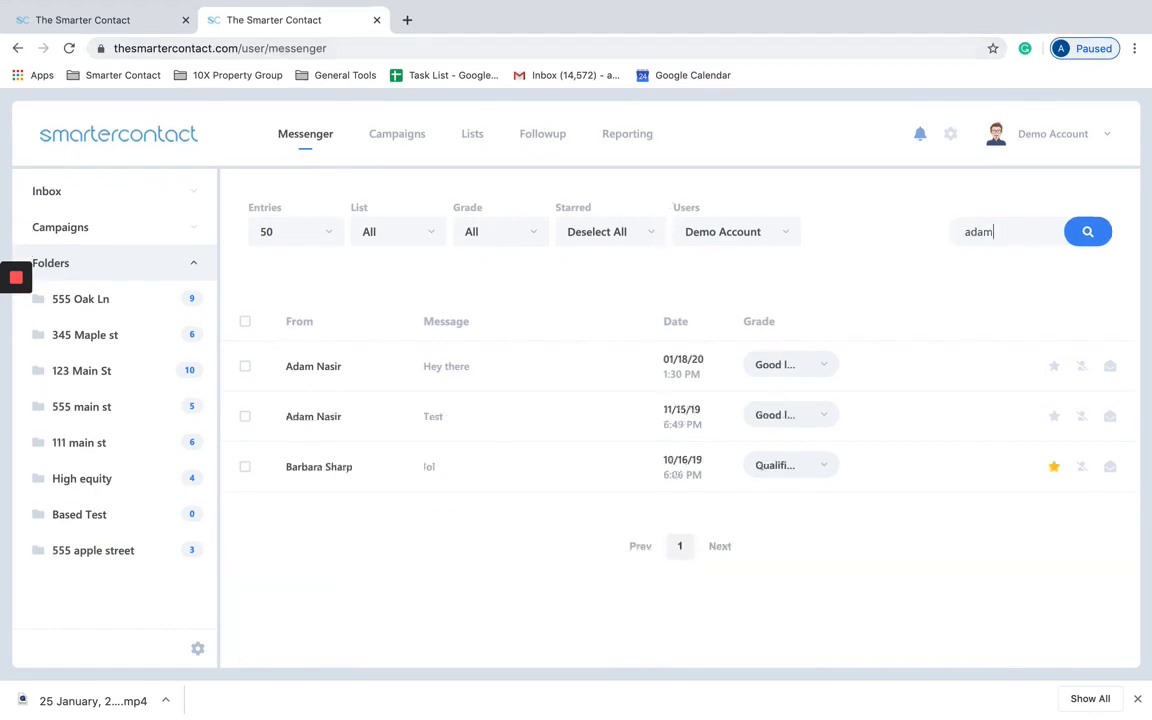
pyautogui.press('BackSpace')
pyautogui.press('BackSpace')
pyautogui.press('BackSpace')
pyautogui.press('BackSpace')
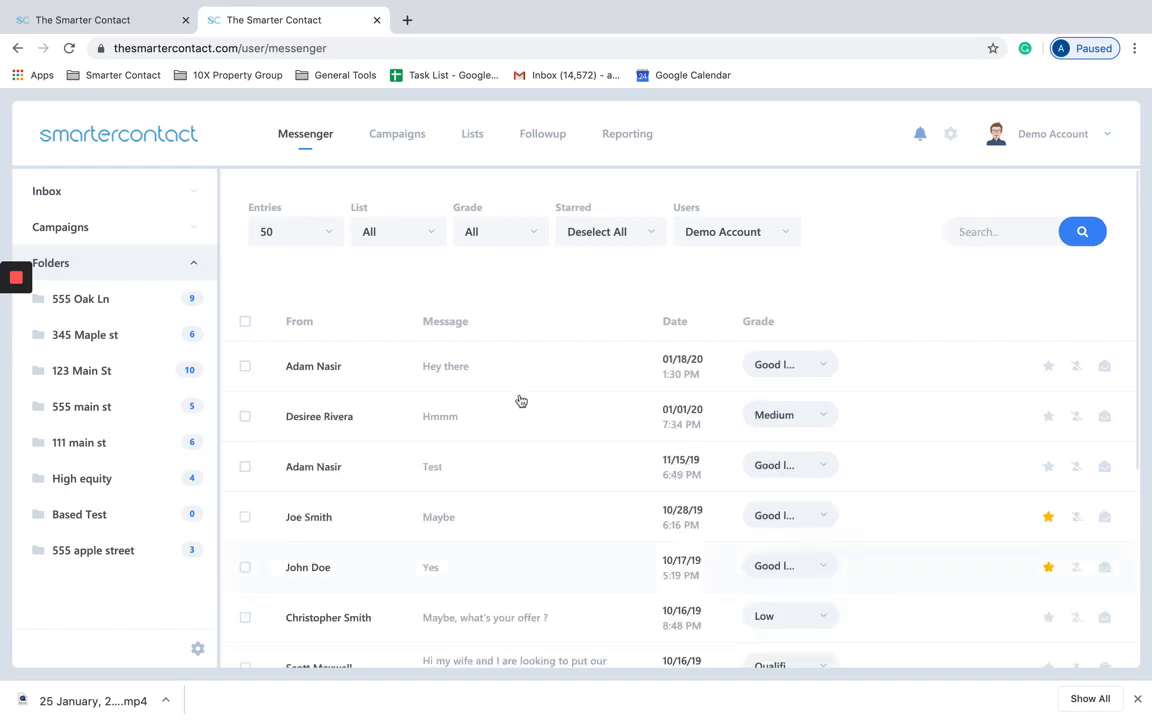
pyautogui.scroll(-2, 548, 509)
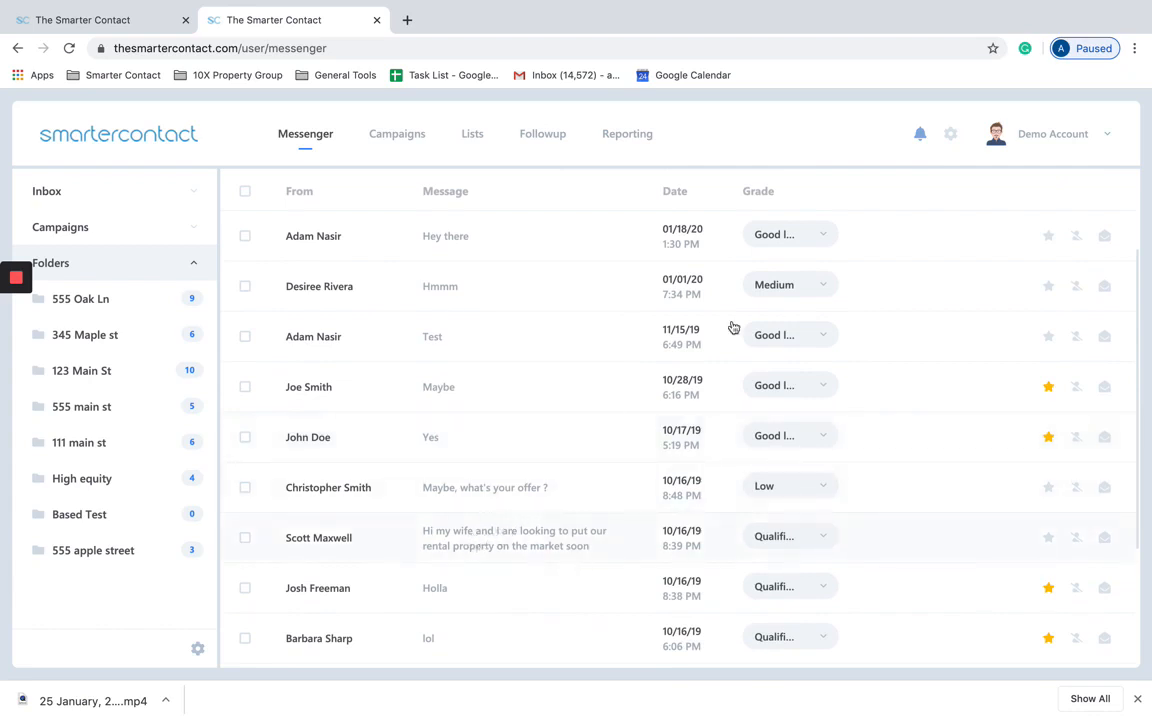
pyautogui.scroll(2, 786, 300)
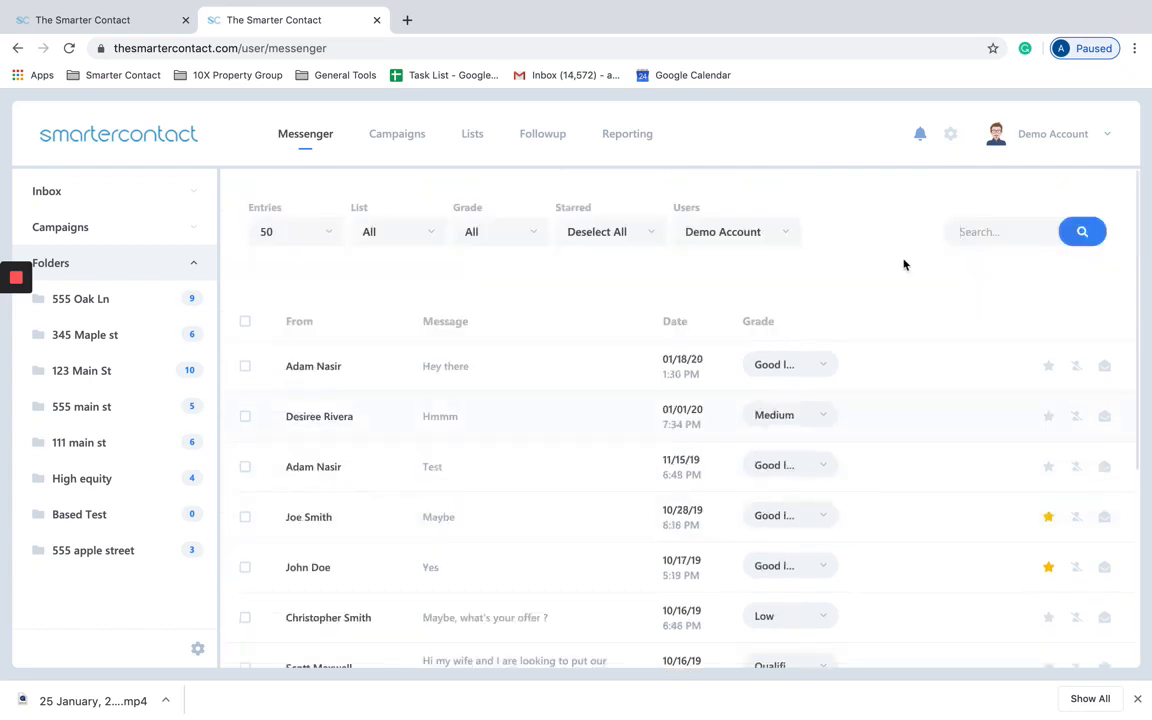
pyautogui.click(972, 231)
pyautogui.write('wife')
pyautogui.press('Return')
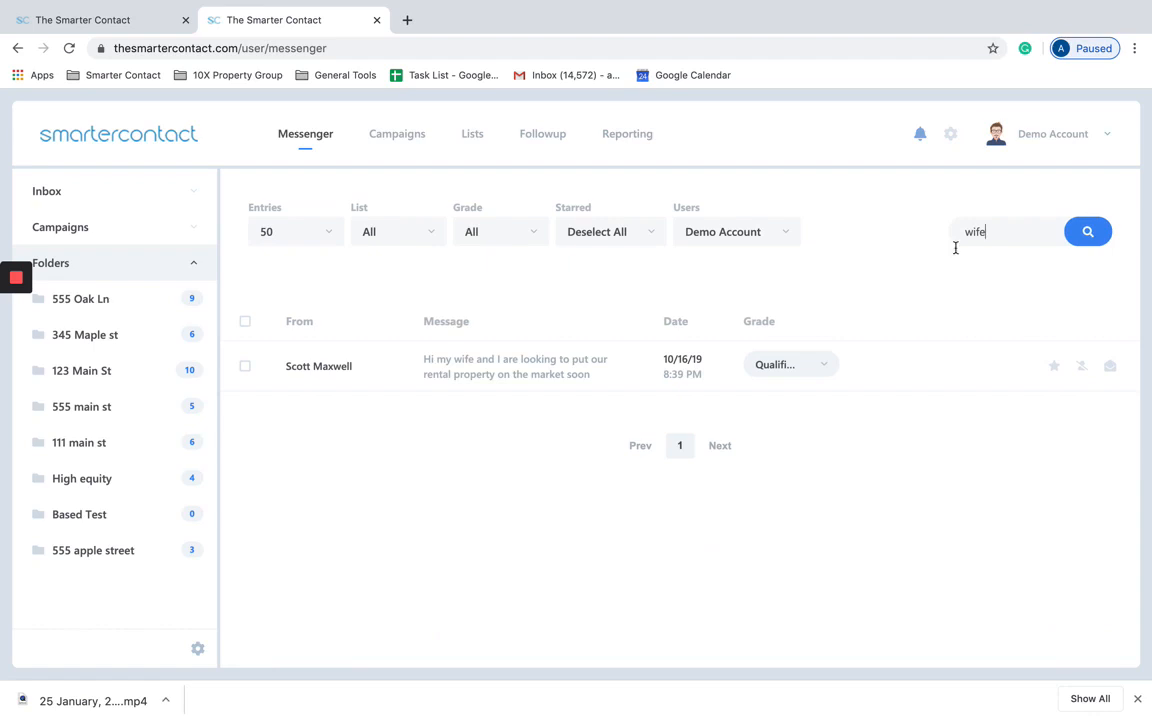
pyautogui.press('BackSpace')
pyautogui.press('BackSpace')
pyautogui.press('BackSpace')
pyautogui.press('BackSpace')
pyautogui.press('Return')
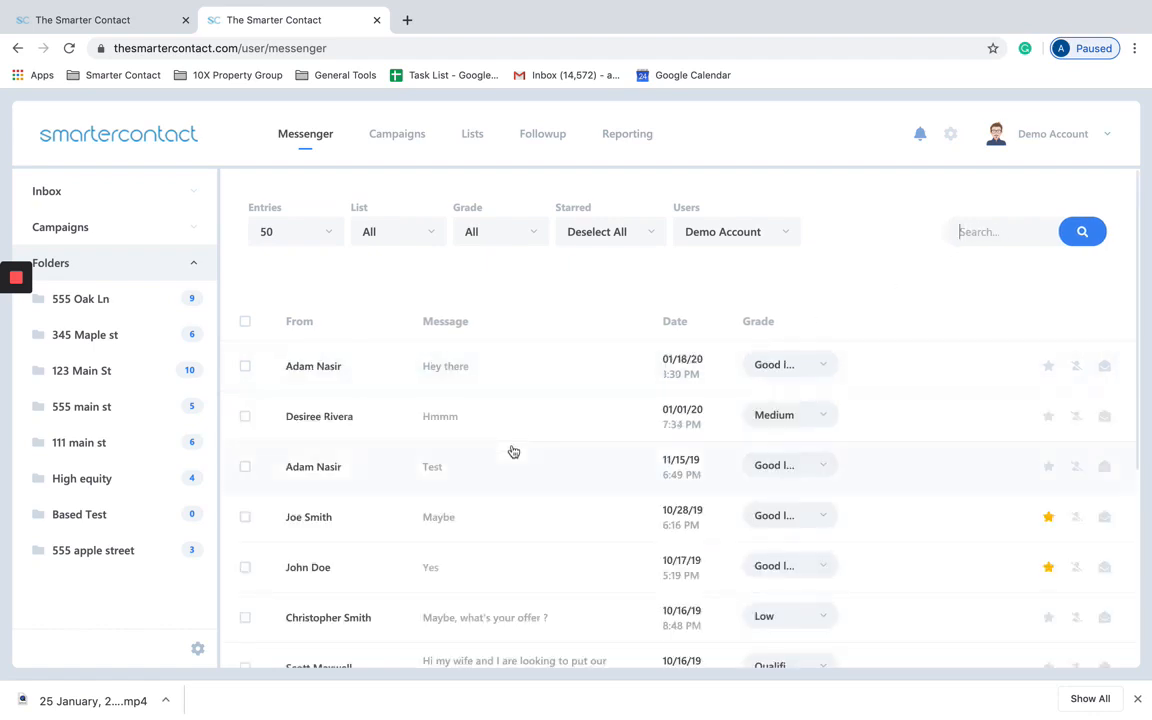
# Step: Open the conversation whose latest reply is 'Hey there'
pyautogui.scroll(-3, 515, 440)
pyautogui.scroll(3, 507, 360)
pyautogui.click(430, 374)
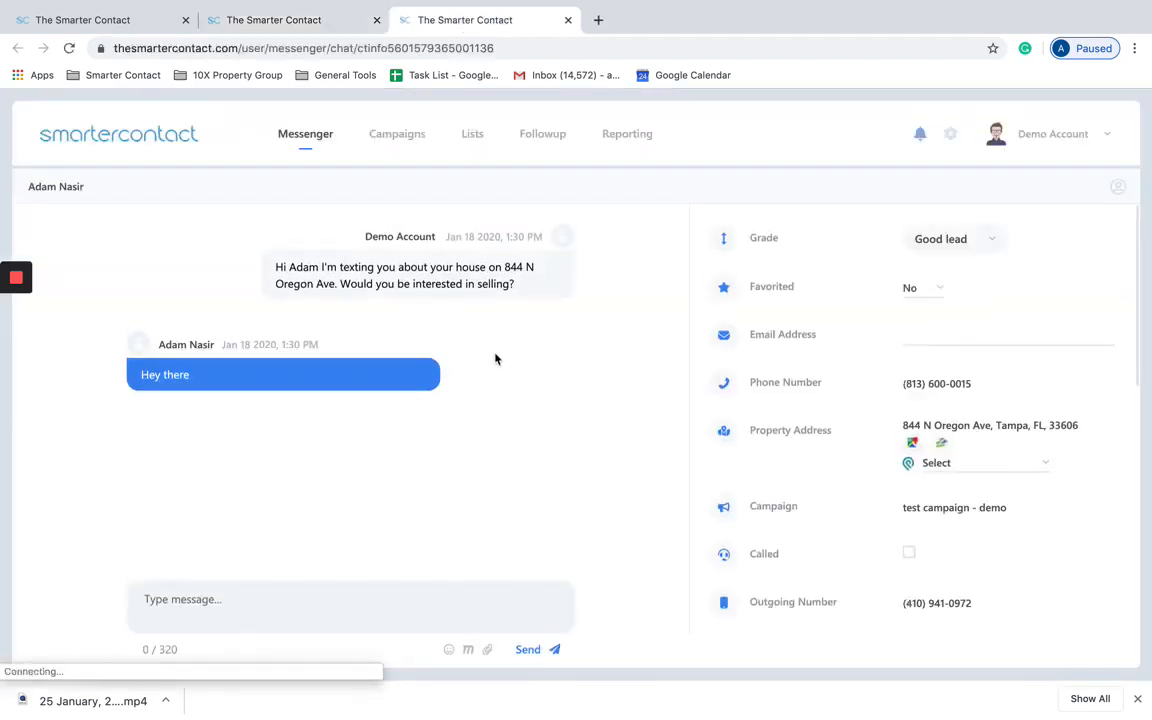
# Step: From the macro icon under the reply box, go to Create New/Edit Macro
pyautogui.click(467, 649)
pyautogui.click(447, 459)
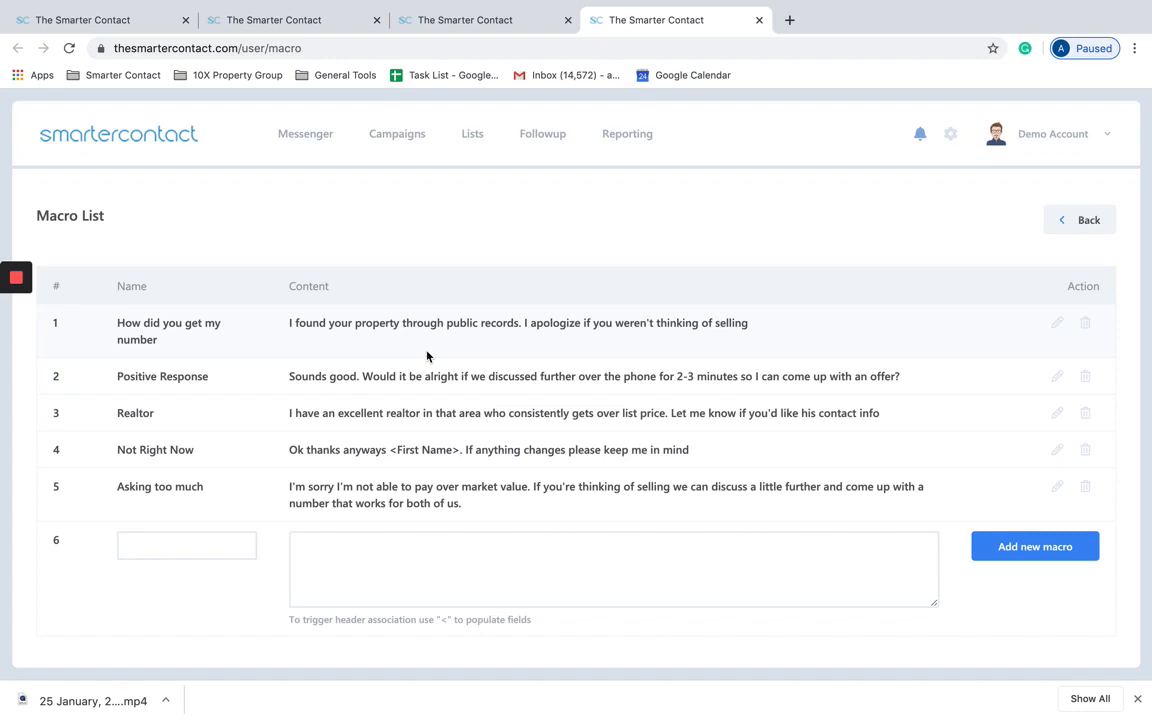
# Step: Back in the chat, insert the 'How did you get my number' macro, then delete its text
pyautogui.click(504, 23)
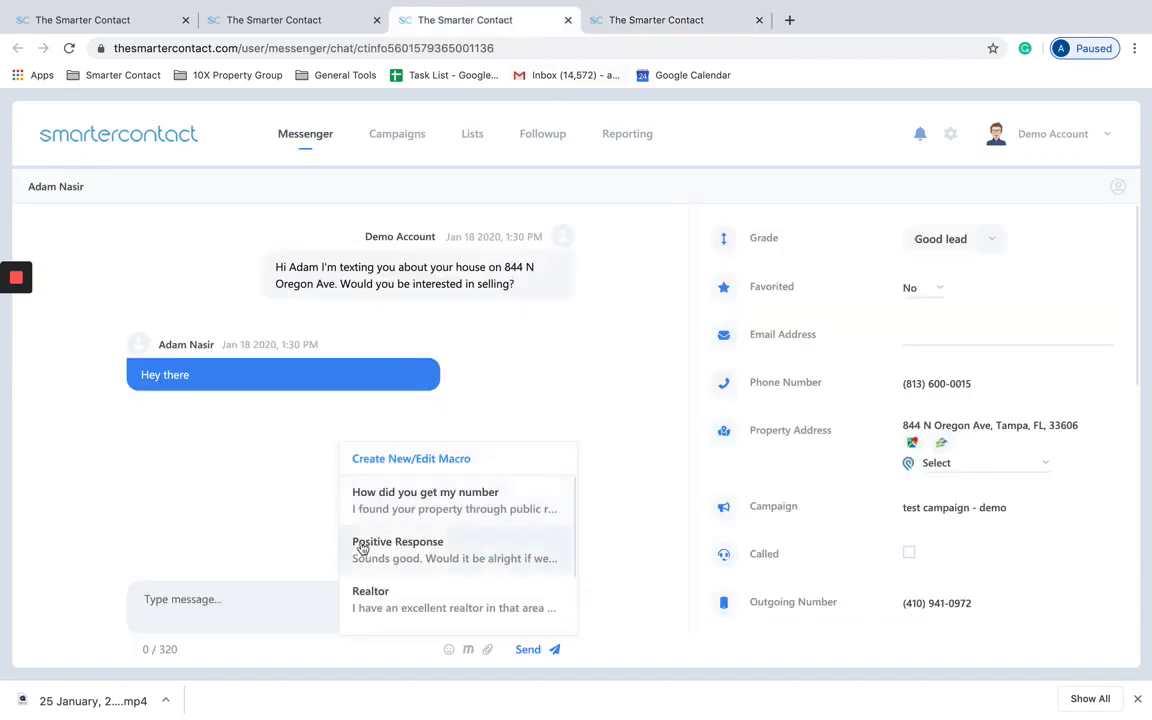
pyautogui.click(239, 599)
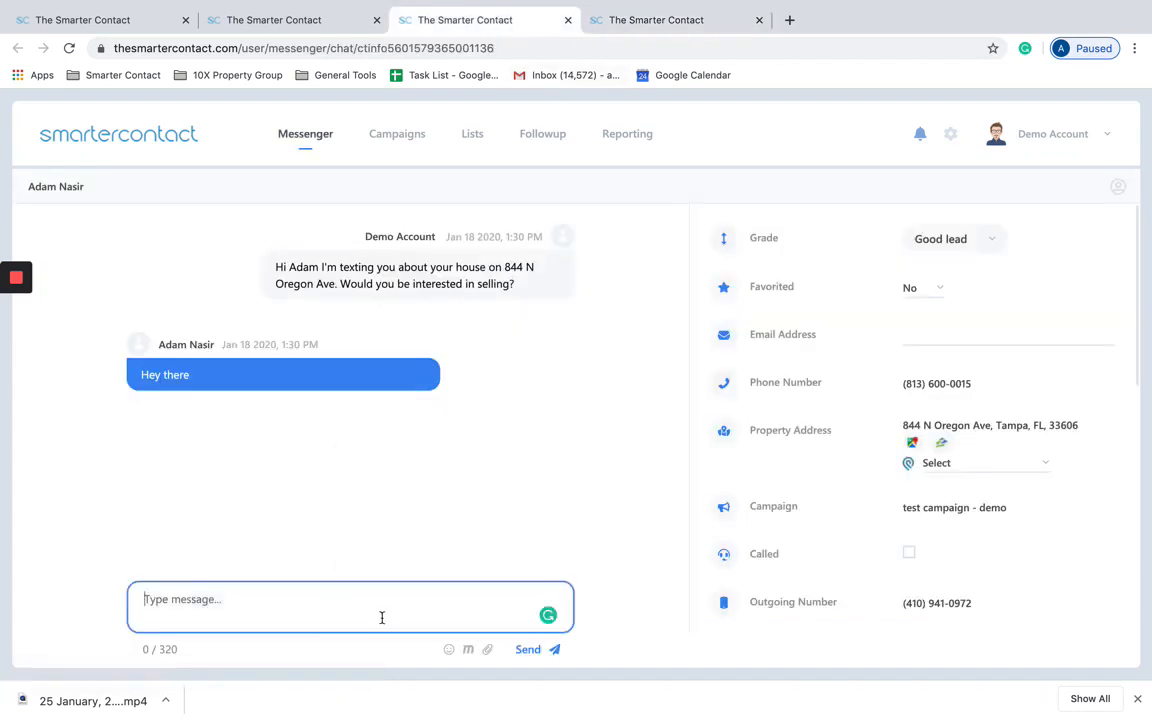
pyautogui.click(467, 649)
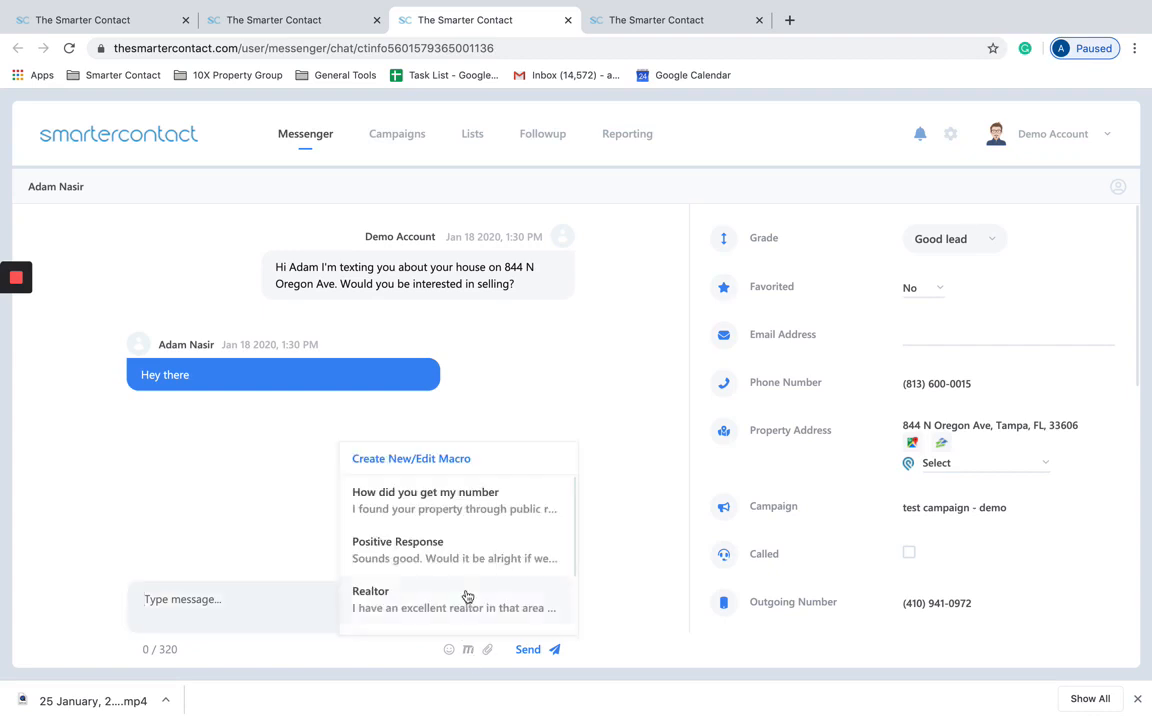
pyautogui.scroll(-2, 465, 594)
pyautogui.scroll(2, 496, 560)
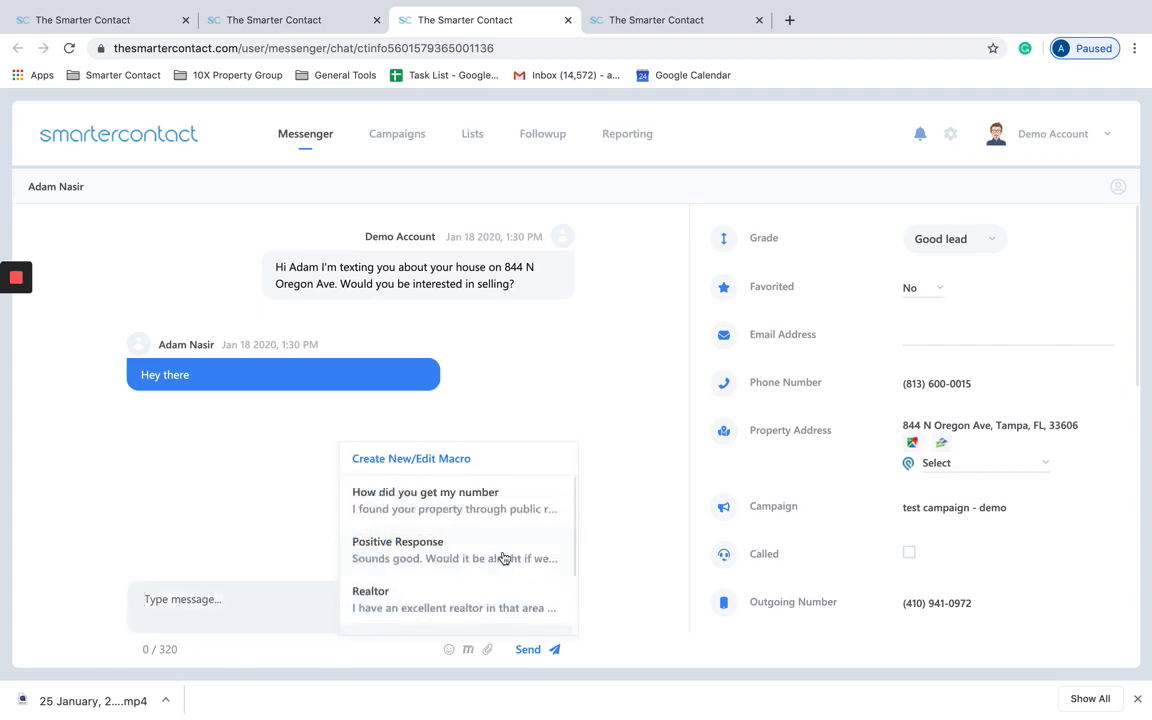
pyautogui.click(489, 507)
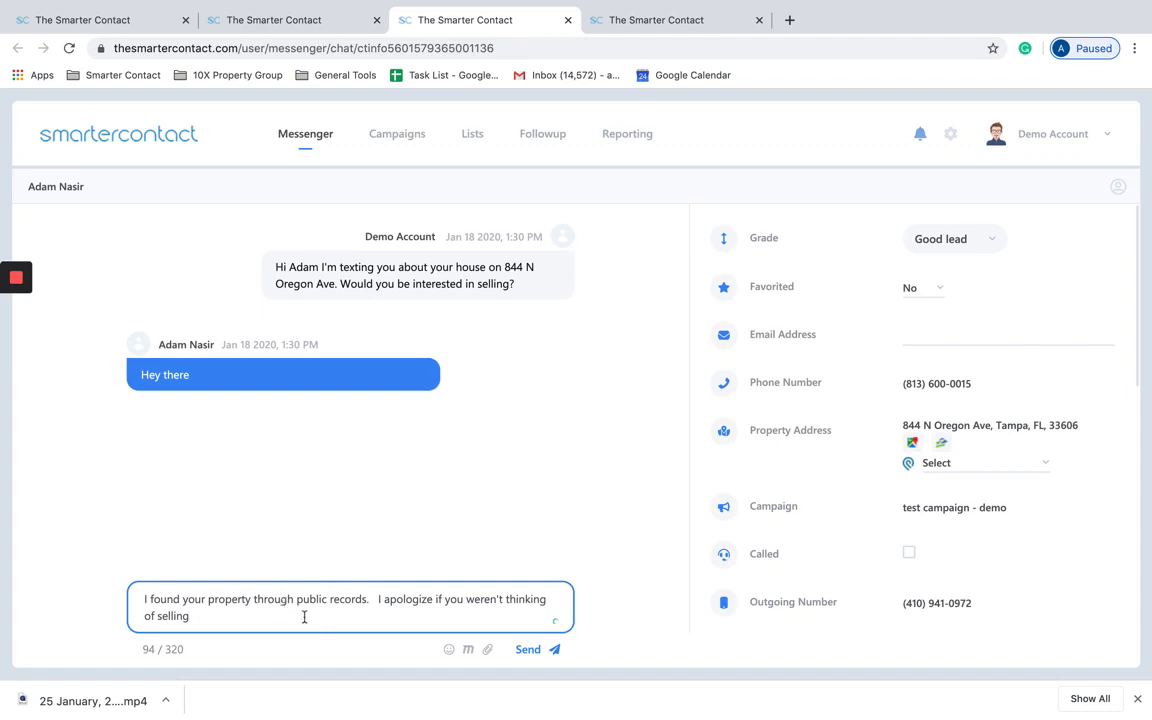
pyautogui.moveTo(305, 617); pyautogui.dragTo(179, 588)
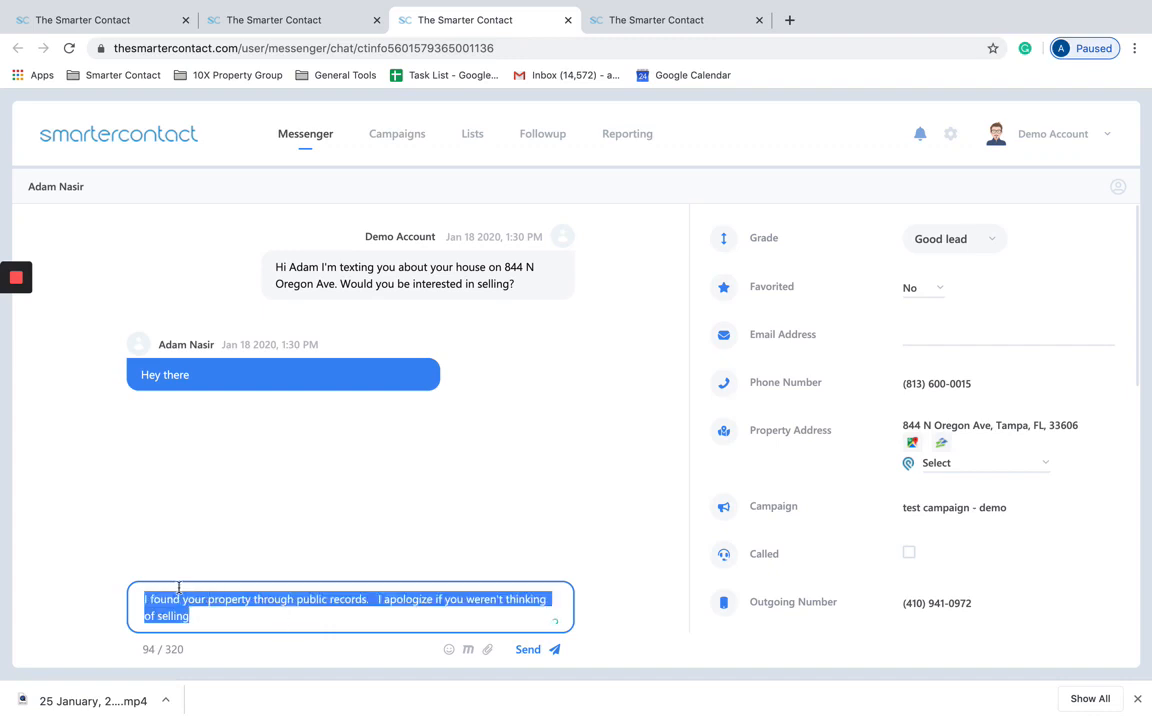
pyautogui.press('BackSpace')
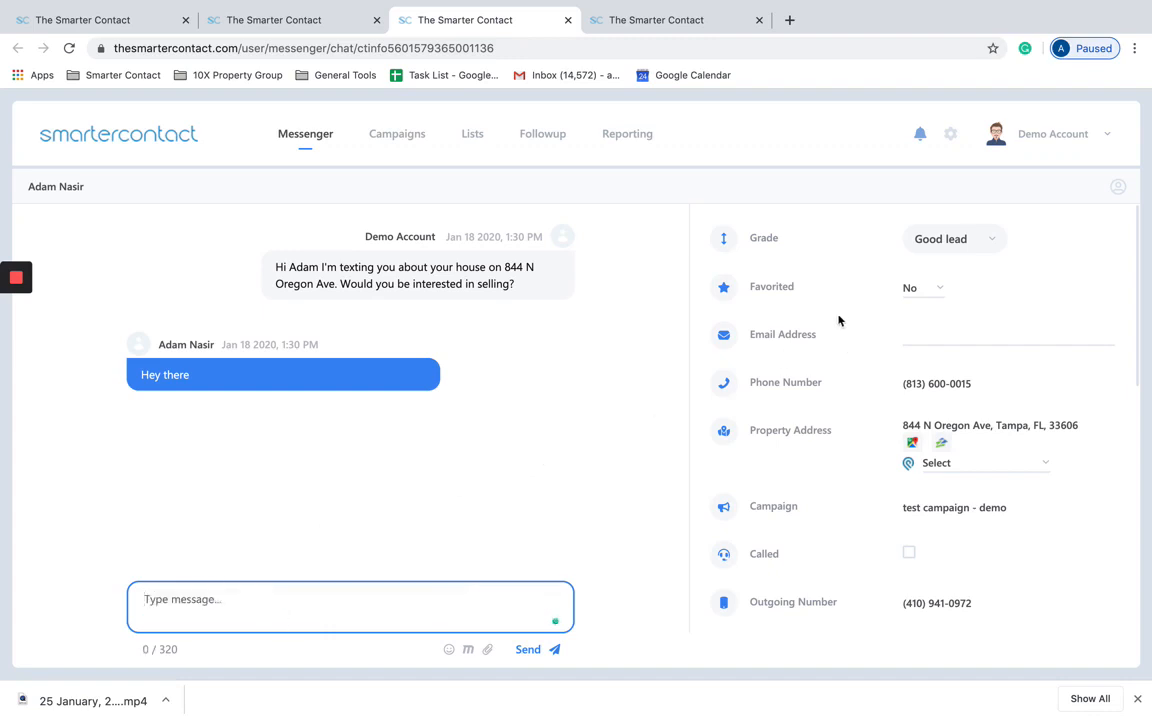
pyautogui.click(942, 335)
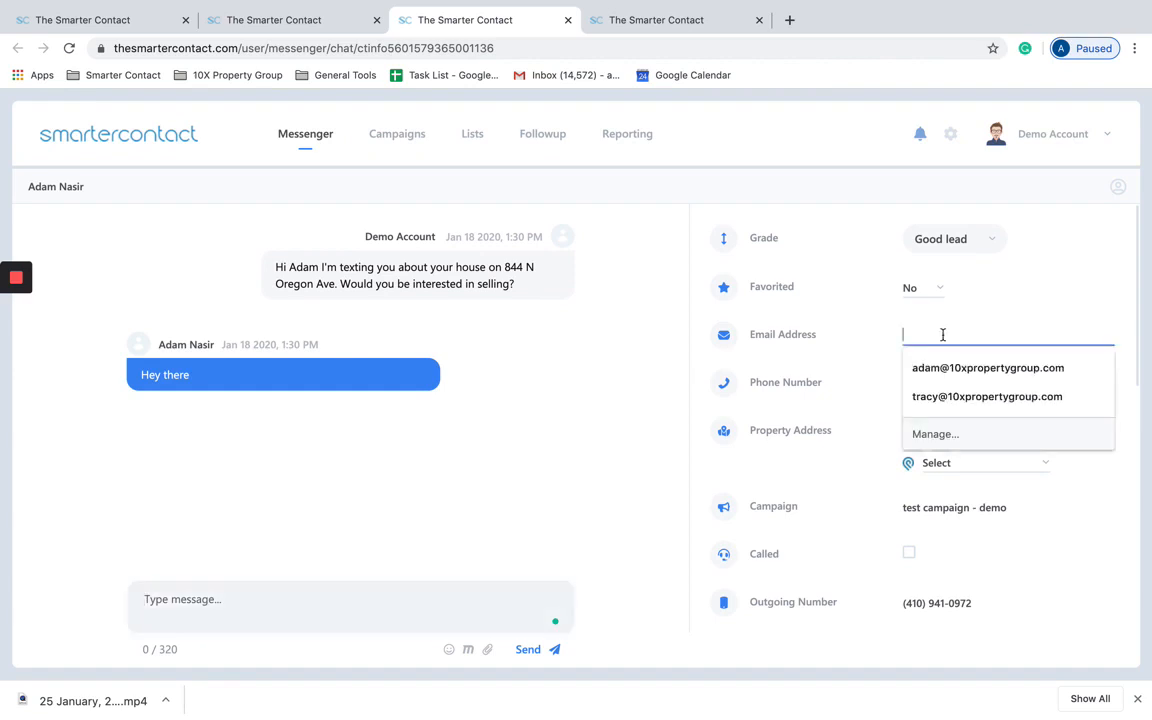
pyautogui.click(855, 346)
pyautogui.scroll(-1, 902, 418)
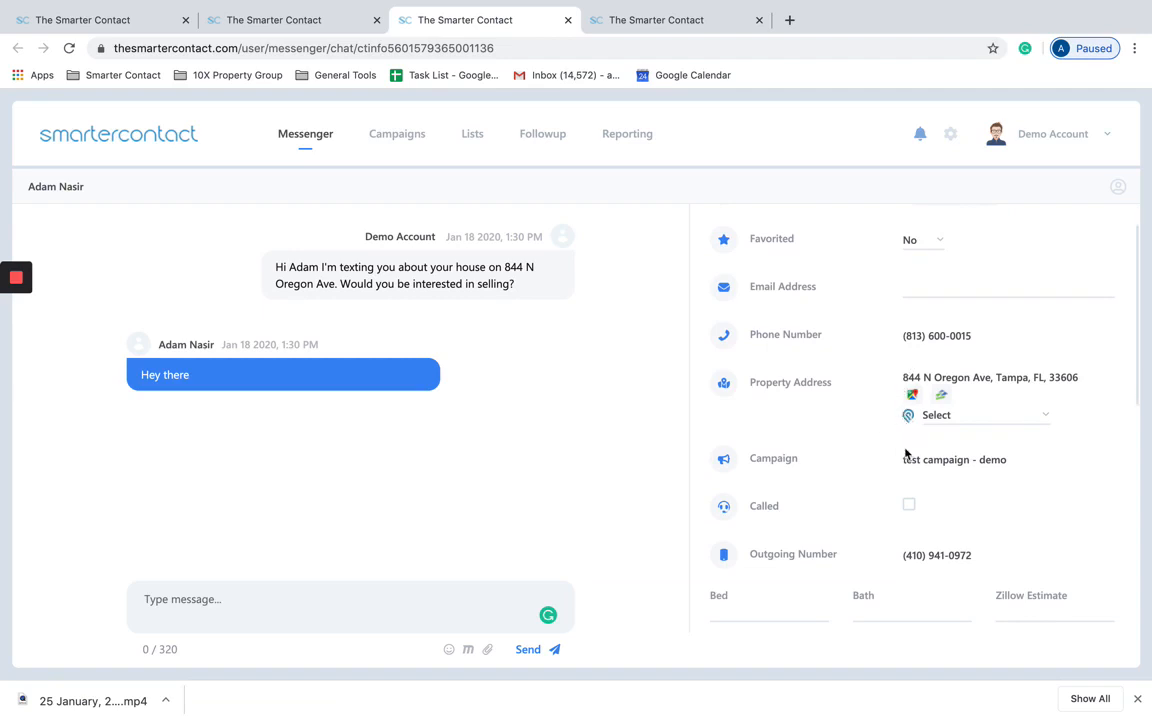
pyautogui.scroll(-1, 904, 452)
pyautogui.scroll(-5, 904, 450)
pyautogui.scroll(6, 905, 452)
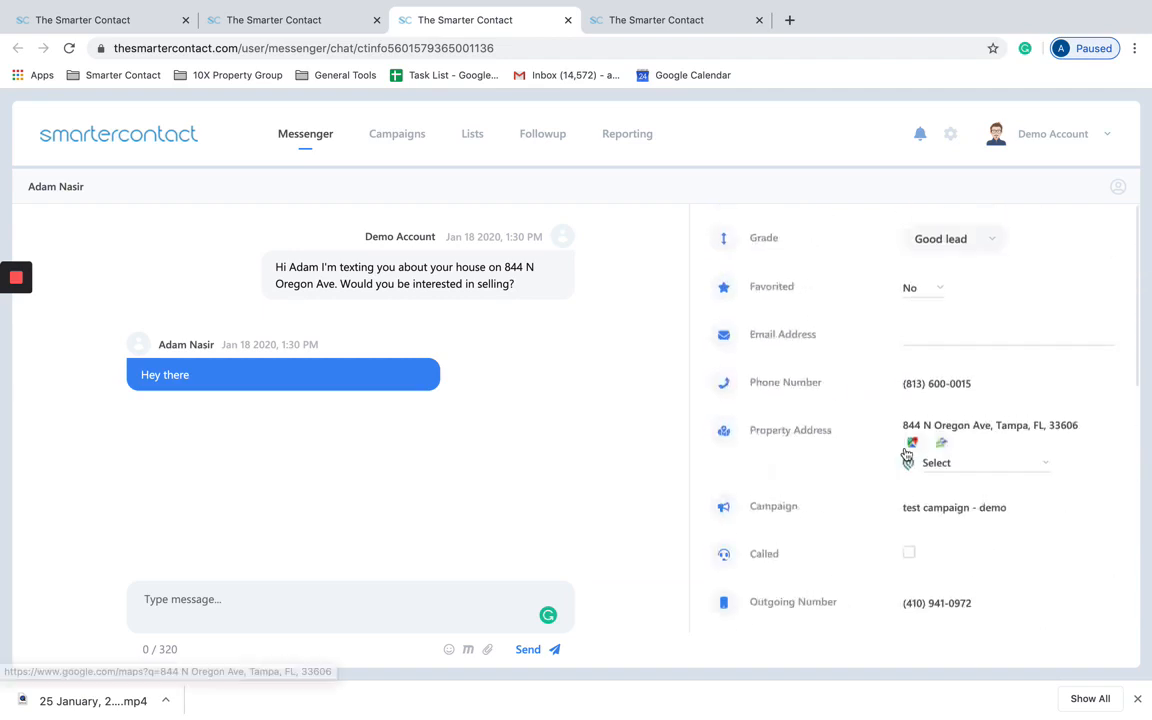
pyautogui.scroll(-1, 895, 389)
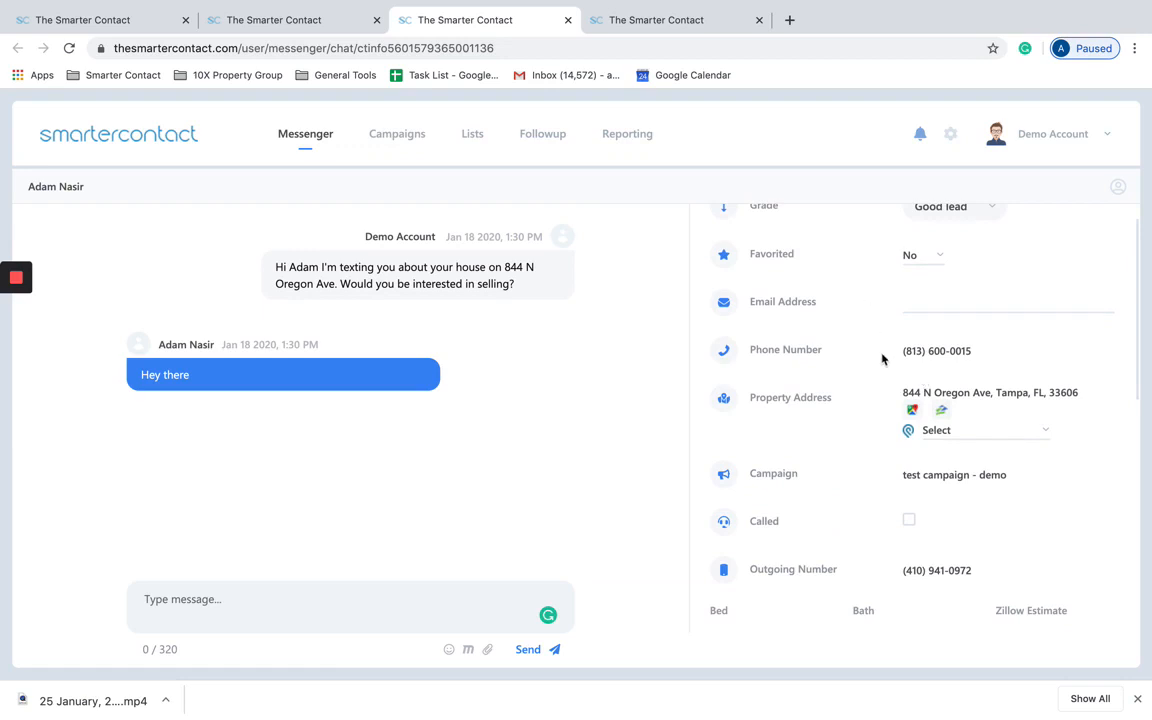
# Step: Show the lead's property address in Google Maps, then go back to the chat tab
pyautogui.click(911, 412)
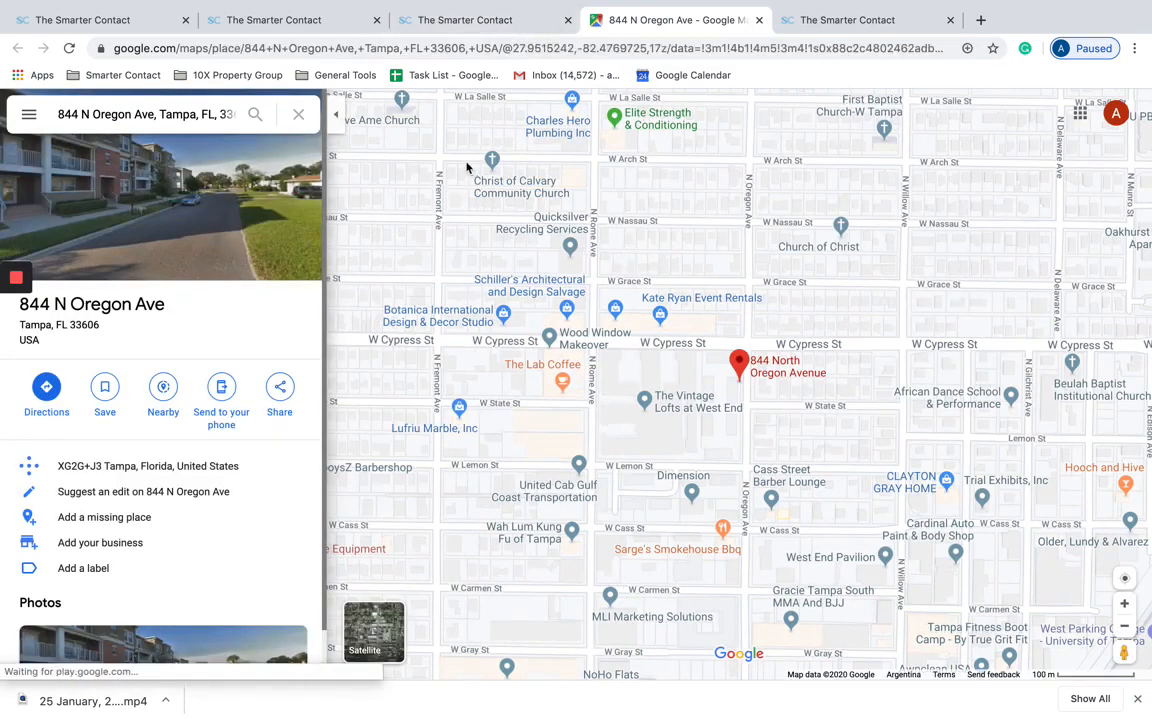
pyautogui.click(489, 25)
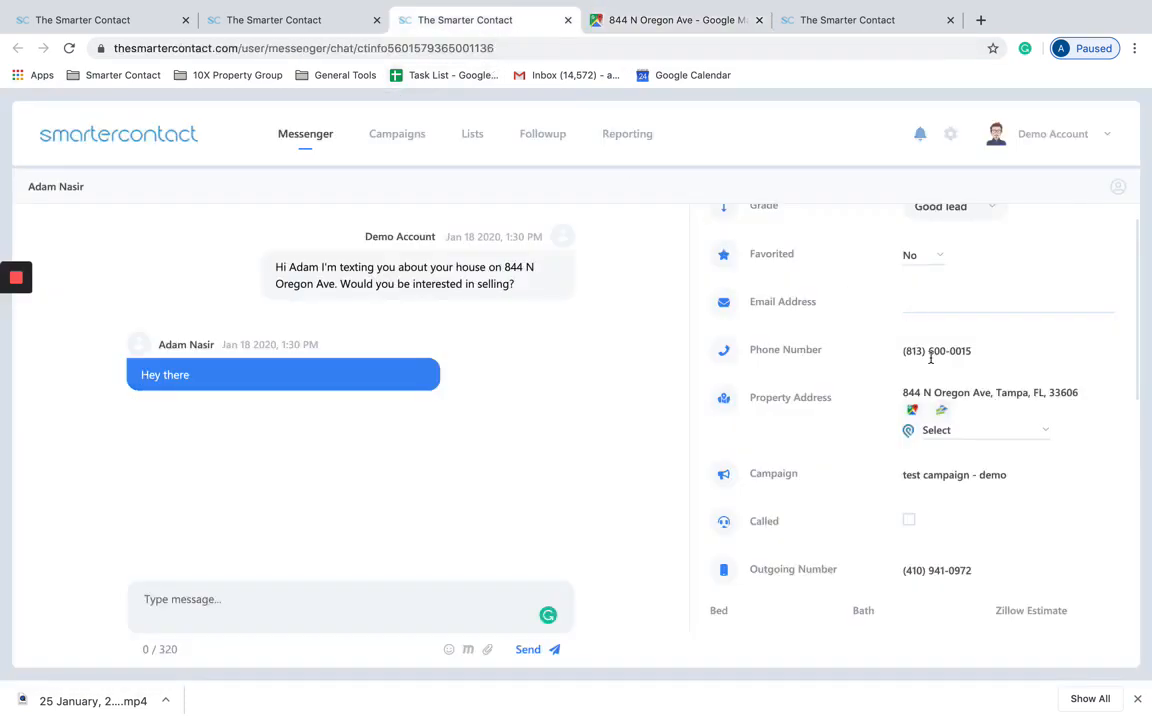
pyautogui.scroll(-3, 944, 410)
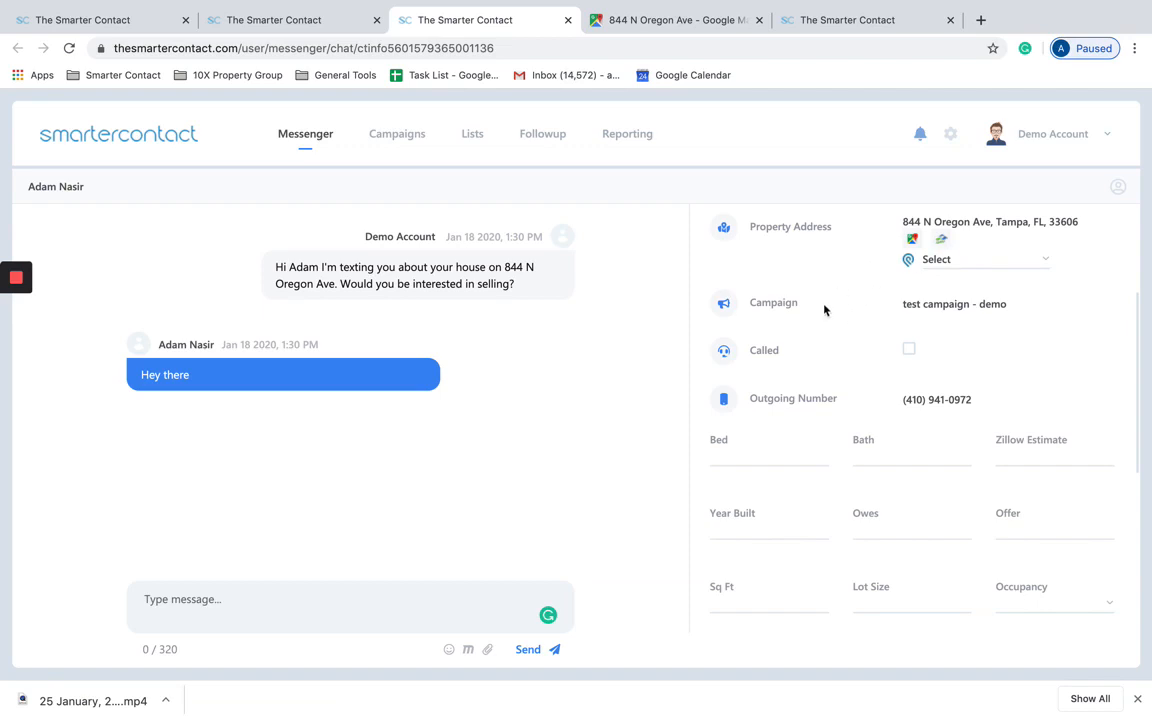
pyautogui.scroll(-3, 824, 310)
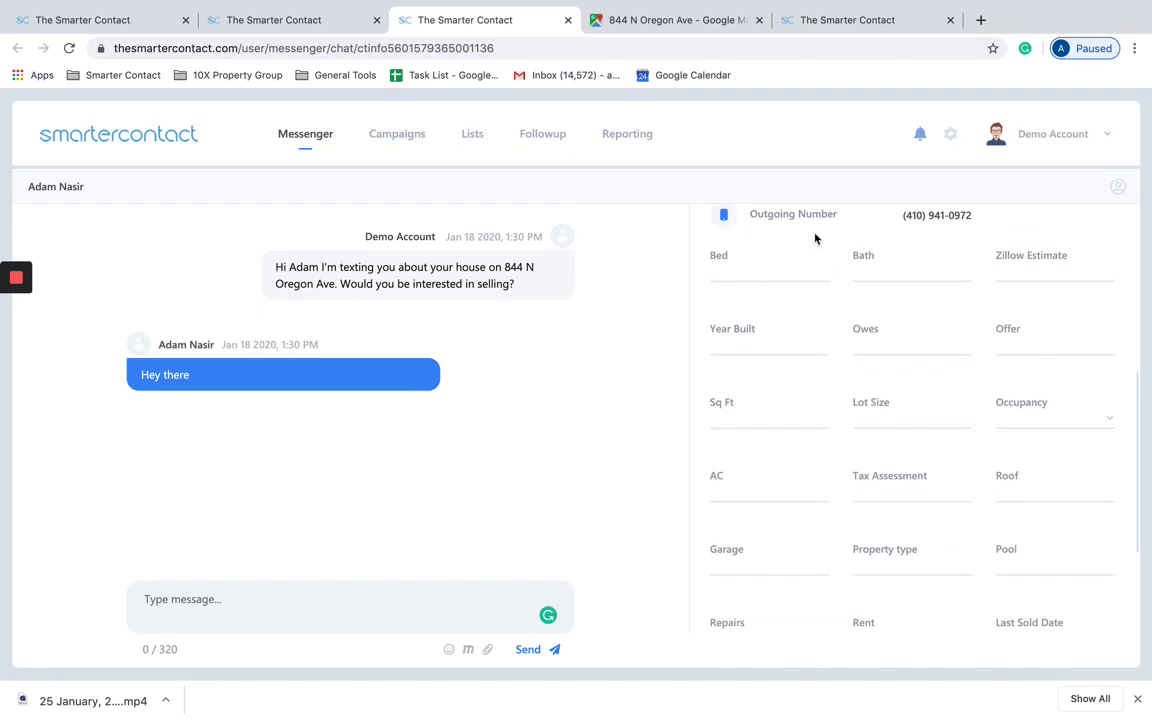
pyautogui.scroll(-2, 807, 306)
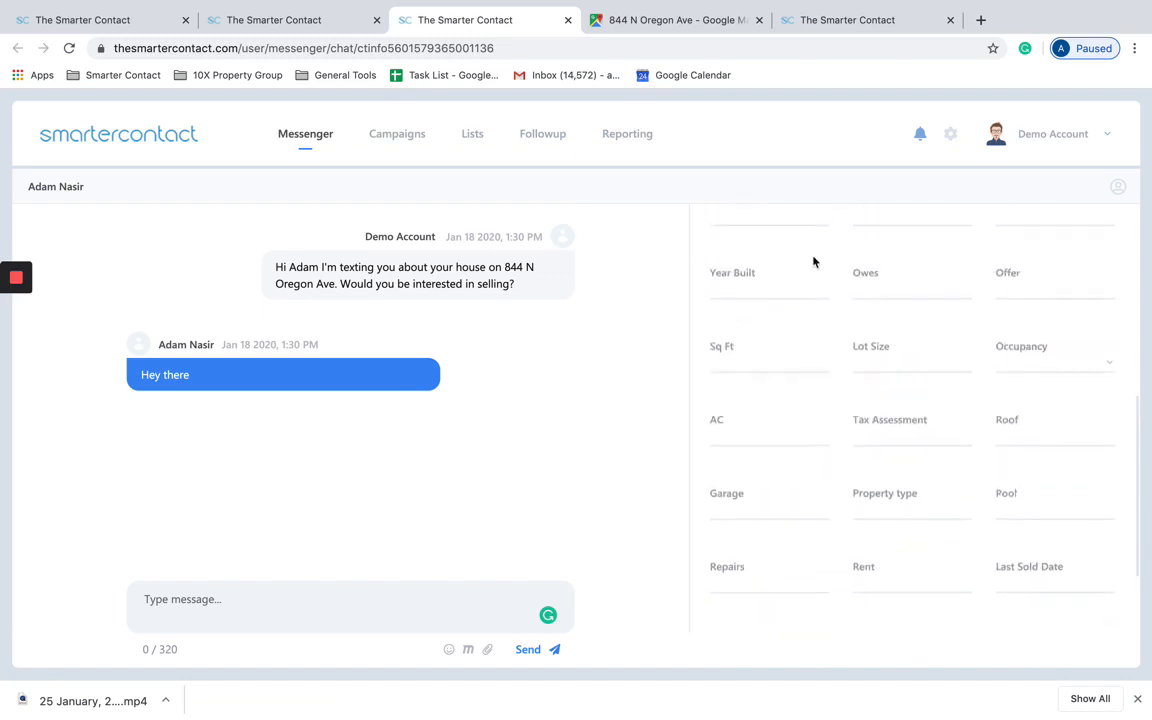
pyautogui.scroll(2, 787, 247)
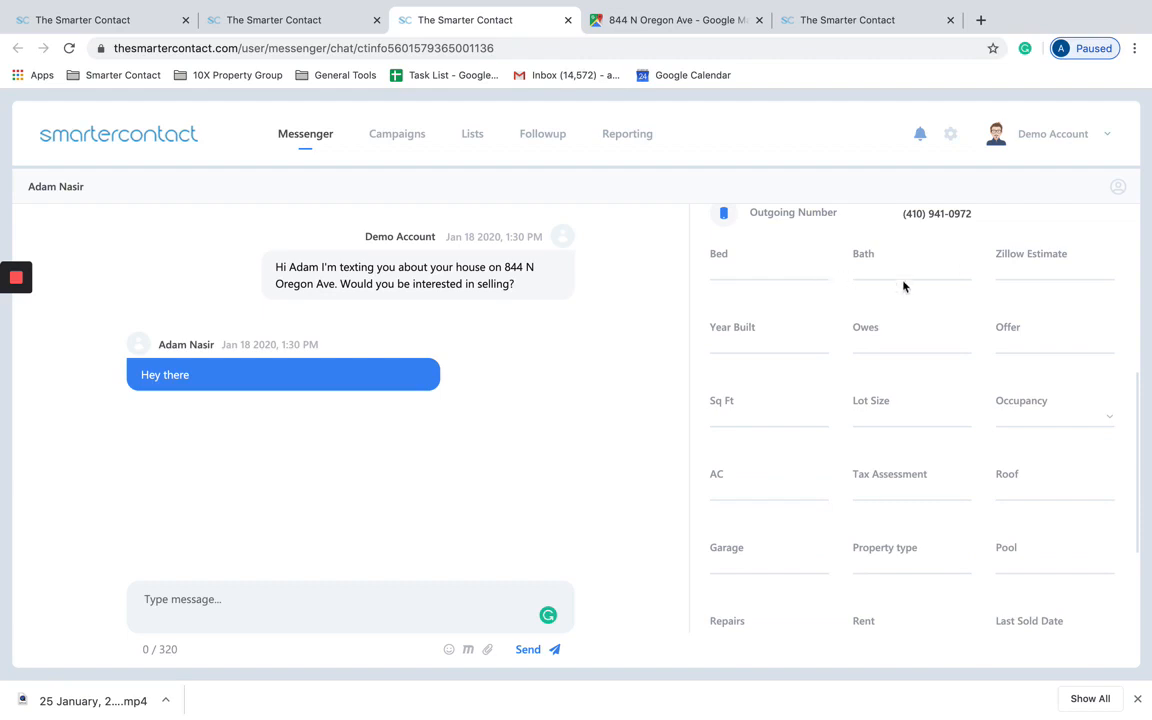
pyautogui.scroll(-3, 900, 470)
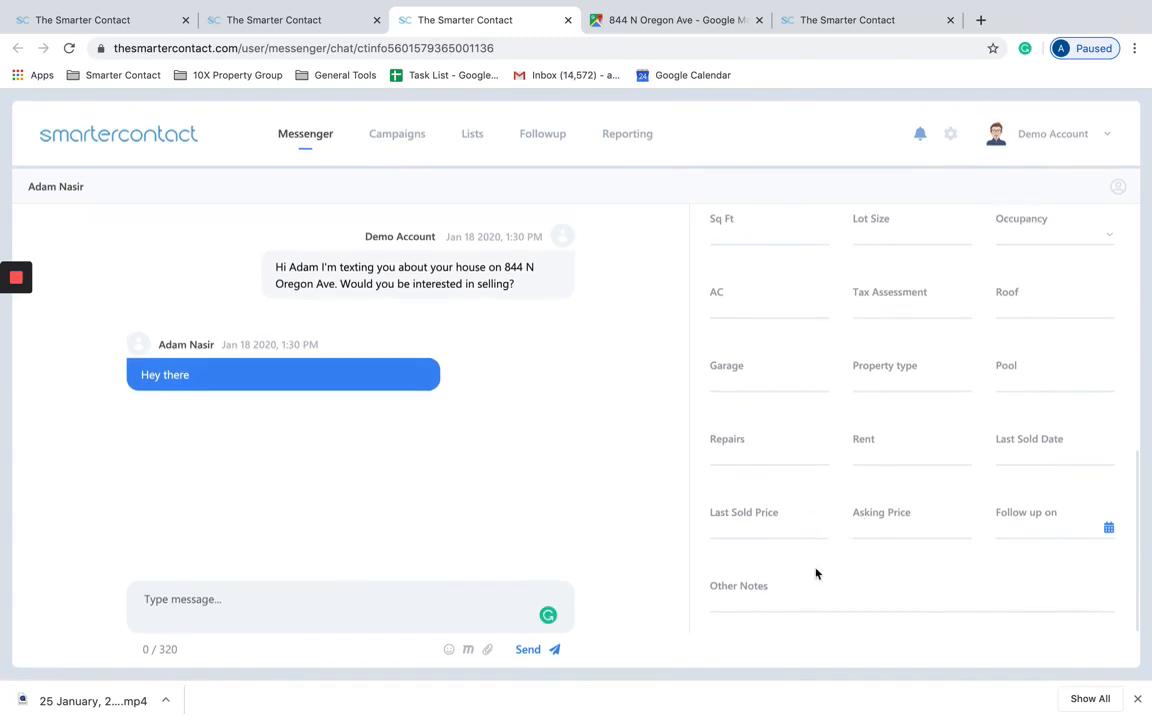
# Step: Add Other Notes lines for the 01/10 follow-up talk and the 01/25 call-back-on-the-28th call
pyautogui.click(771, 598)
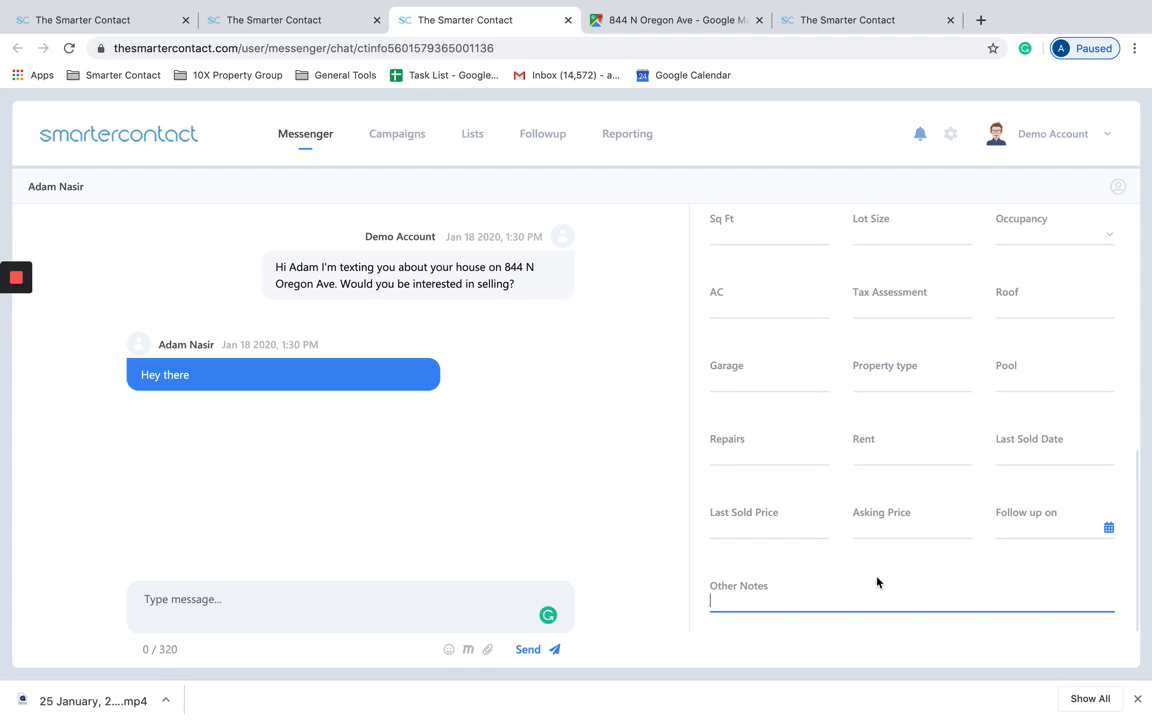
pyautogui.write('01/10 Talked with ')
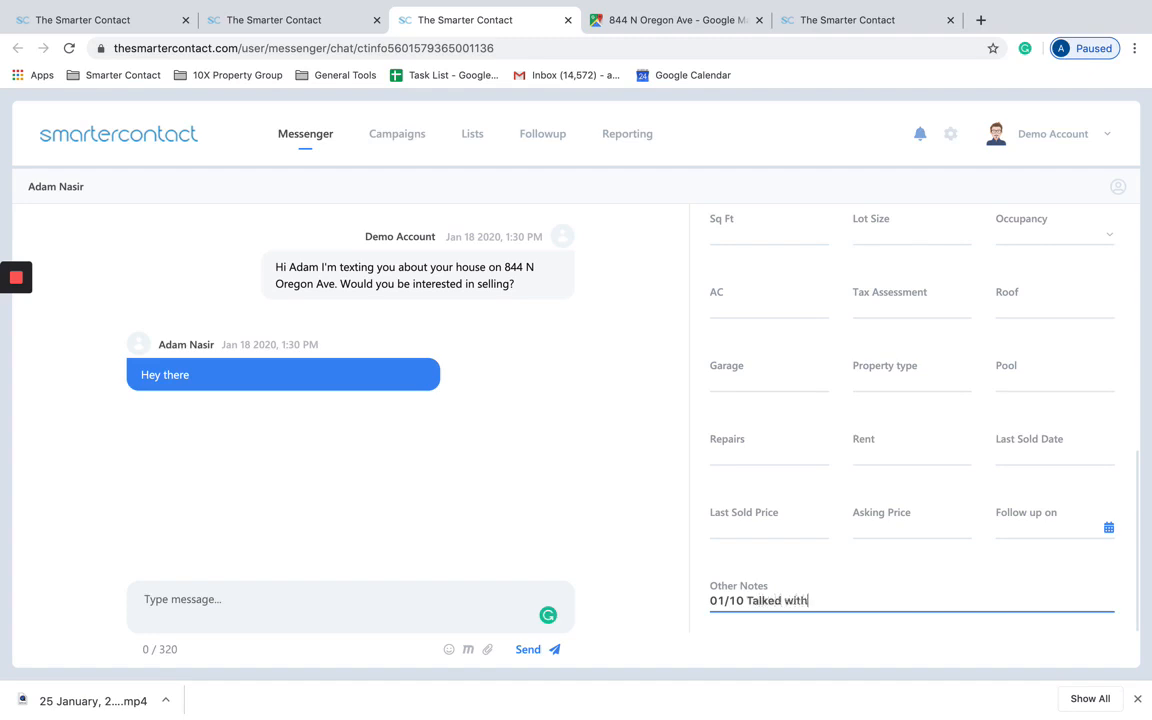
pyautogui.write('mr sel')
pyautogui.write('ler.')
pyautogui.write('and ')
pyautogui.write('told me to fo')
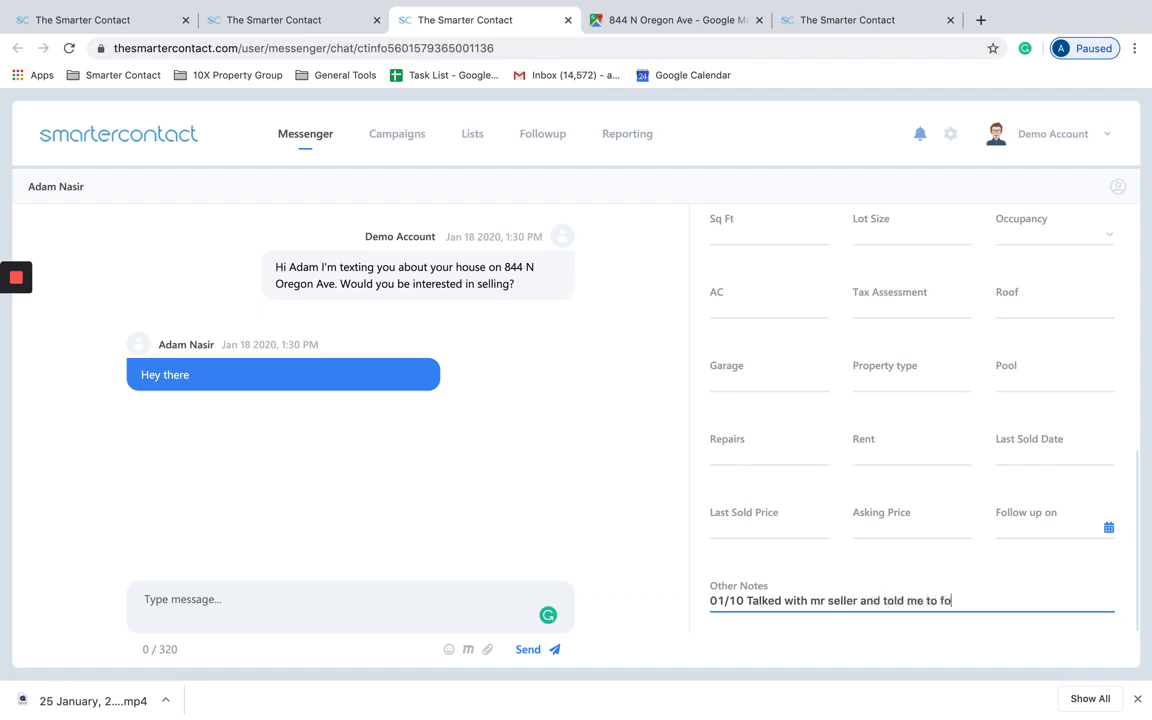
pyautogui.write('llow up')
pyautogui.press('Return')
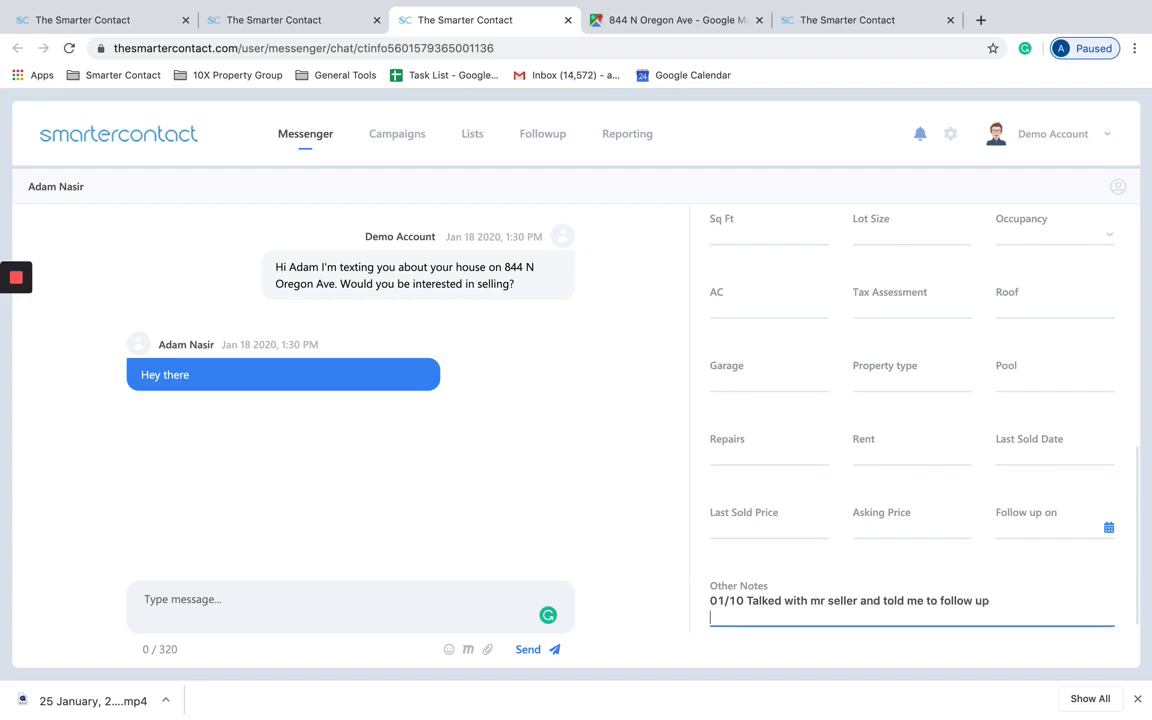
pyautogui.write('01/25 Called and tal')
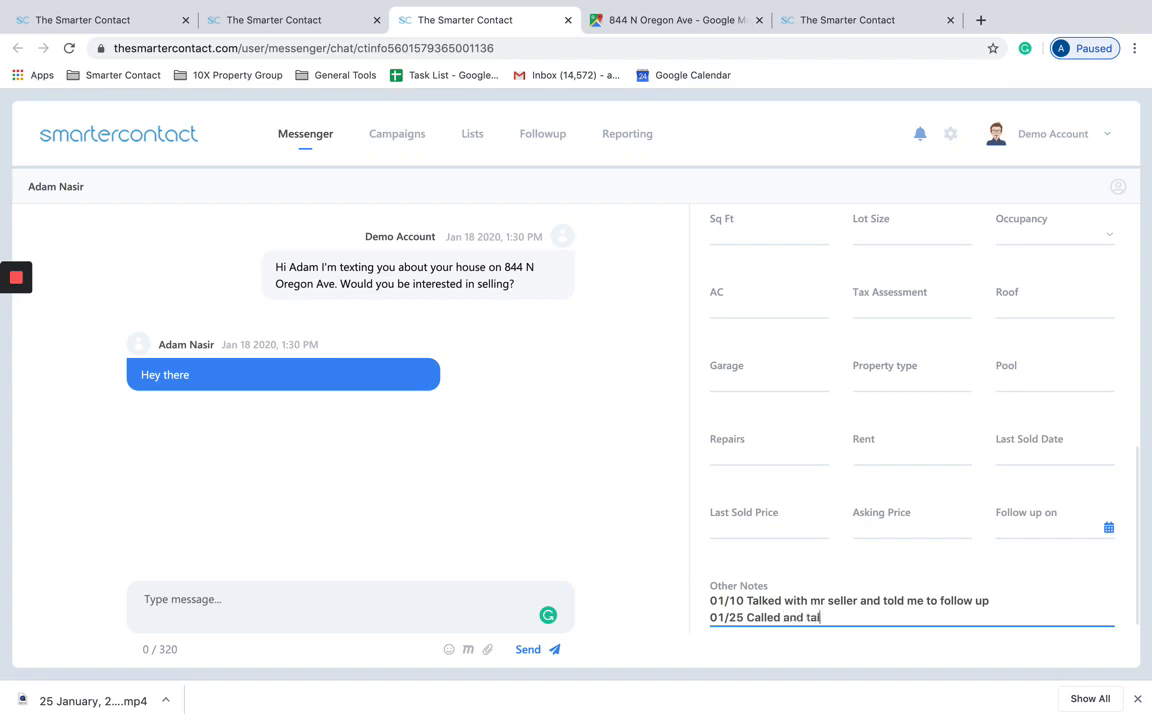
pyautogui.write('ked for 5 minutes was busy wanted')
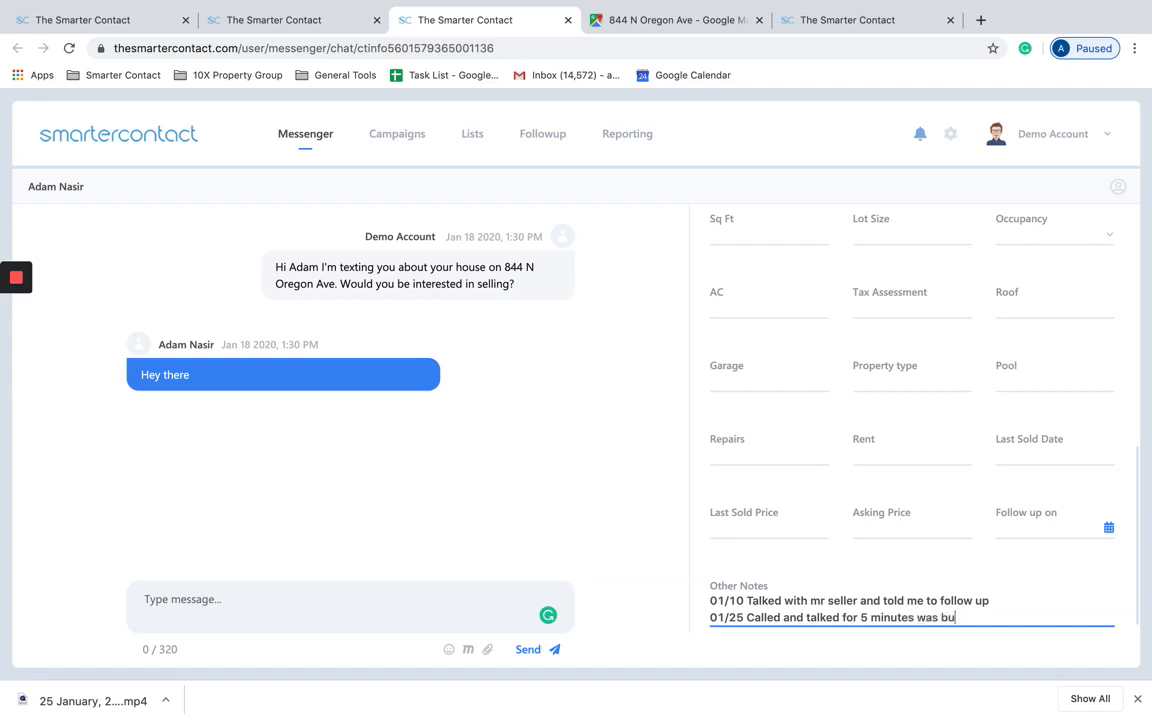
pyautogui.write('me to call back on ')
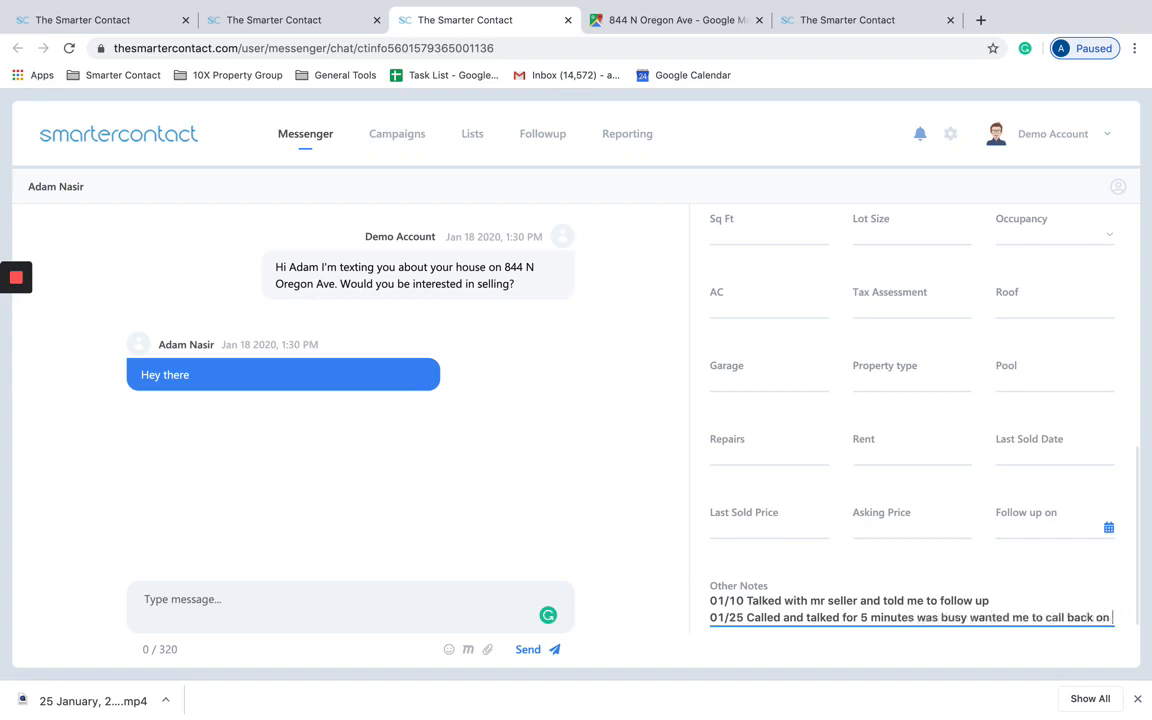
pyautogui.write('the 28th')
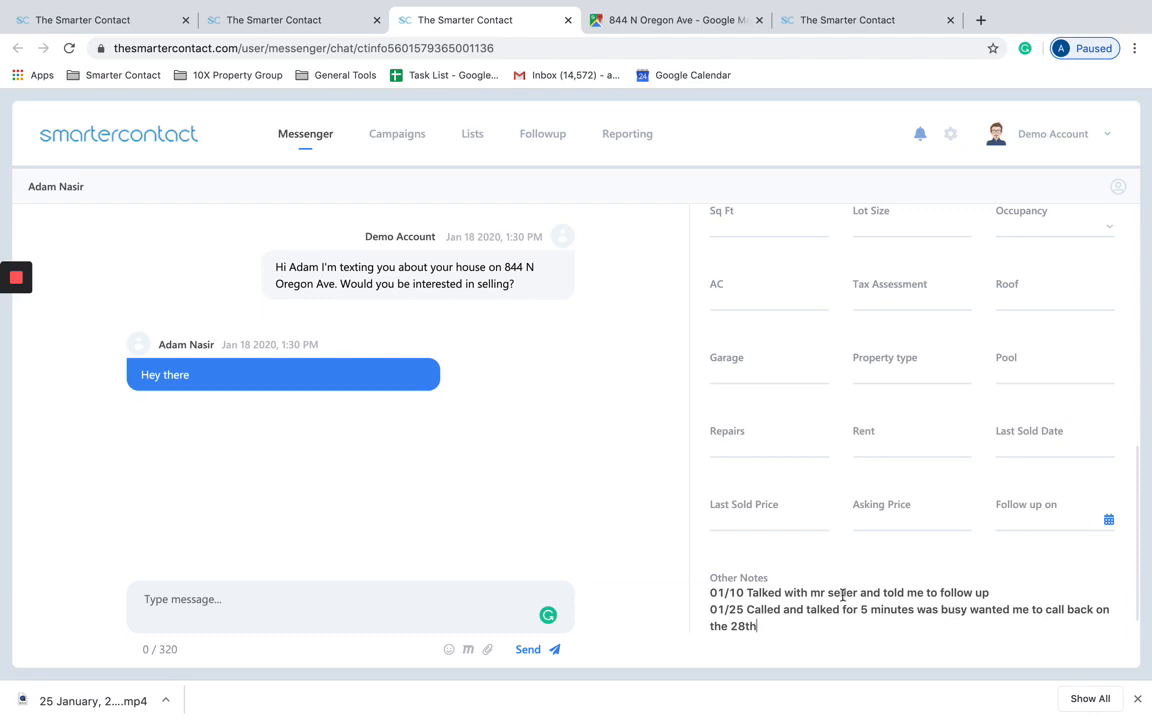
pyautogui.click(1000, 587)
pyautogui.scroll(8, 851, 468)
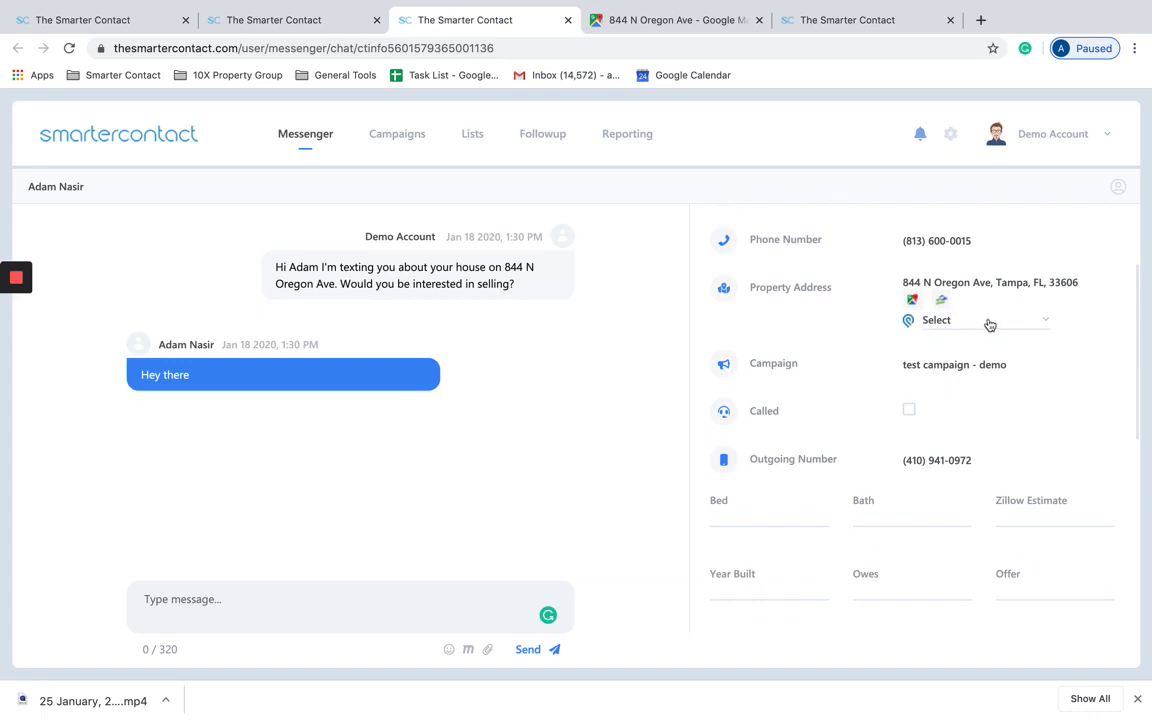
# Step: Set the property address category to Leads and confirm the status code 400 error
pyautogui.click(990, 322)
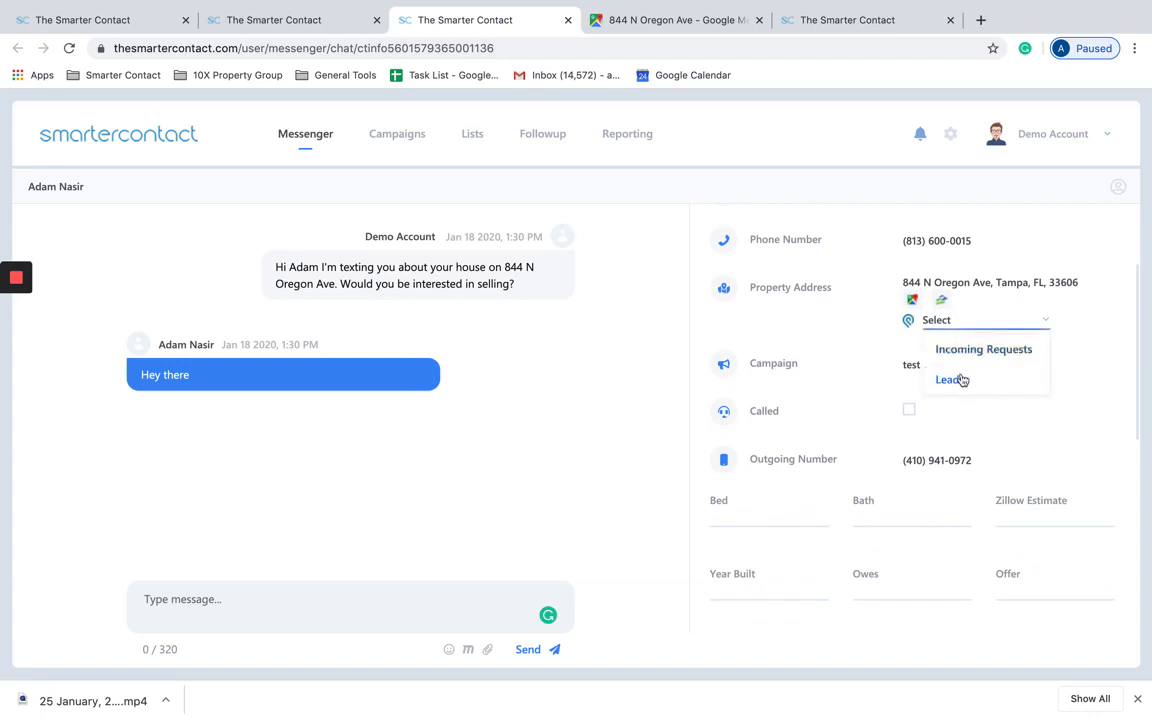
pyautogui.click(868, 345)
pyautogui.click(954, 326)
pyautogui.click(947, 377)
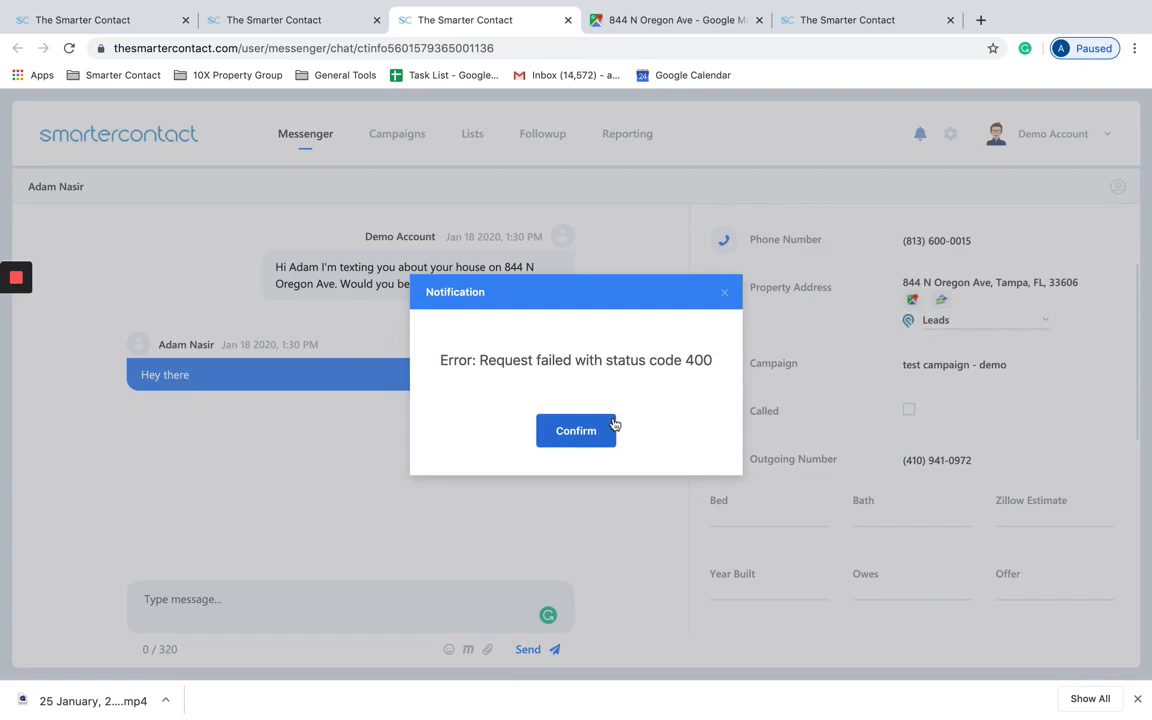
pyautogui.click(612, 424)
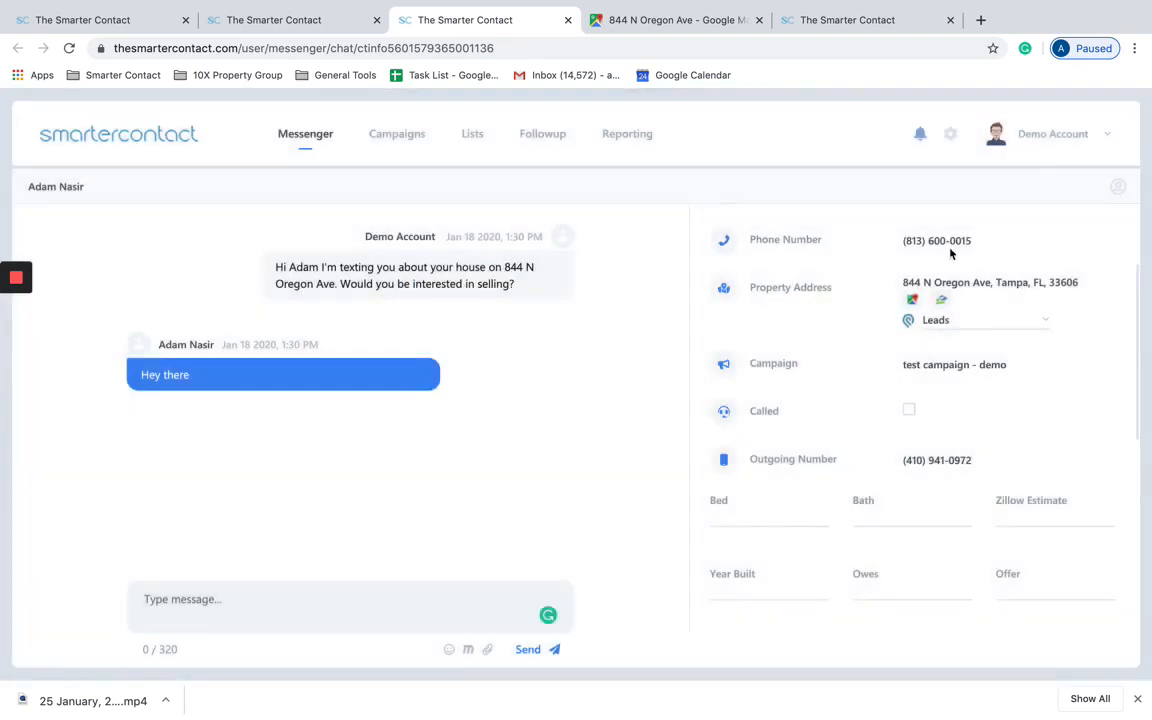
pyautogui.scroll(-4, 869, 342)
pyautogui.scroll(-1, 870, 360)
pyautogui.scroll(3, 874, 391)
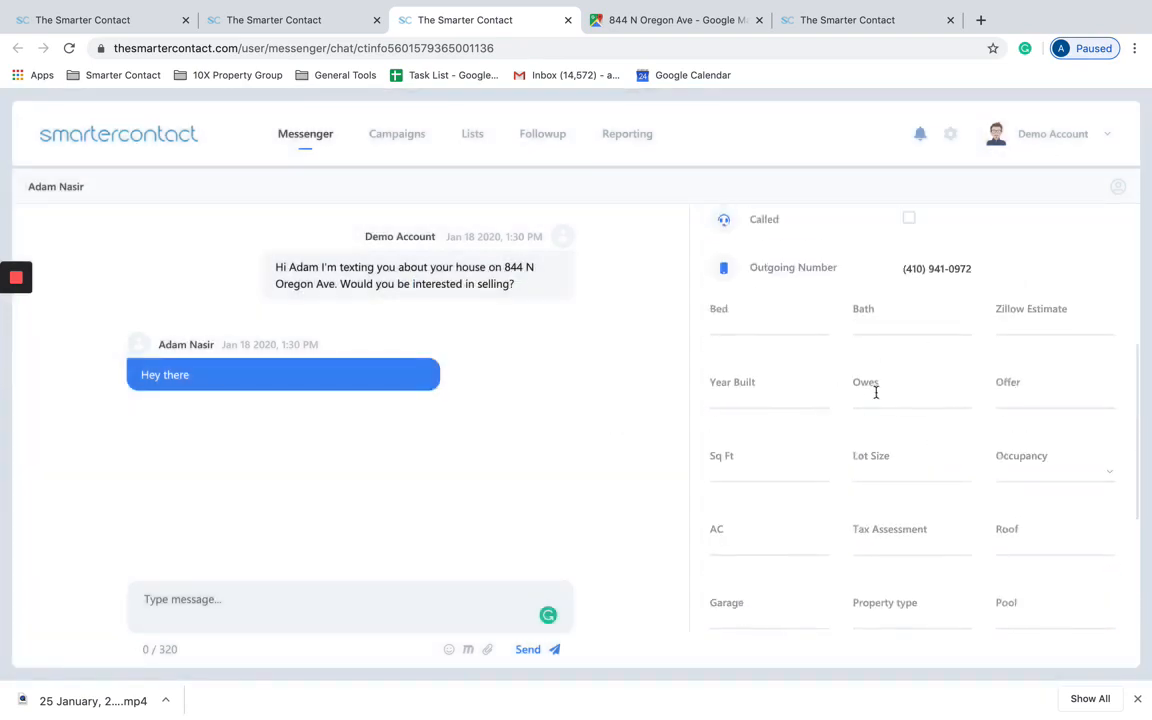
# Step: Set the Follow up on date to 28 Jan 2020 and show the Followup calendar
pyautogui.scroll(1, 969, 285)
pyautogui.scroll(1, 970, 287)
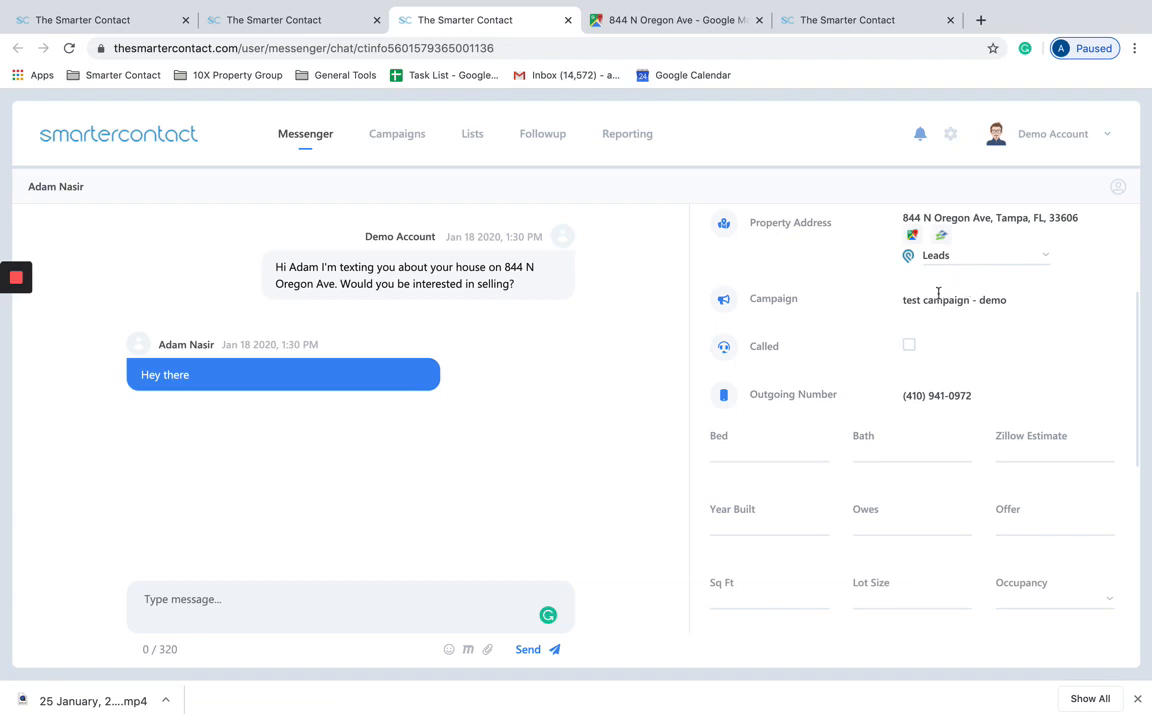
pyautogui.scroll(-5, 902, 380)
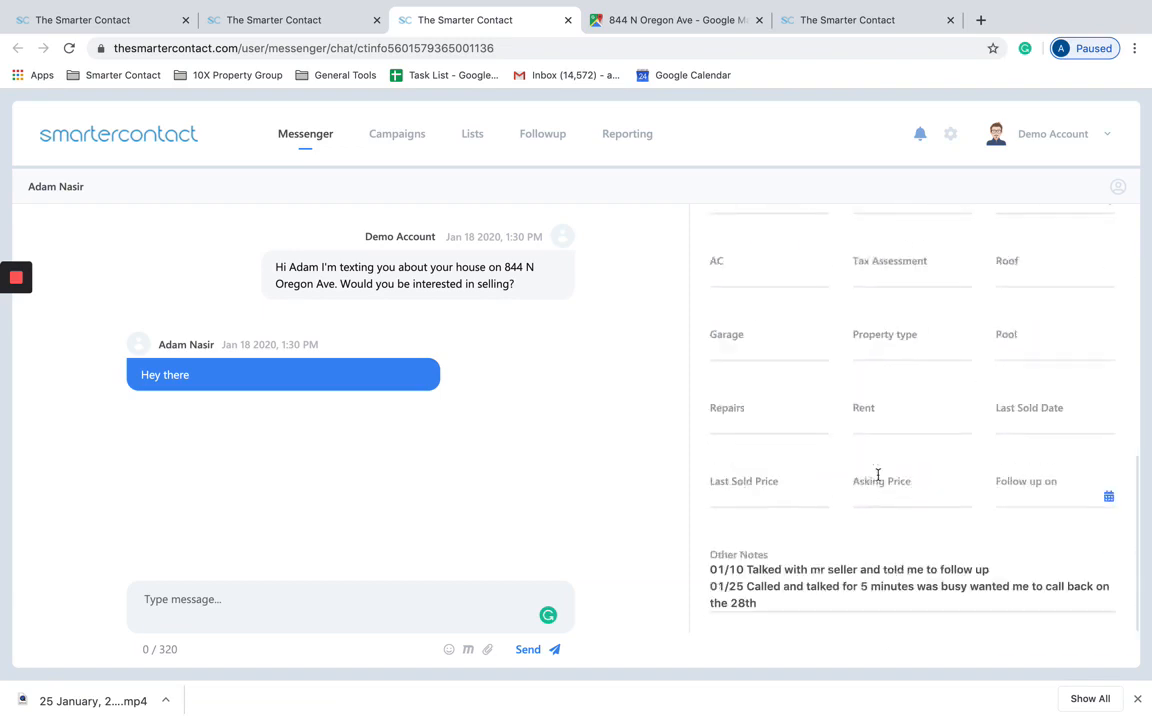
pyautogui.click(1044, 503)
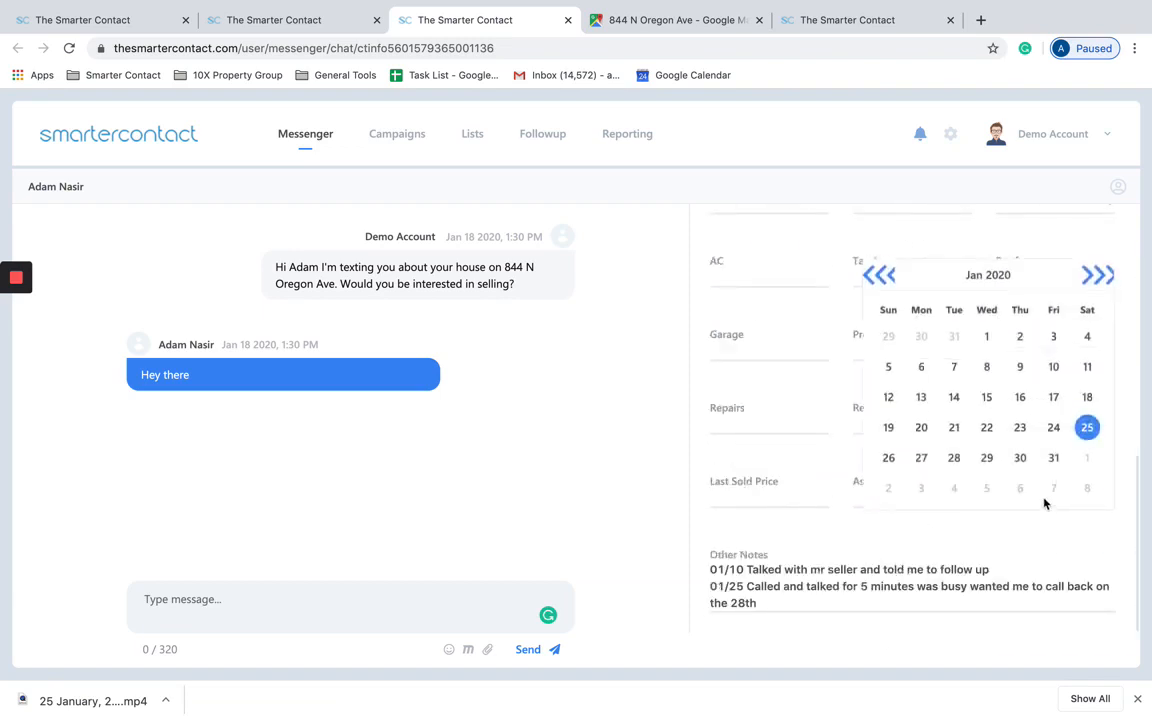
pyautogui.click(834, 601)
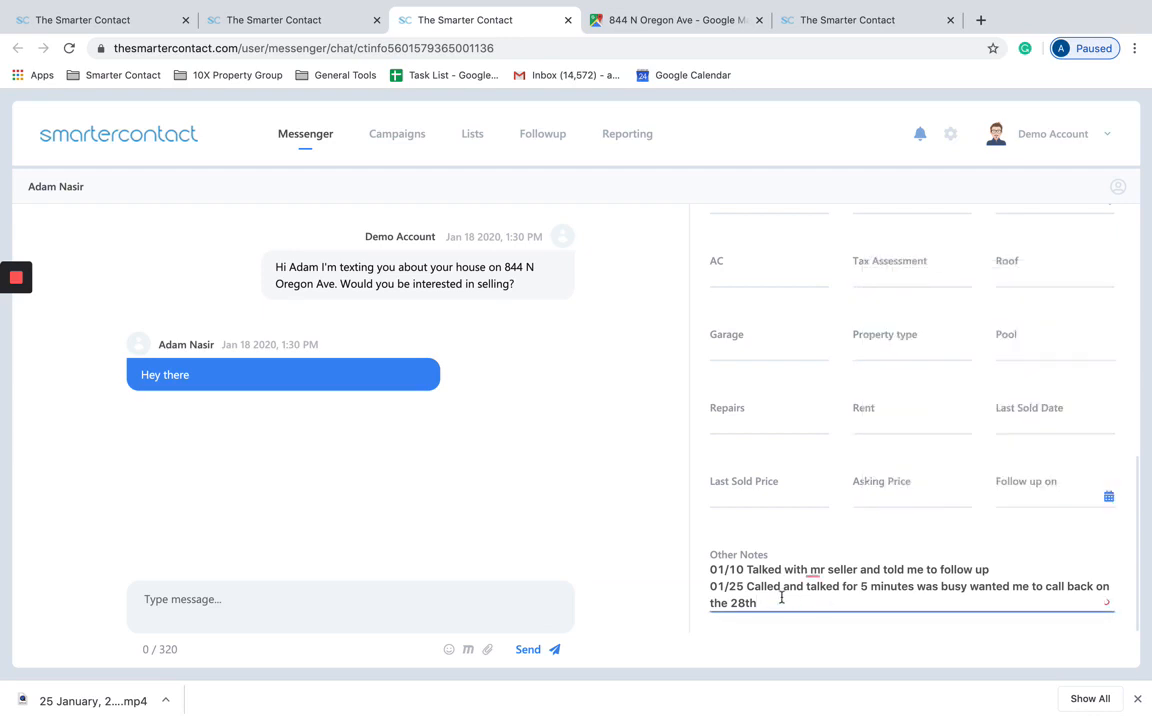
pyautogui.click(1059, 504)
pyautogui.click(955, 460)
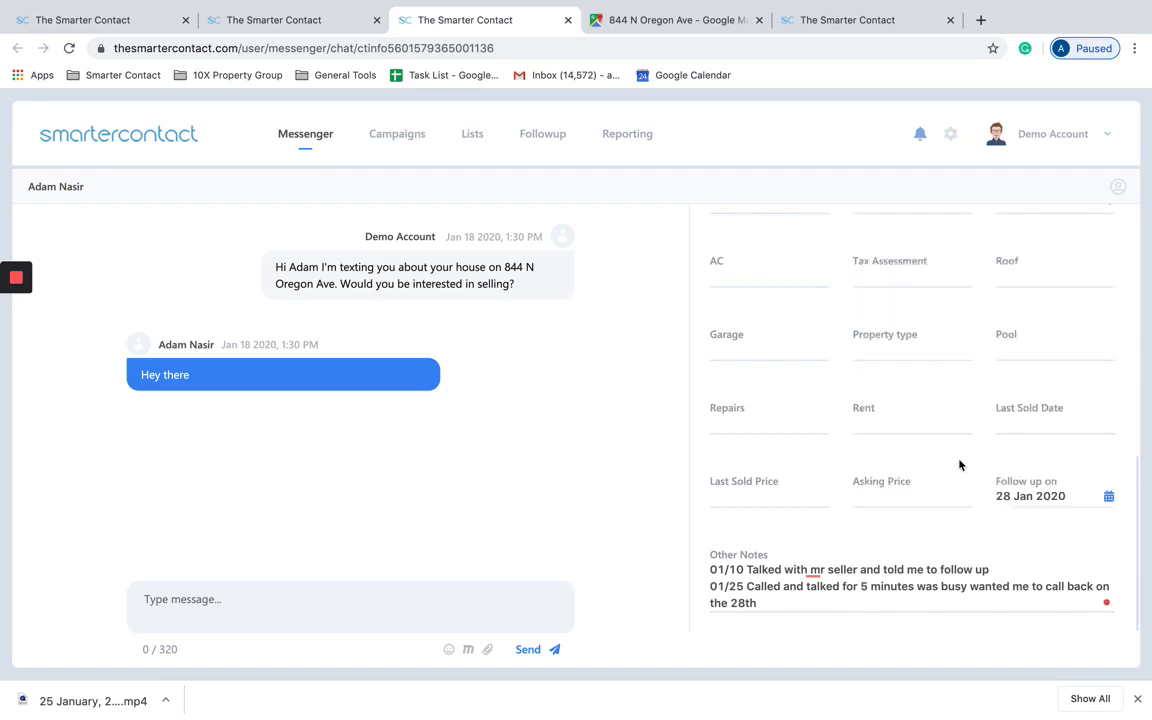
pyautogui.scroll(10, 959, 465)
pyautogui.click(537, 143)
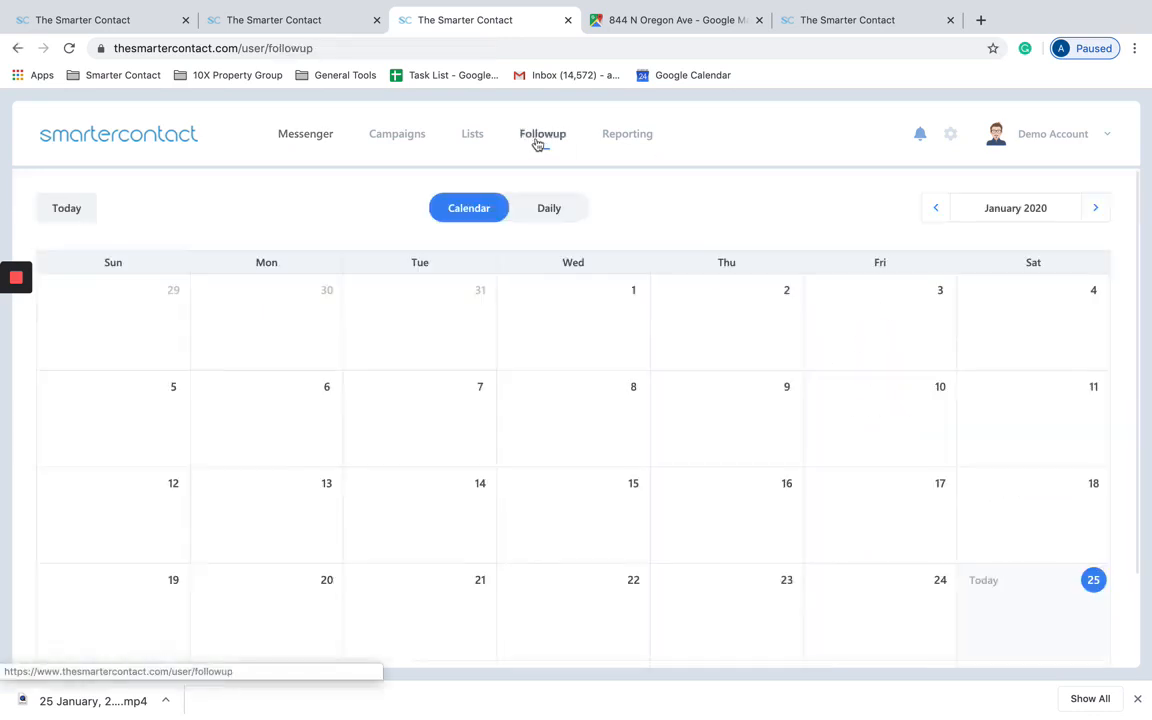
pyautogui.scroll(-2, 686, 332)
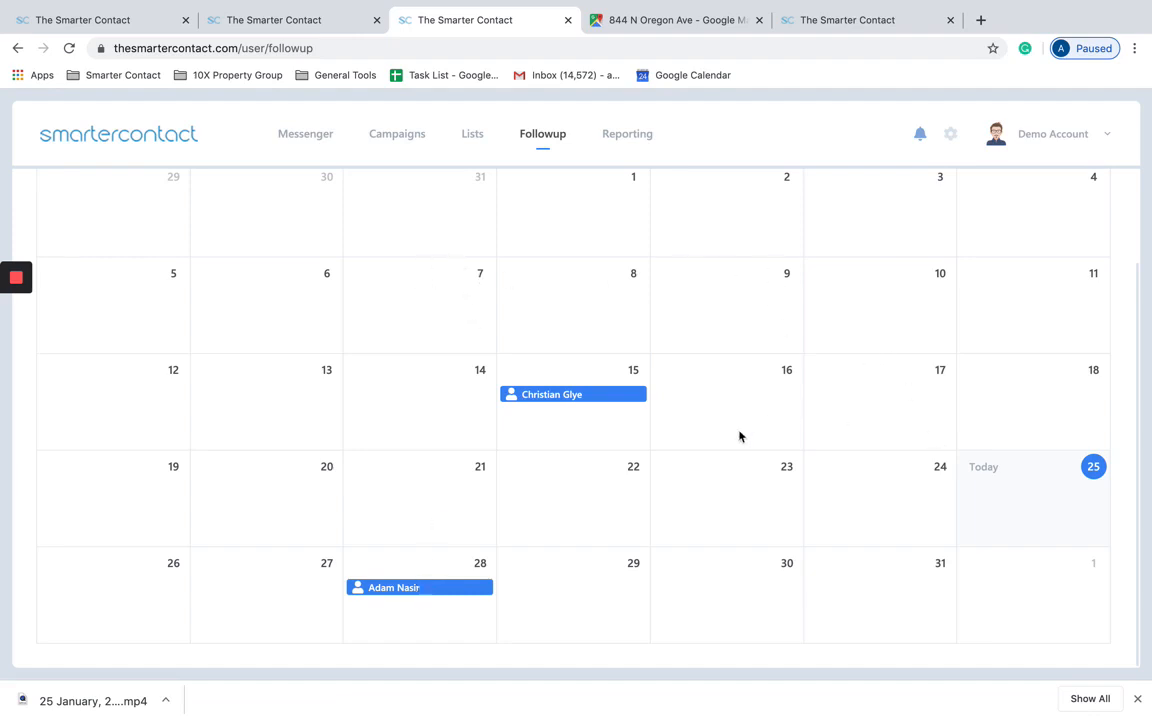
pyautogui.scroll(2, 595, 280)
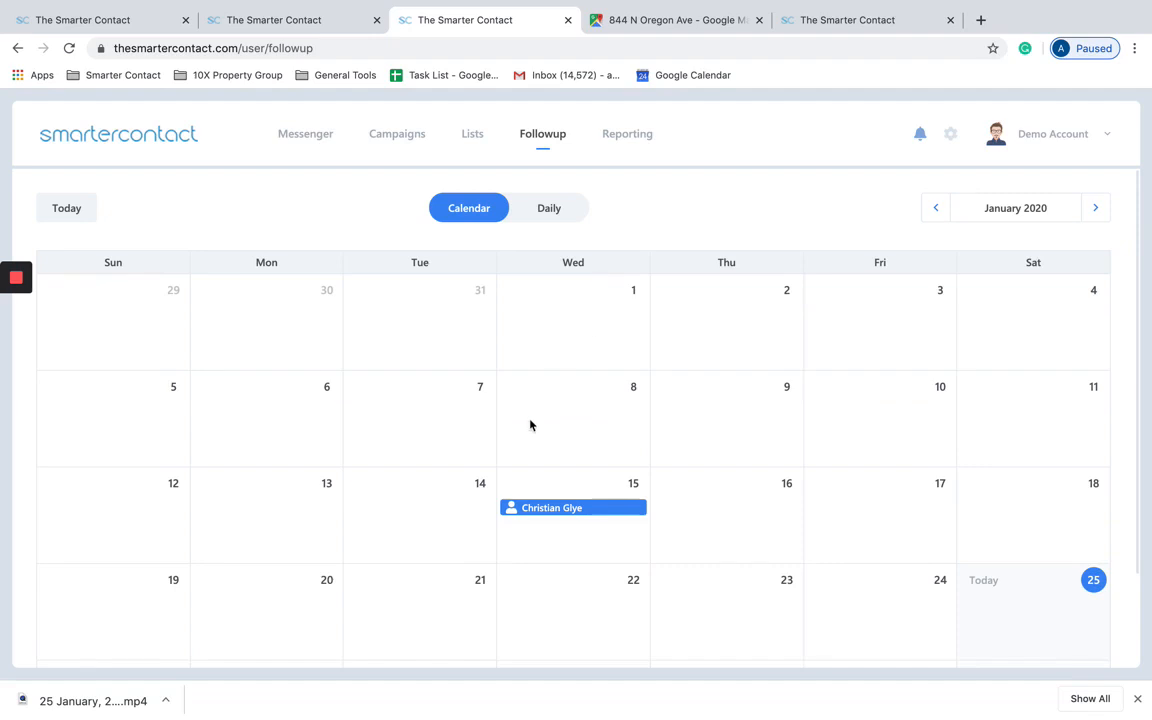
pyautogui.click(549, 207)
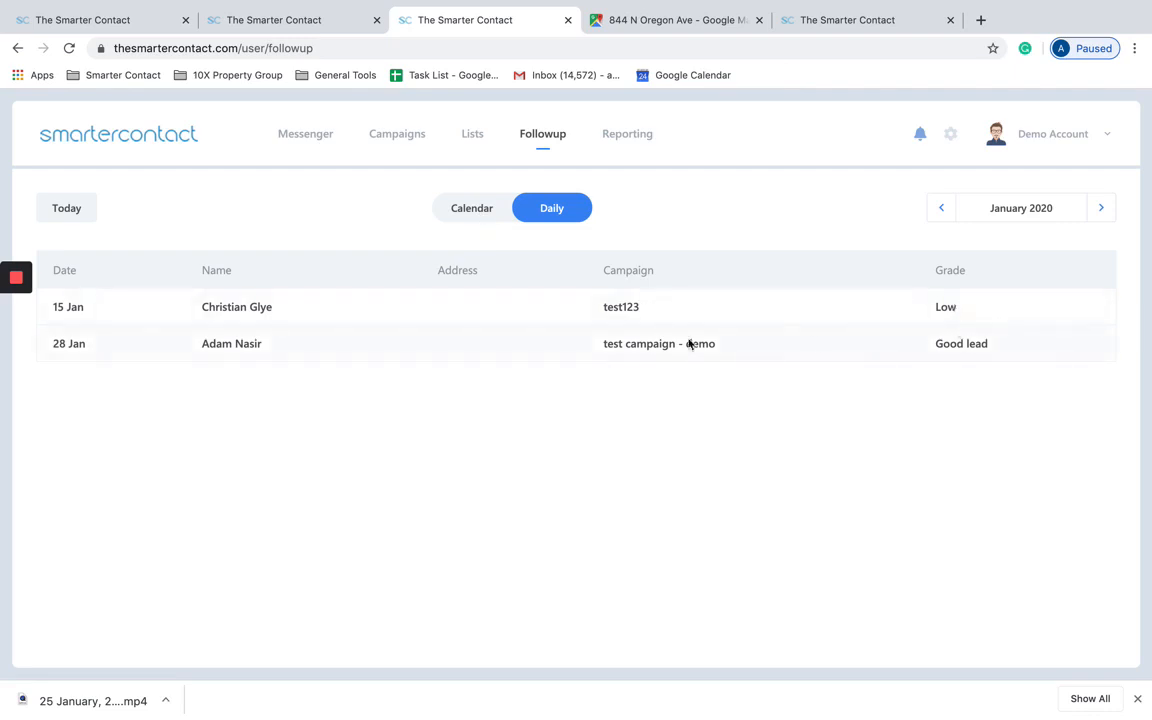
pyautogui.click(471, 208)
pyautogui.scroll(-2, 671, 466)
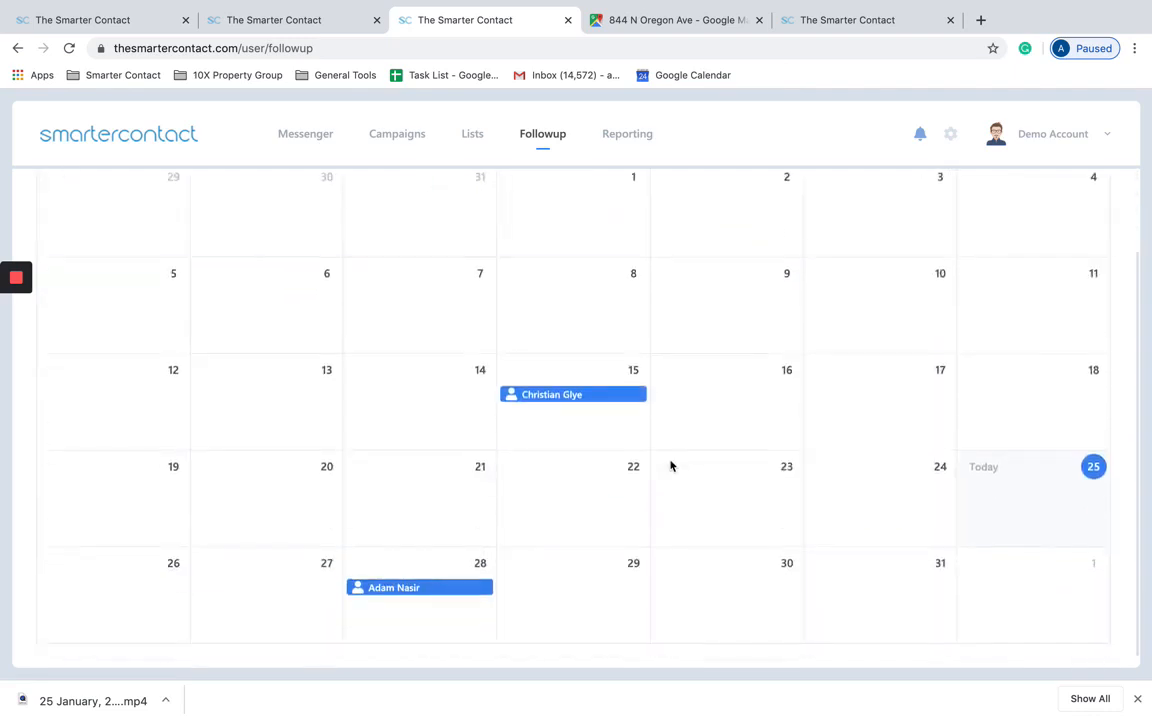
pyautogui.click(420, 594)
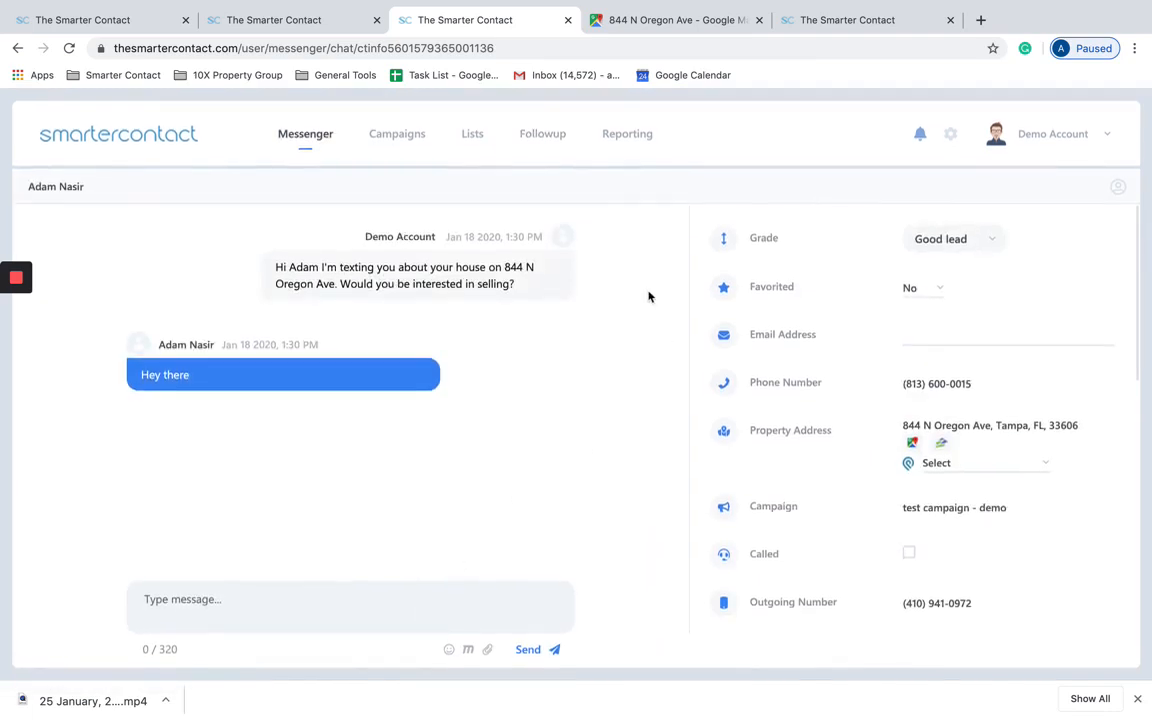
pyautogui.click(545, 137)
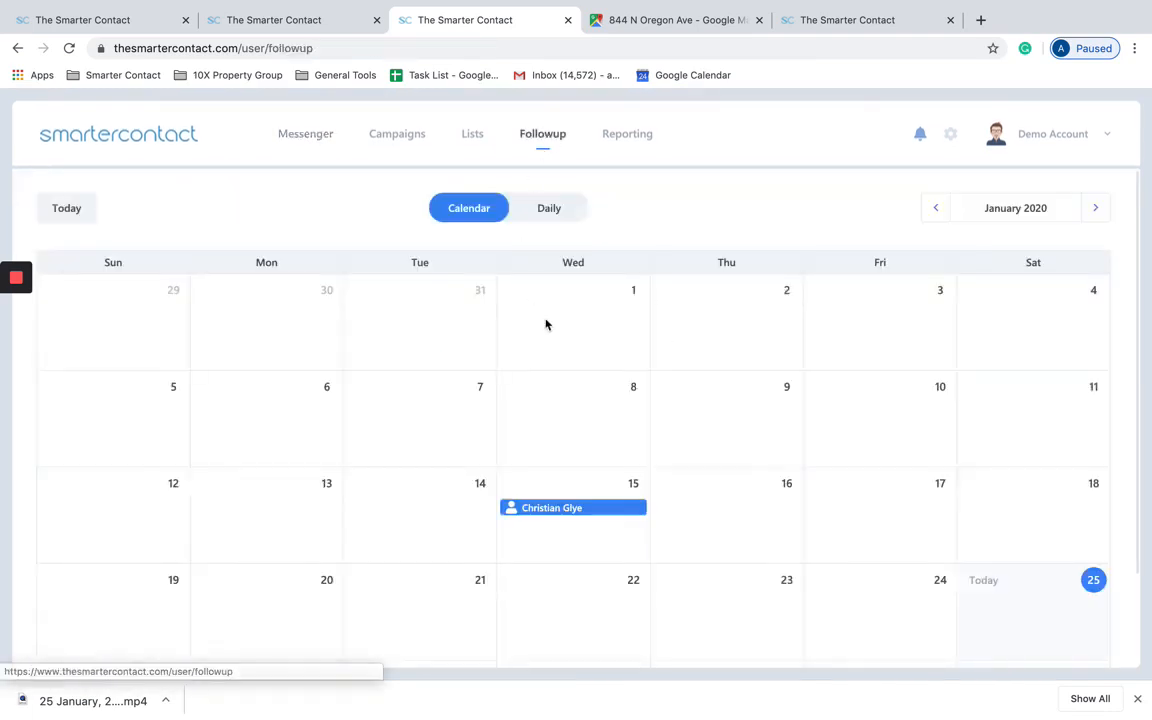
pyautogui.scroll(-1, 599, 522)
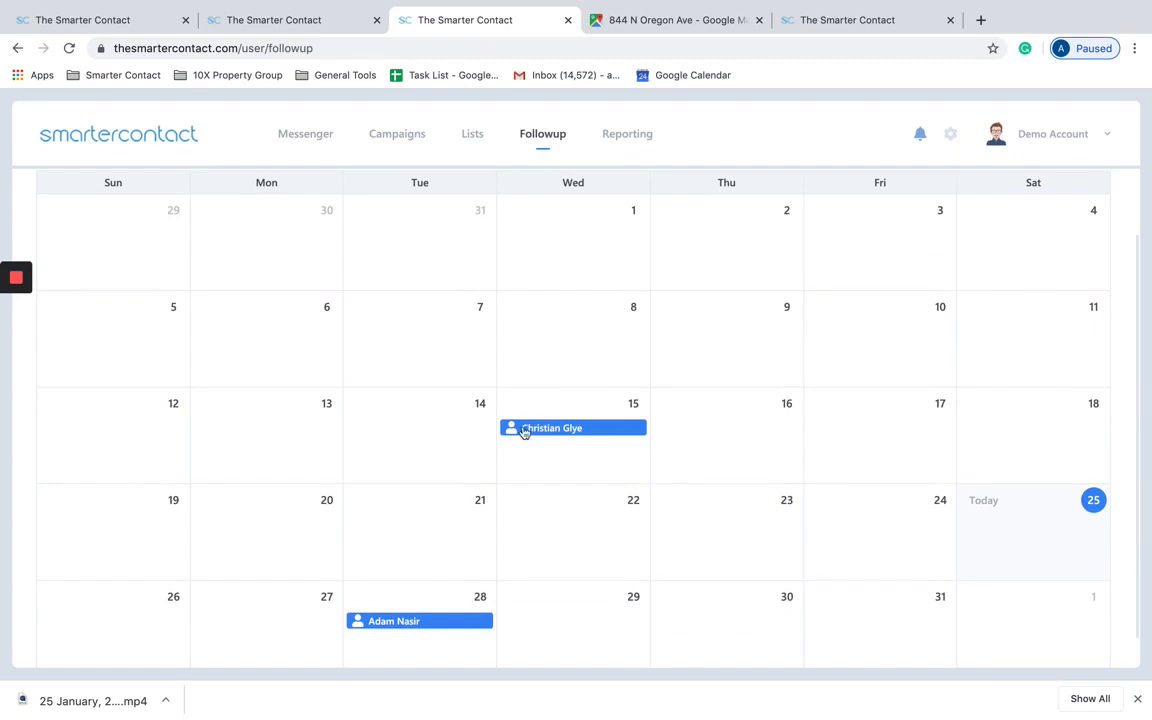
pyautogui.scroll(1, 524, 404)
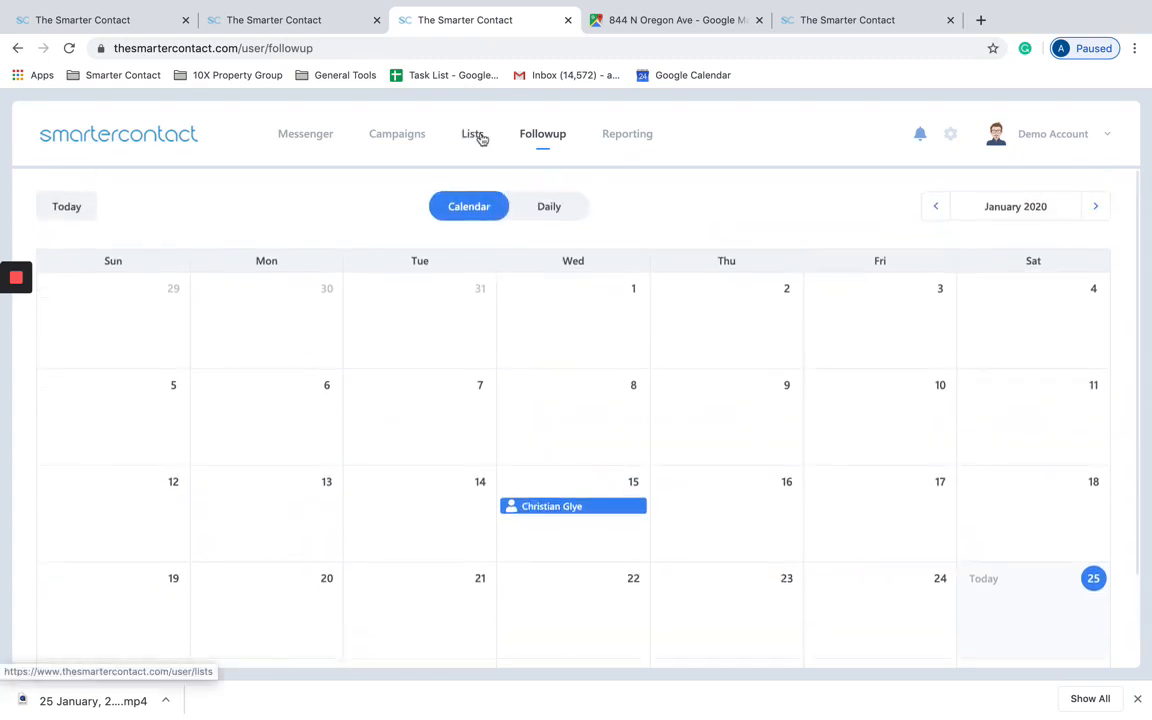
# Step: Go to the contact lists page, leaving full screen and closing an unused tab
pyautogui.click(318, 136)
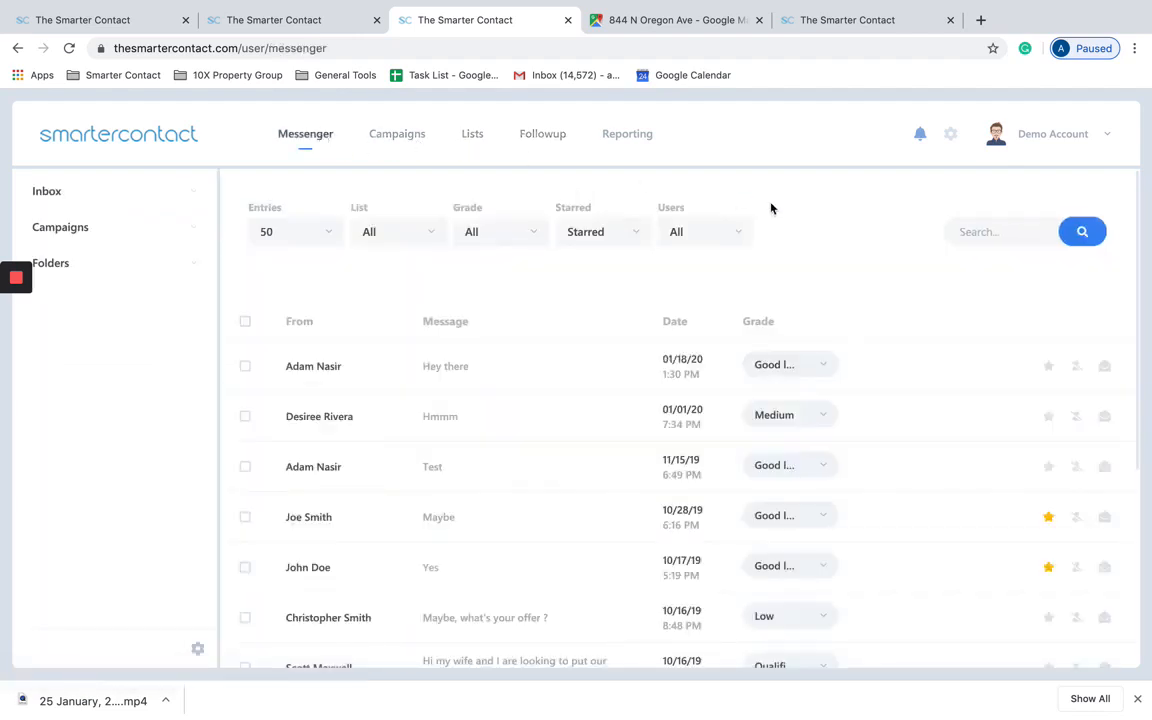
pyautogui.click(474, 139)
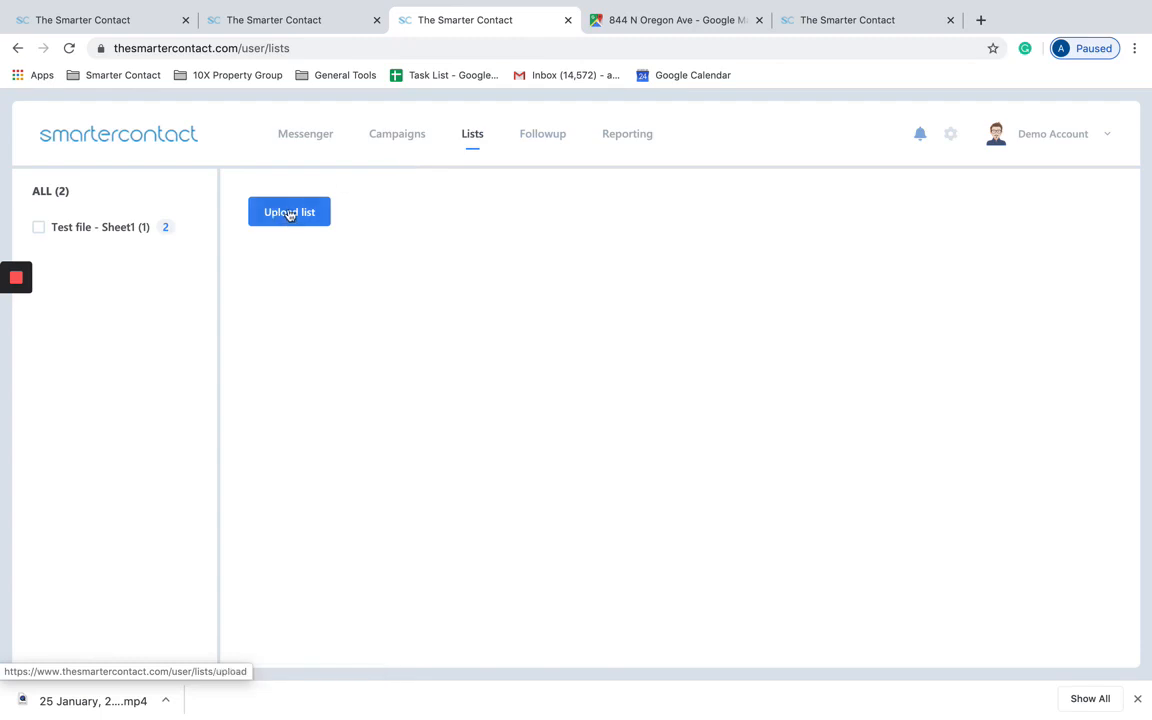
pyautogui.click(185, 21)
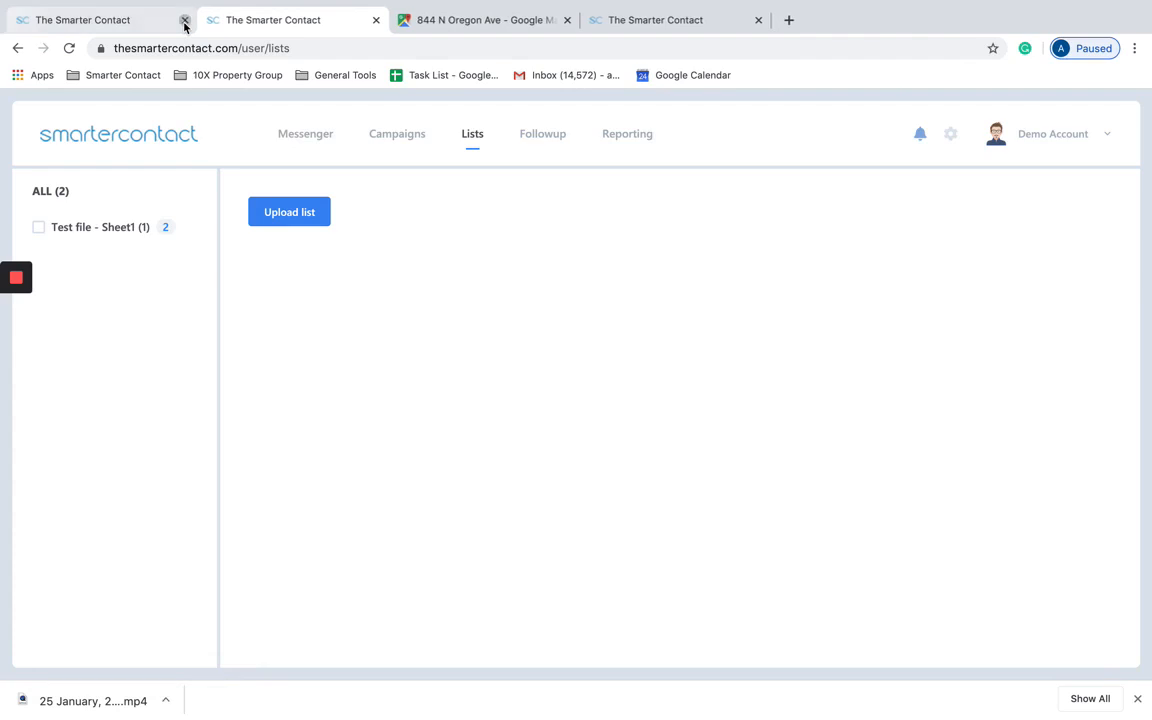
pyautogui.click(185, 20)
pyautogui.click(46, 26)
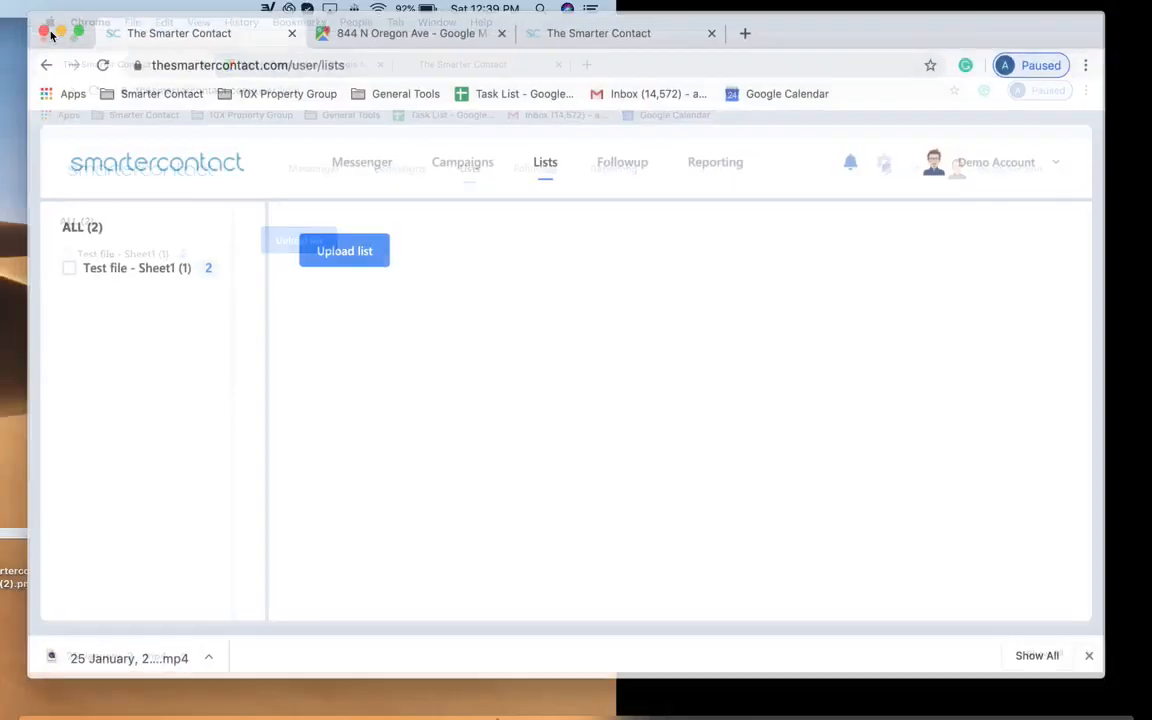
# Step: Upload 'Test file - Sheet1 (1).csv' as a new list by dropping it from the desktop
pyautogui.click(360, 248)
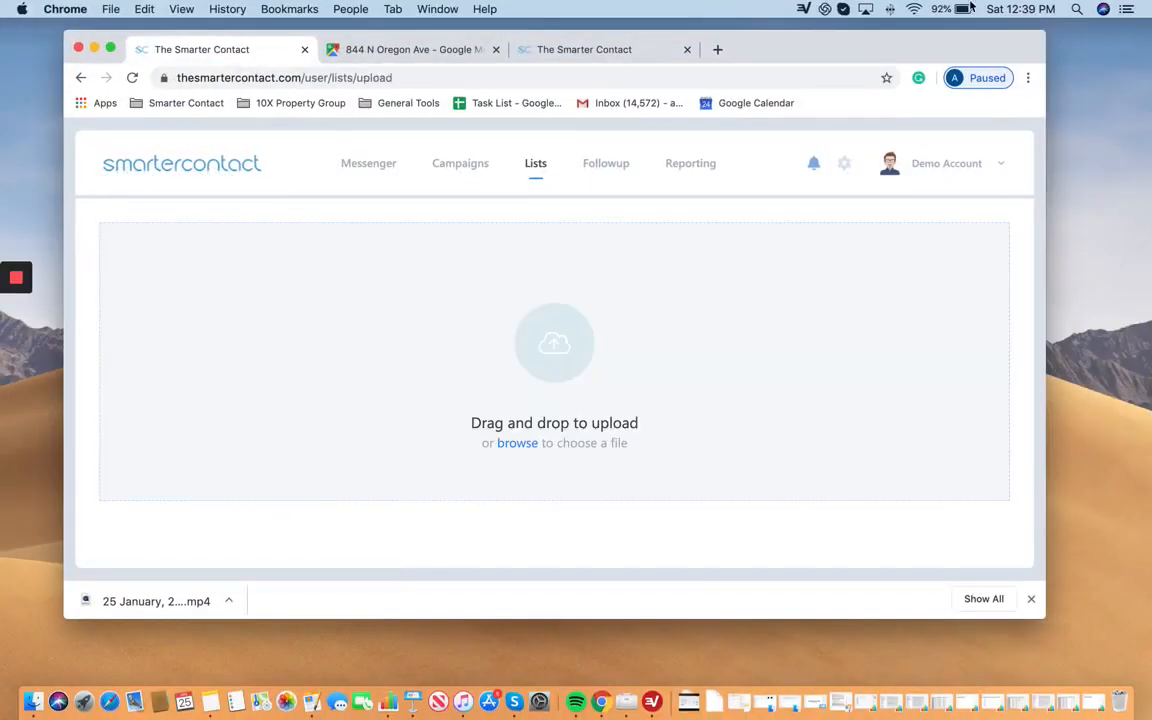
pyautogui.moveTo(970, 45); pyautogui.dragTo(856, 63)
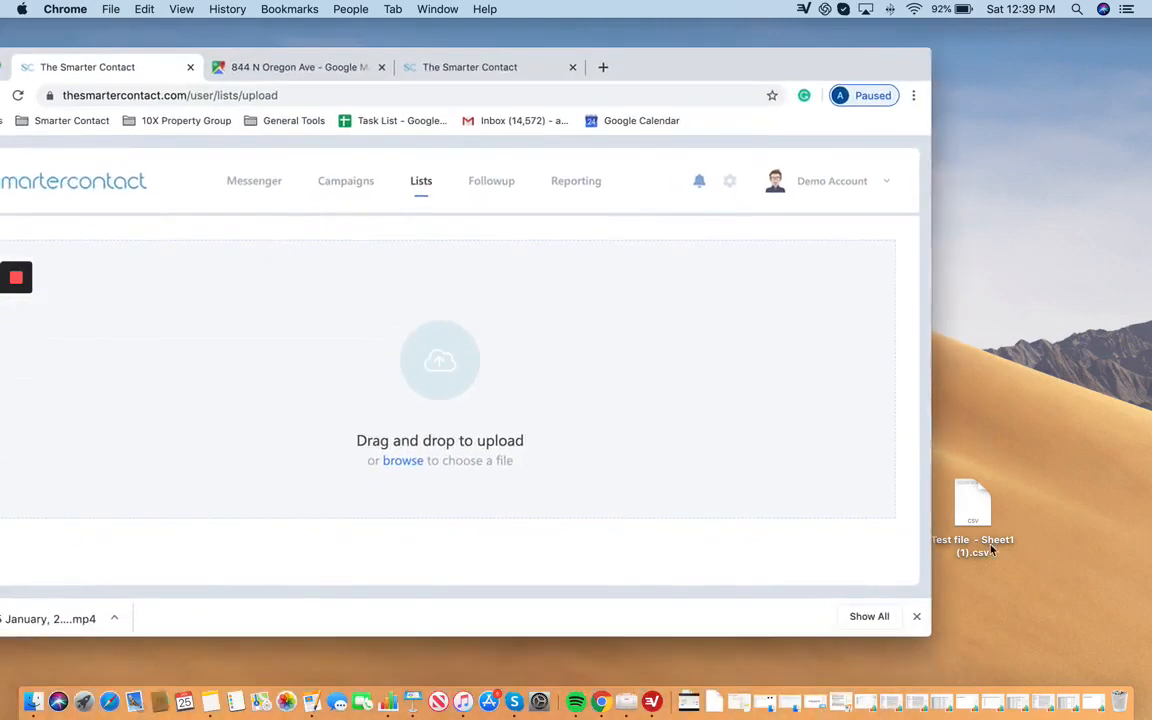
pyautogui.moveTo(990, 550); pyautogui.dragTo(524, 320)
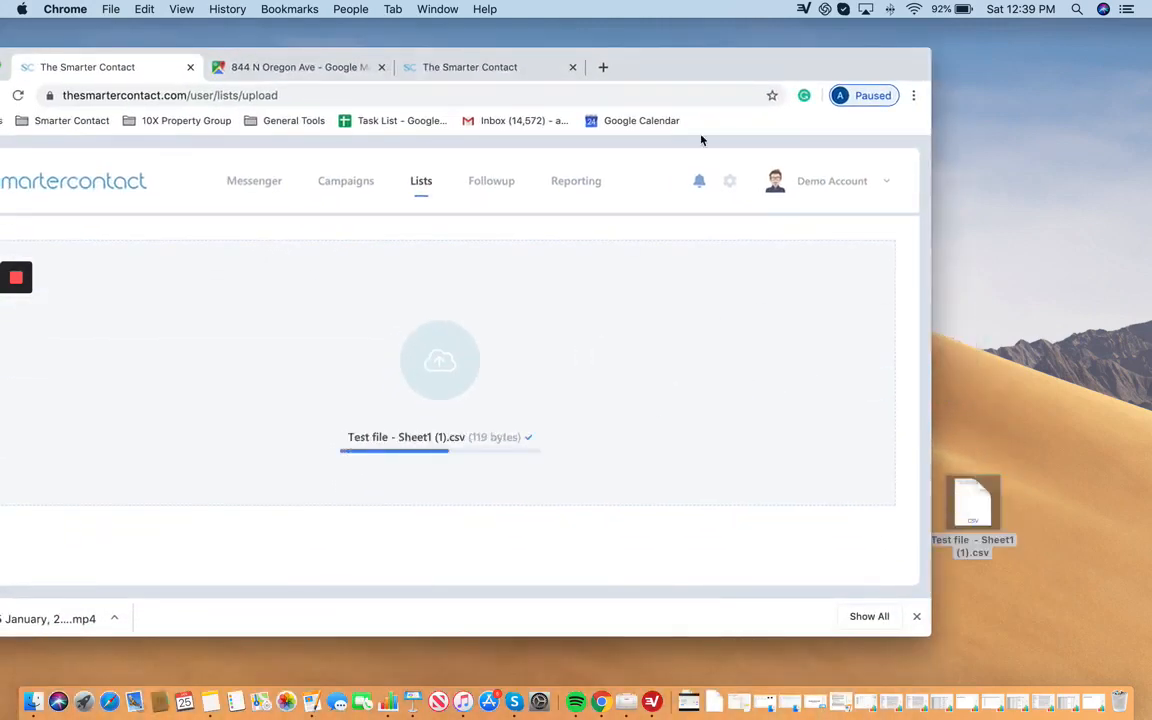
pyautogui.moveTo(608, 54); pyautogui.dragTo(737, 26)
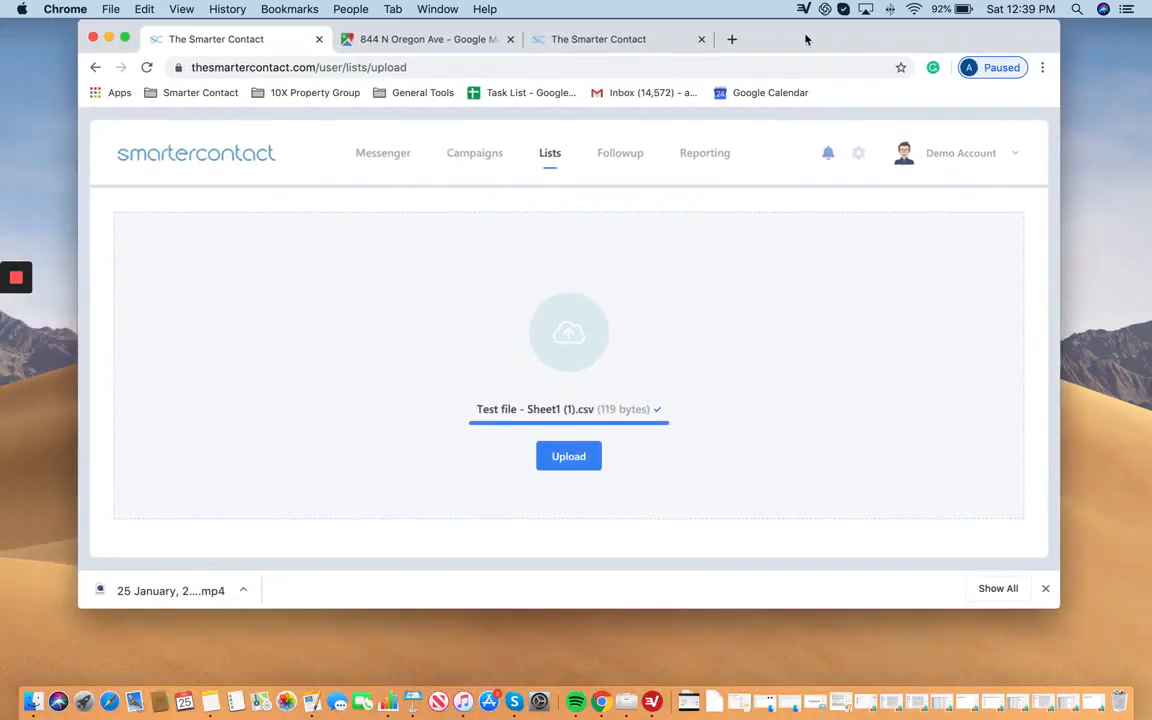
pyautogui.click(595, 453)
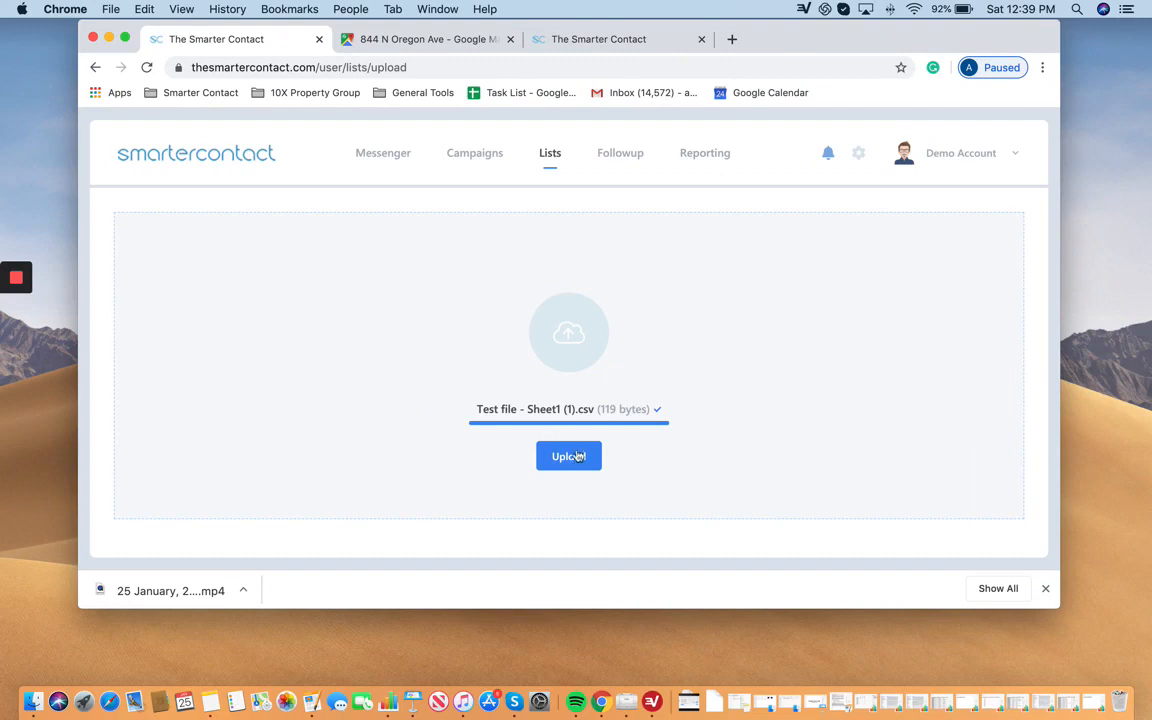
# Step: Close the Google Maps and duplicate Smarter Contact tabs and return to full screen
pyautogui.click(511, 40)
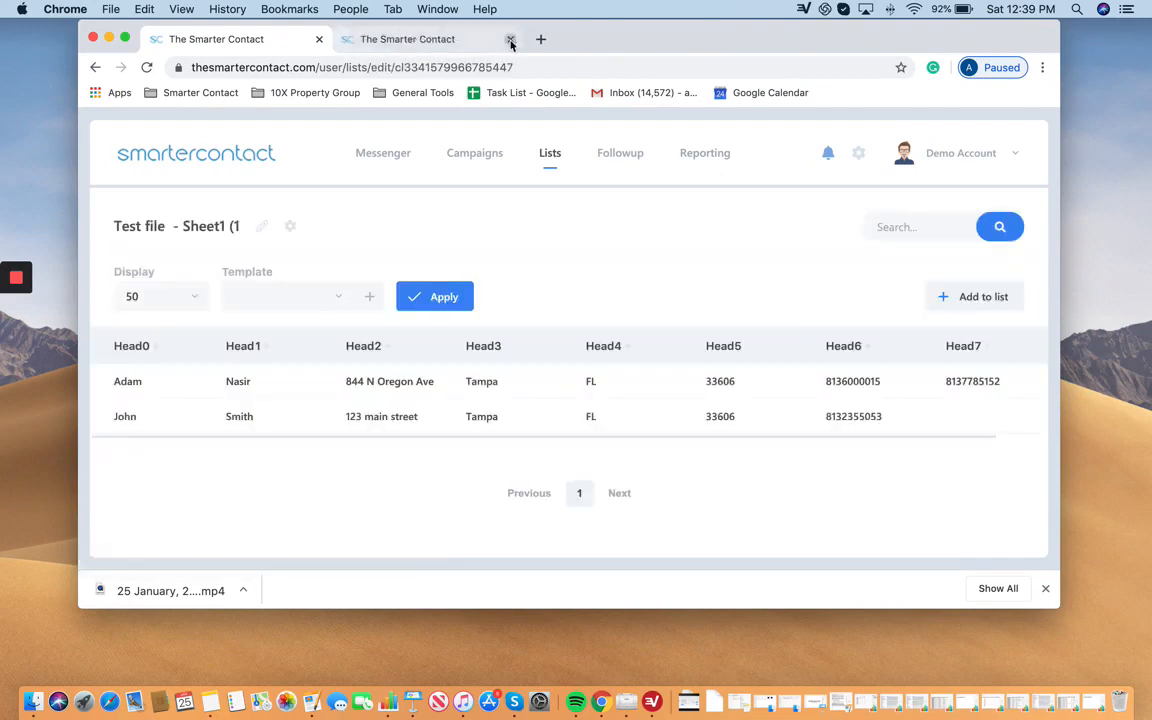
pyautogui.click(511, 40)
pyautogui.click(124, 38)
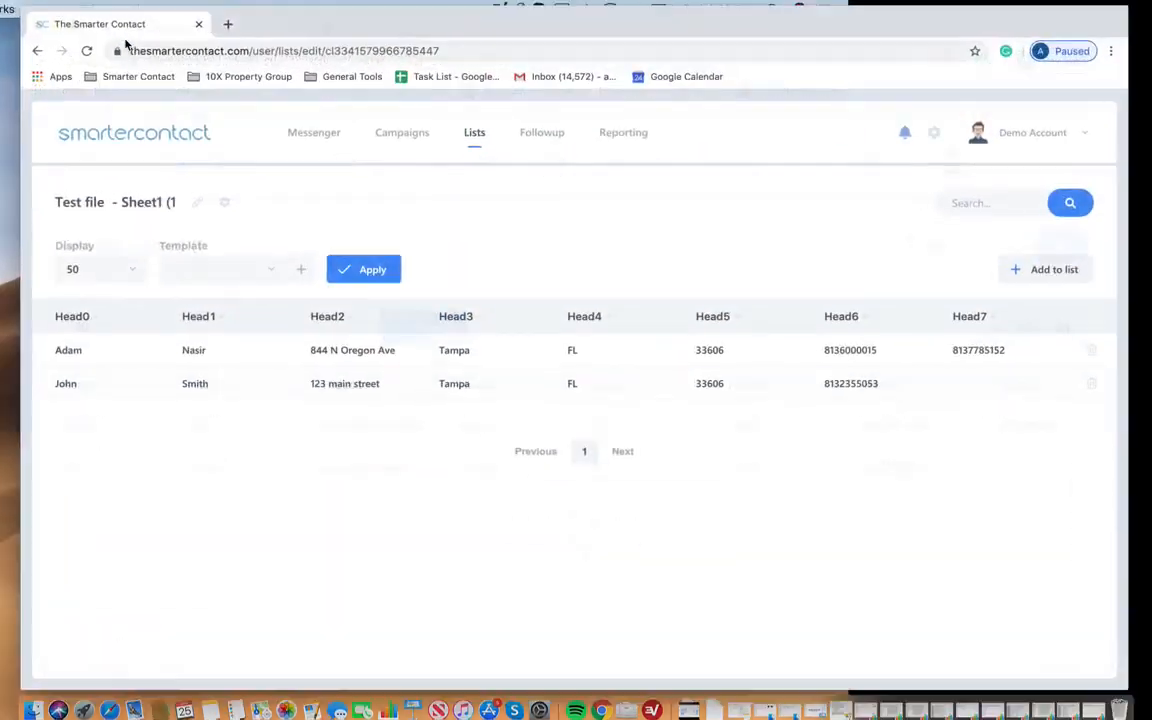
# Step: Map Head0–Head5 to First Name, Last Name, Address, City, State and Zip
pyautogui.click(78, 325)
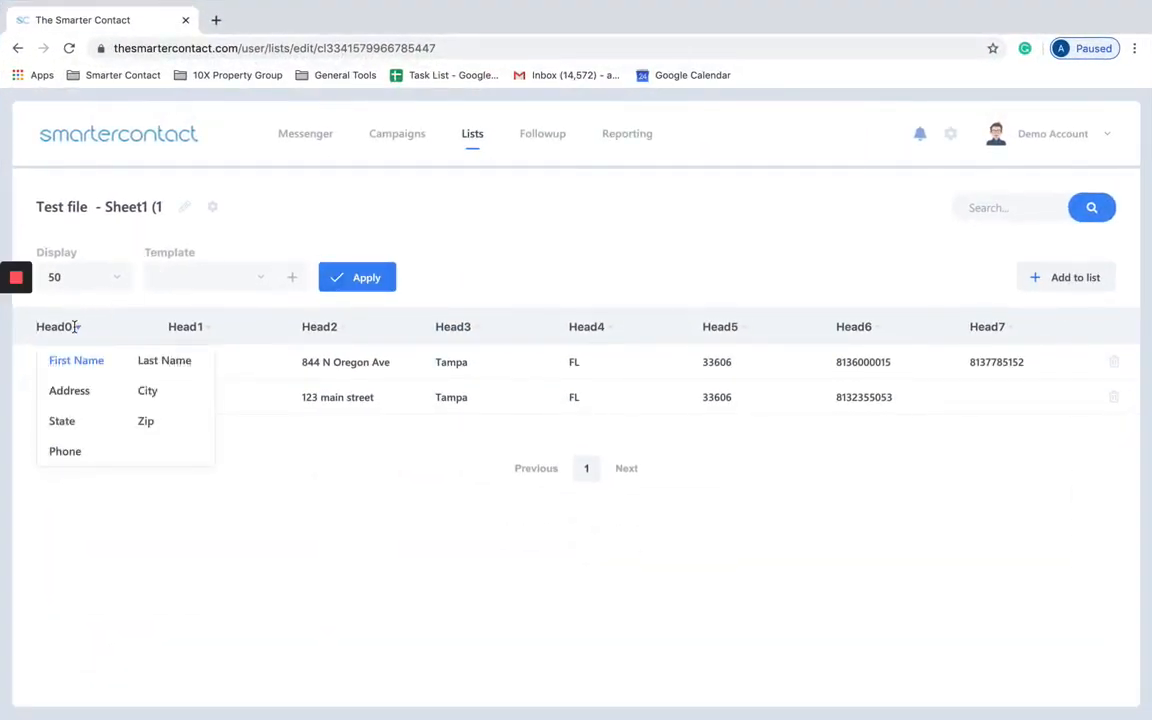
pyautogui.click(335, 210)
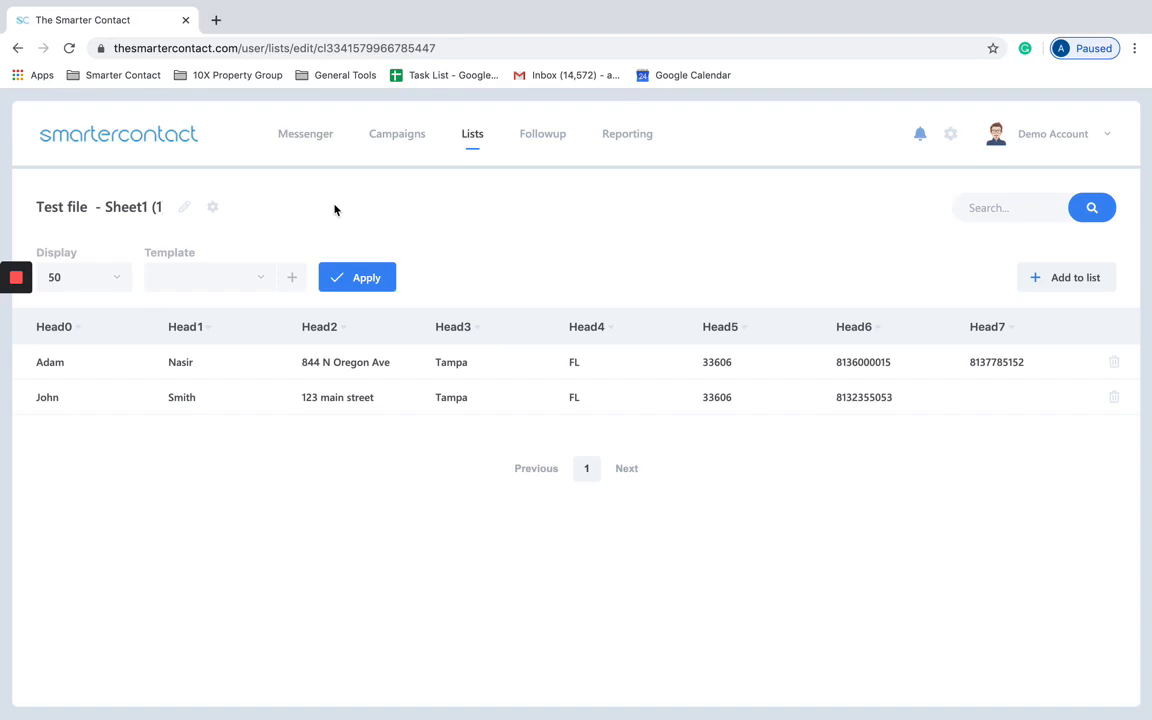
pyautogui.click(185, 326)
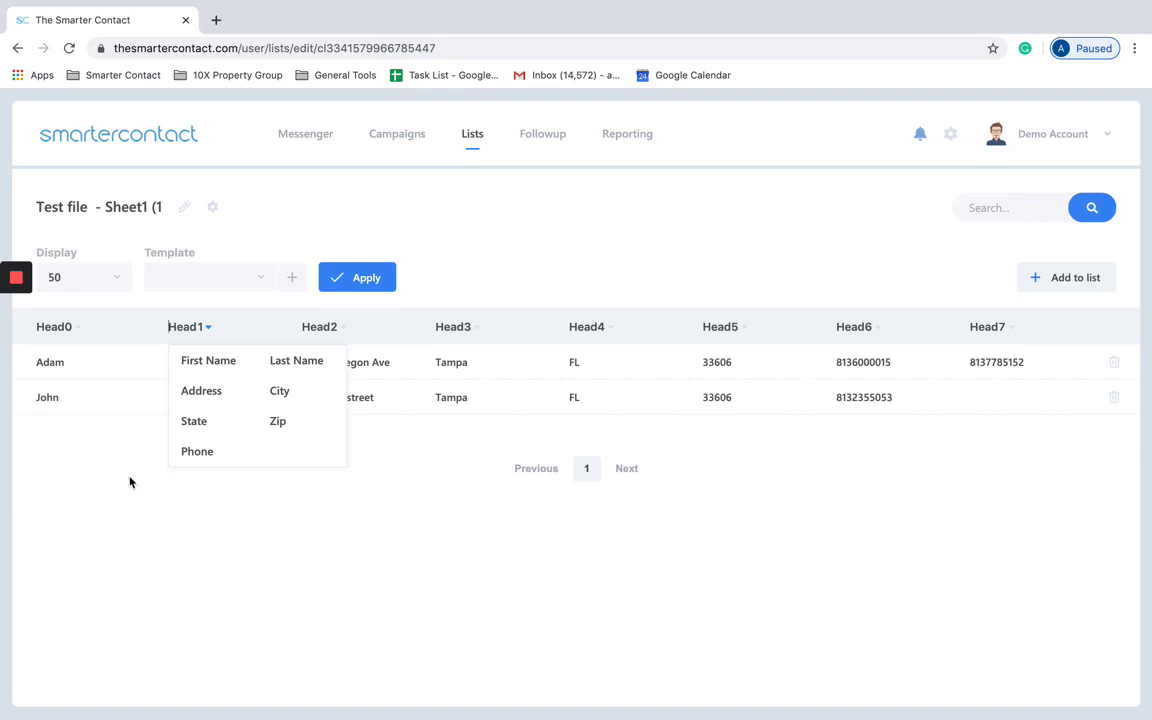
pyautogui.click(53, 326)
pyautogui.click(75, 362)
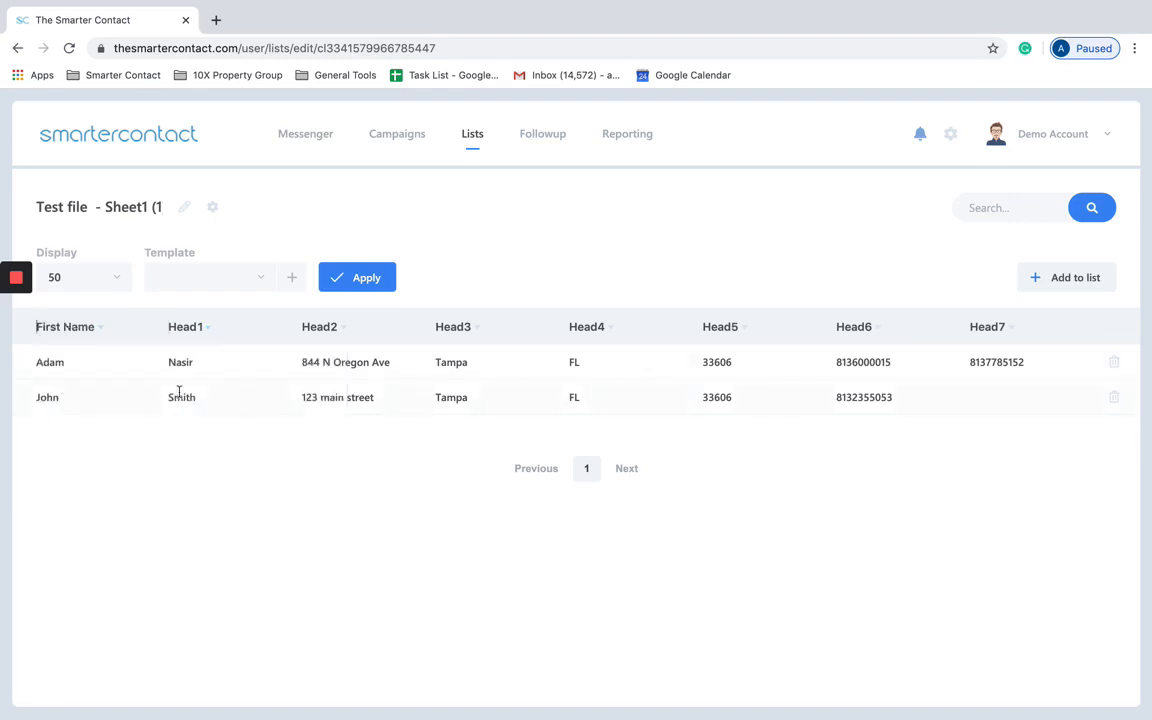
pyautogui.click(200, 328)
pyautogui.click(296, 362)
pyautogui.click(320, 326)
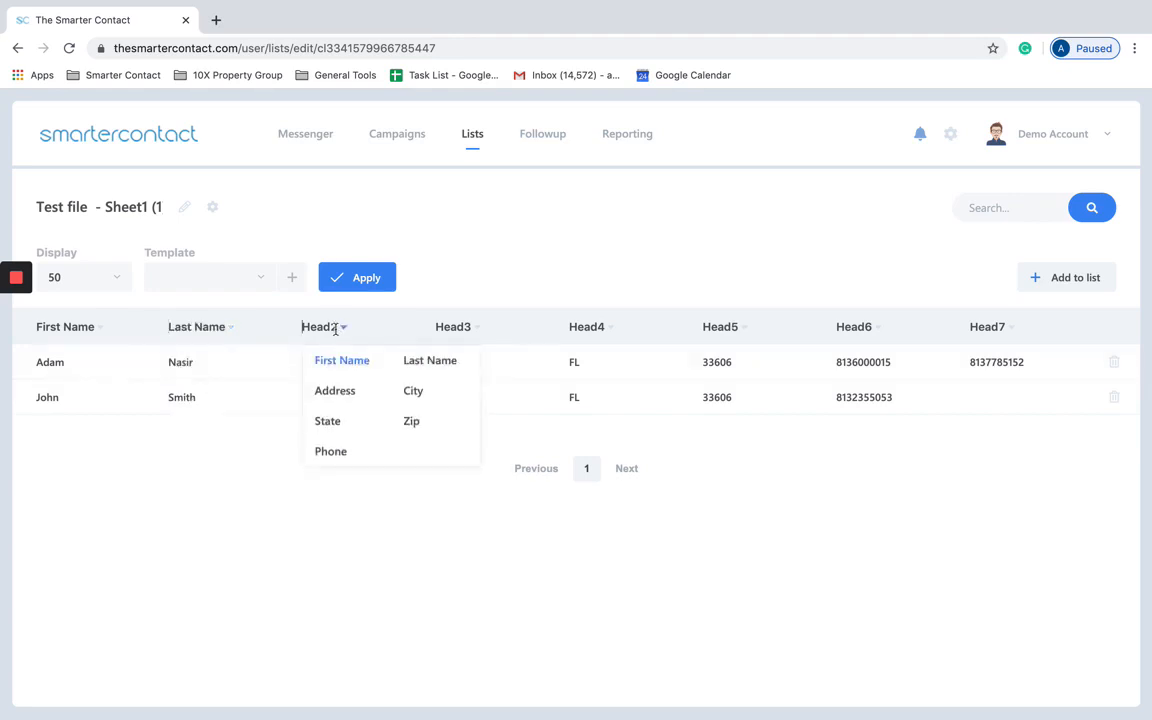
pyautogui.click(337, 389)
pyautogui.click(455, 324)
pyautogui.click(535, 391)
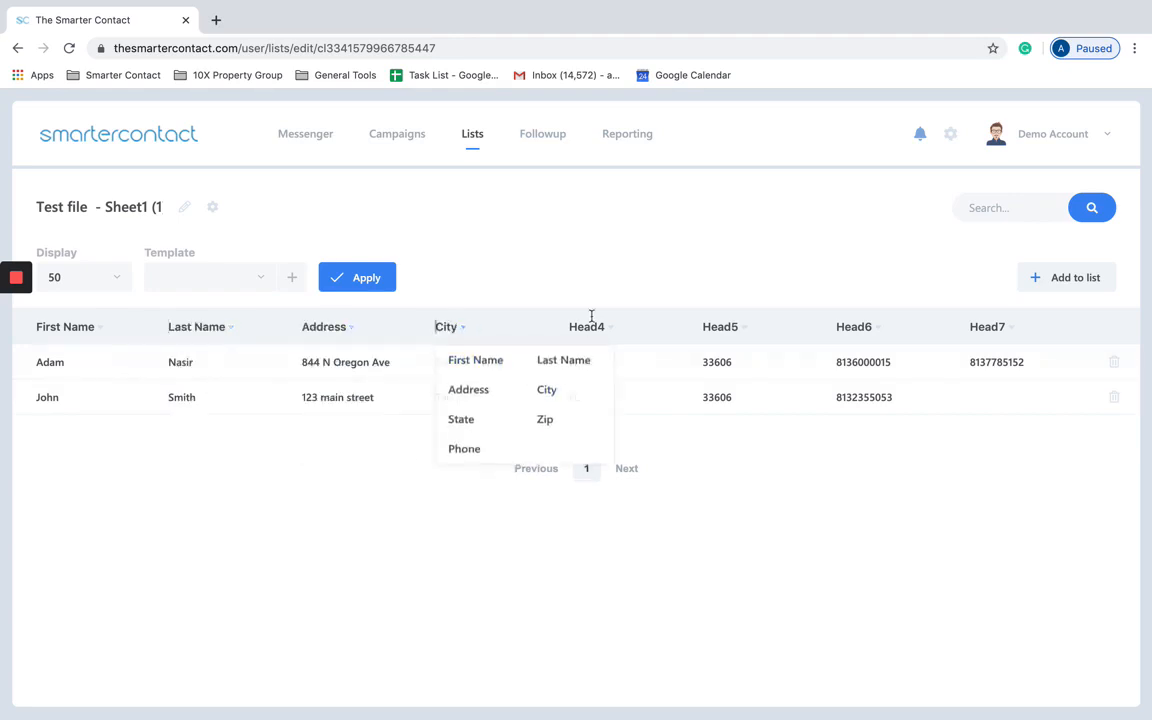
pyautogui.click(590, 326)
pyautogui.click(595, 420)
pyautogui.click(720, 326)
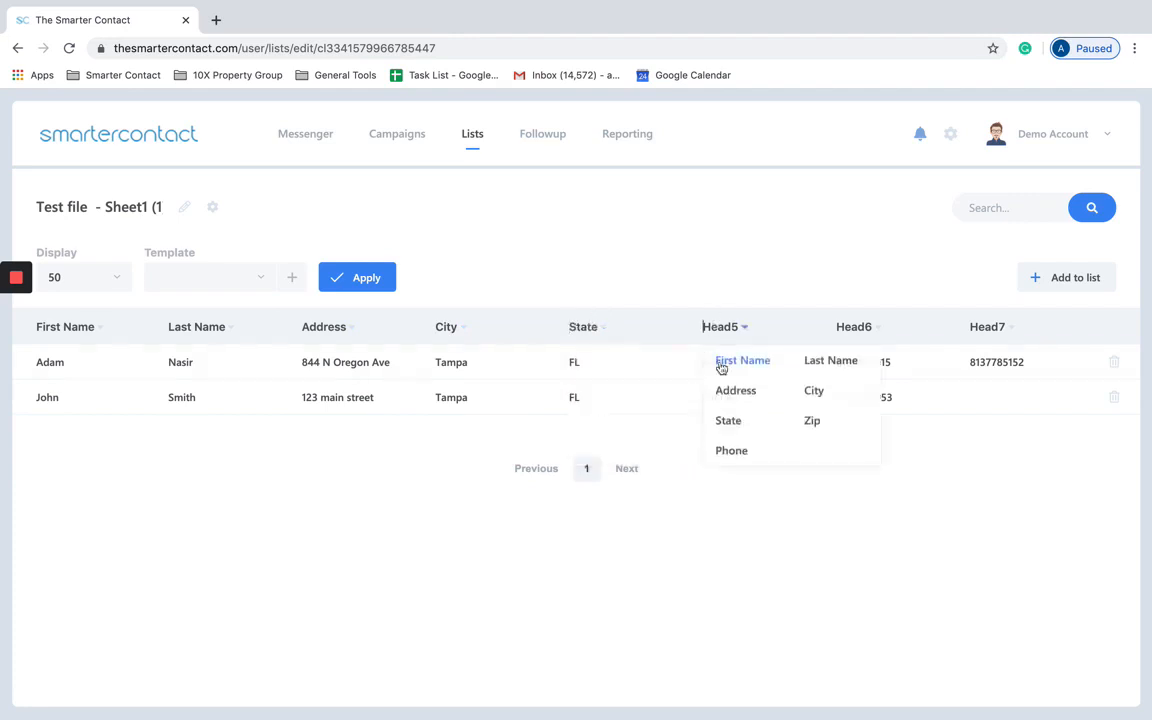
pyautogui.click(815, 420)
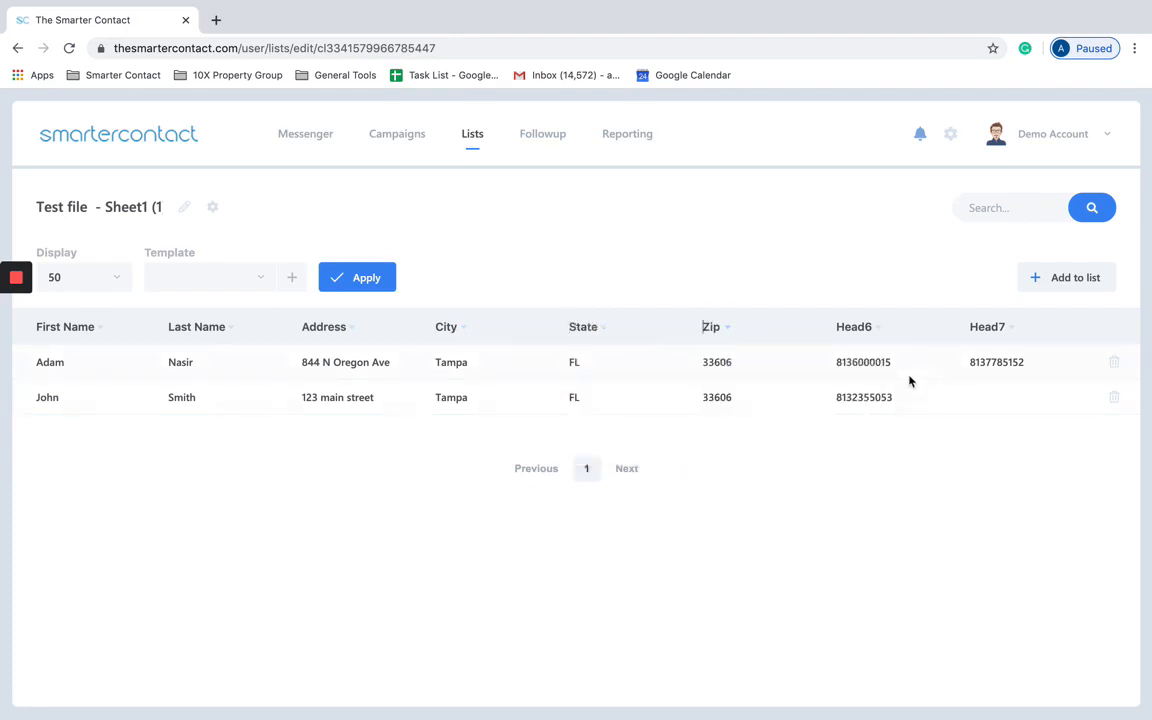
# Step: Map both Head6 and Head7 columns to Phone
pyautogui.click(1008, 323)
pyautogui.click(869, 333)
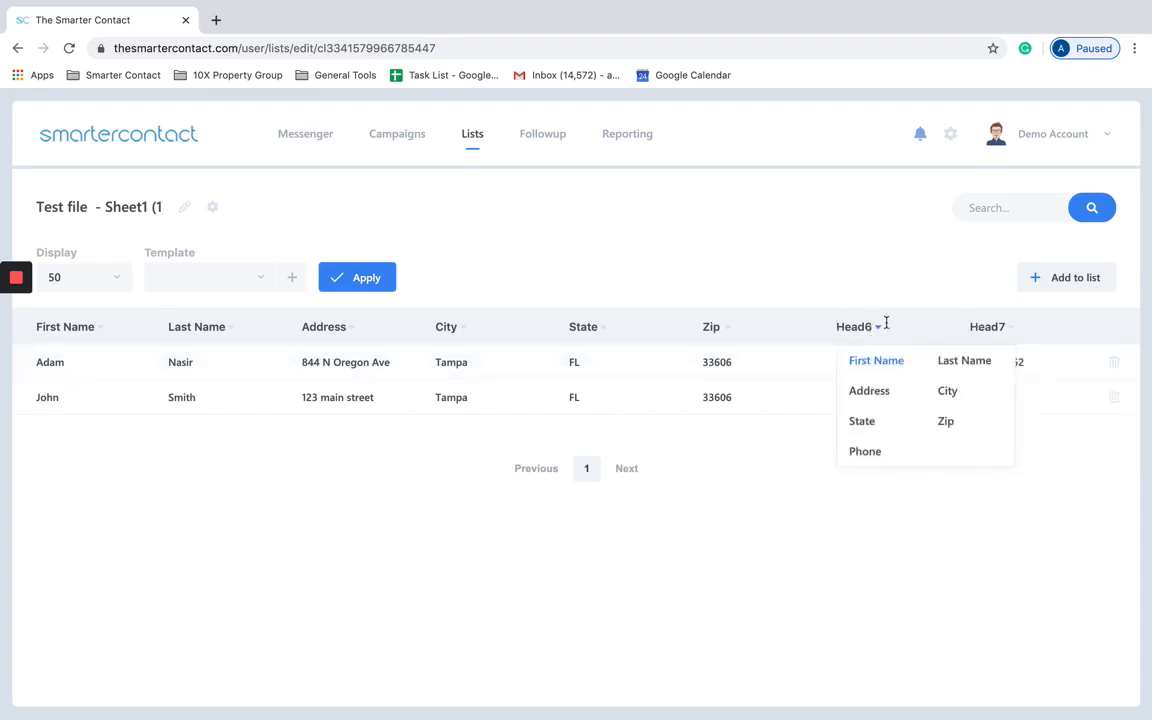
pyautogui.click(870, 448)
pyautogui.click(975, 330)
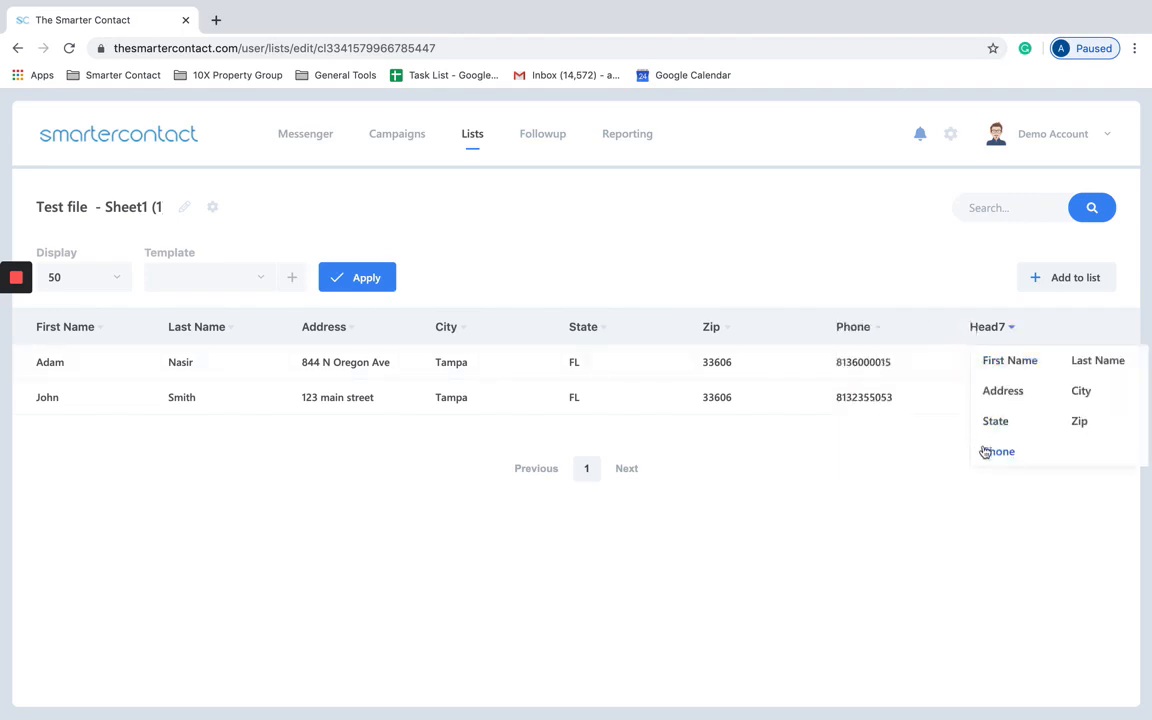
pyautogui.click(980, 450)
pyautogui.click(818, 288)
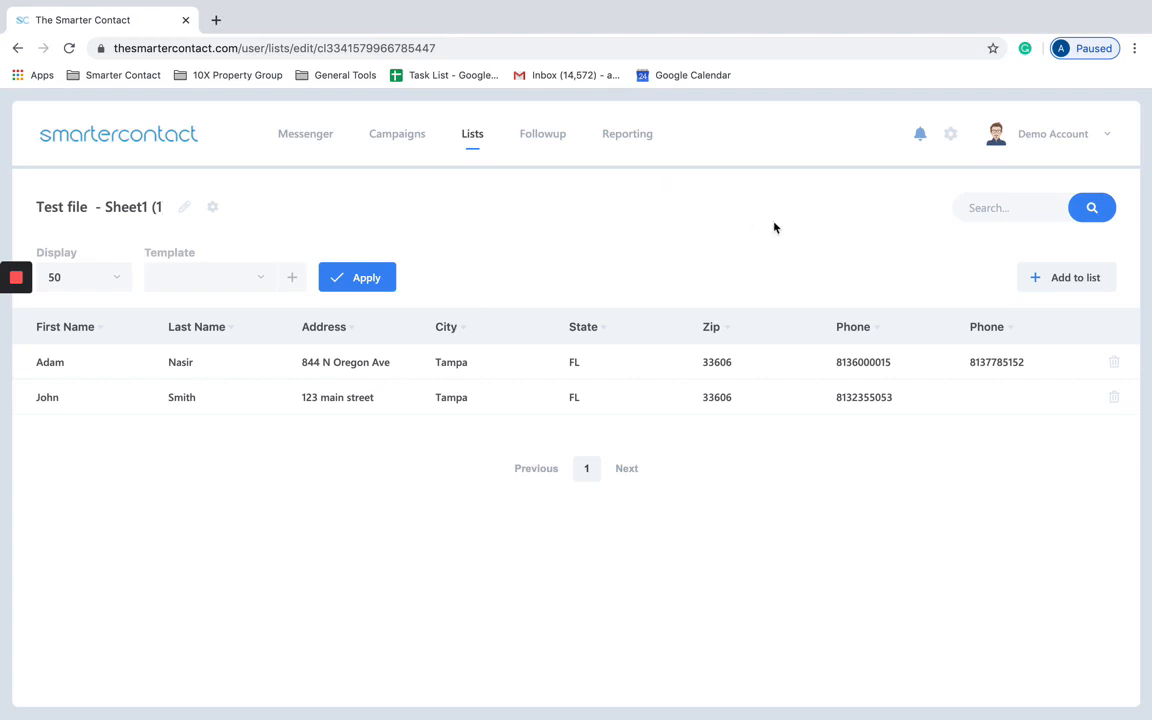
# Step: Review the Phone, Address, City and Zip column mappings
pyautogui.click(939, 315)
pyautogui.click(998, 329)
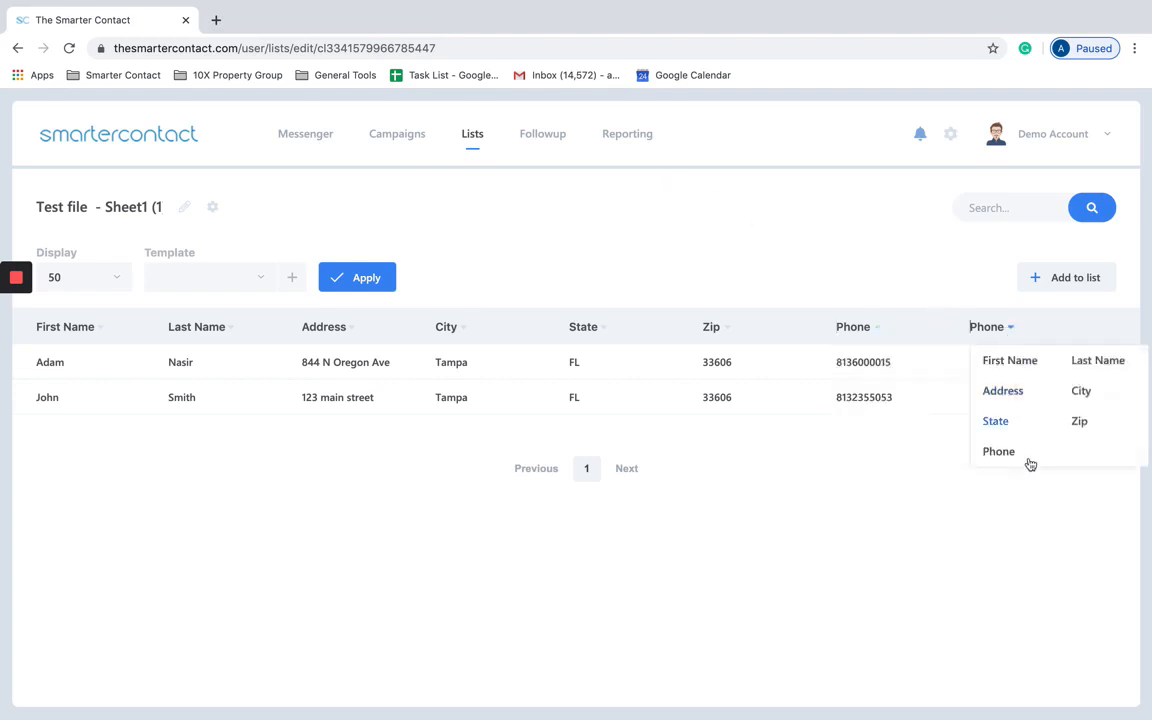
pyautogui.click(871, 543)
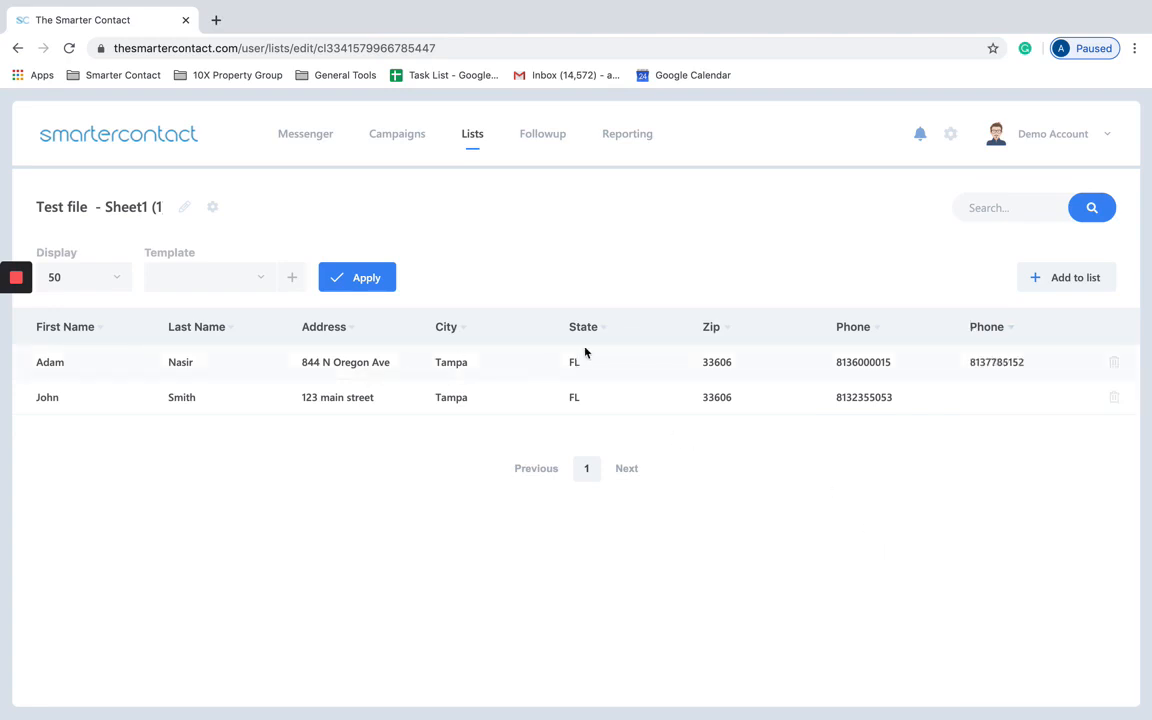
pyautogui.click(324, 326)
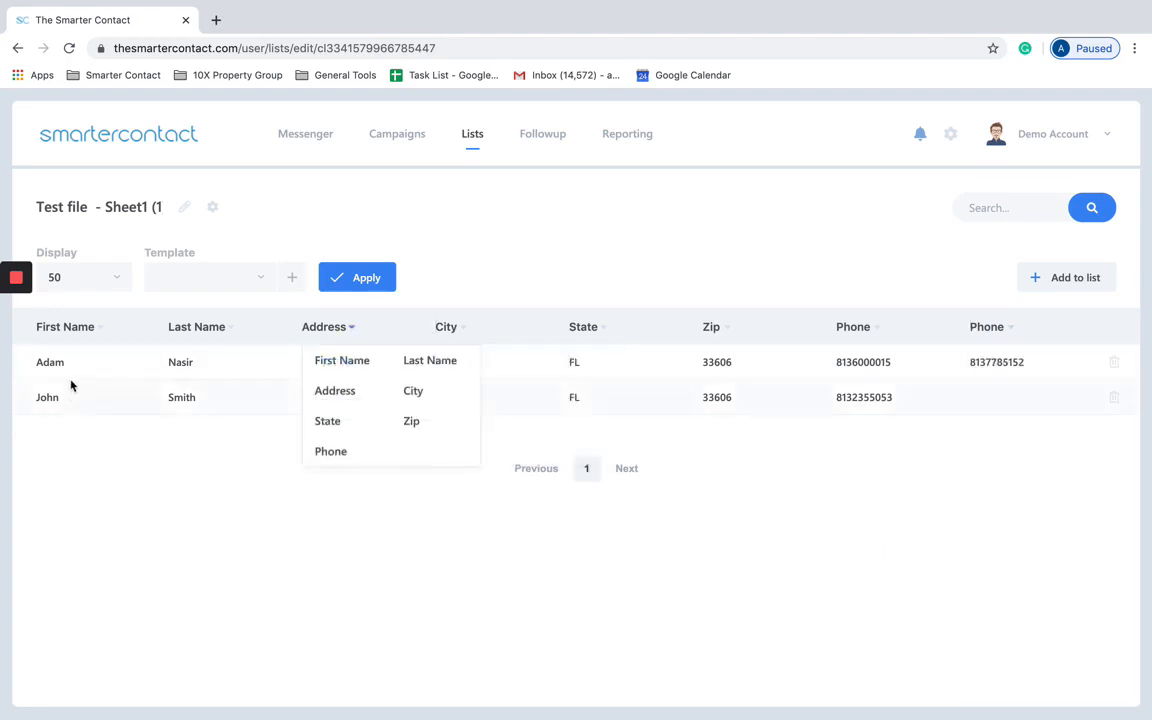
pyautogui.click(161, 411)
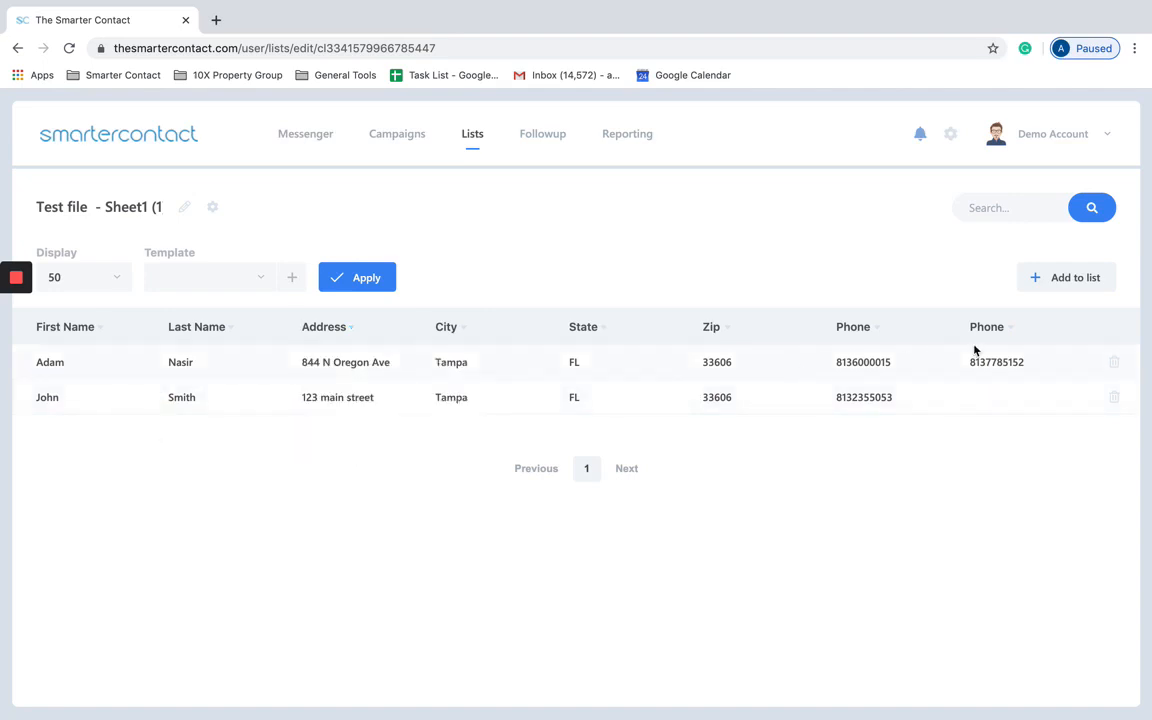
pyautogui.click(855, 327)
pyautogui.click(448, 327)
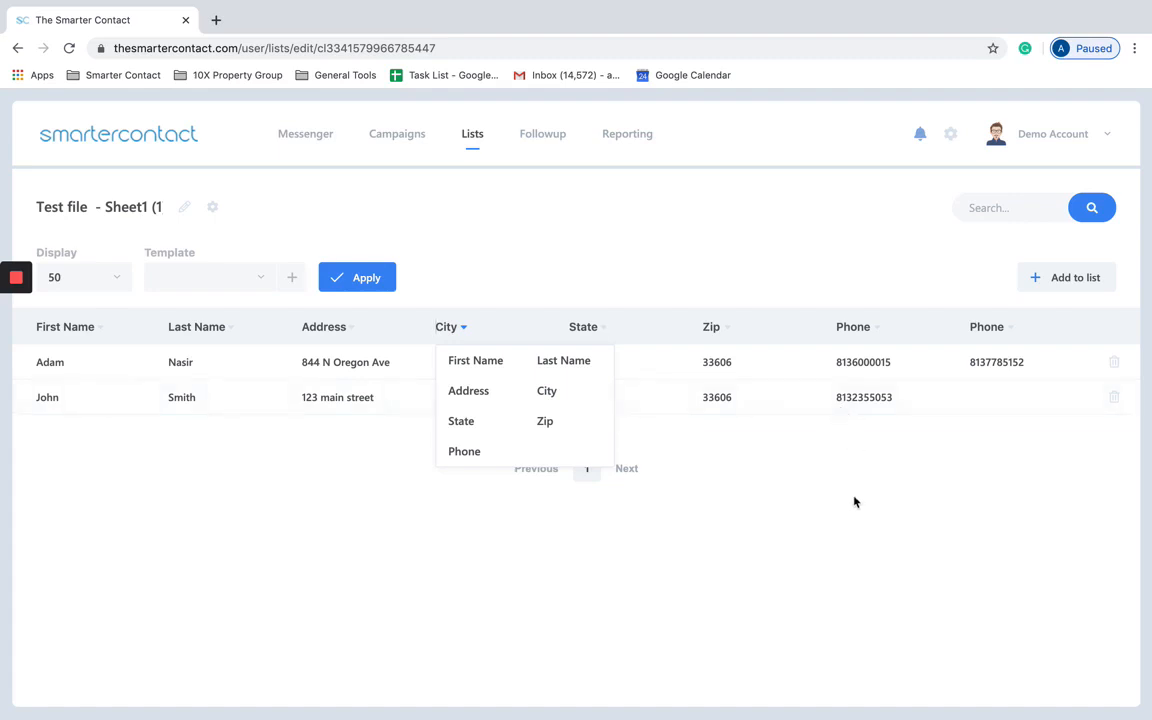
pyautogui.click(711, 328)
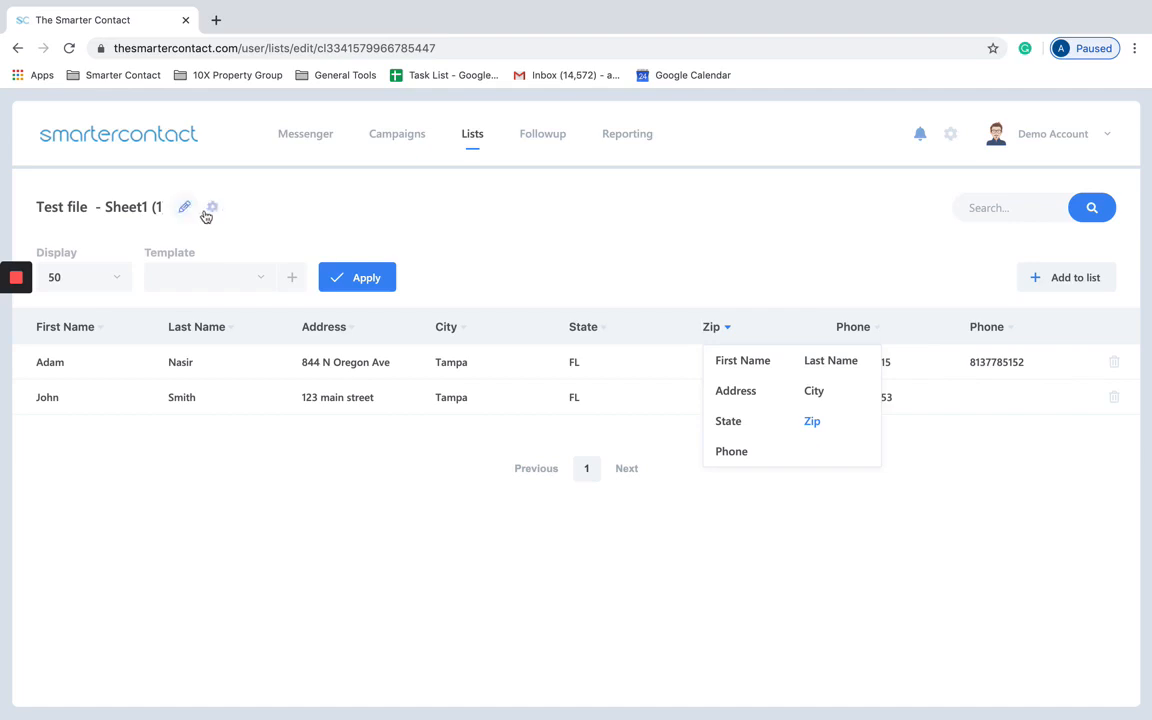
pyautogui.click(135, 215)
# Step: Rename the uploaded list to 'Demo list 1' and bring up its List Management cleanup options
pyautogui.click(153, 208)
pyautogui.press('BackSpace')
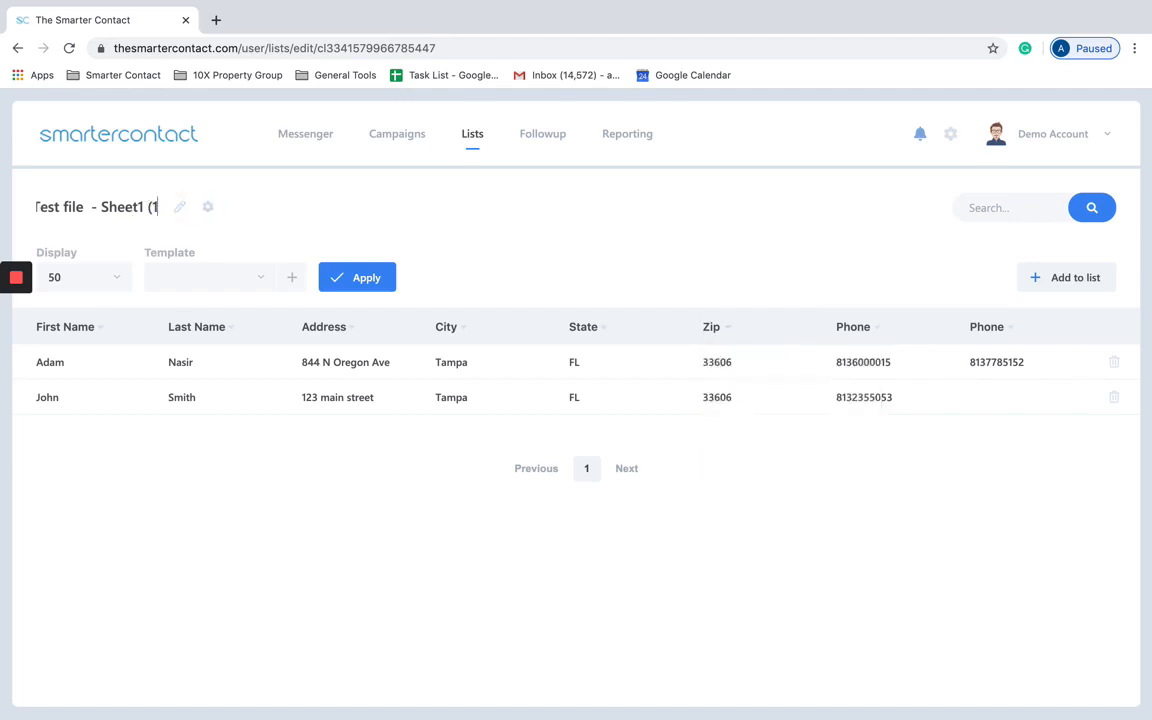
pyautogui.hotkey('ctrl', 'a')
pyautogui.press('BackSpace')
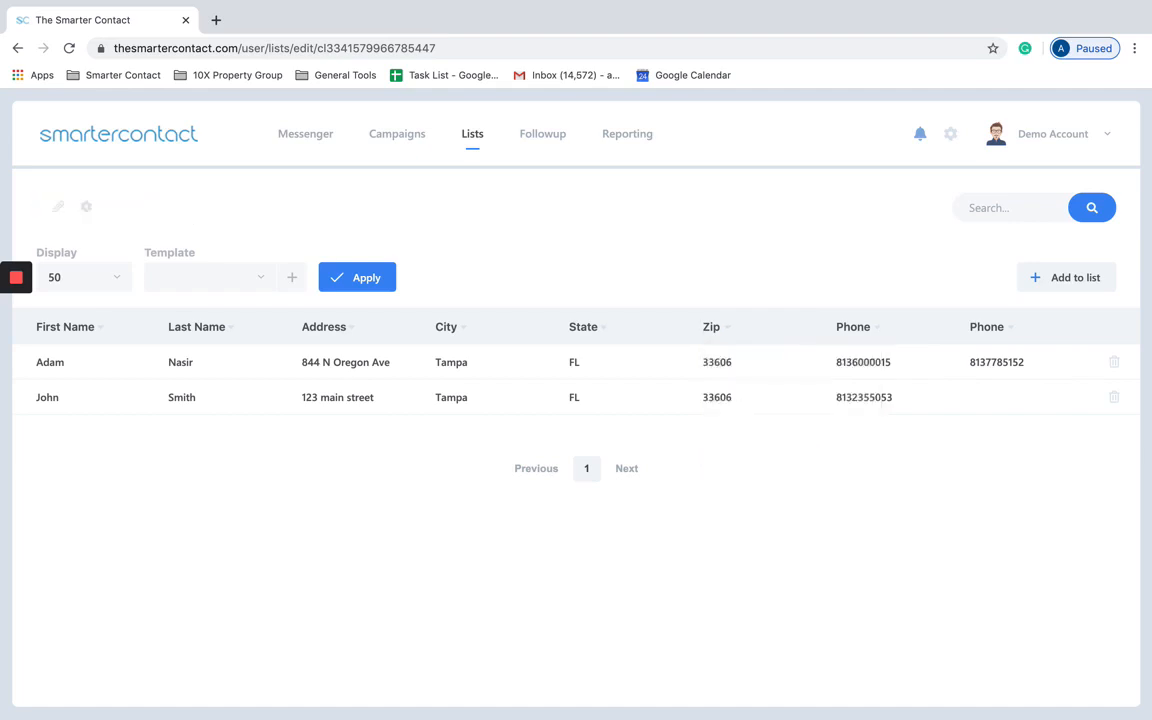
pyautogui.write('Demo list 1')
pyautogui.click(157, 208)
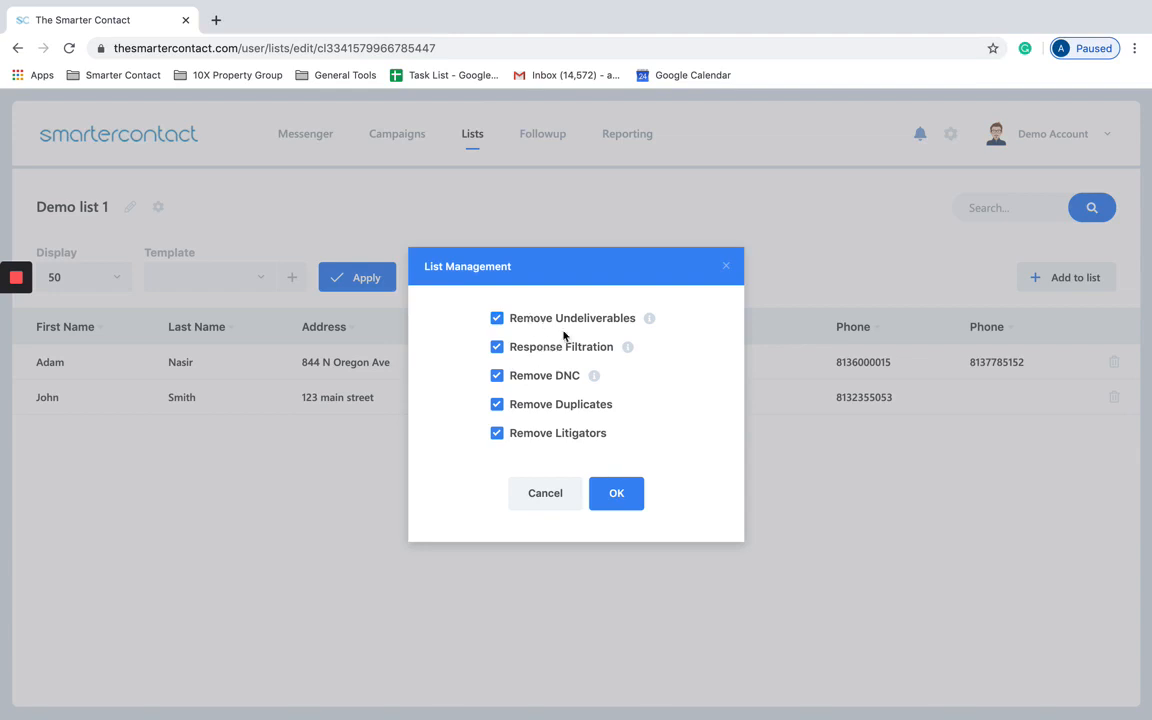
# Step: Close List Management, save Demo list 1's column header mappings, and go to the Campaigns page
pyautogui.click(729, 267)
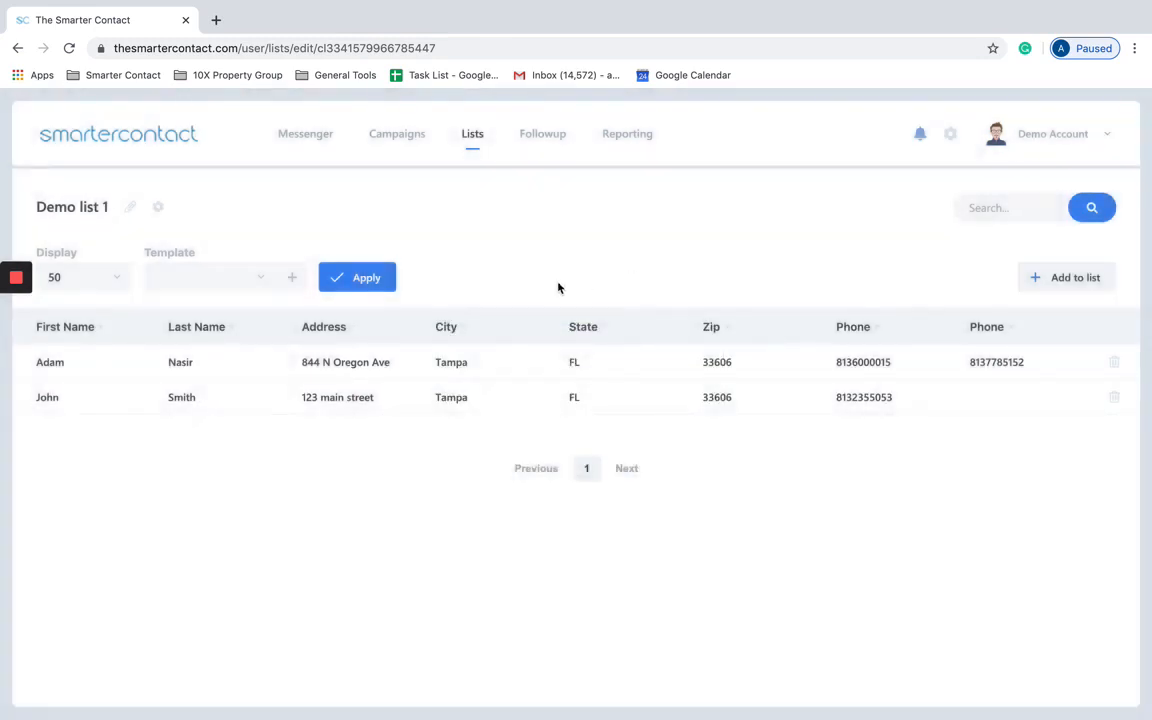
pyautogui.click(157, 206)
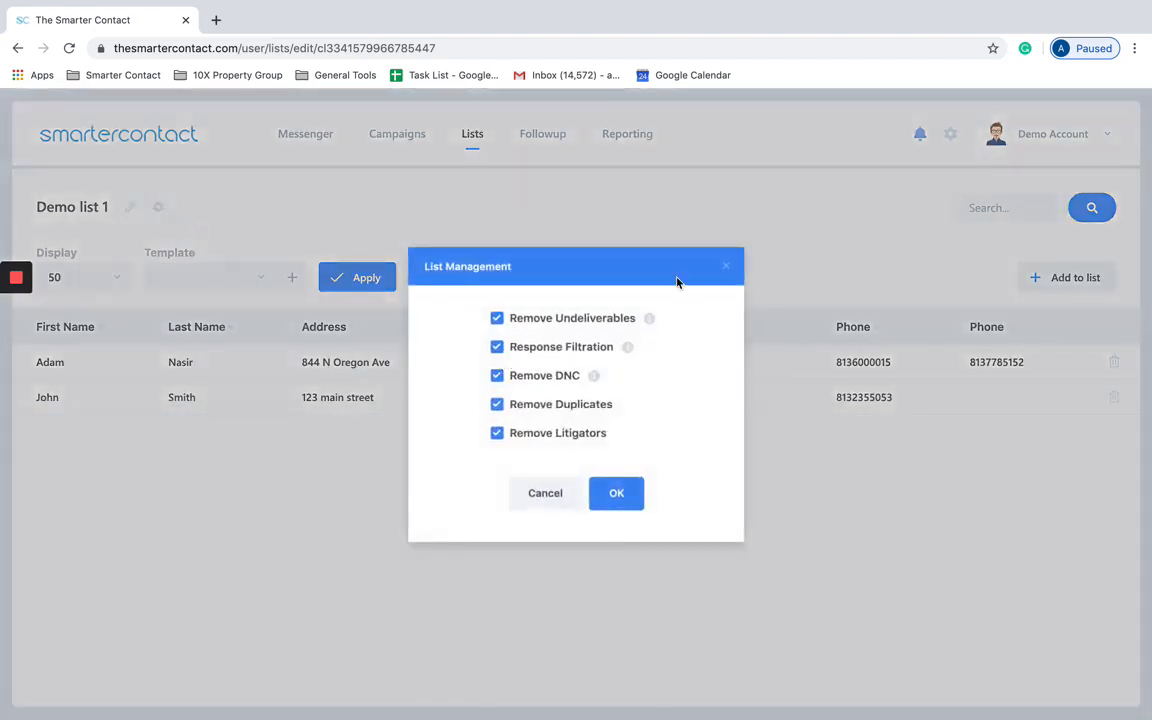
pyautogui.click(735, 268)
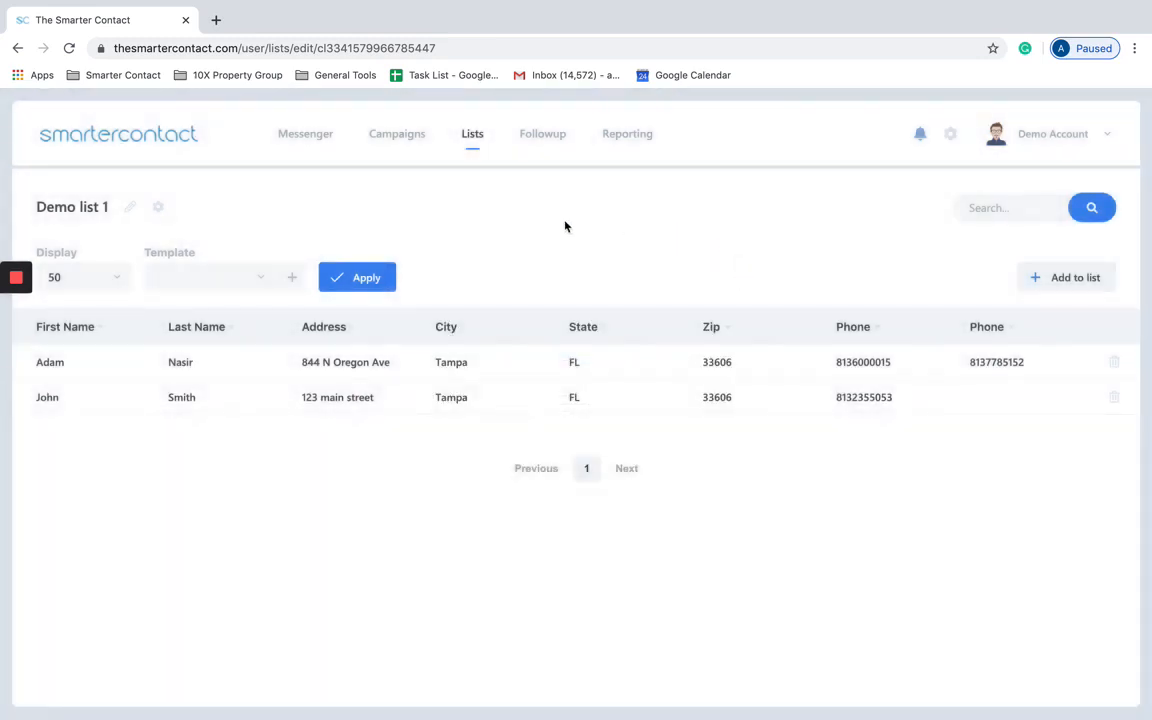
pyautogui.click(369, 281)
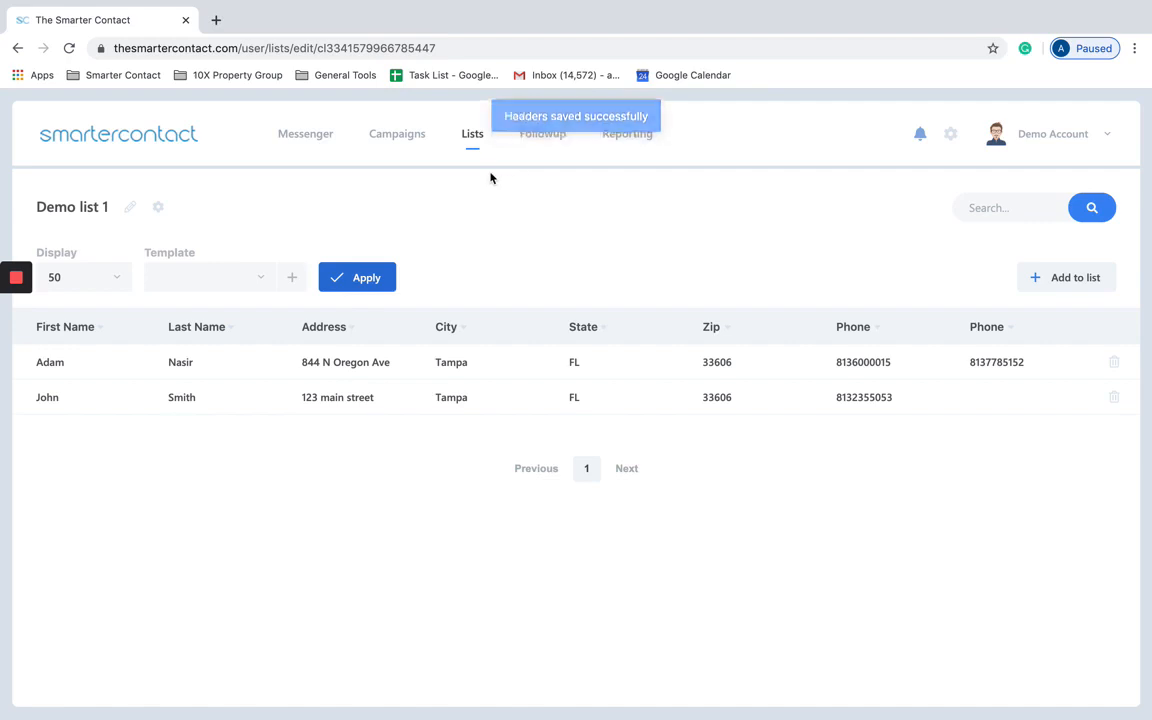
pyautogui.click(415, 136)
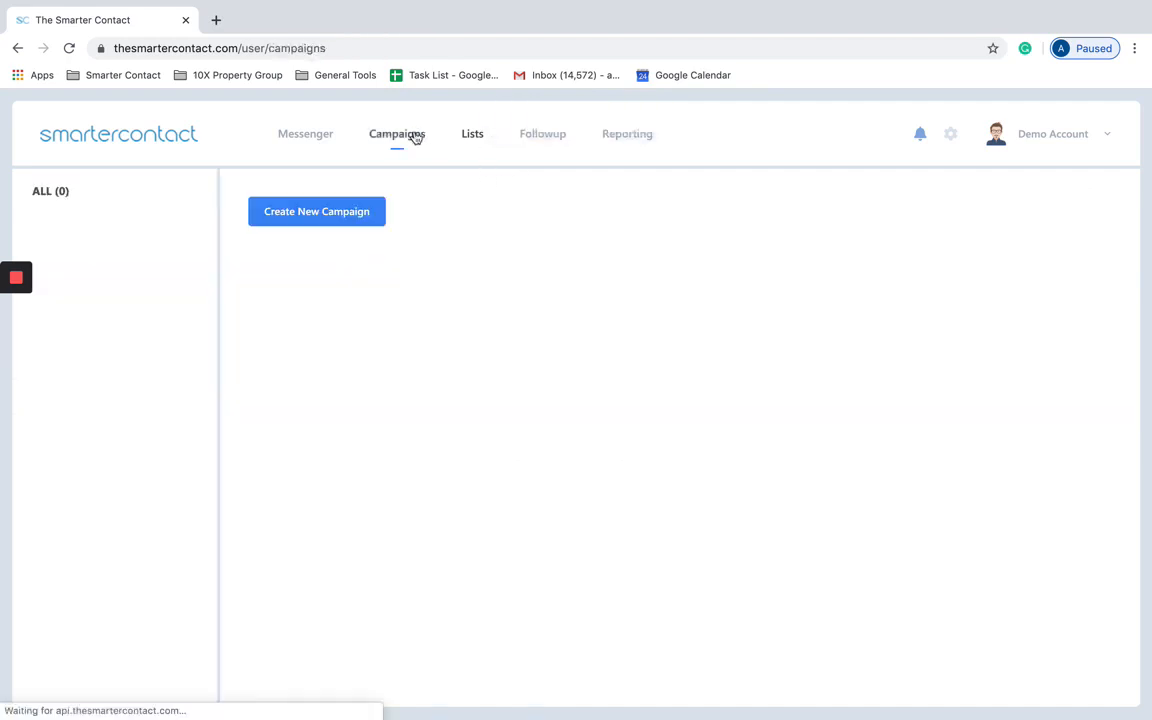
# Step: Create a new campaign named 'Demo campaign 1'
pyautogui.click(313, 219)
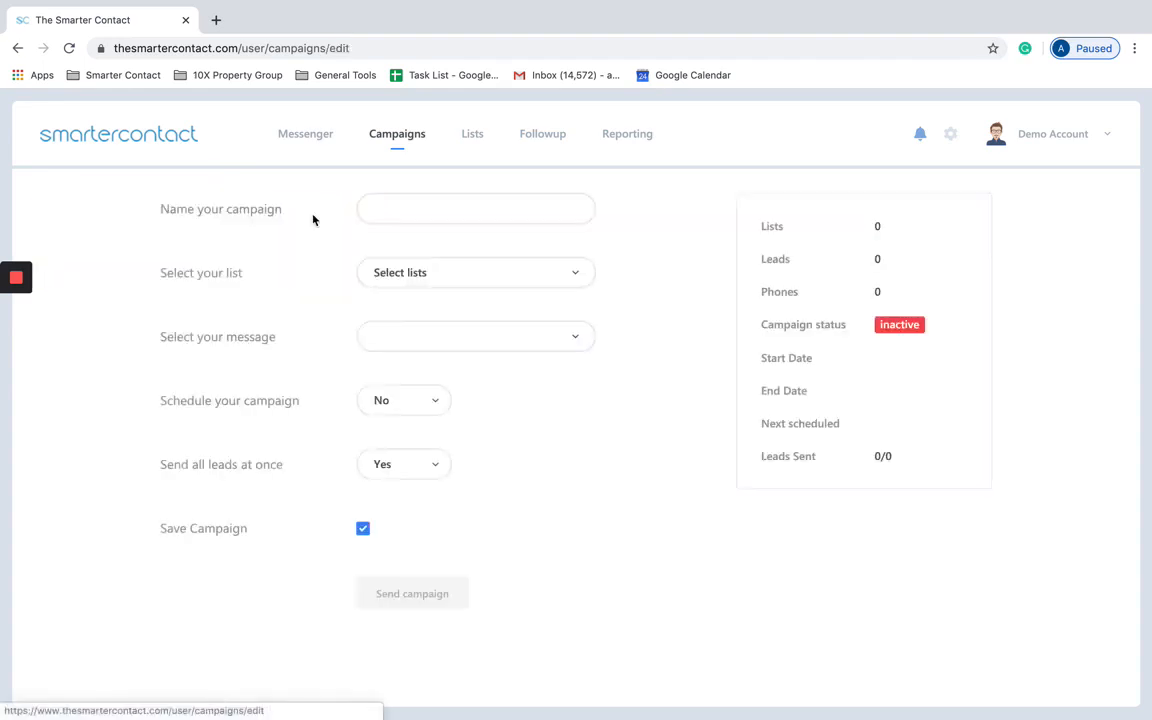
pyautogui.click(392, 205)
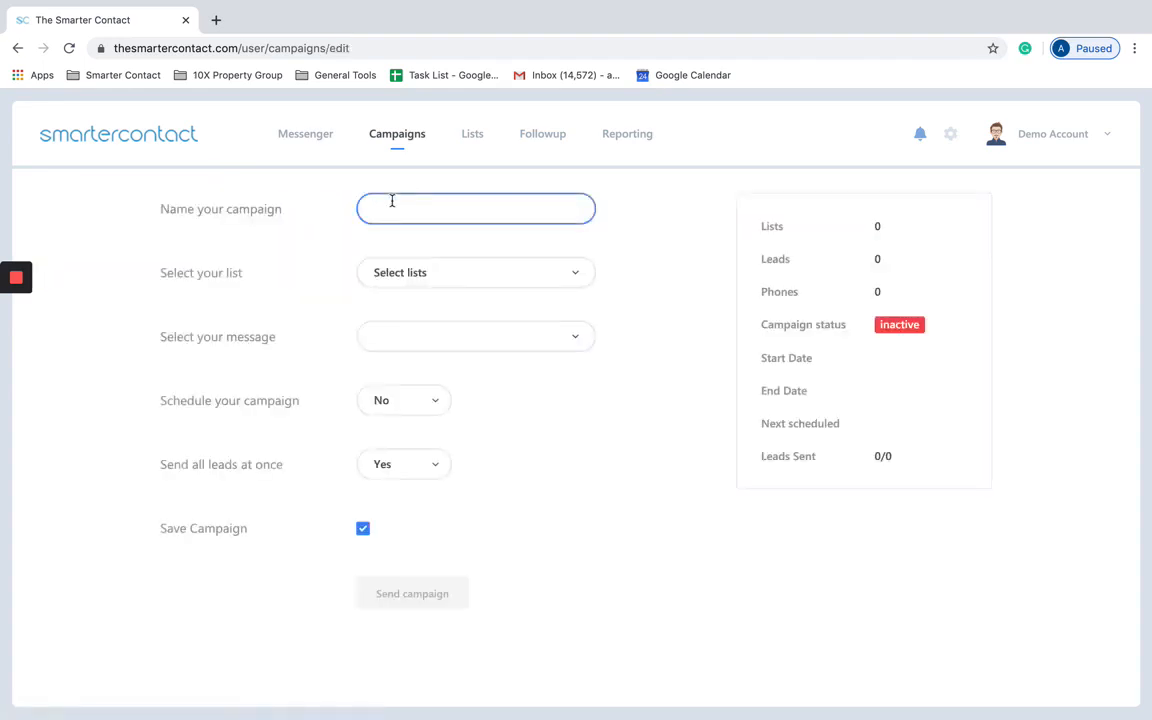
pyautogui.write('Demo campaign 1')
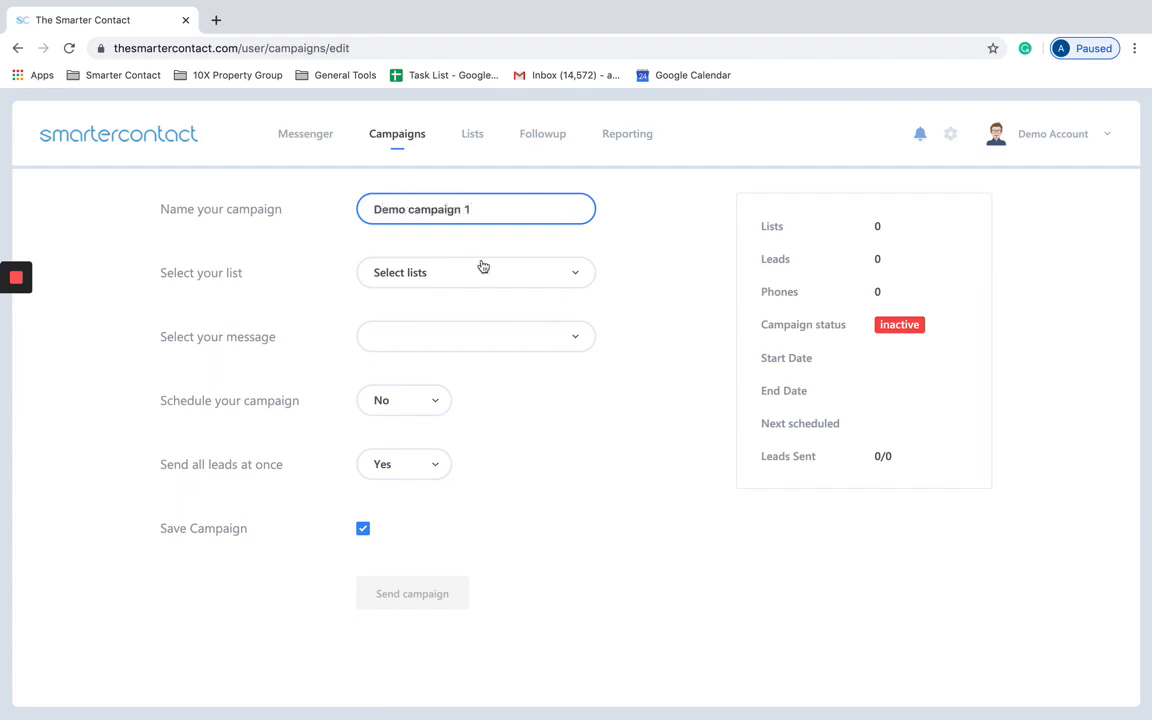
# Step: Add Demo list 1 and Test file - Sheet1 (1), then remove Demo list 1, leaving only Test file
pyautogui.click(482, 266)
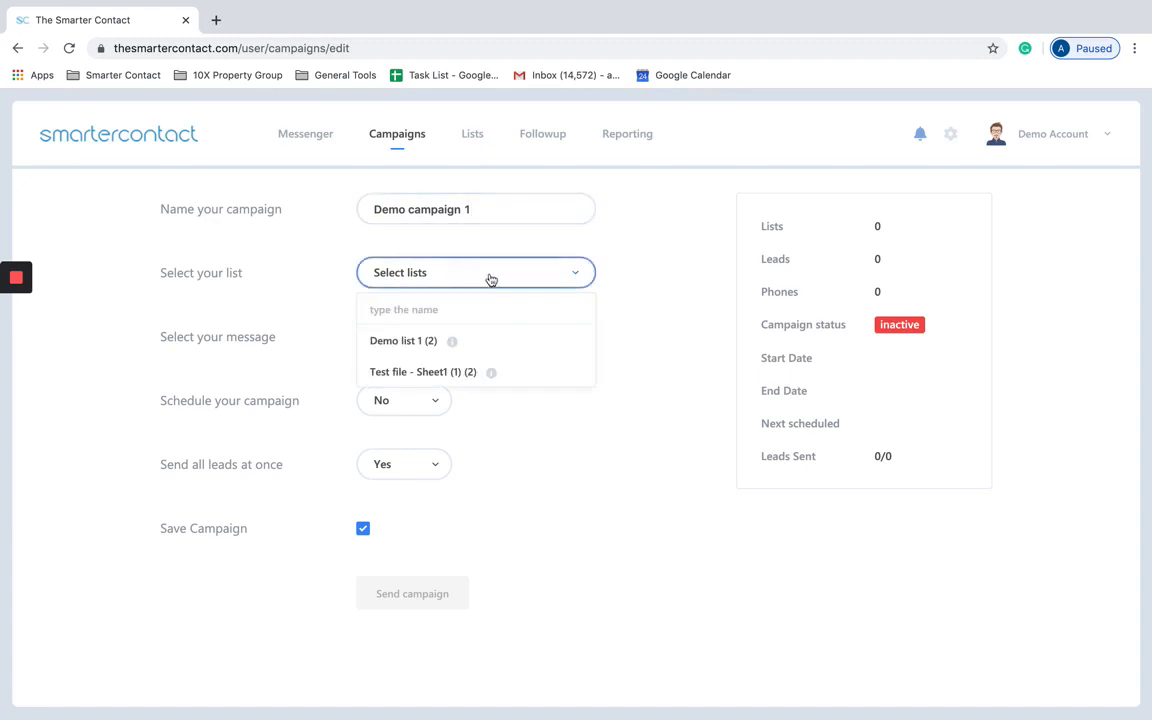
pyautogui.click(425, 343)
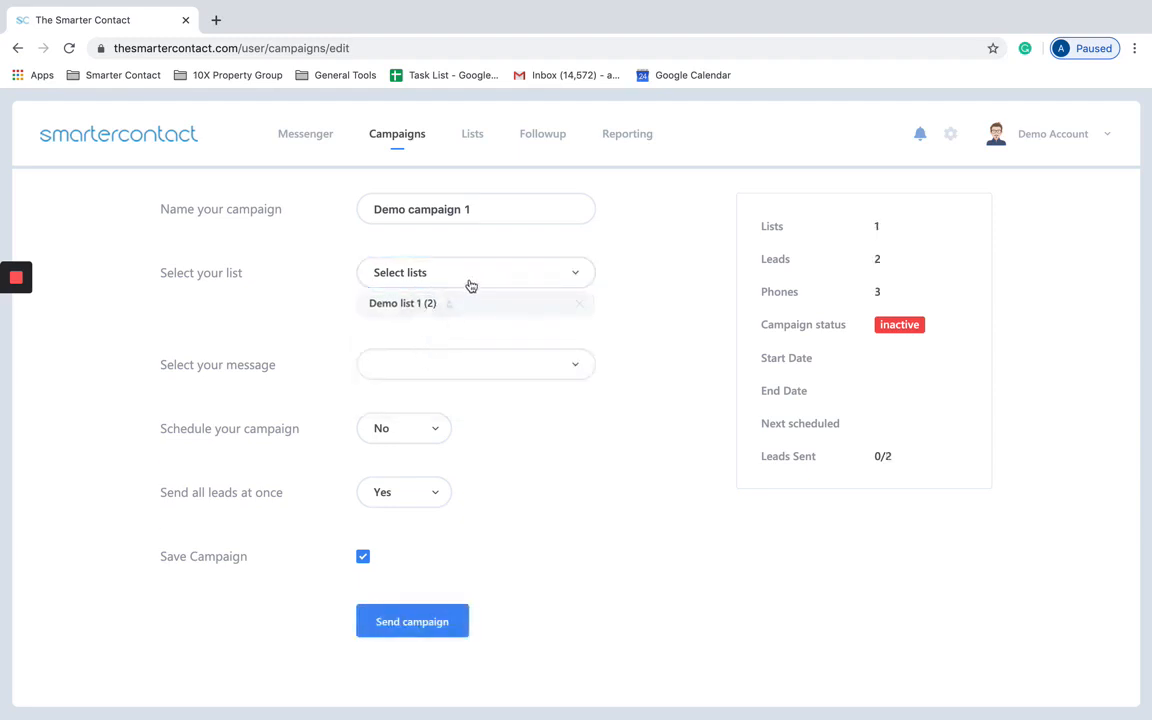
pyautogui.click(470, 280)
pyautogui.click(448, 340)
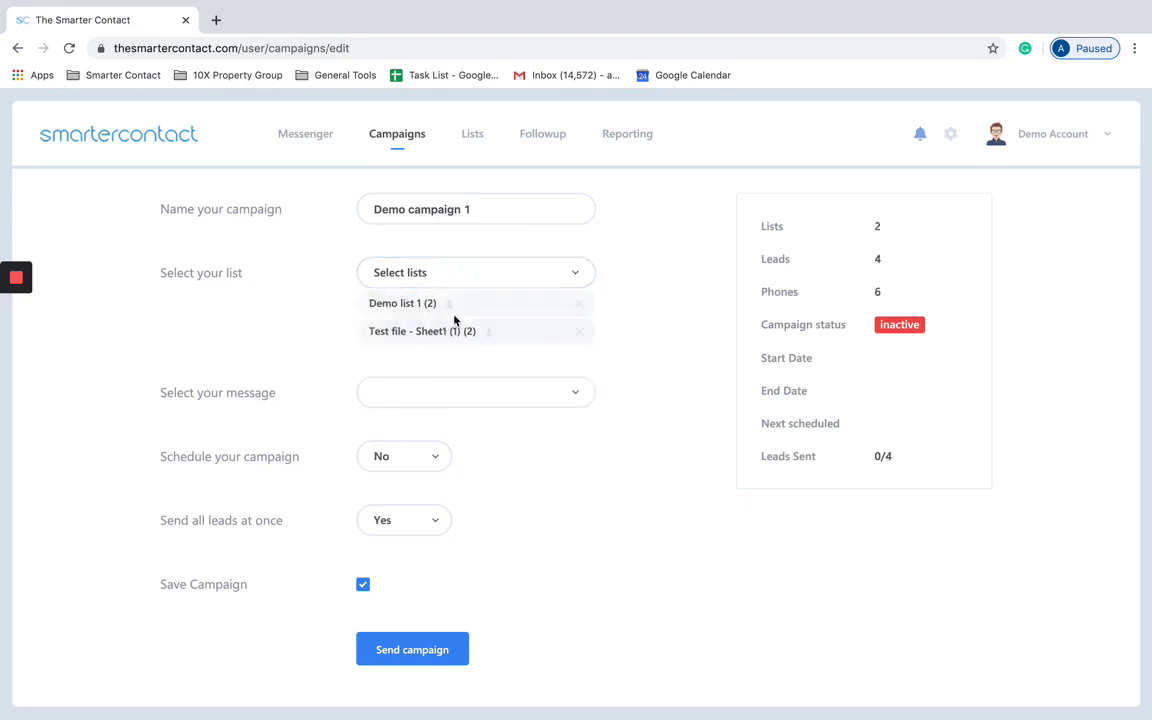
pyautogui.click(448, 307)
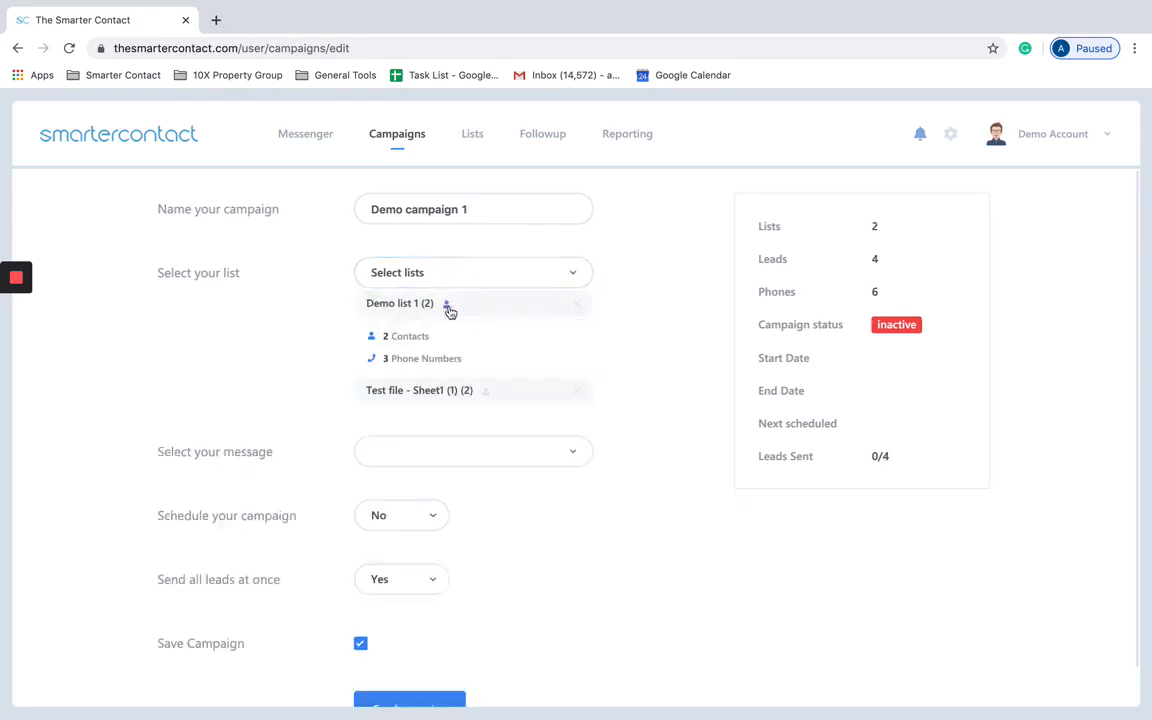
pyautogui.click(449, 310)
pyautogui.click(449, 310)
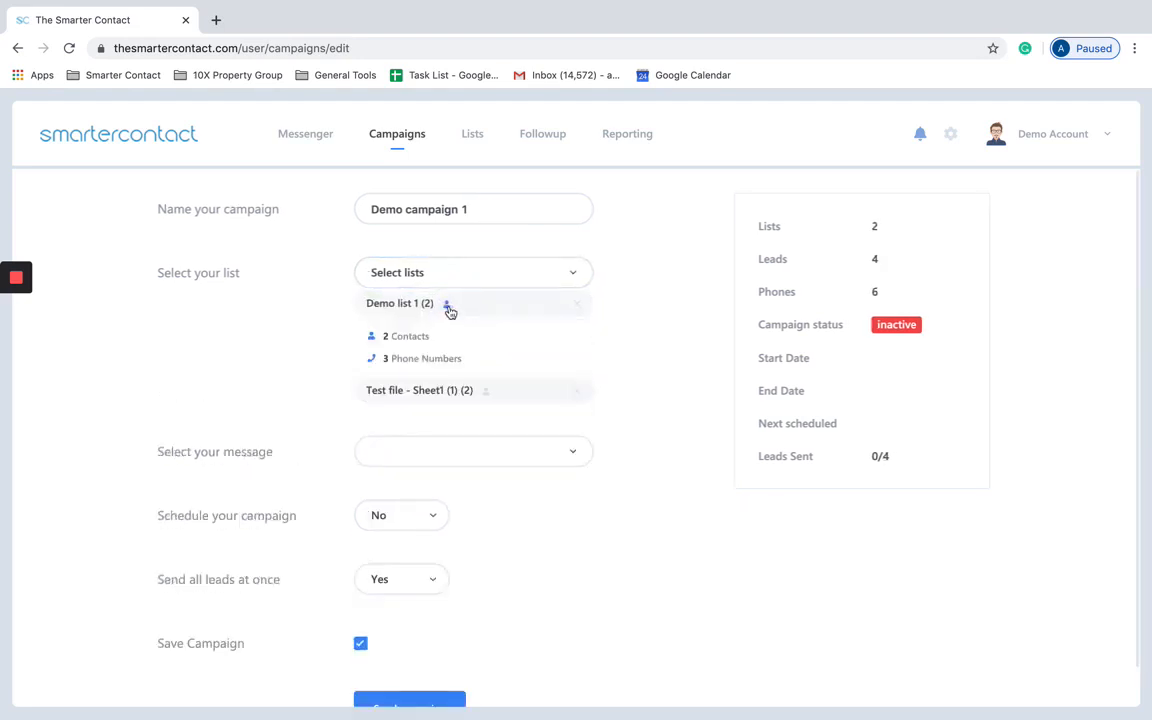
pyautogui.click(487, 393)
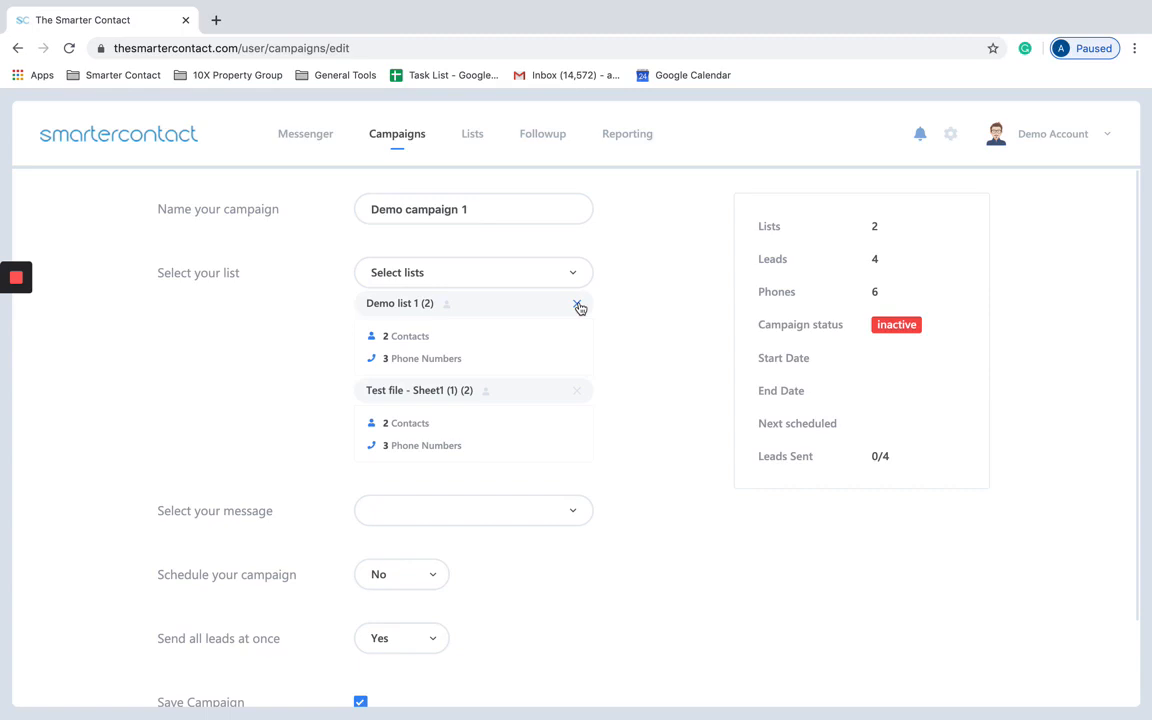
pyautogui.click(540, 277)
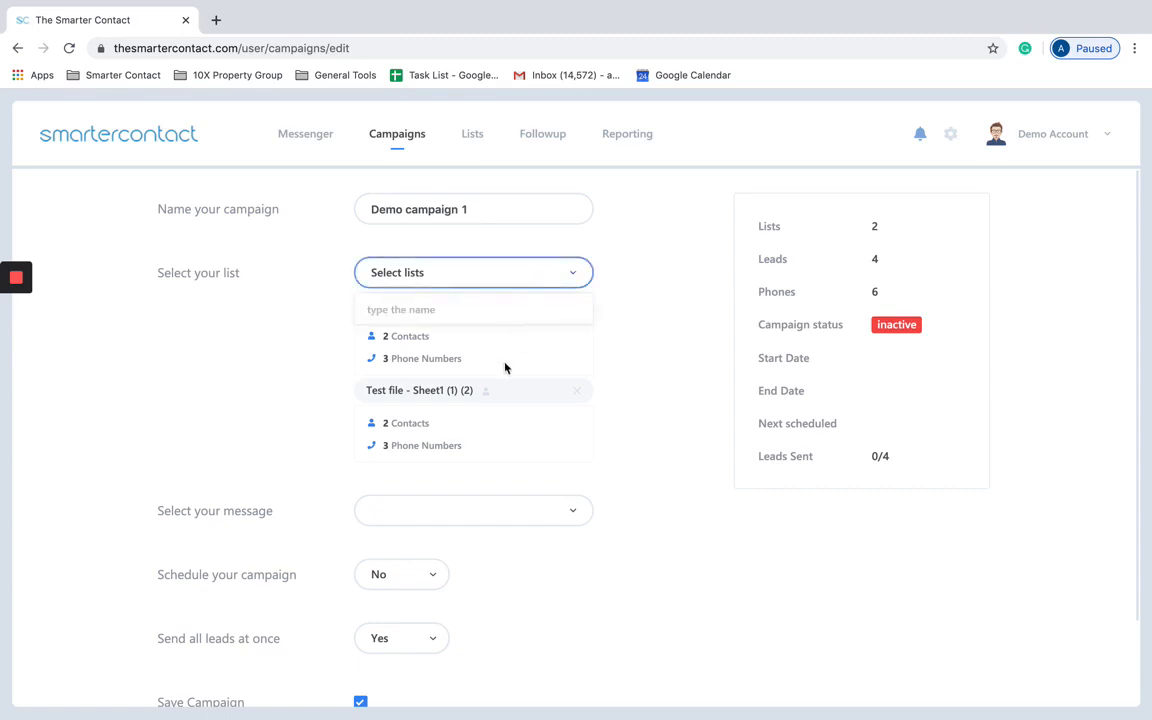
pyautogui.click(575, 277)
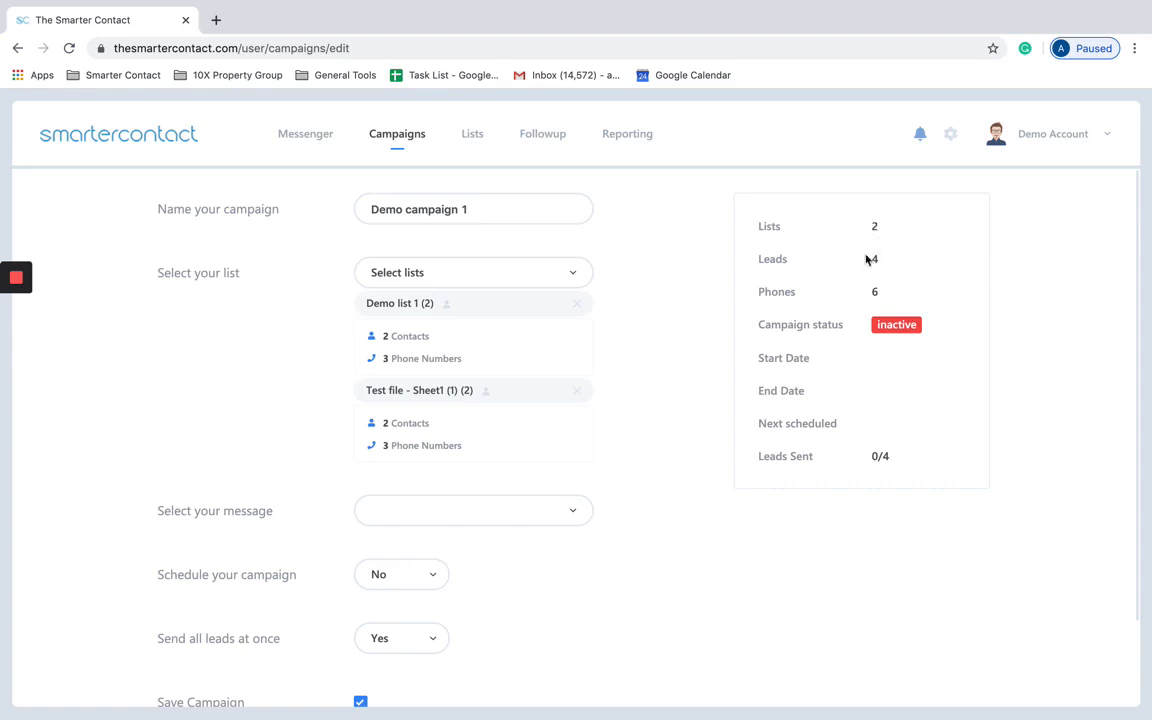
pyautogui.click(577, 304)
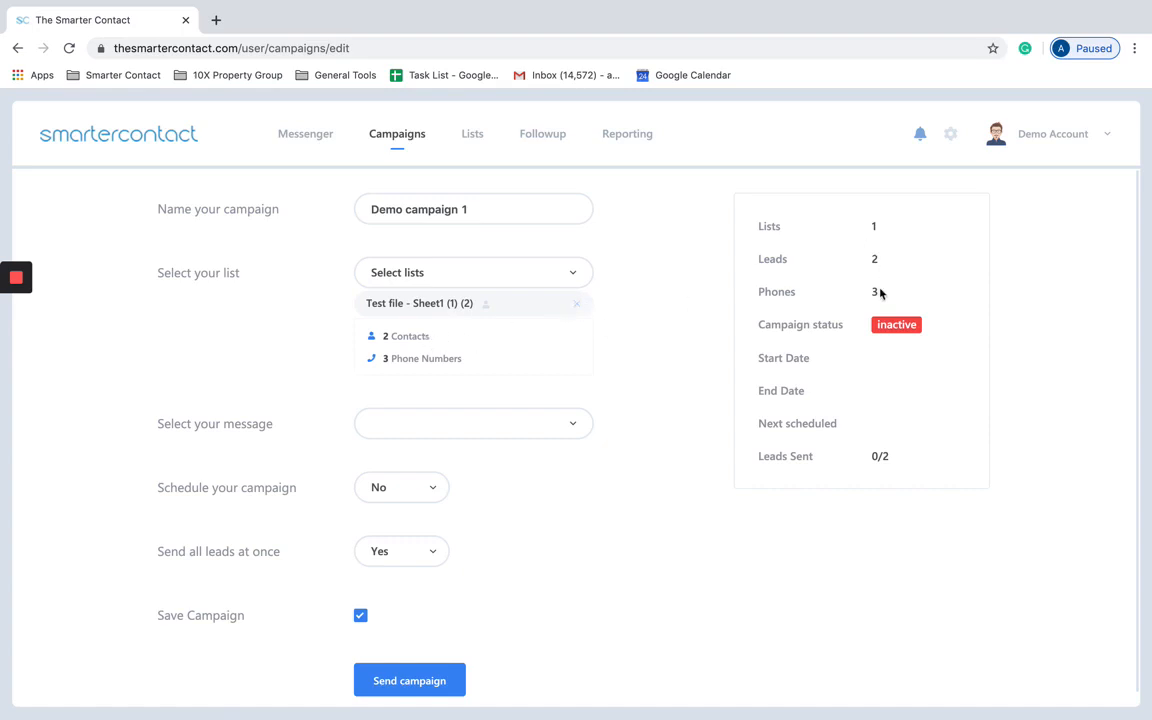
pyautogui.scroll(-1, 642, 373)
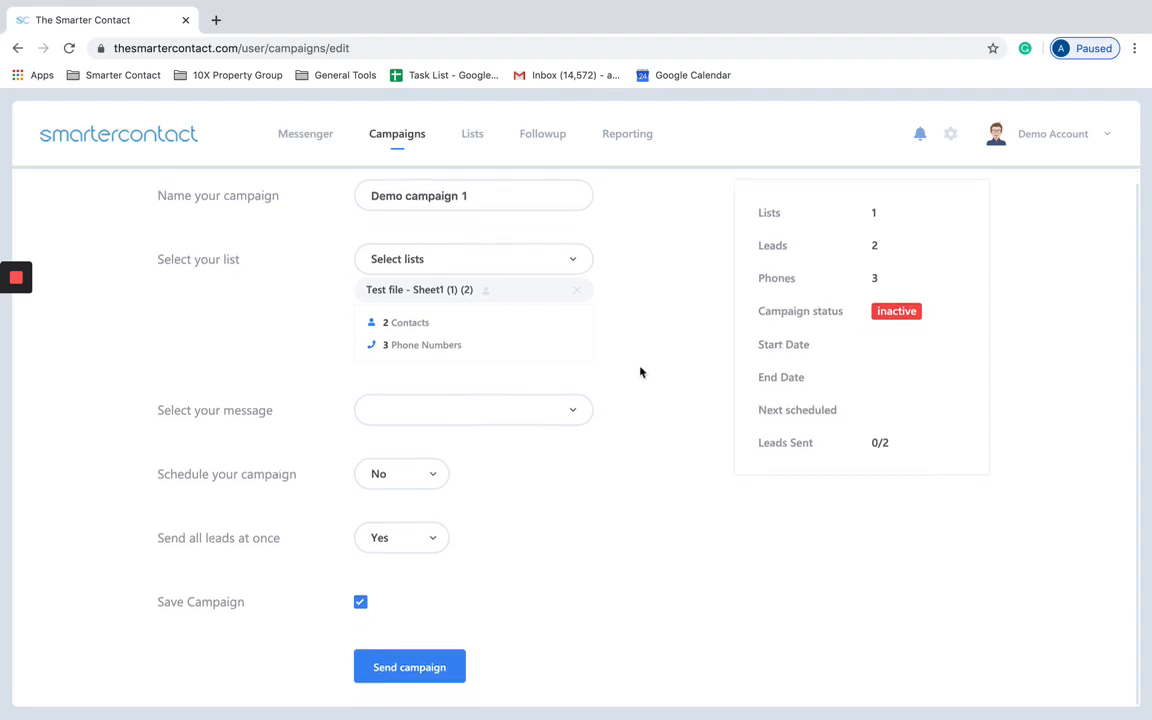
# Step: Choose Create New/Edit Message from the message dropdown to reach the SMS Message Template List
pyautogui.click(537, 416)
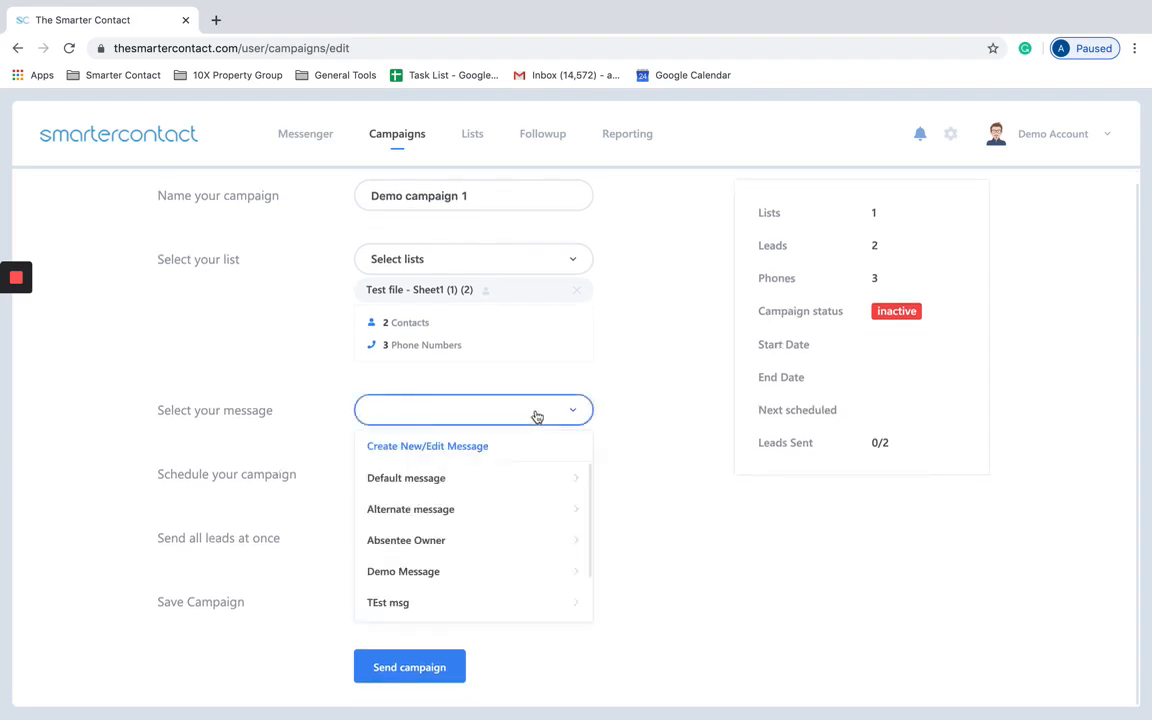
pyautogui.moveTo(509, 494)
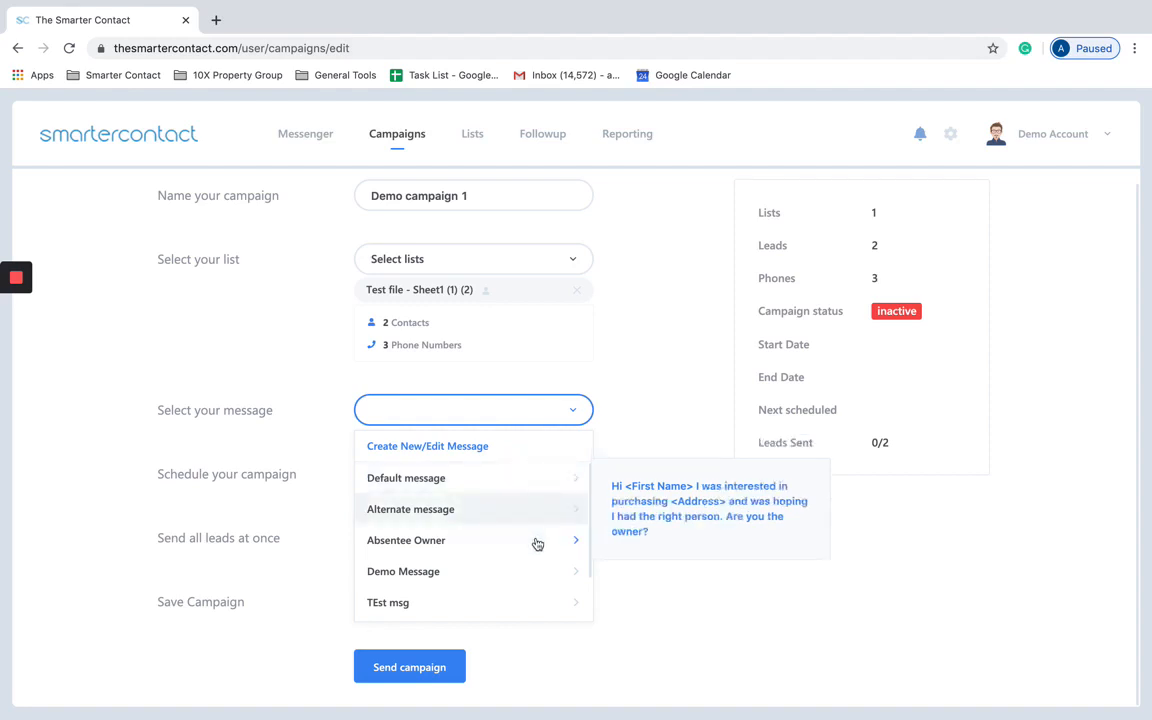
pyautogui.moveTo(533, 570)
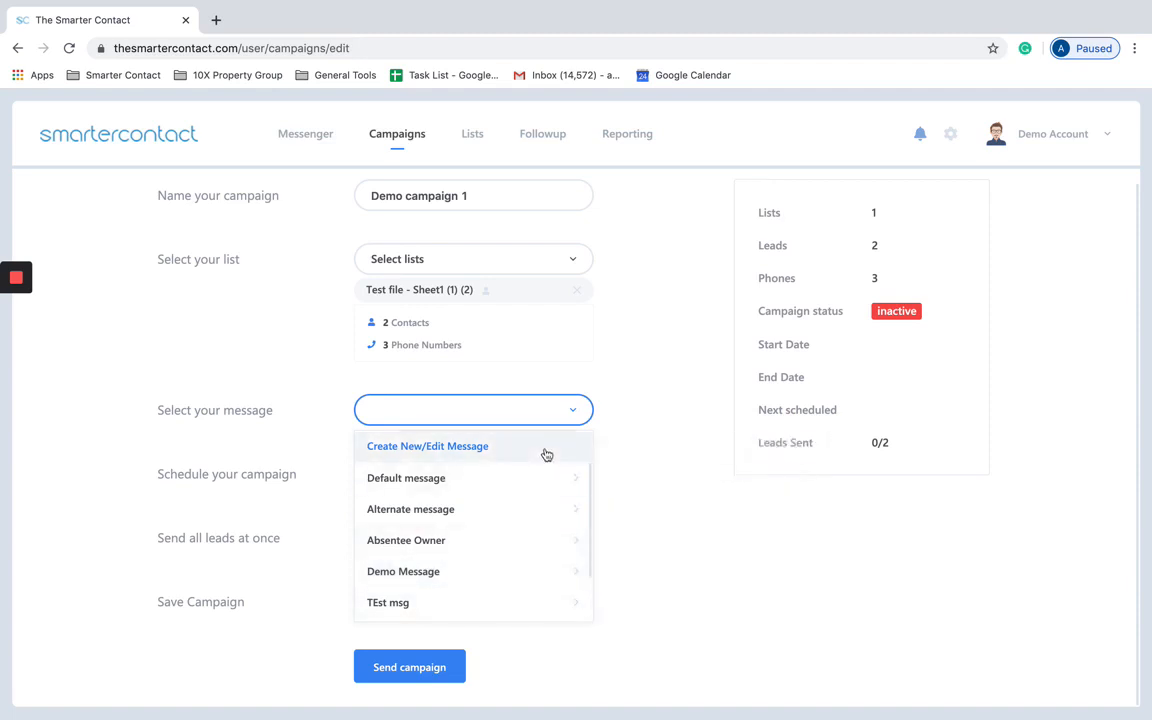
pyautogui.click(481, 451)
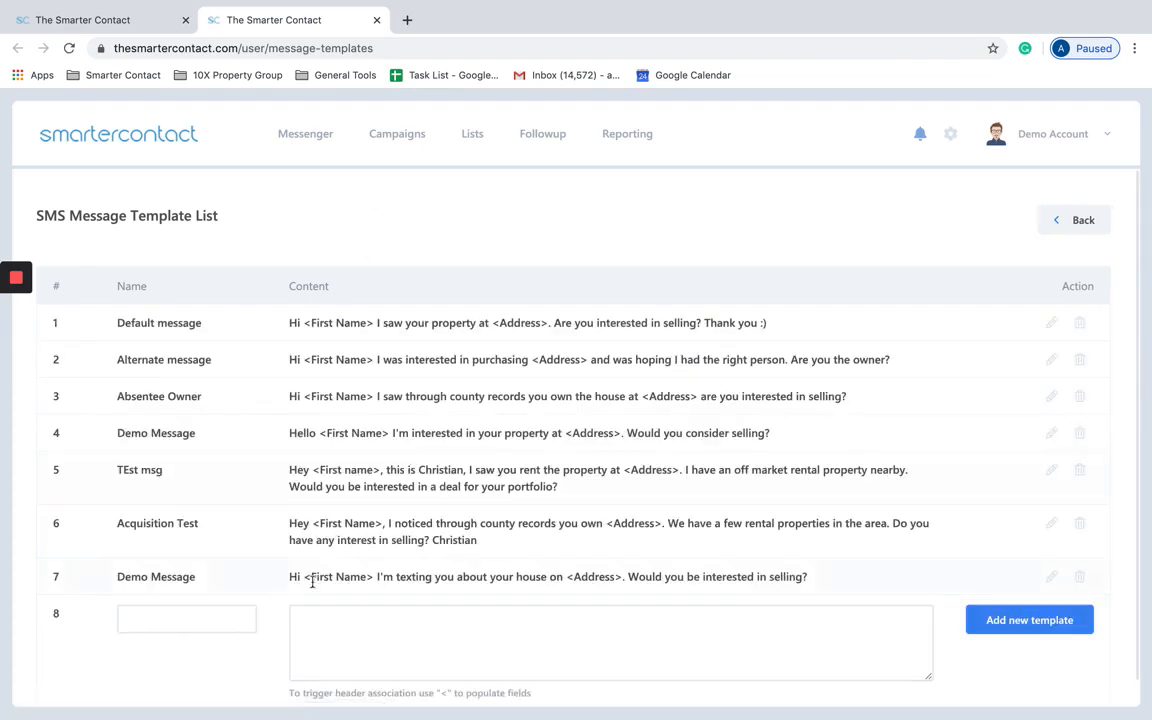
# Step: Name the new template in row 8 'Demo Message 1'
pyautogui.click(166, 627)
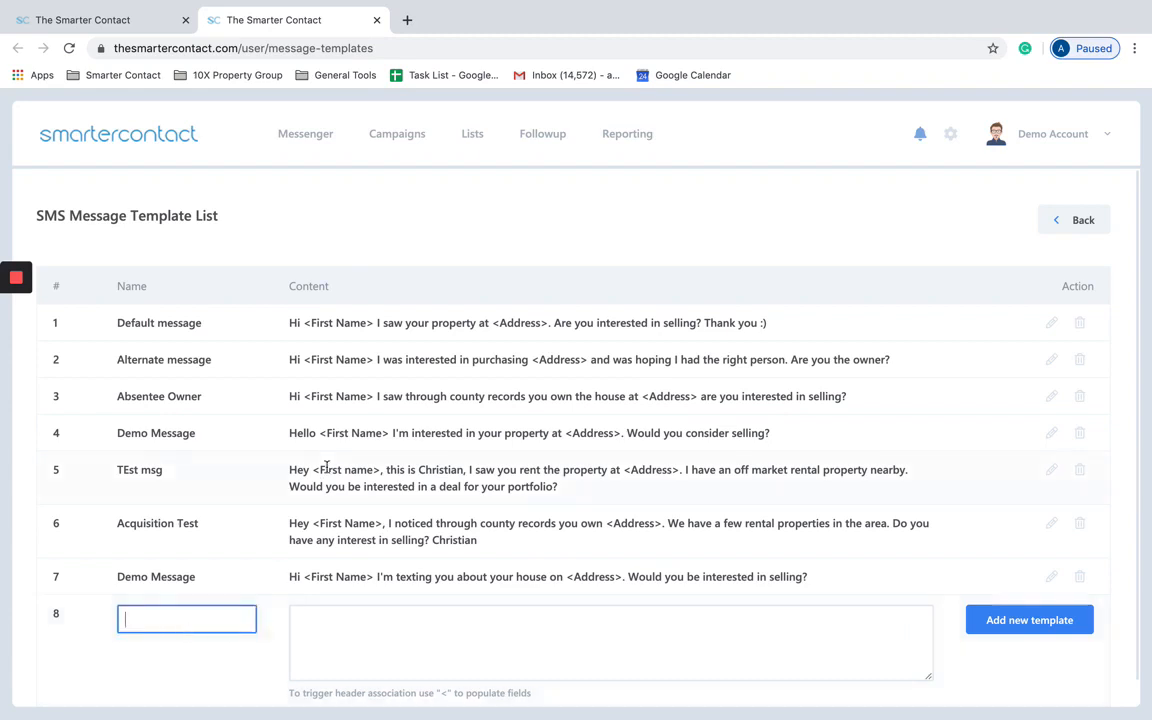
pyautogui.scroll(-1, 296, 422)
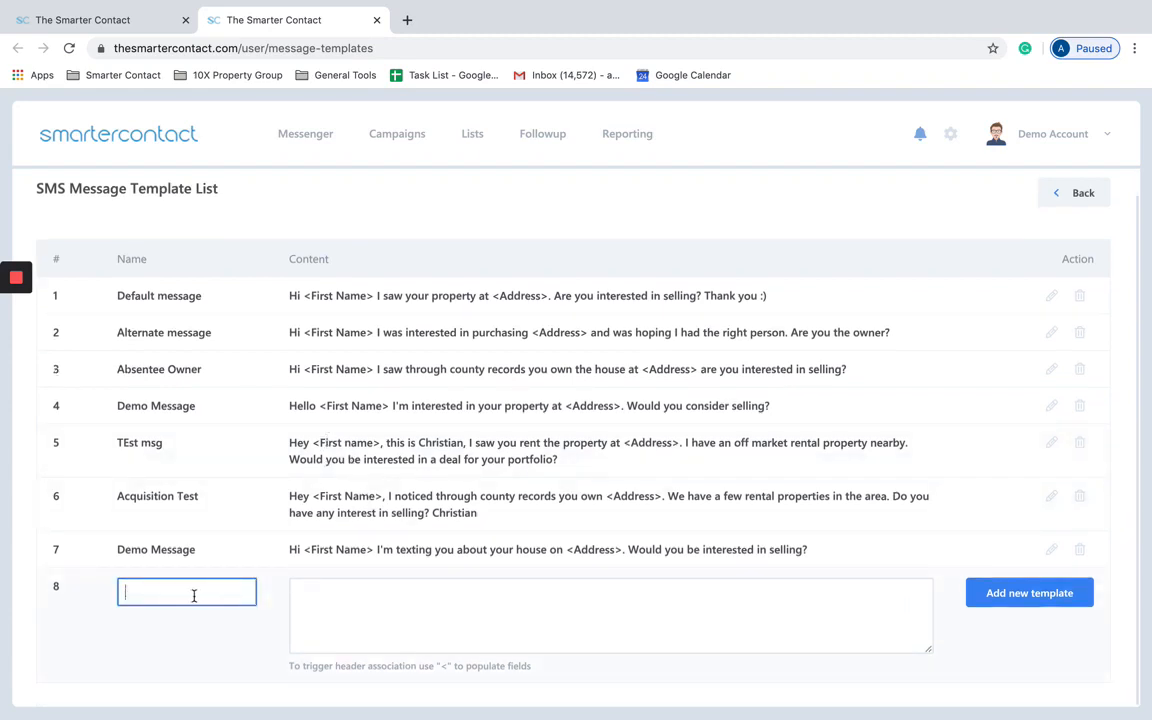
pyautogui.write('D')
pyautogui.press('BackSpace')
pyautogui.write('Demp Message 1')
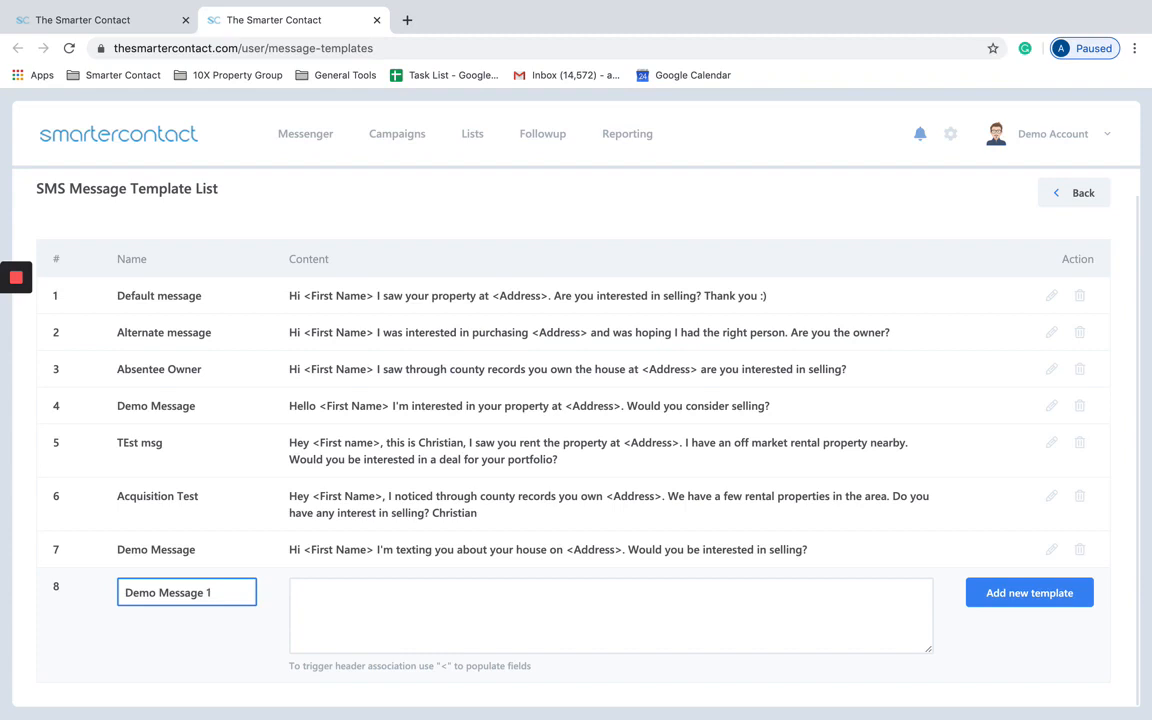
# Step: Write 'Hi <First Name> I'm interested in your property at <Address>. Would you consider selling?' and save the template
pyautogui.click(382, 608)
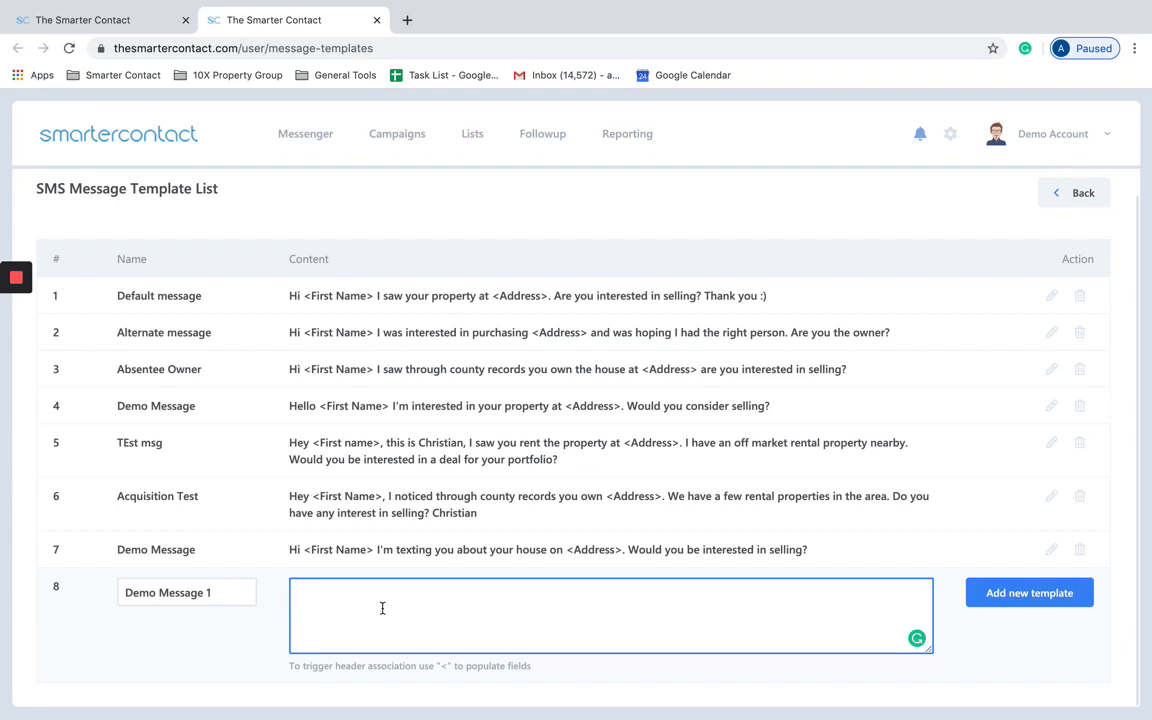
pyautogui.write('Hi <')
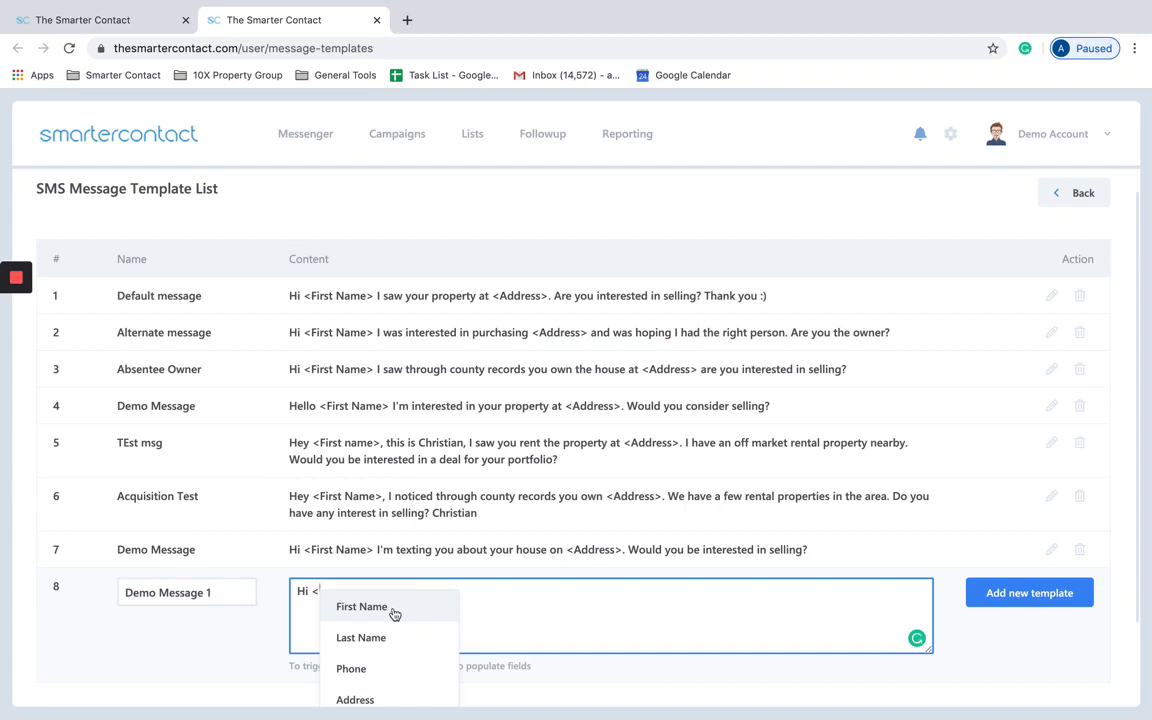
pyautogui.click(393, 612)
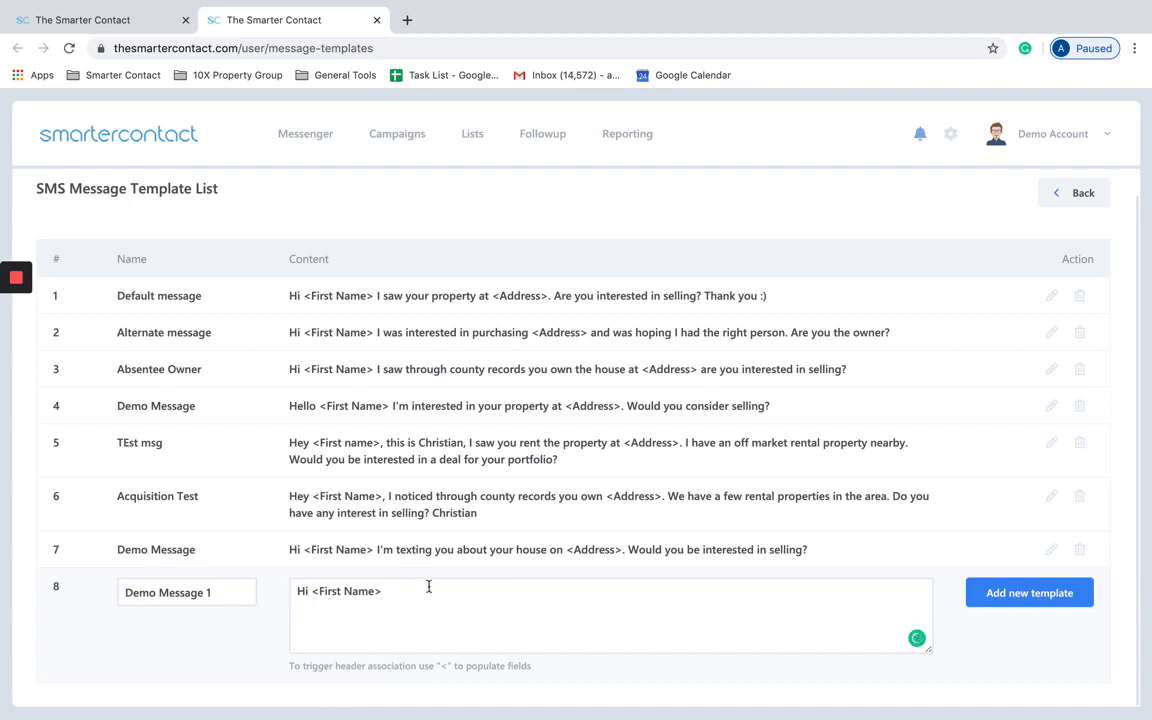
pyautogui.click(421, 595)
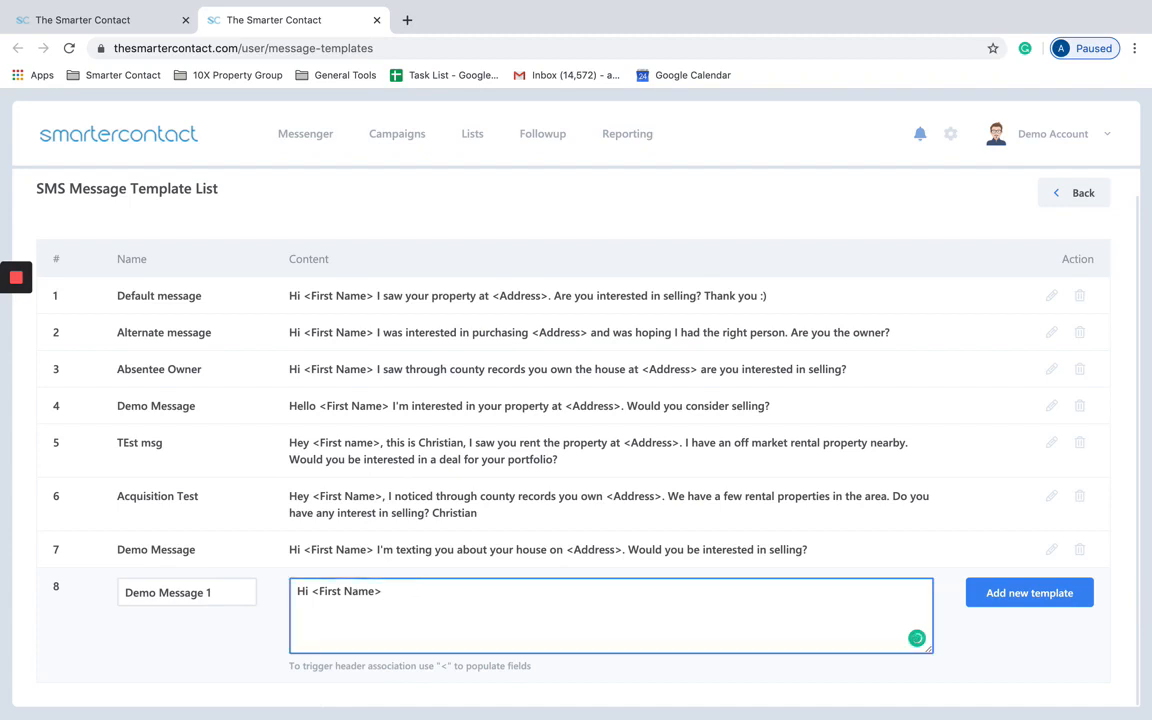
pyautogui.write("I'm interested in yo")
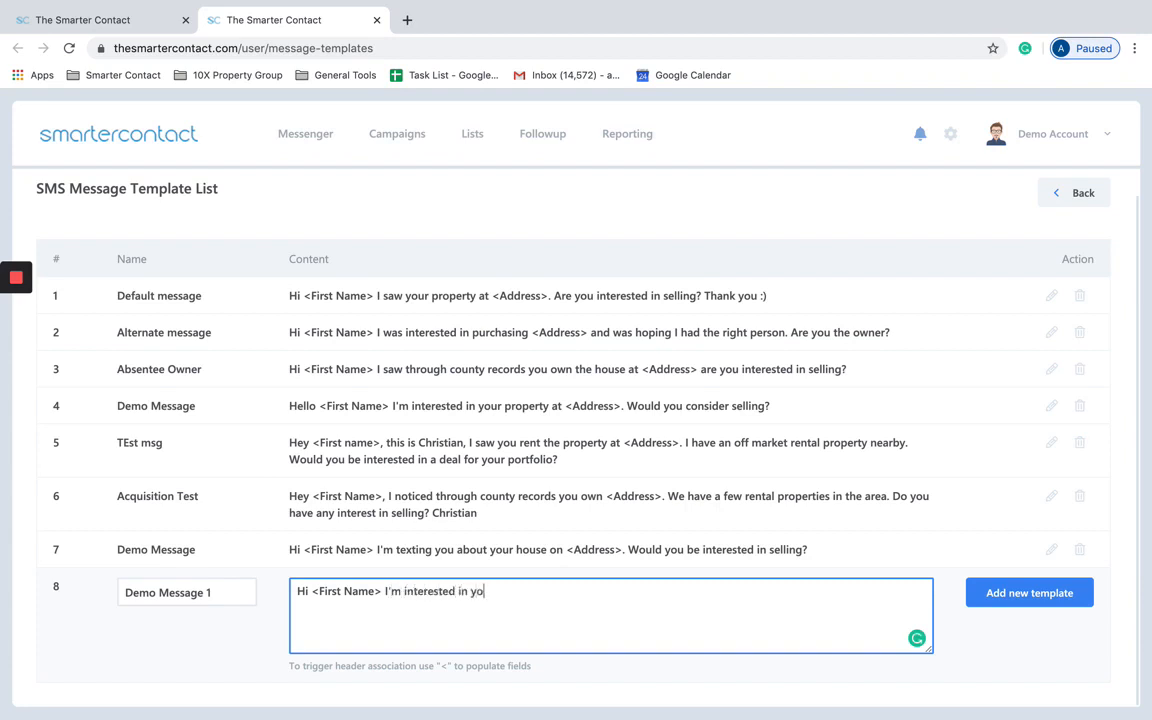
pyautogui.write('ur property at <')
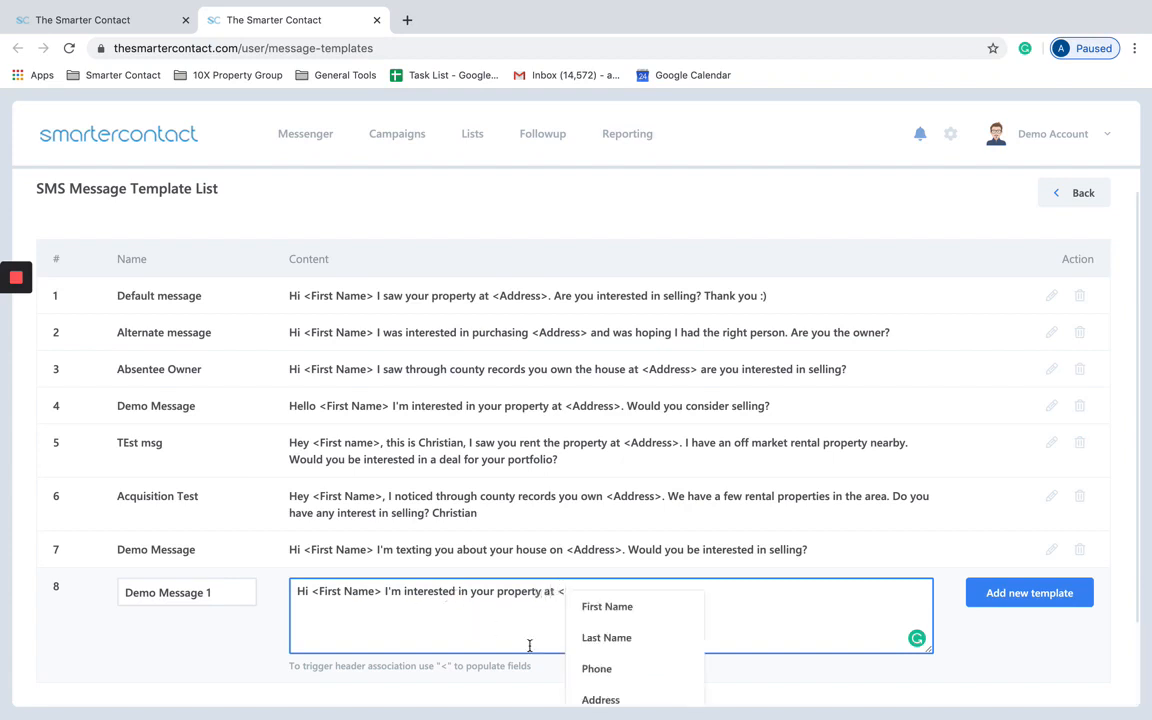
pyautogui.click(644, 700)
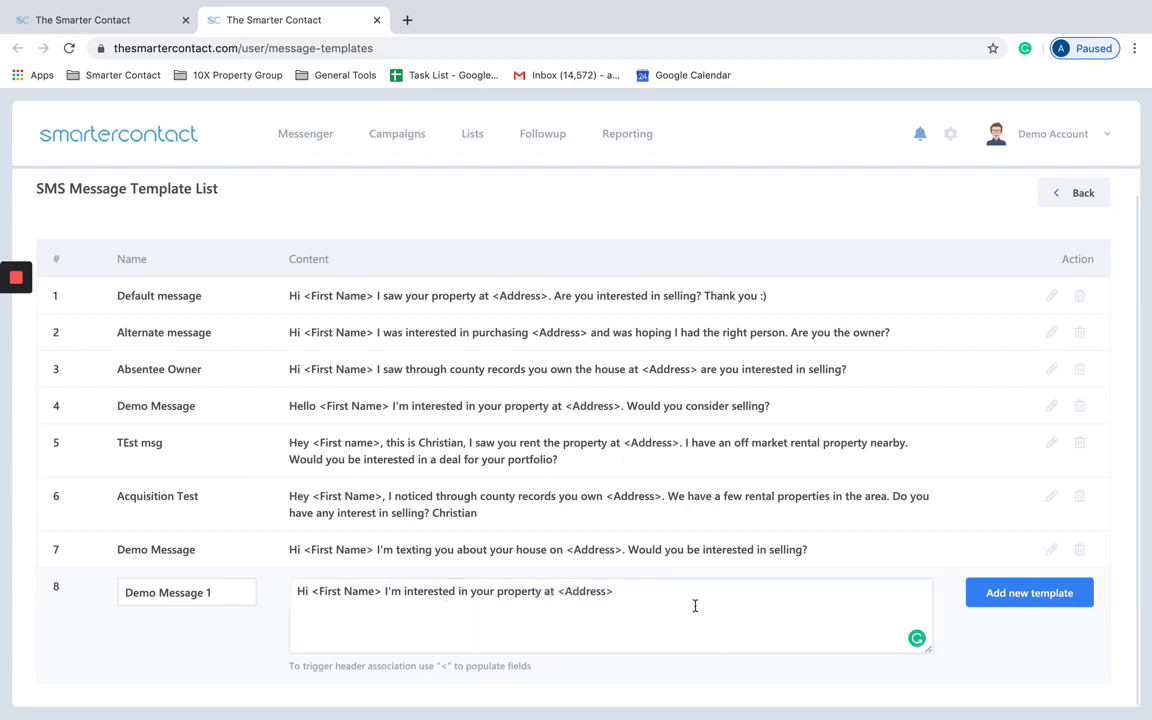
pyautogui.write('=')
pyautogui.press('BackSpace')
pyautogui.press('BackSpace')
pyautogui.write('.')
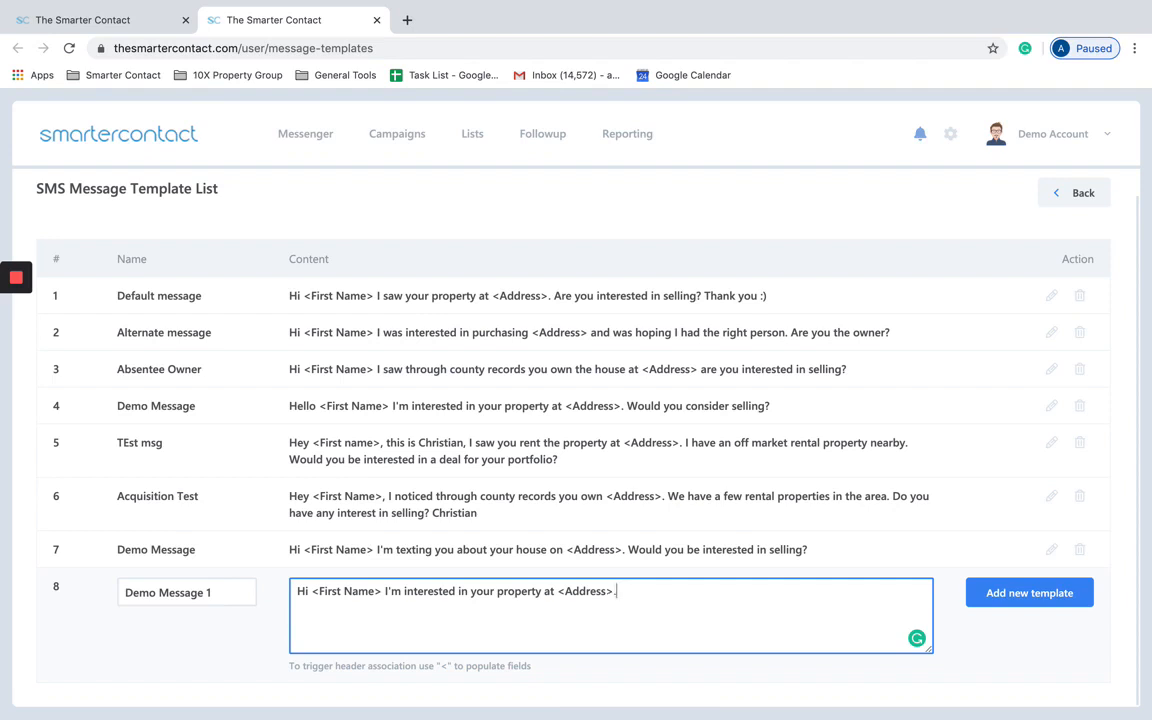
pyautogui.write('  Would you consider selling?')
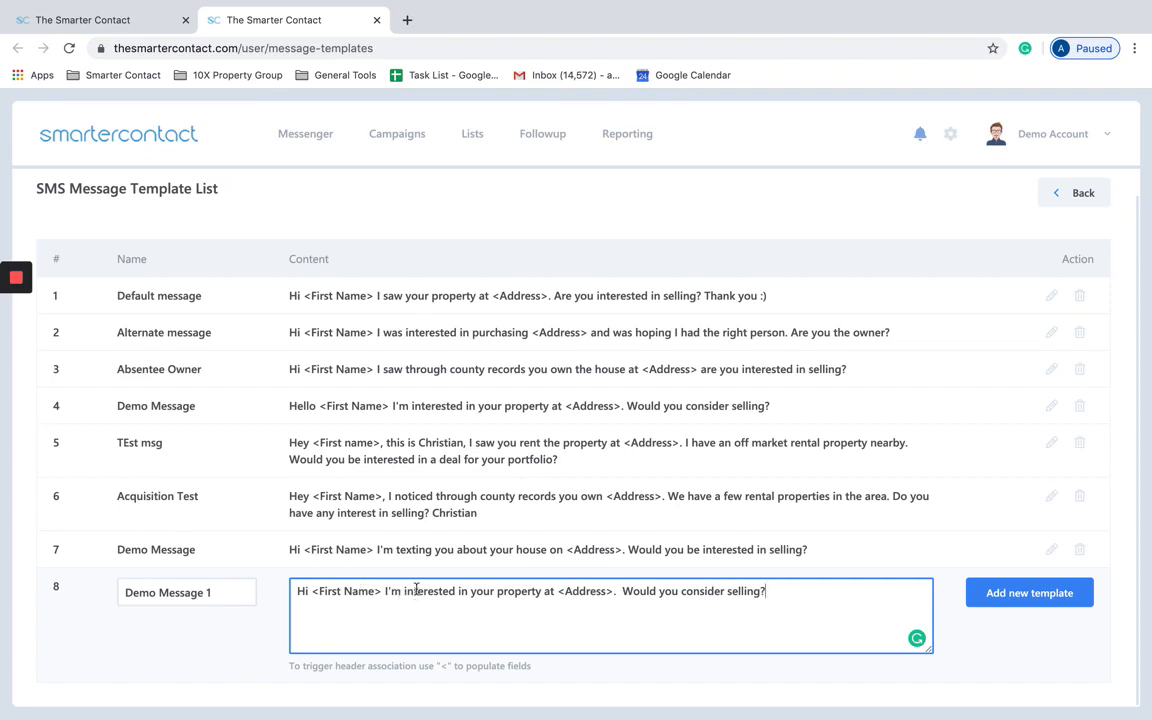
pyautogui.moveTo(382, 591); pyautogui.dragTo(313, 594)
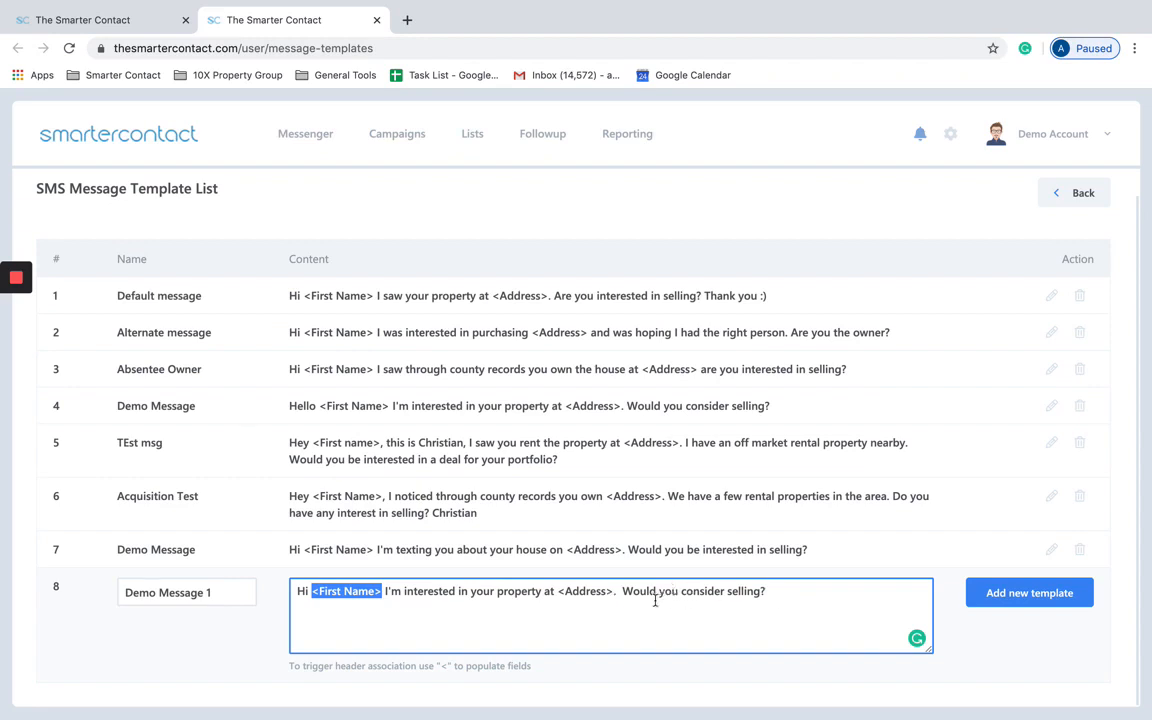
pyautogui.click(764, 605)
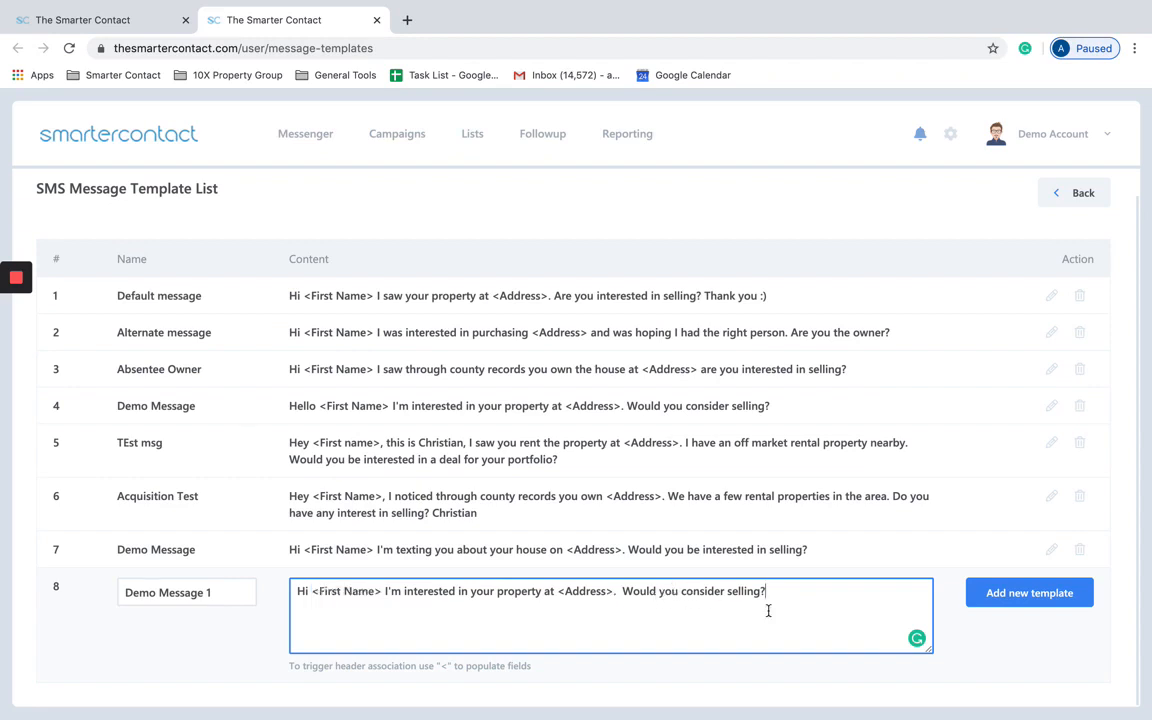
pyautogui.click(1030, 593)
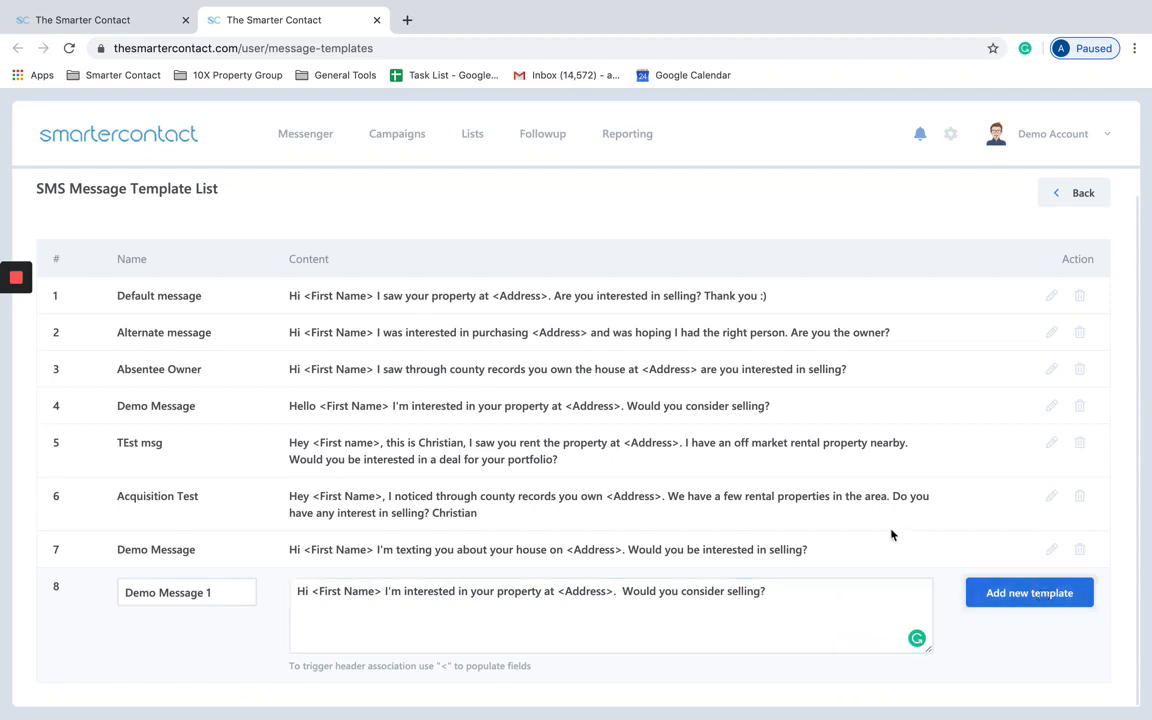
pyautogui.scroll(-1, 670, 492)
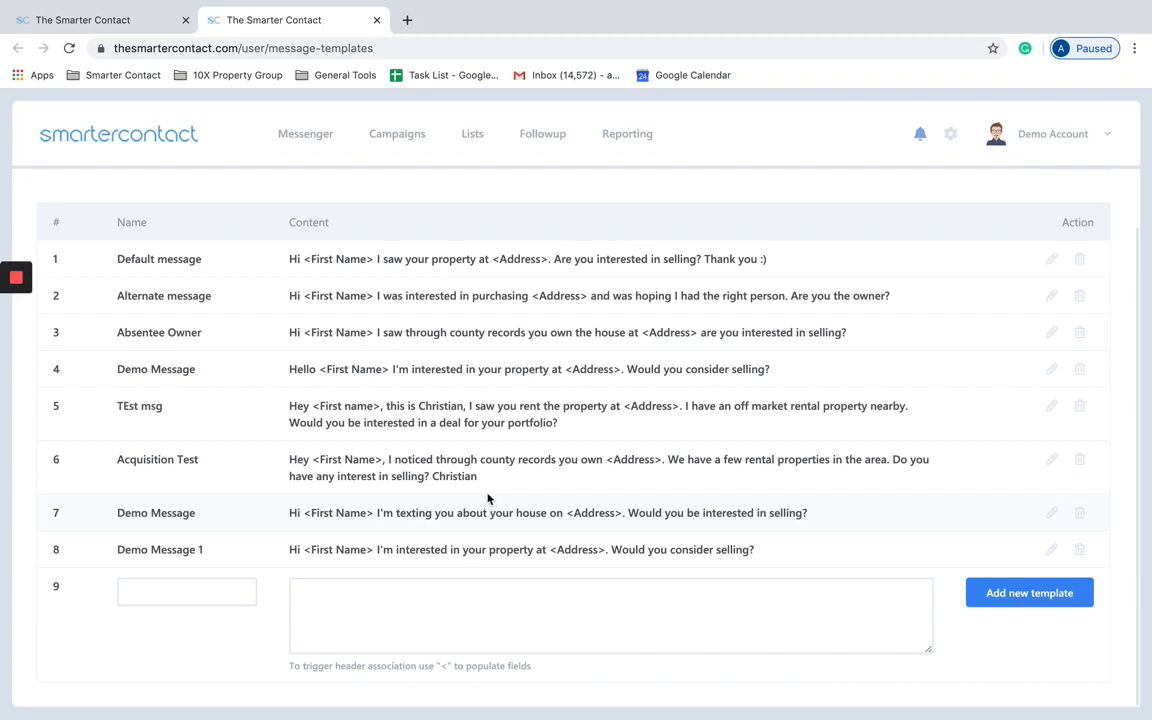
pyautogui.click(347, 595)
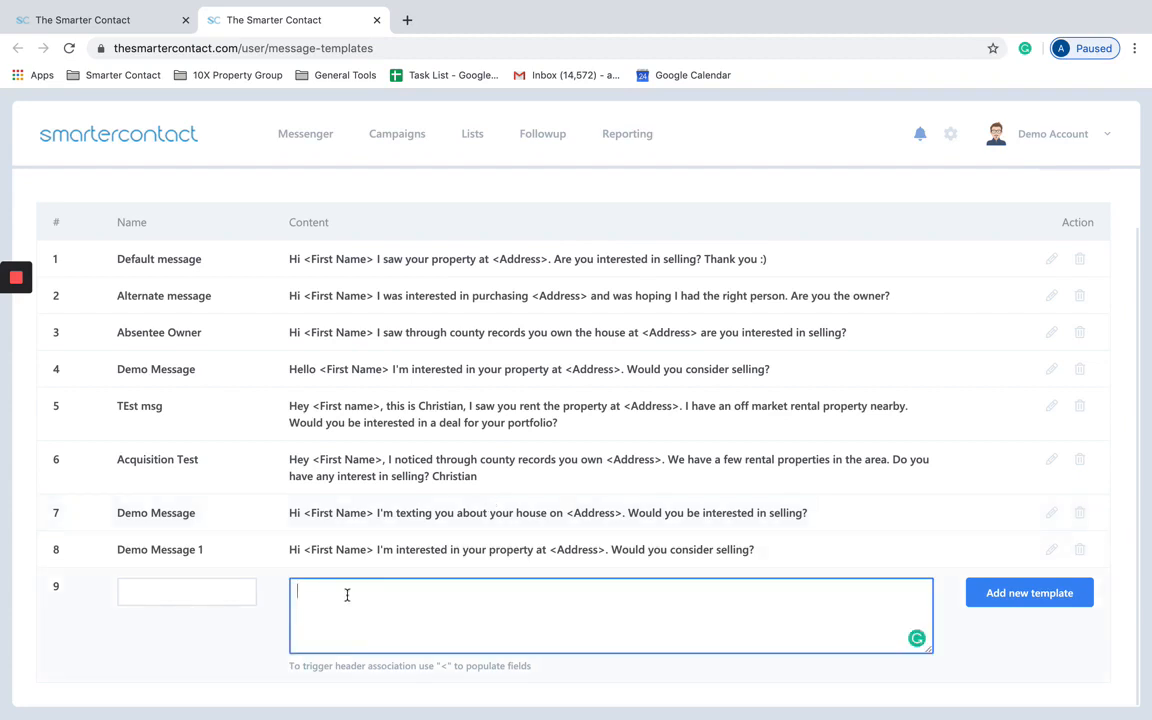
pyautogui.write('<')
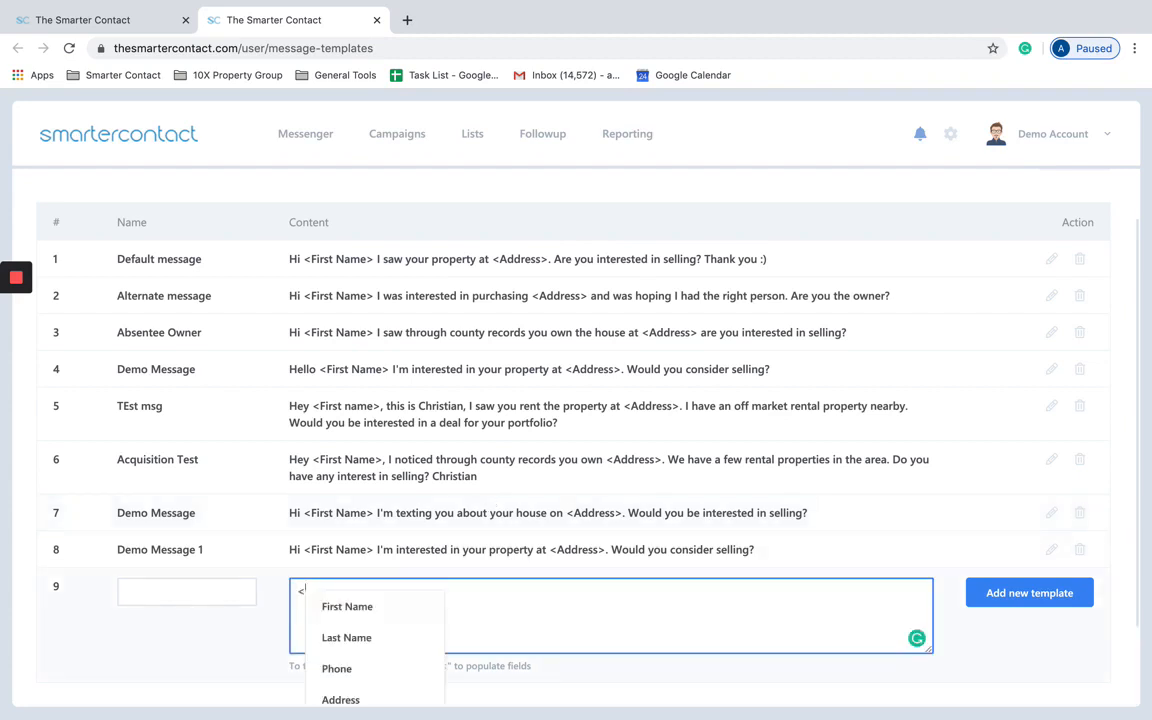
pyautogui.click(428, 607)
pyautogui.press('super+a')
pyautogui.press('BackSpace')
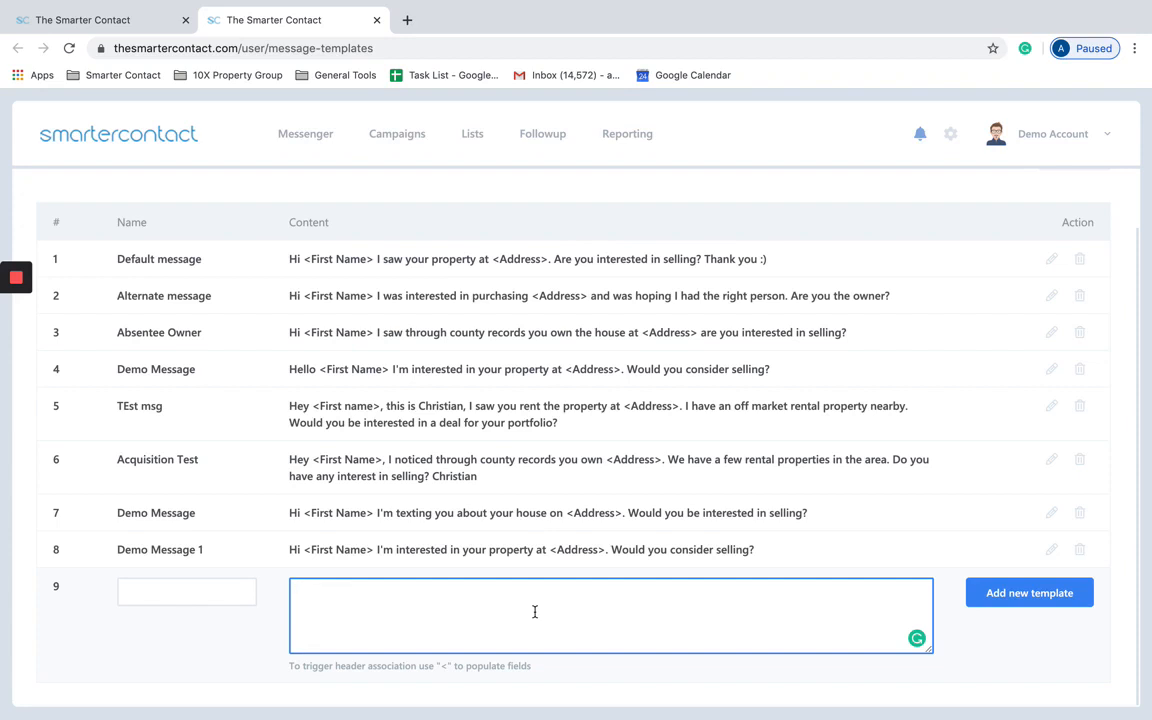
pyautogui.write('www.')
pyautogui.moveTo(432, 602); pyautogui.dragTo(311, 576)
pyautogui.press('BackSpace')
pyautogui.write('call me back at 813-555')
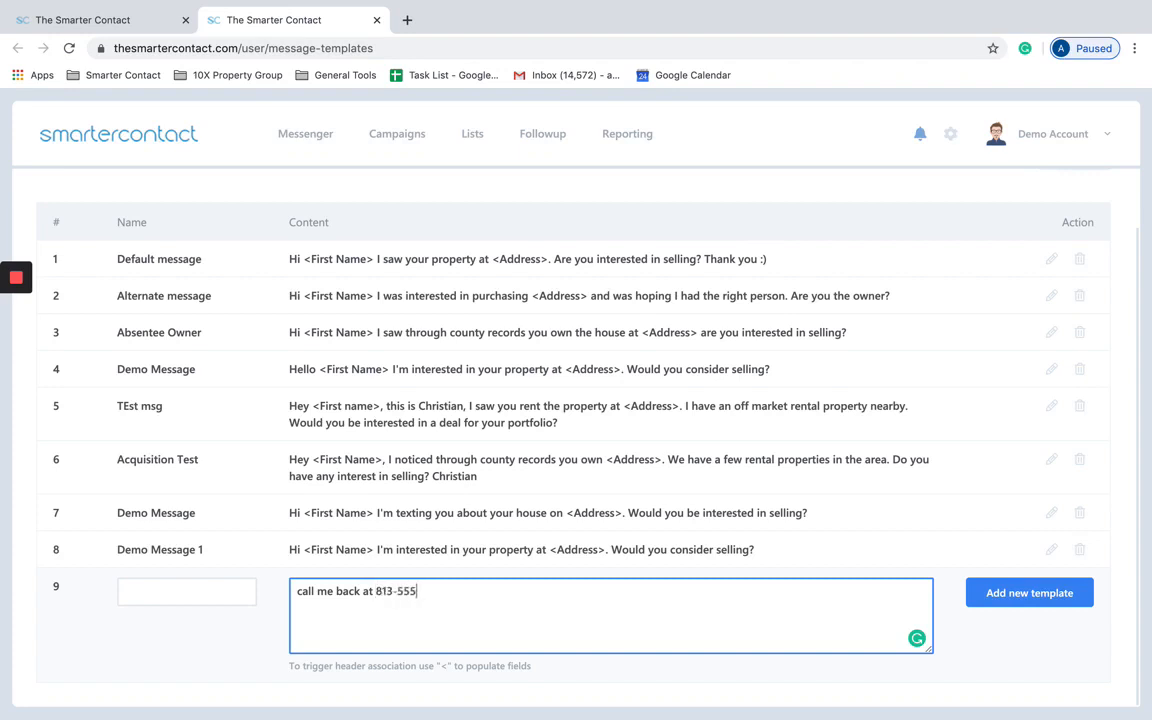
pyautogui.write('-5555')
pyautogui.moveTo(463, 599); pyautogui.dragTo(302, 560)
pyautogui.press('BackSpace')
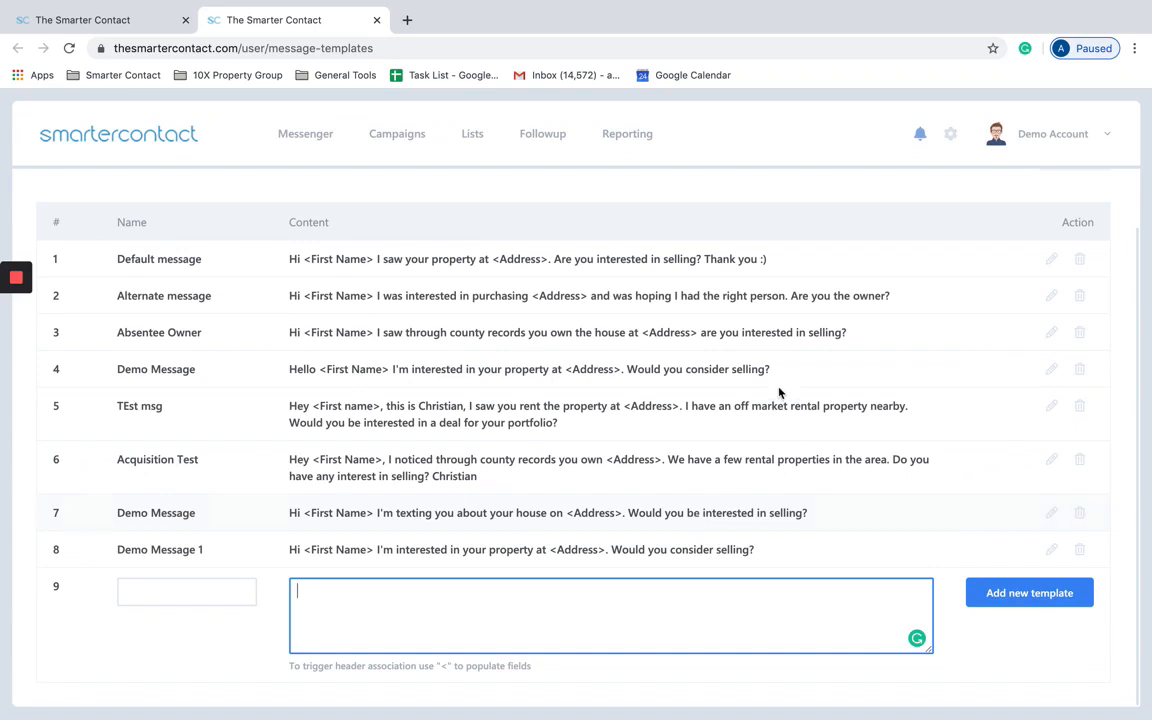
pyautogui.scroll(1, 787, 250)
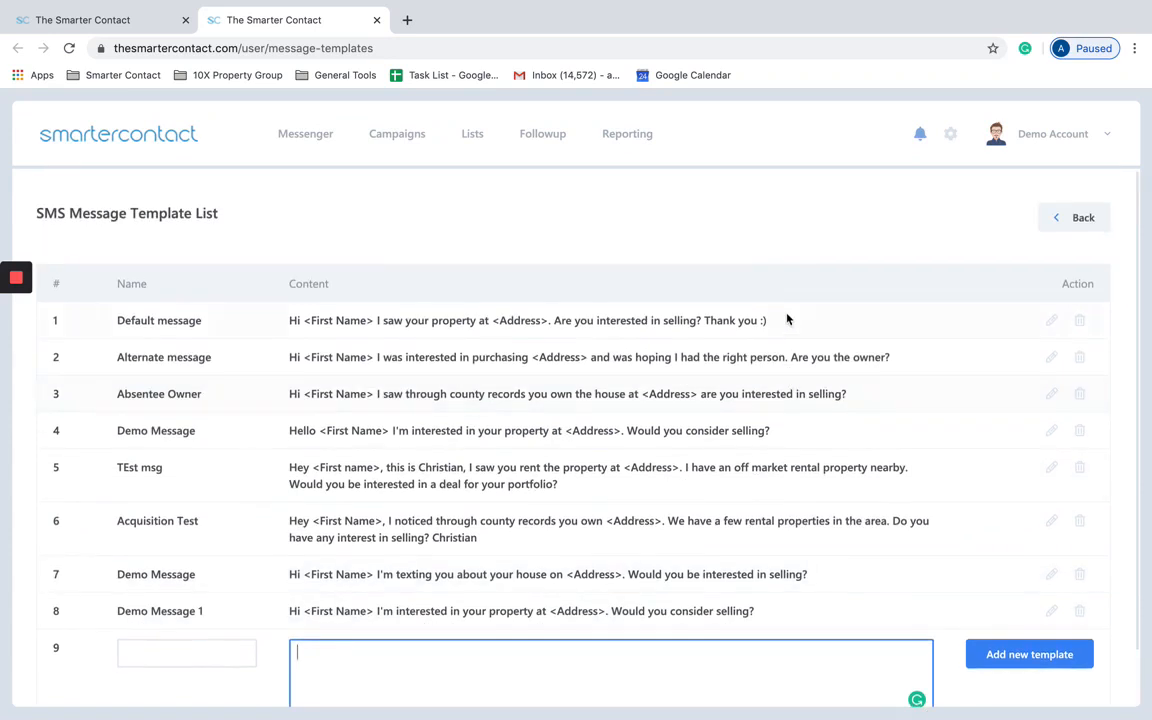
# Step: Return to the campaign setup and select Demo Message 1 as the campaign message
pyautogui.click(1076, 220)
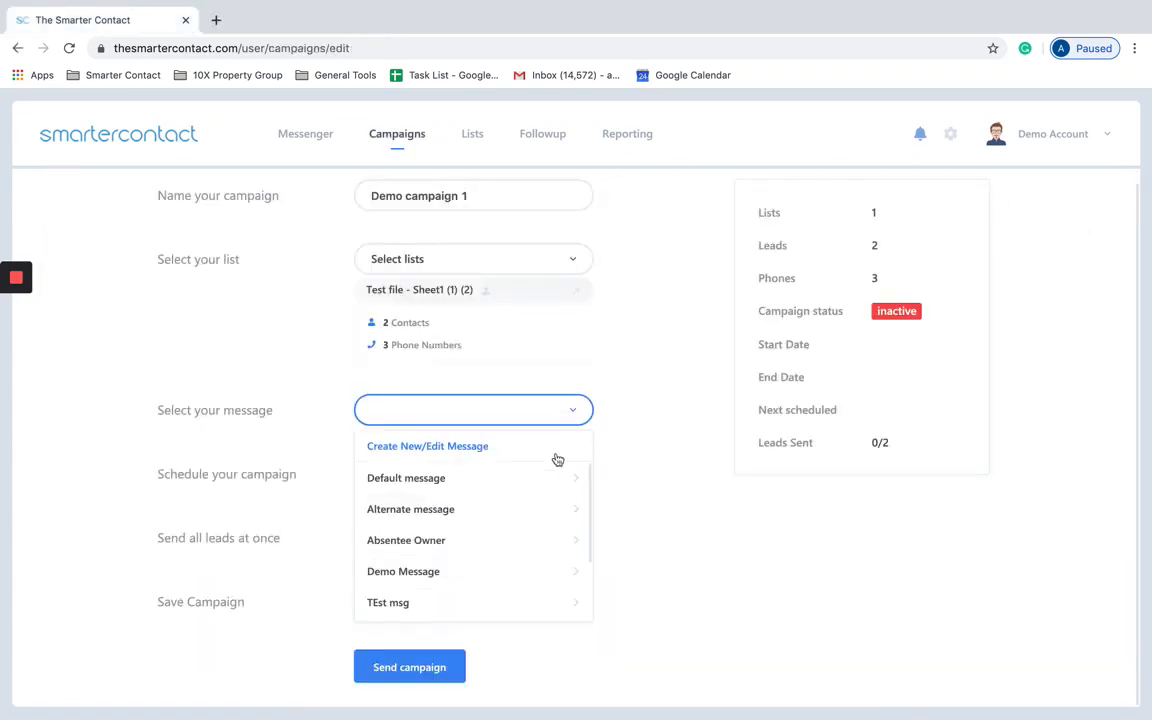
pyautogui.scroll(-2, 496, 517)
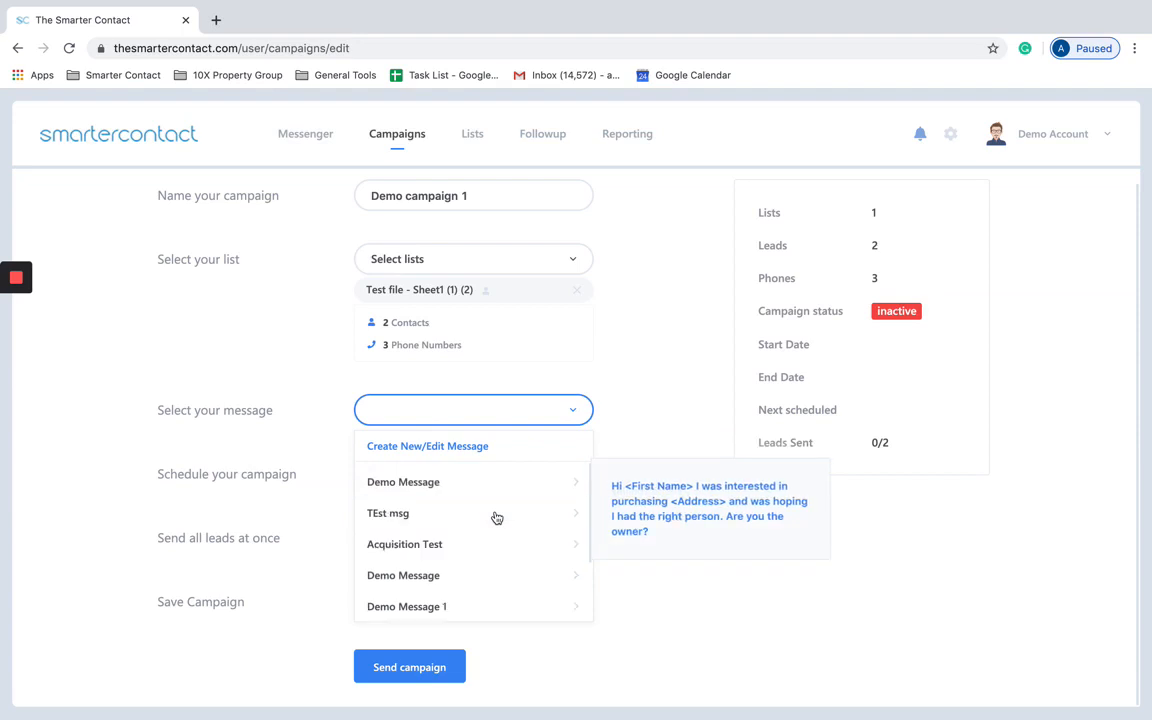
pyautogui.click(490, 609)
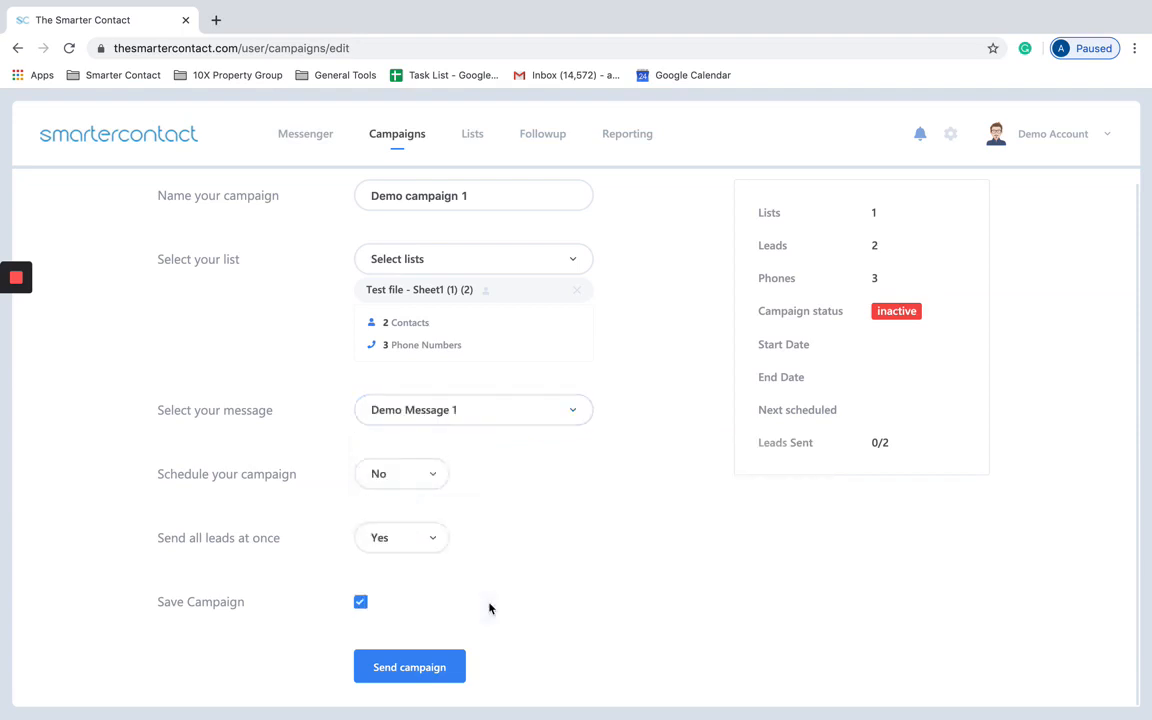
# Step: Turn scheduling on and set the campaign start to 26 Jan 2020 at 01:00 PM
pyautogui.click(432, 476)
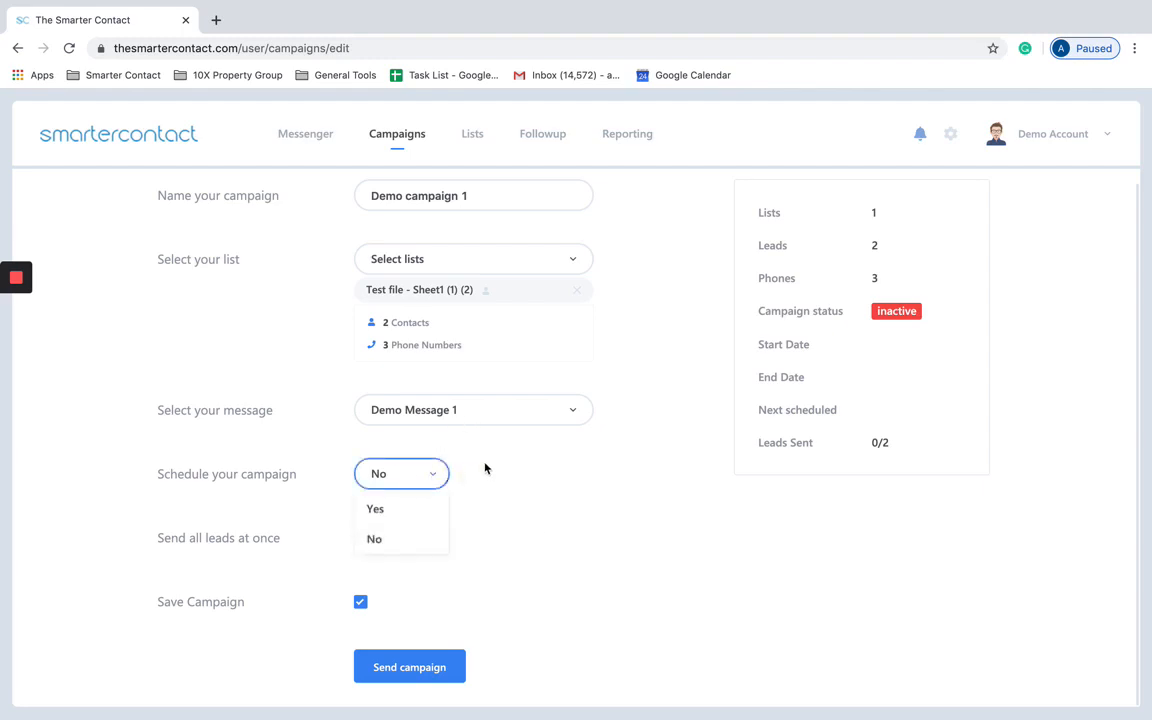
pyautogui.click(418, 511)
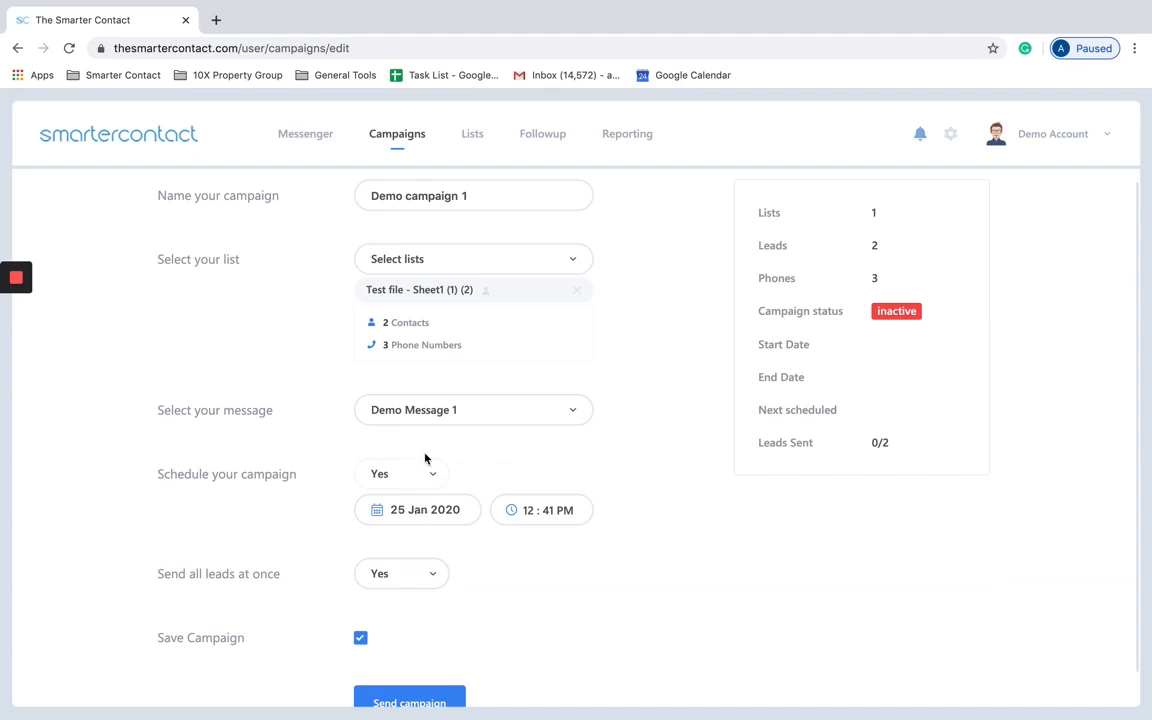
pyautogui.click(430, 511)
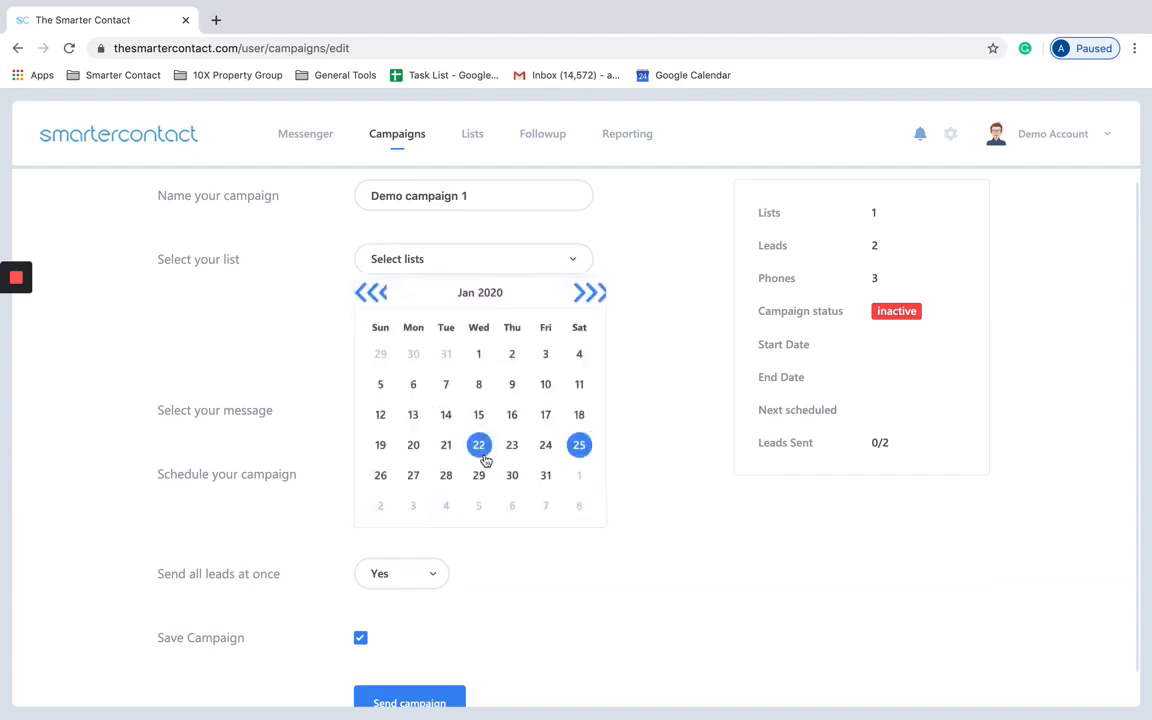
pyautogui.click(389, 476)
pyautogui.scroll(-1, 530, 548)
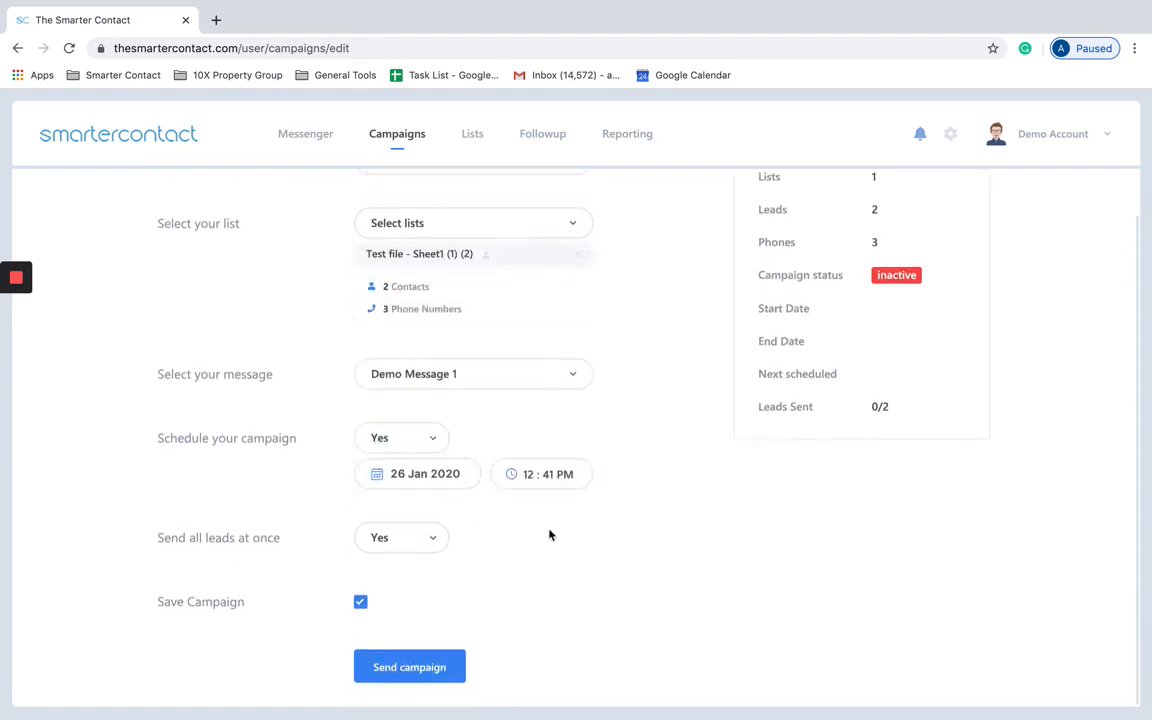
pyautogui.click(520, 474)
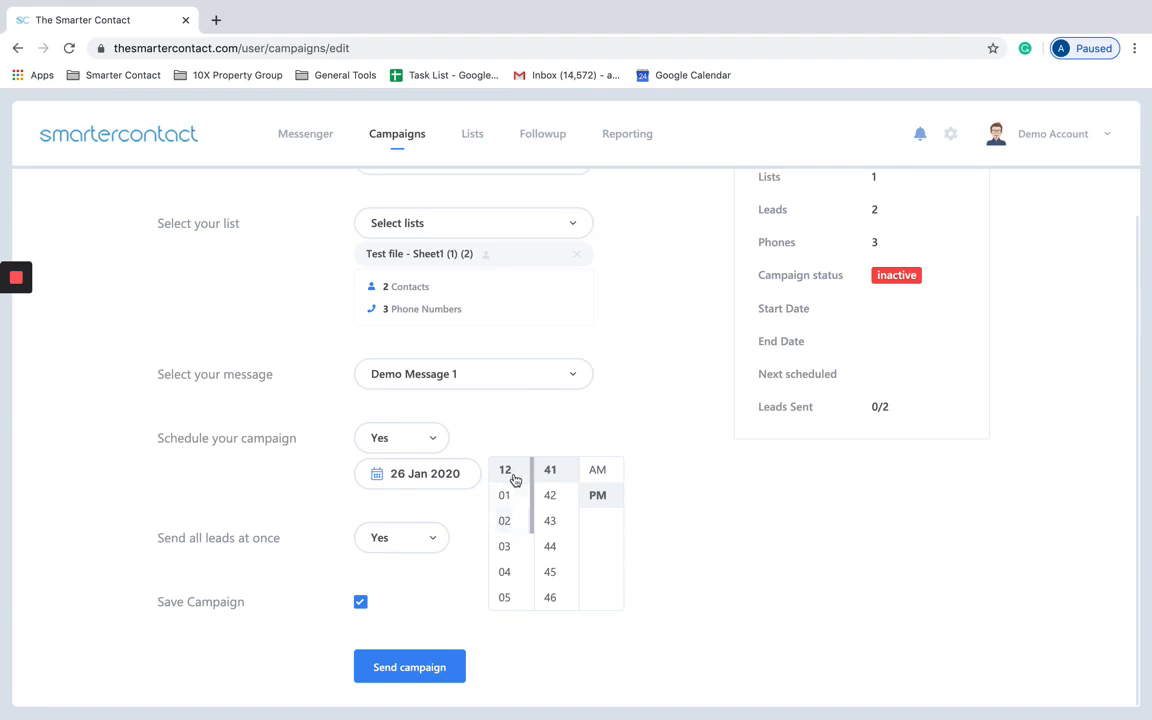
pyautogui.click(505, 495)
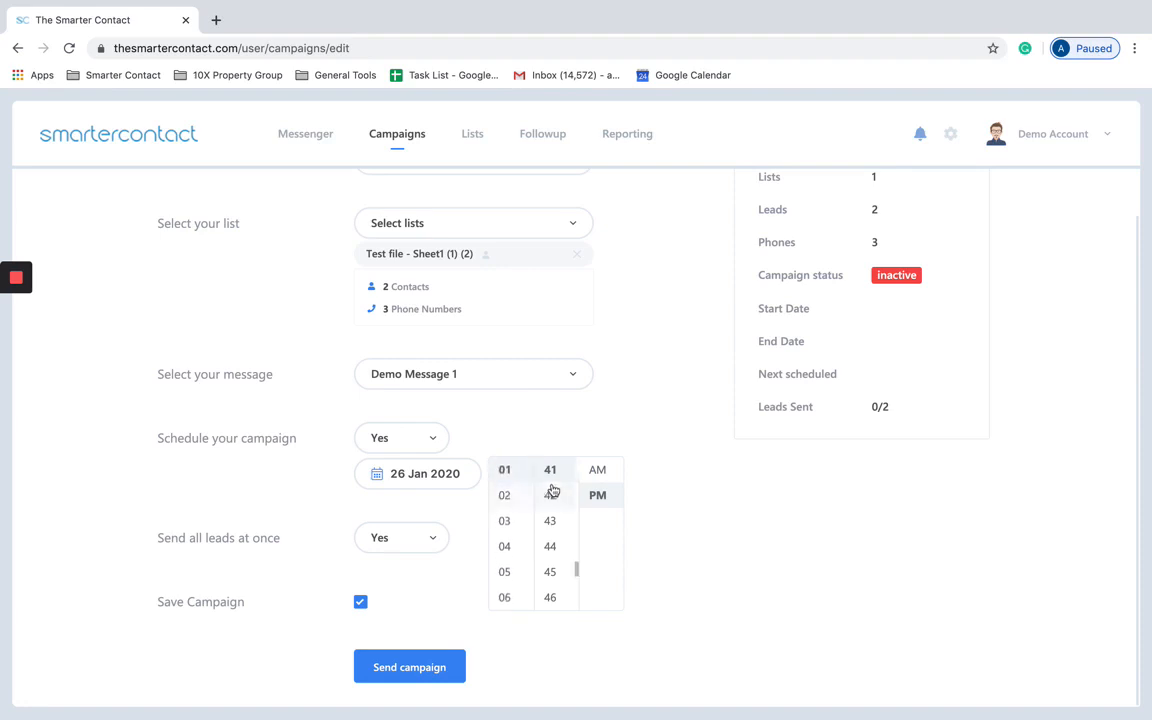
pyautogui.scroll(10, 553, 485)
pyautogui.click(551, 470)
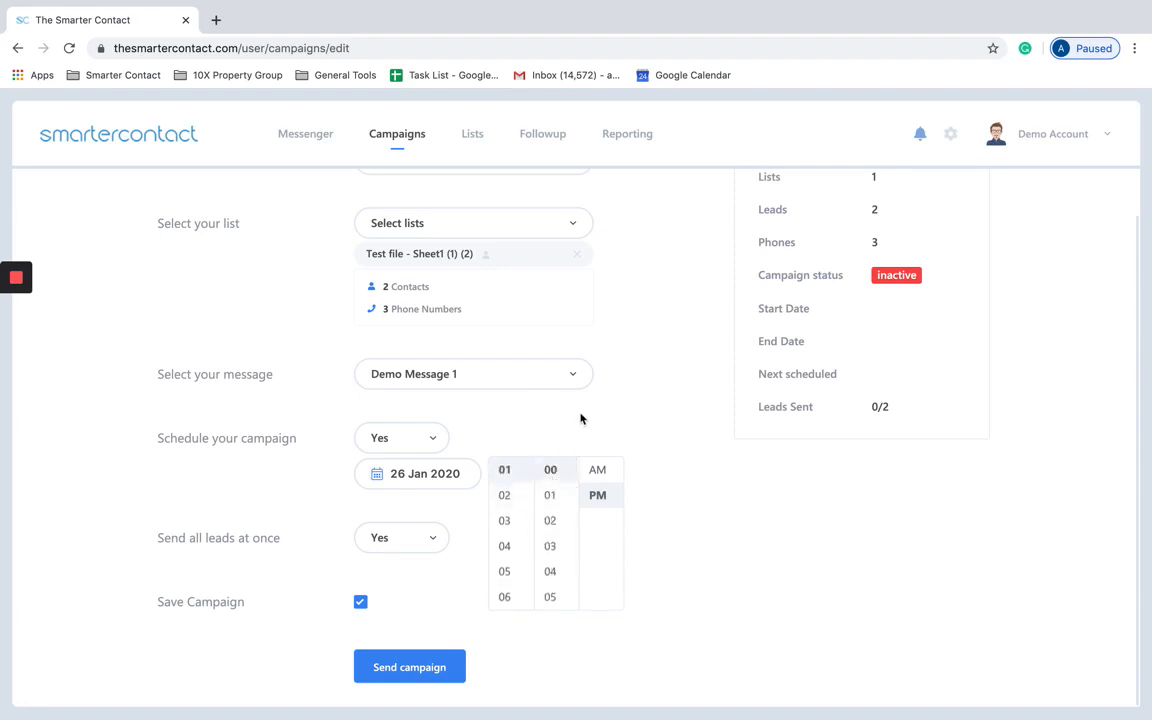
pyautogui.click(575, 425)
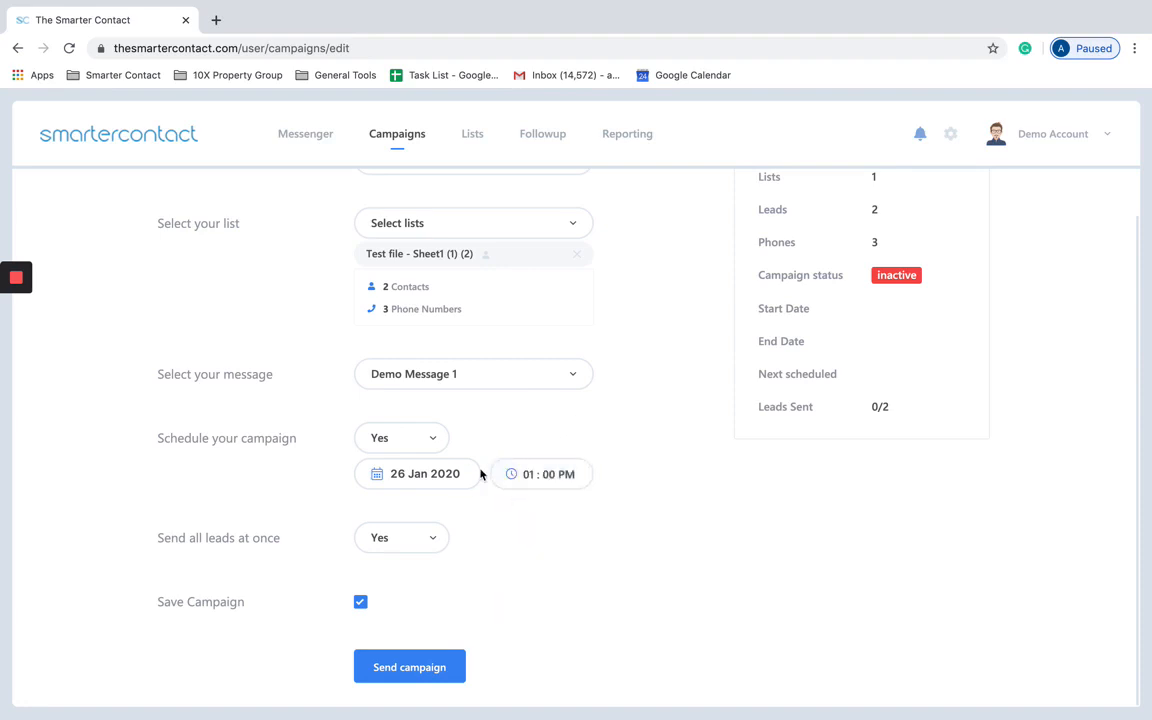
pyautogui.click(402, 541)
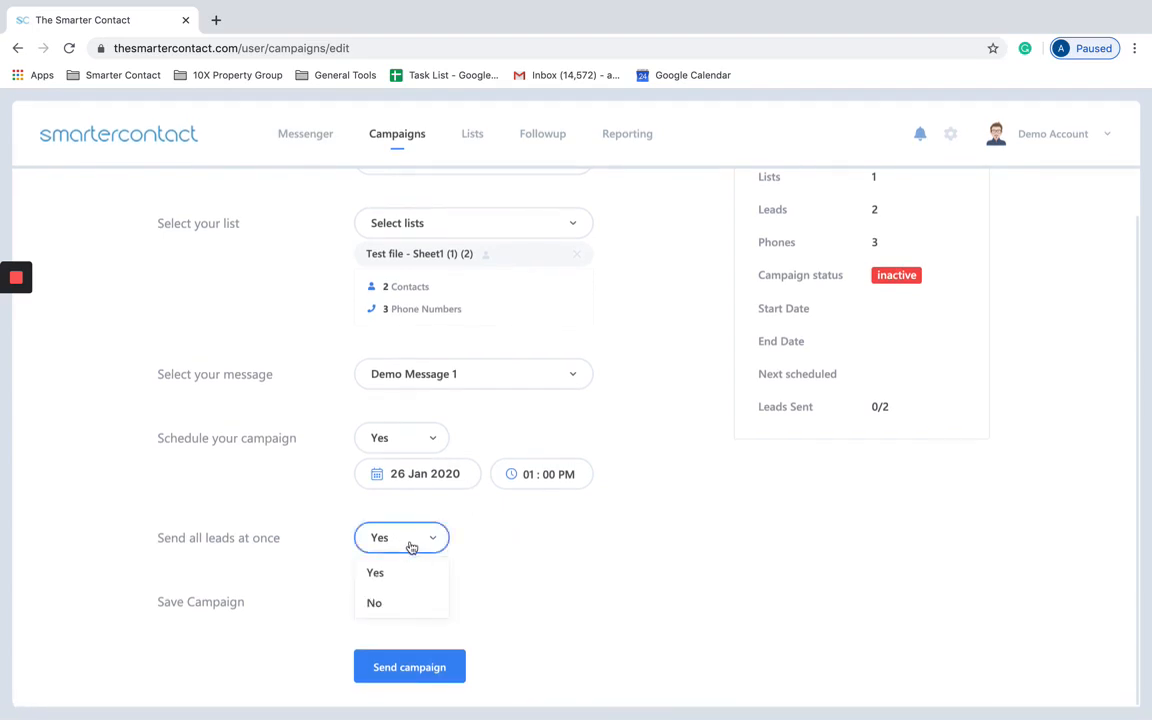
# Step: Send leads in batches instead of all at once: 50 leads every 30 minutes
pyautogui.click(390, 603)
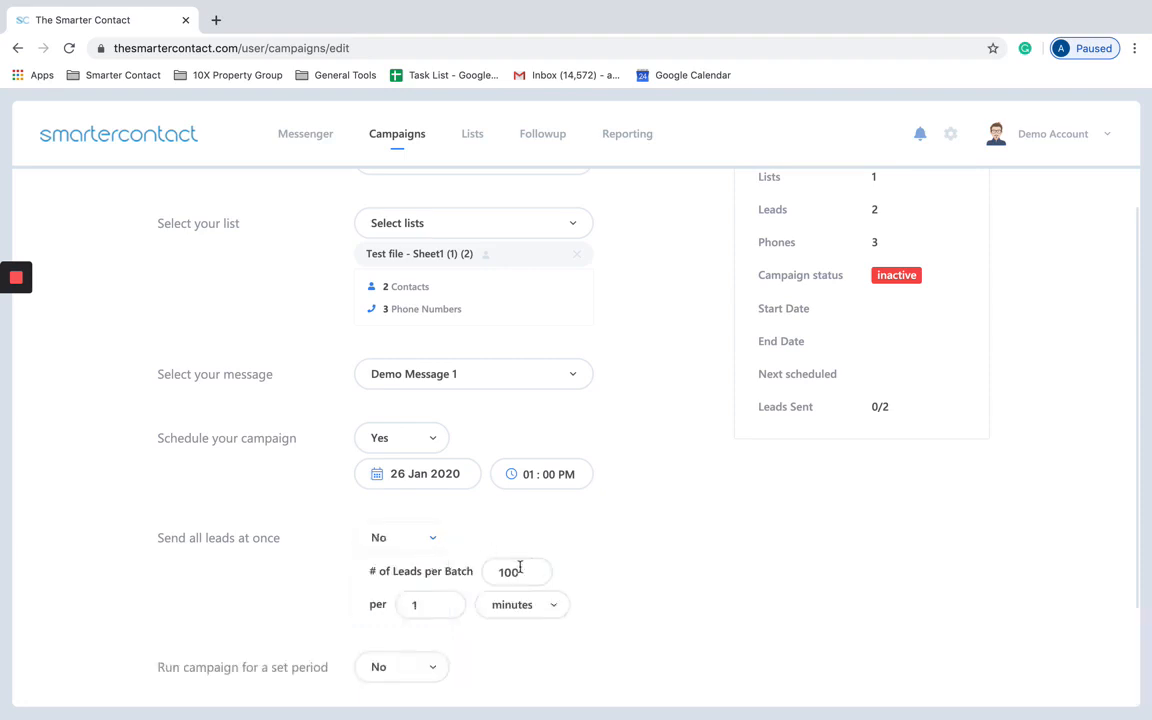
pyautogui.scroll(1, 872, 250)
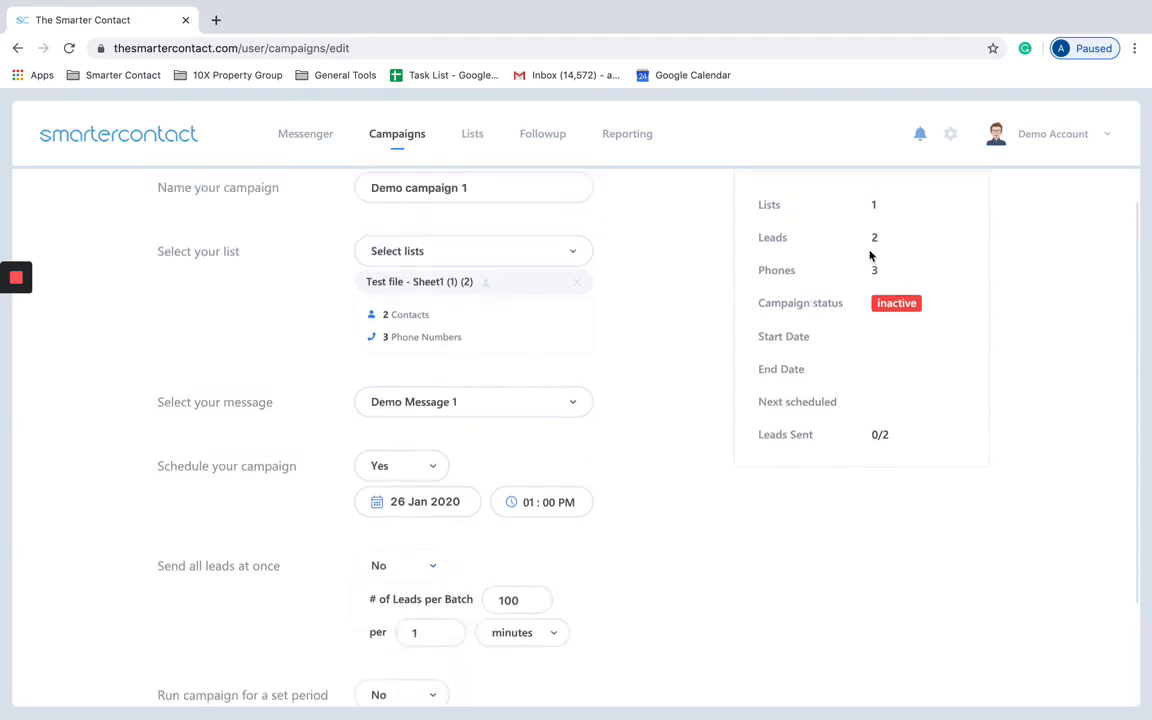
pyautogui.scroll(1, 870, 257)
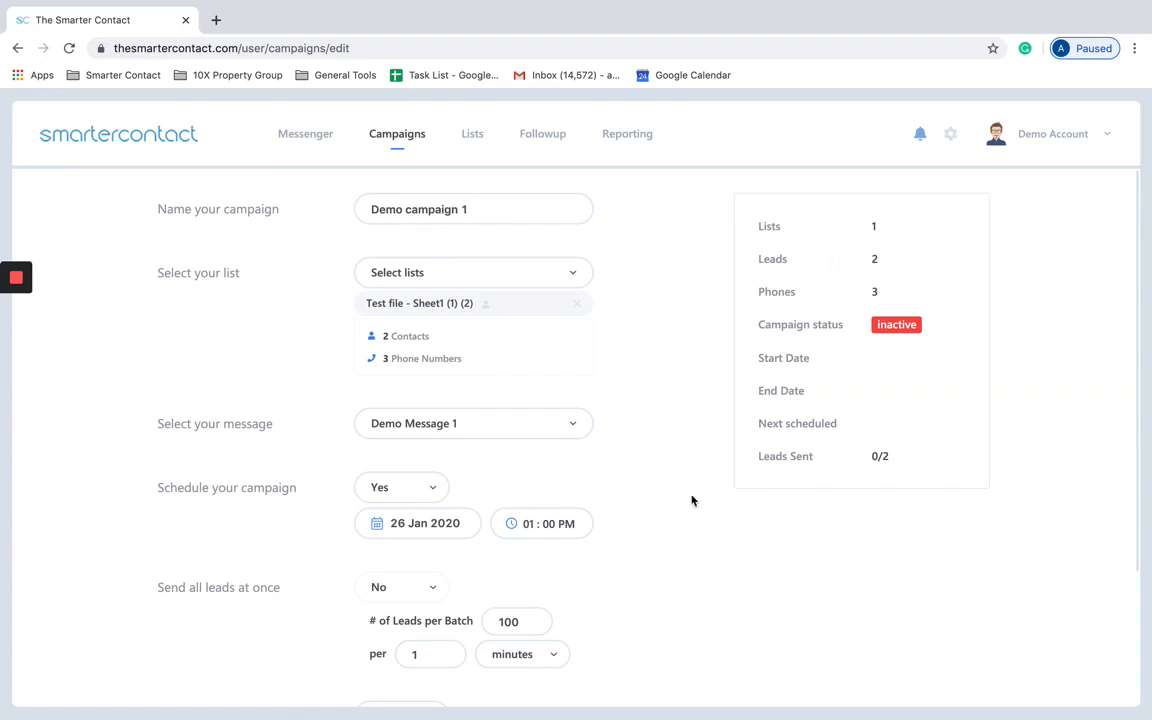
pyautogui.scroll(-3, 691, 500)
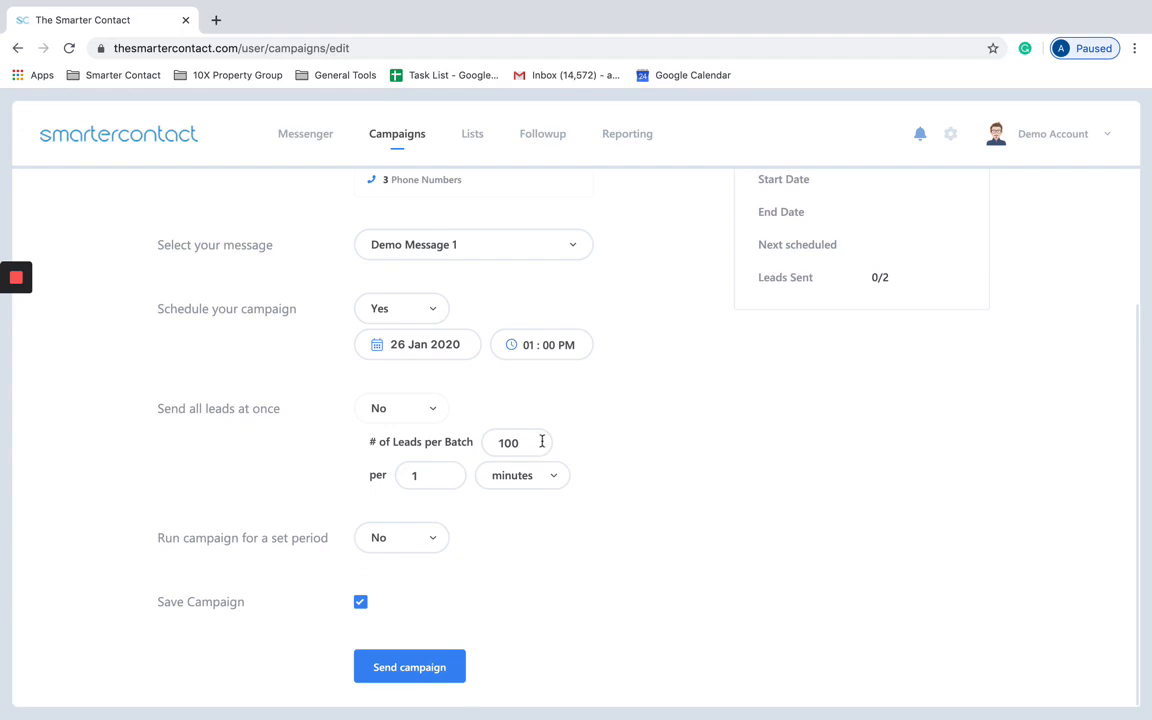
pyautogui.moveTo(541, 441); pyautogui.dragTo(494, 438)
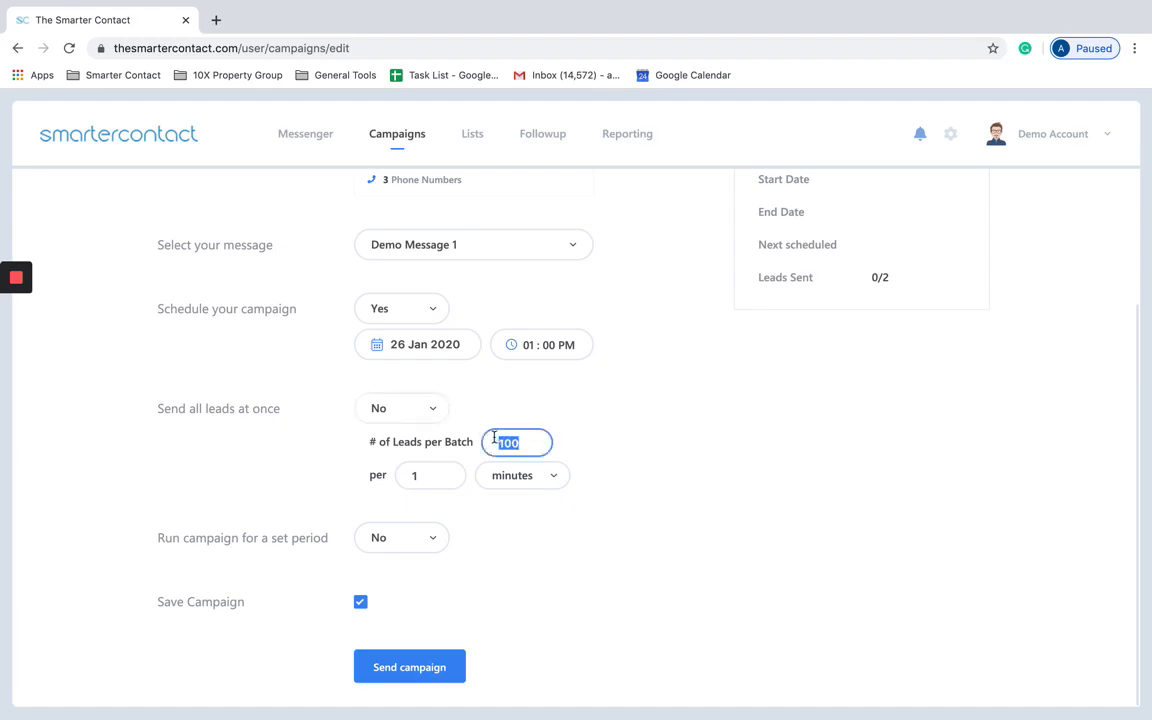
pyautogui.write('50')
pyautogui.click(450, 478)
pyautogui.press('BackSpace')
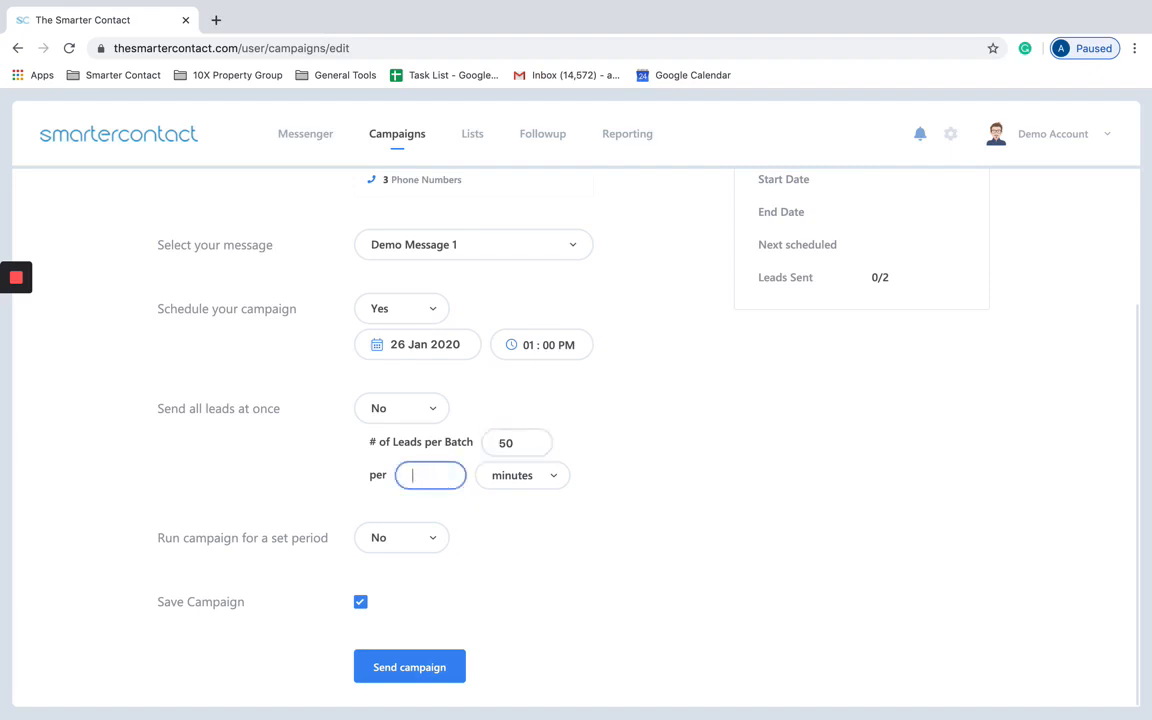
pyautogui.write('30')
pyautogui.click(631, 462)
# Step: Set the campaign to run only within a set period, 09:00 AM to 05:00 PM
pyautogui.click(388, 539)
pyautogui.click(388, 602)
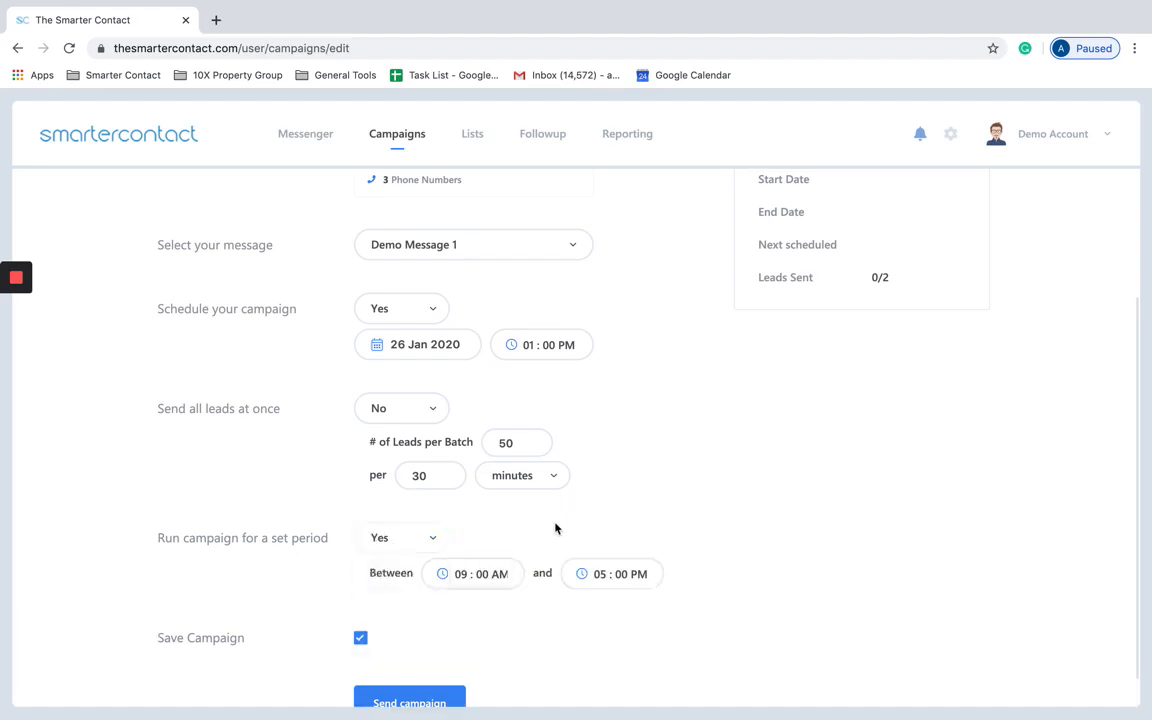
pyautogui.scroll(-1, 556, 527)
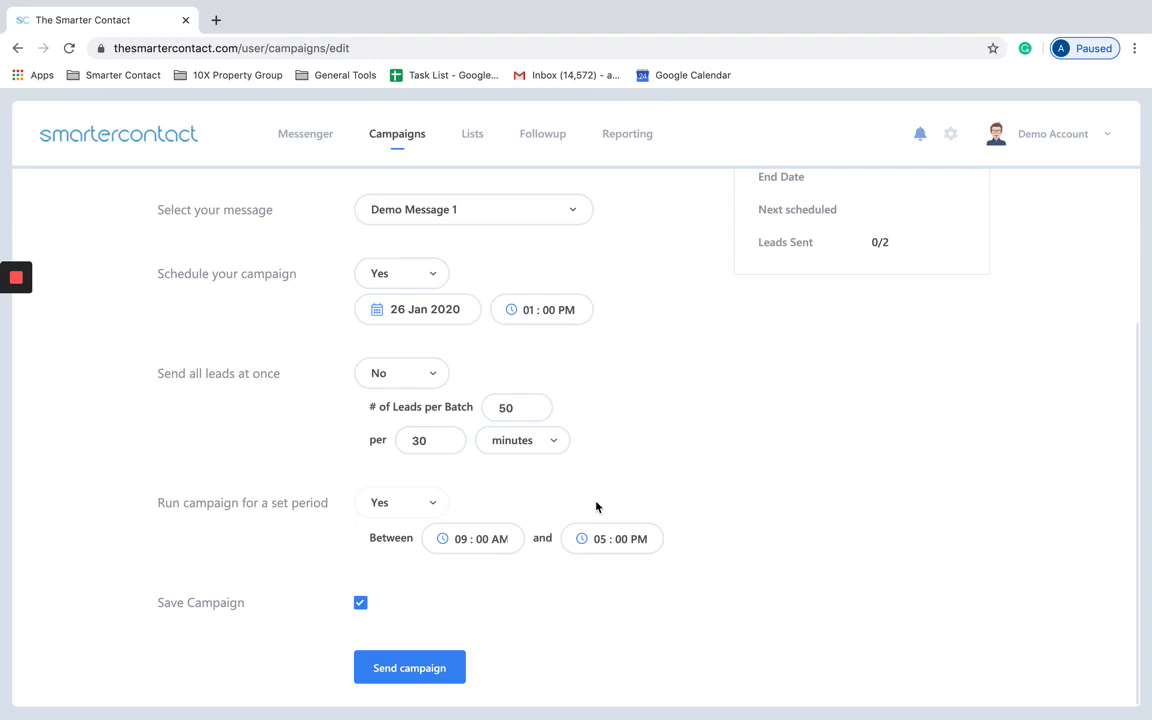
# Step: Limit Demo campaign 1's run window to between 11:00 AM and 06:00 PM
pyautogui.click(455, 538)
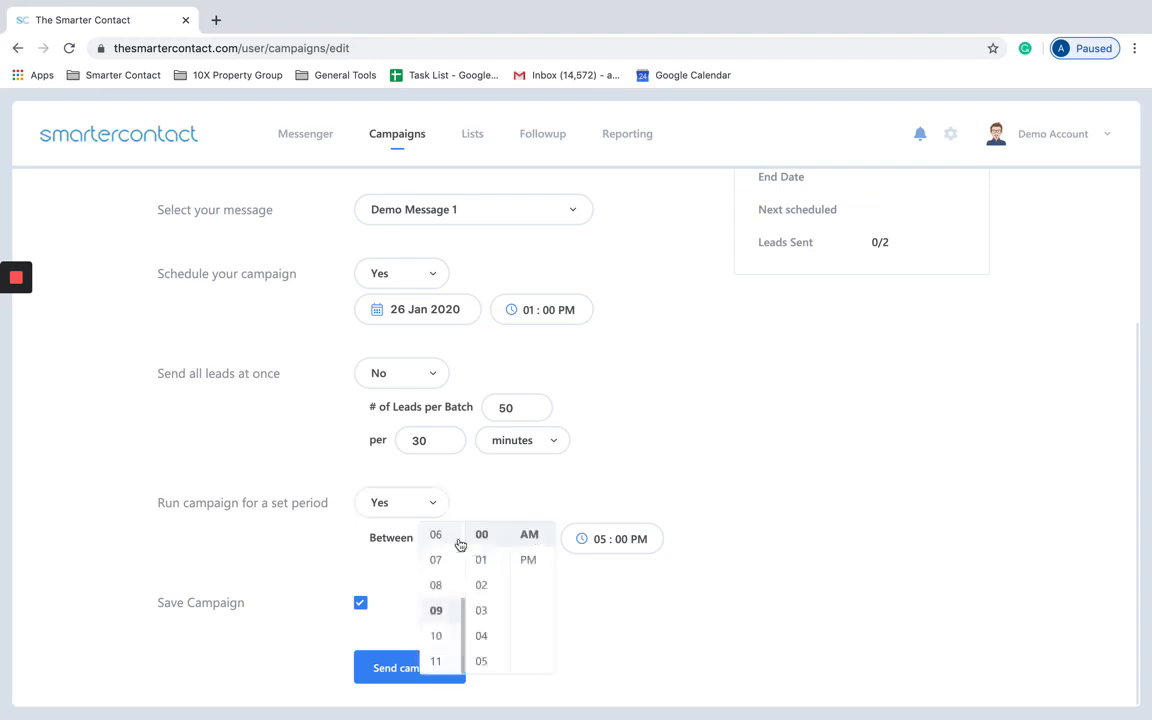
pyautogui.click(436, 662)
pyautogui.click(560, 477)
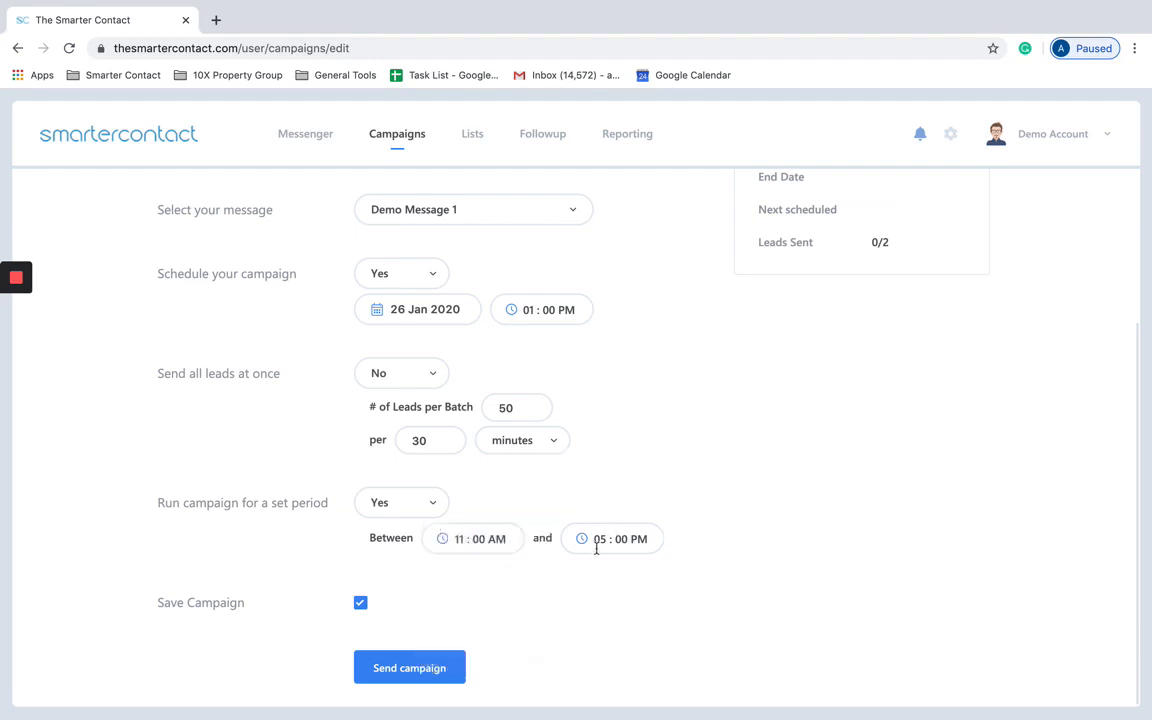
pyautogui.click(597, 538)
pyautogui.click(576, 559)
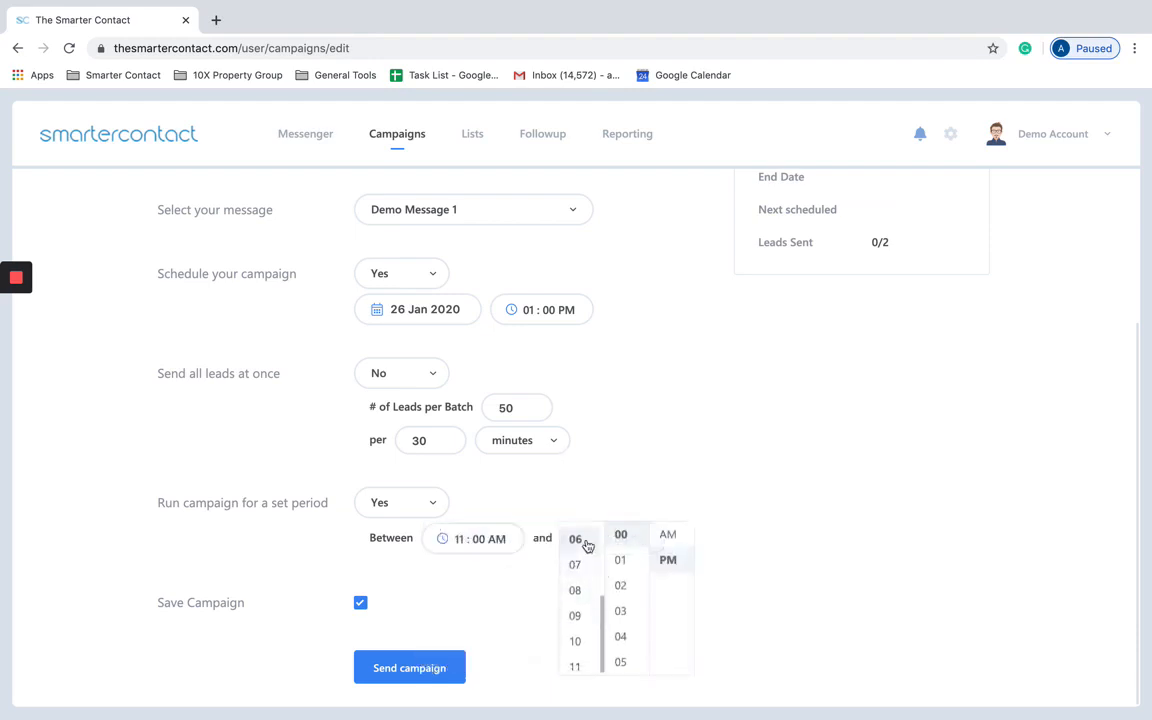
pyautogui.click(632, 446)
# Step: Submit the campaign for sending with Send campaign
pyautogui.scroll(3, 548, 470)
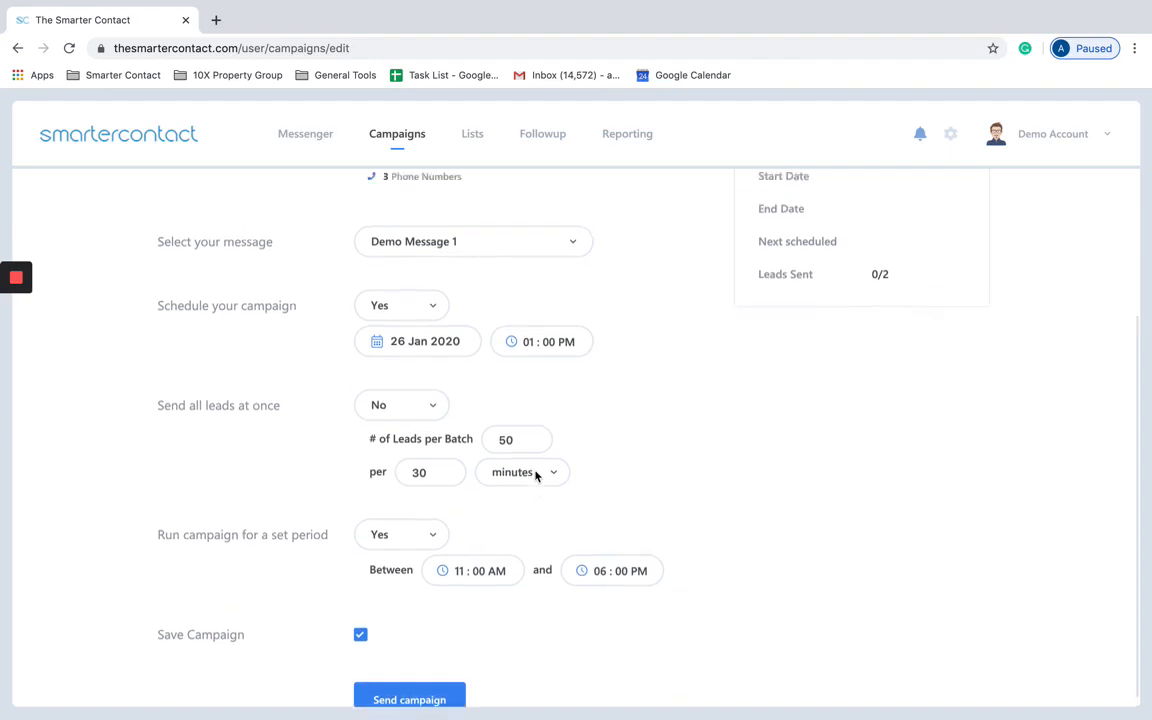
pyautogui.scroll(-3, 555, 466)
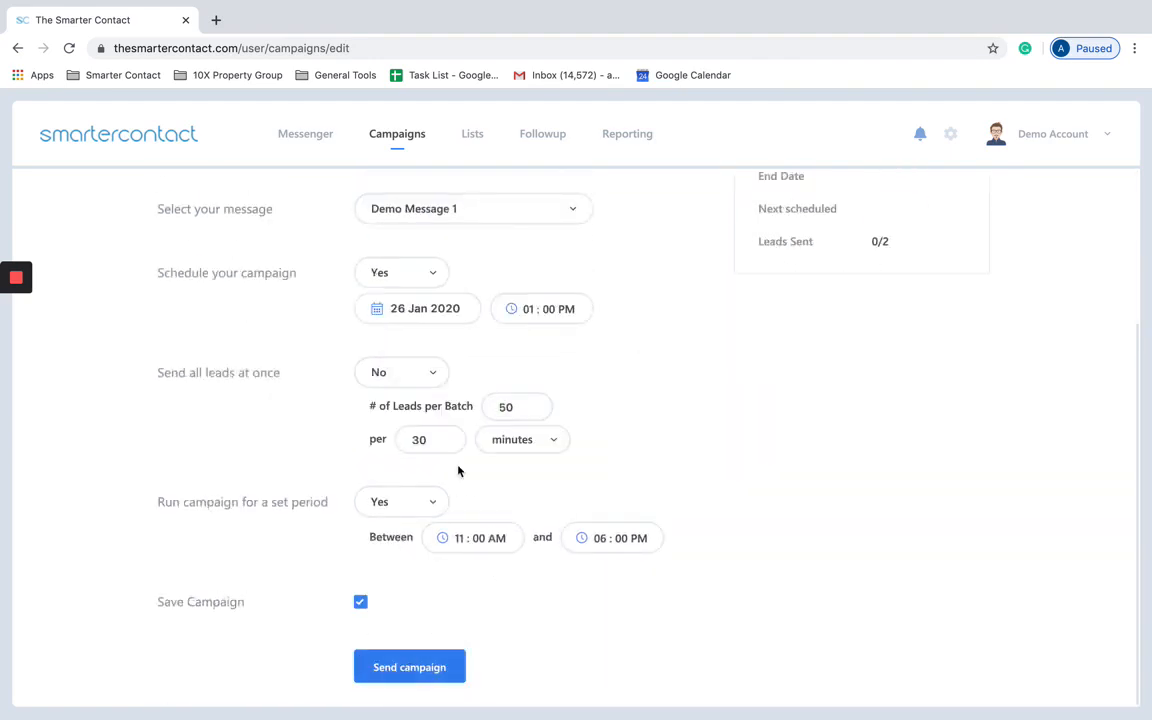
pyautogui.click(415, 666)
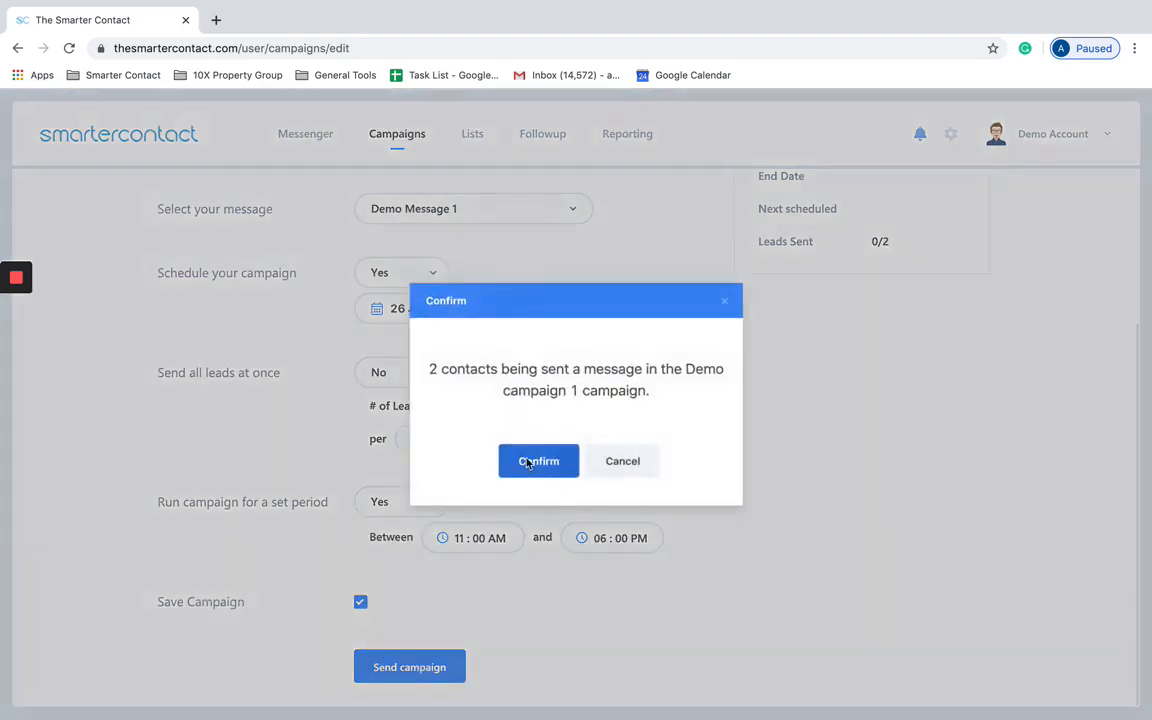
# Step: Confirm messaging the 2 contacts and acknowledge the Jan 26, 01:00 PM scheduling notice
pyautogui.click(527, 463)
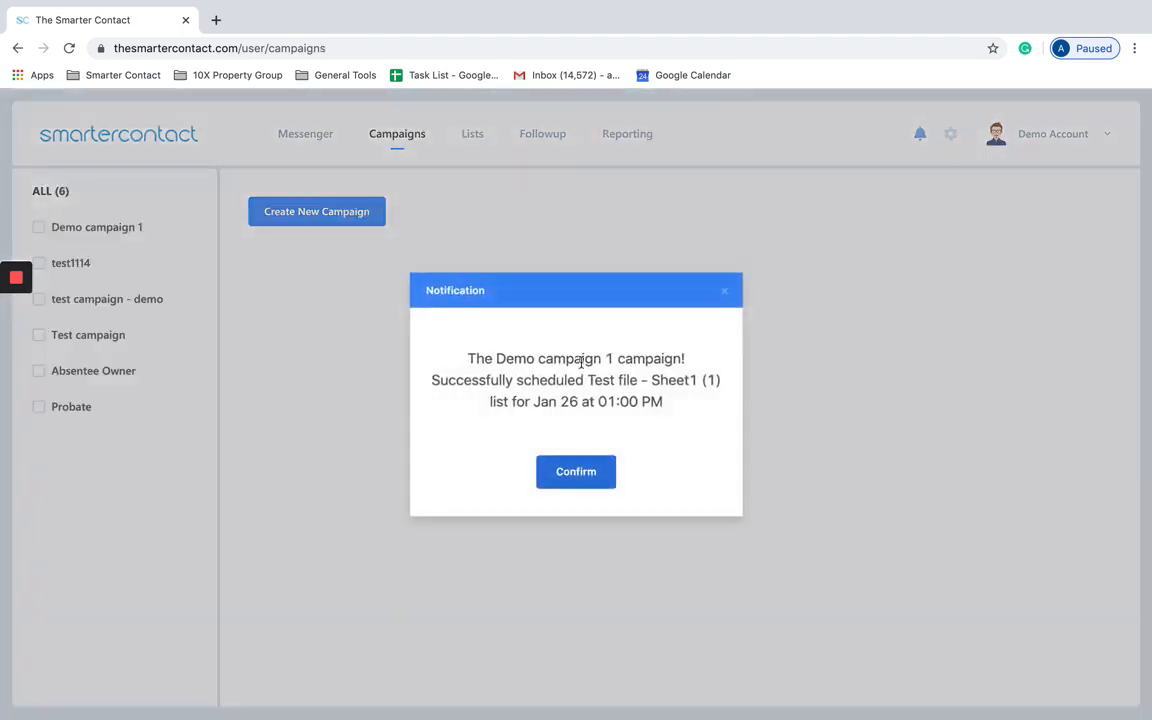
pyautogui.click(589, 474)
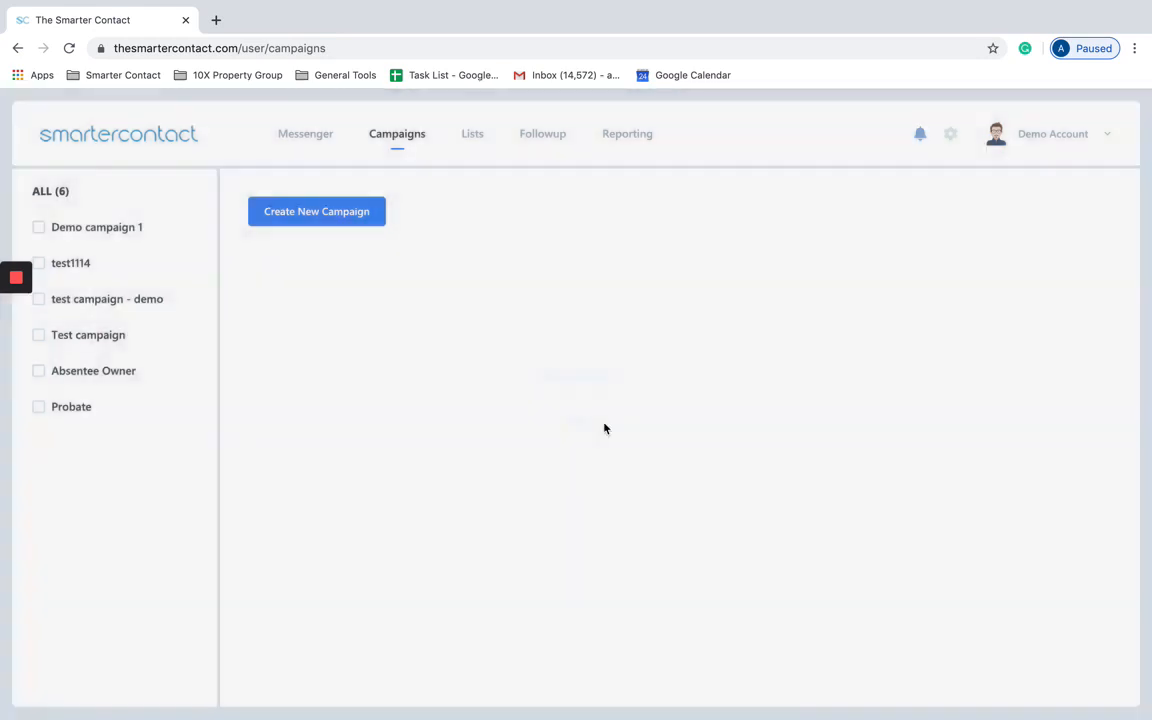
# Step: Browse the Messenger inbox and its folder options, then go to the Reporting statistics
pyautogui.click(331, 139)
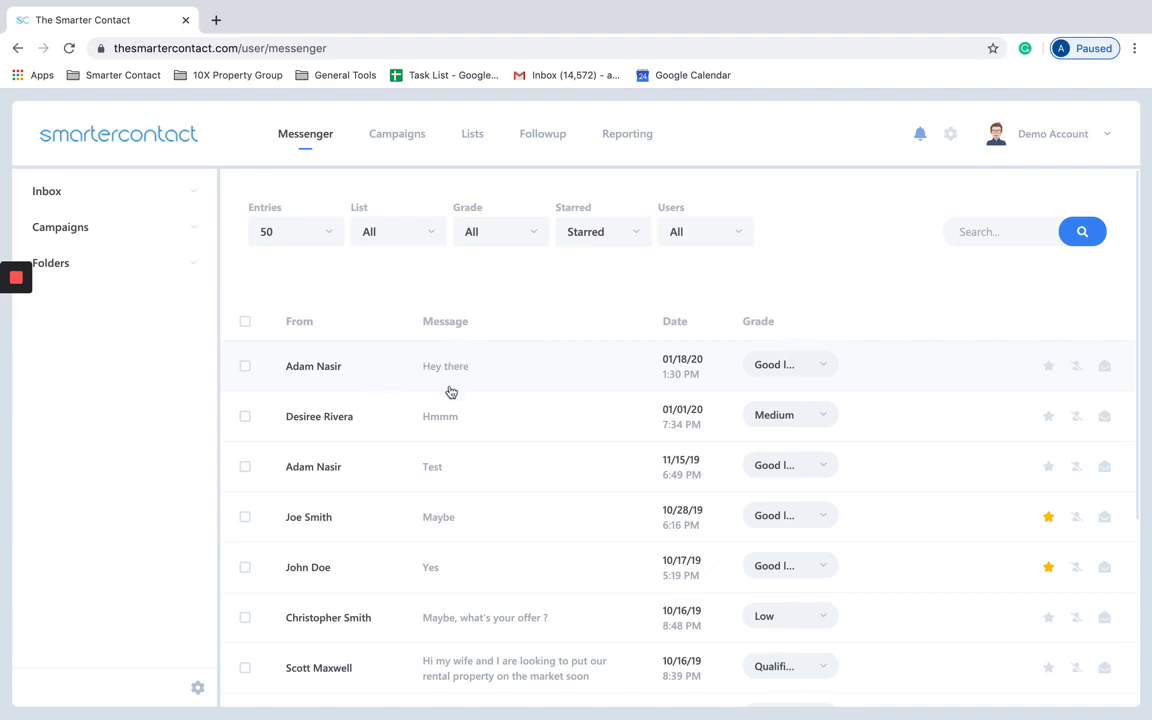
pyautogui.click(199, 689)
pyautogui.click(617, 144)
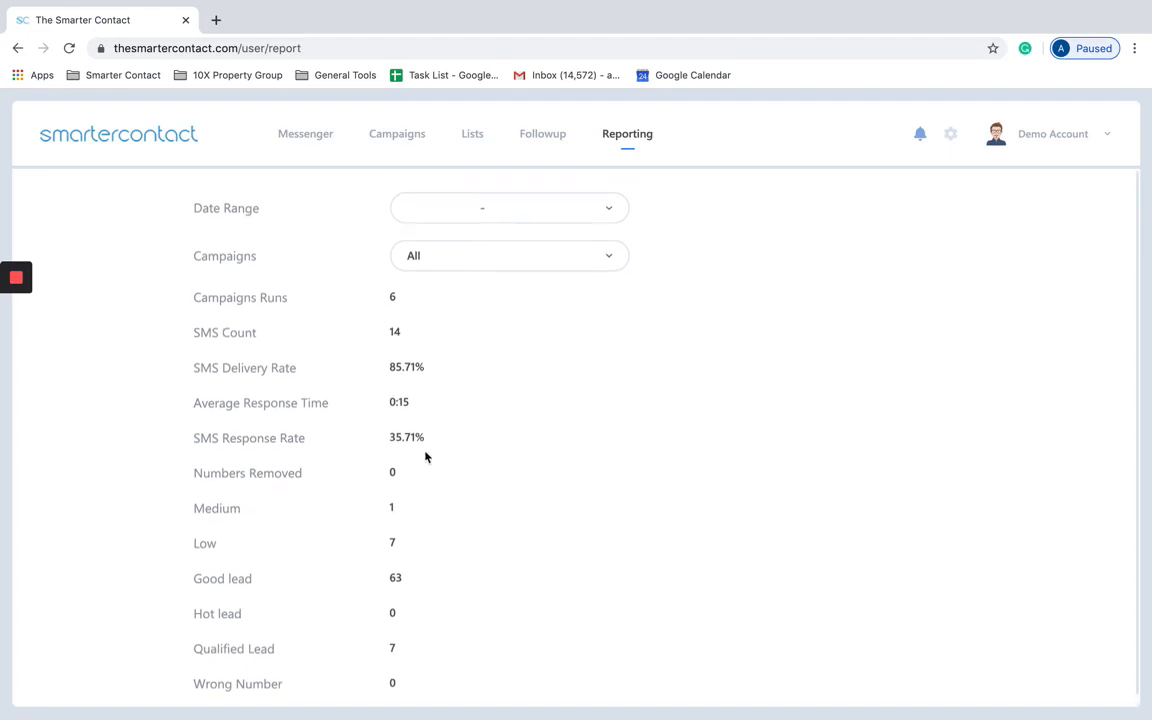
# Step: Try the date range presets and apply Today (25 Jan 2020) to the report
pyautogui.click(544, 212)
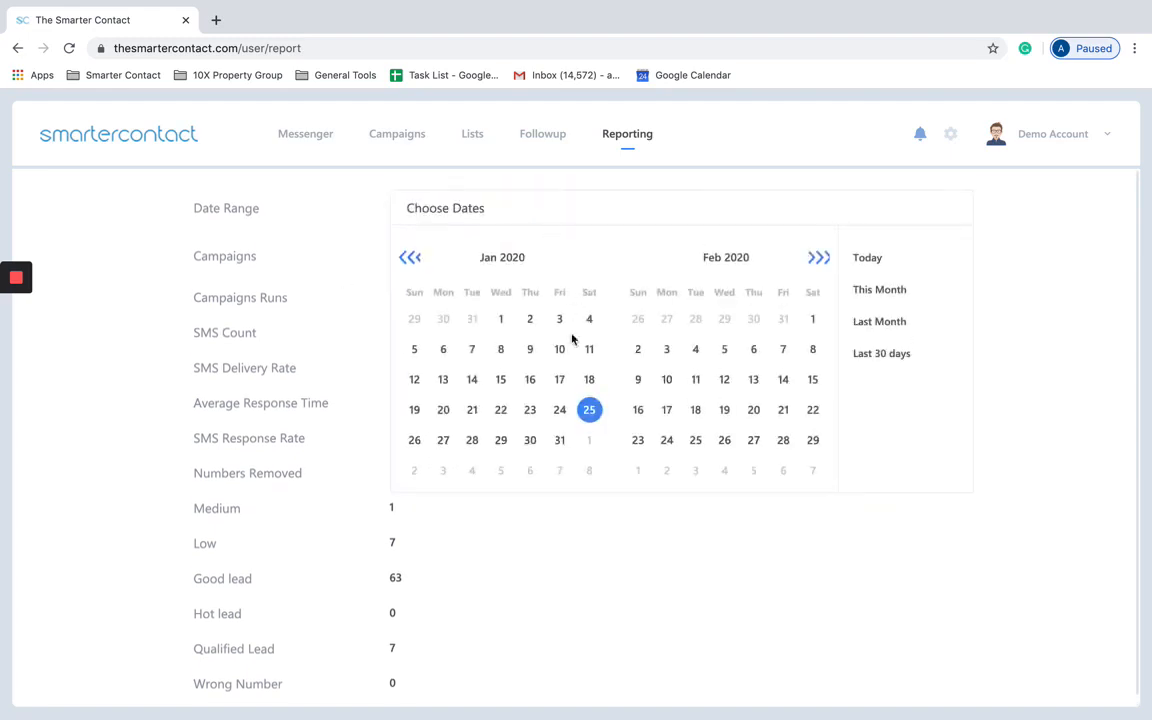
pyautogui.click(590, 380)
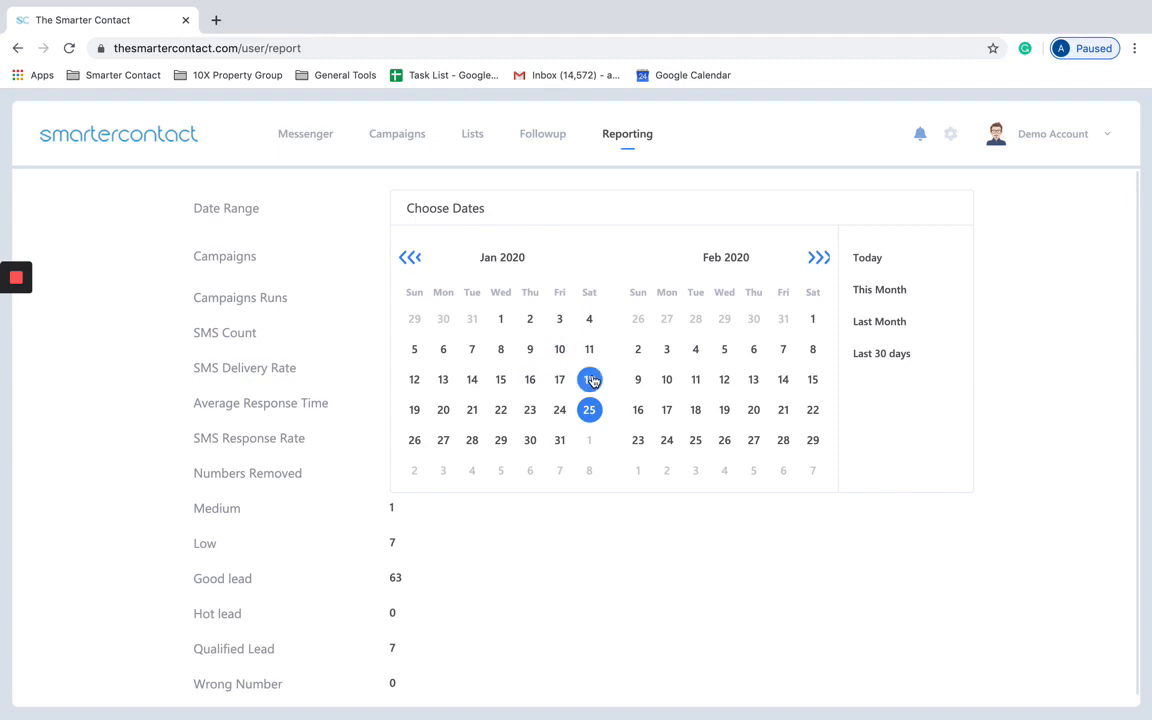
pyautogui.click(869, 290)
pyautogui.click(868, 324)
pyautogui.click(884, 345)
pyautogui.click(895, 262)
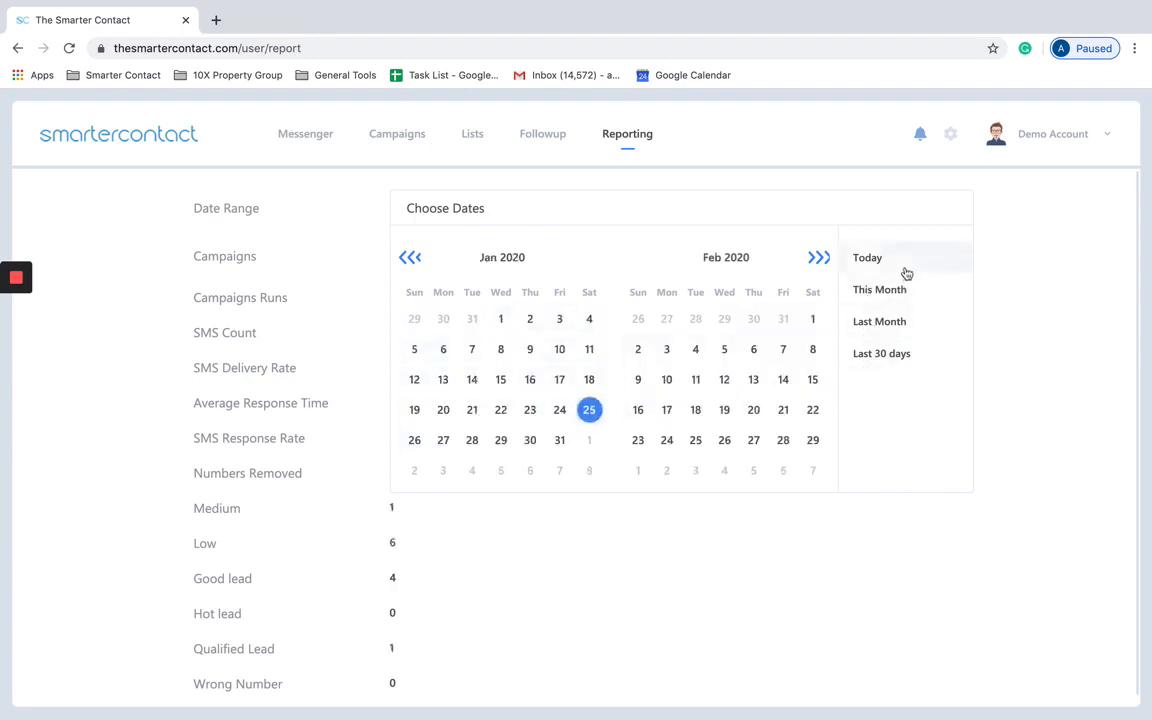
pyautogui.click(1003, 247)
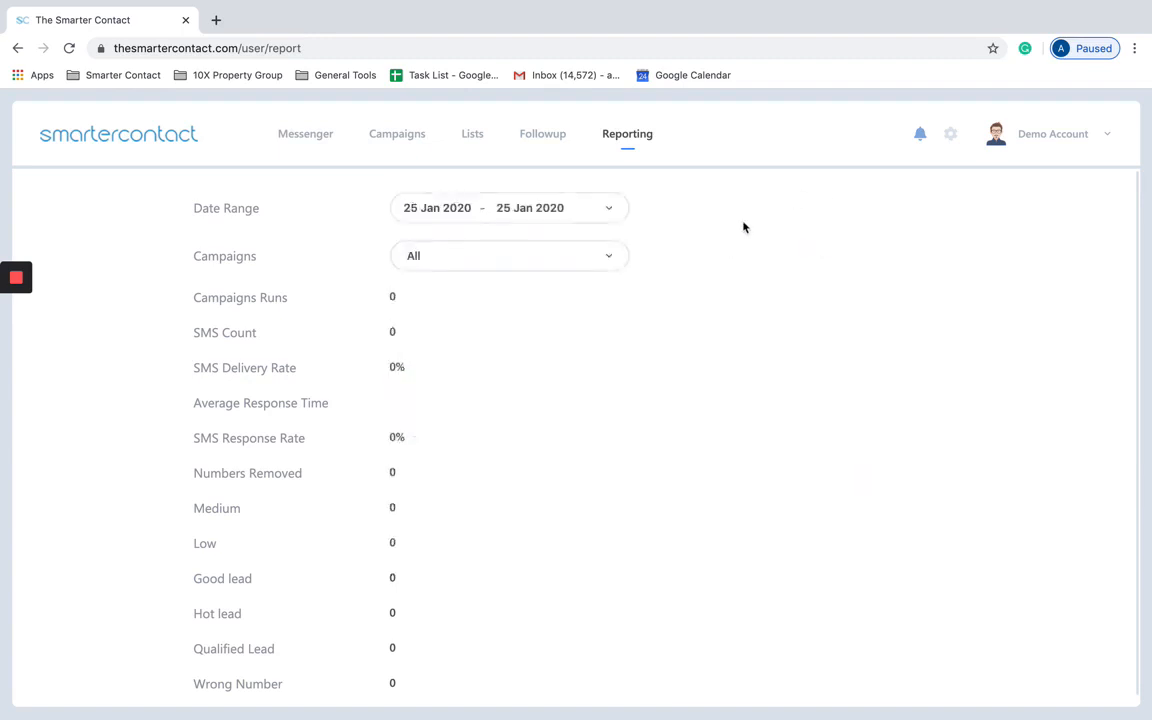
# Step: Check the Campaigns filter, leaving it on All campaigns
pyautogui.click(545, 262)
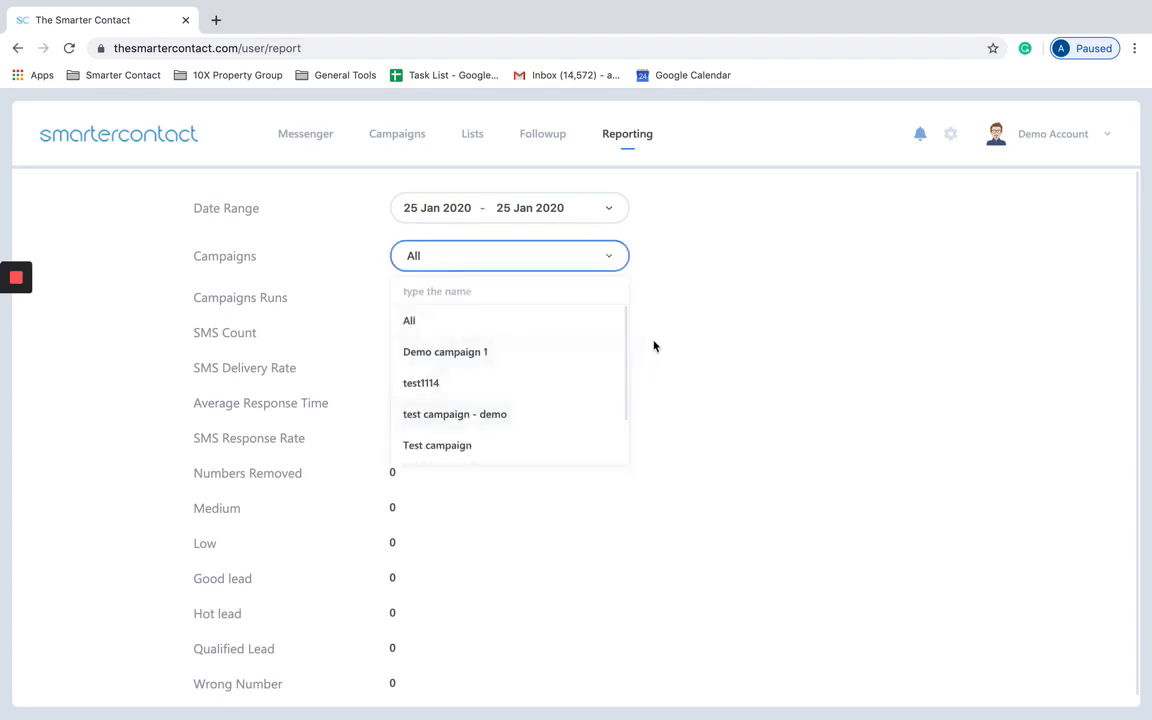
pyautogui.click(689, 342)
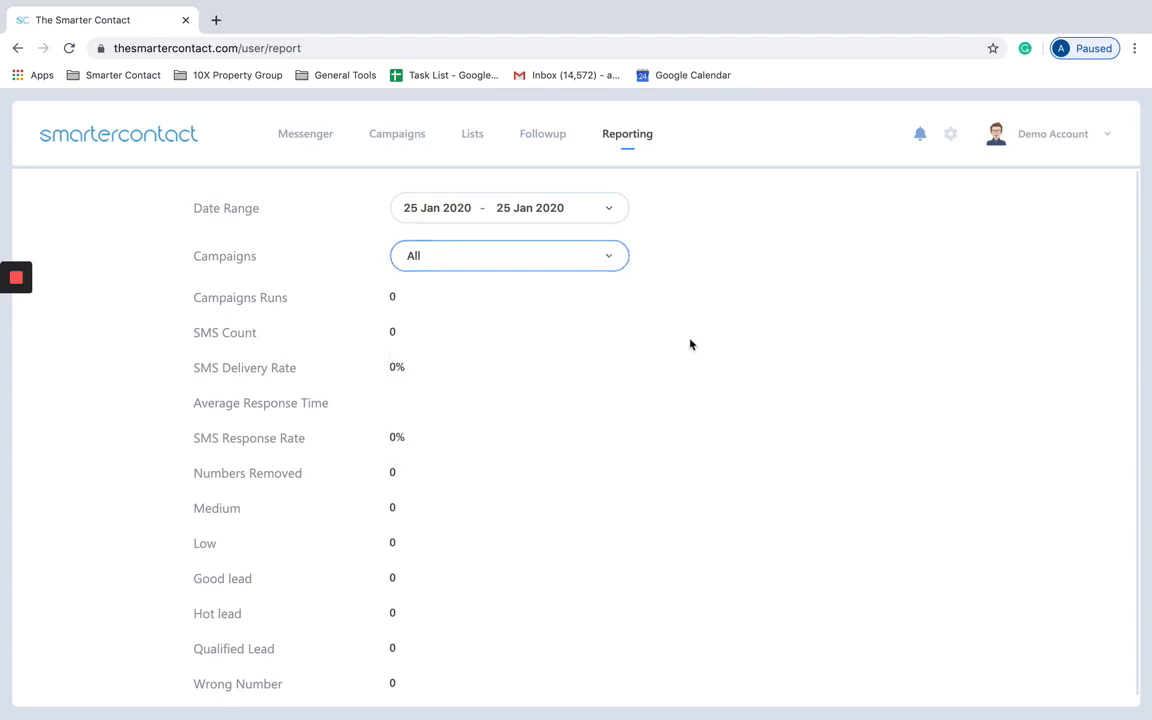
pyautogui.click(950, 138)
# Step: Open Settings > Phone Setup and review the incoming number, prefix 813 and outgoing numbers
pyautogui.click(170, 225)
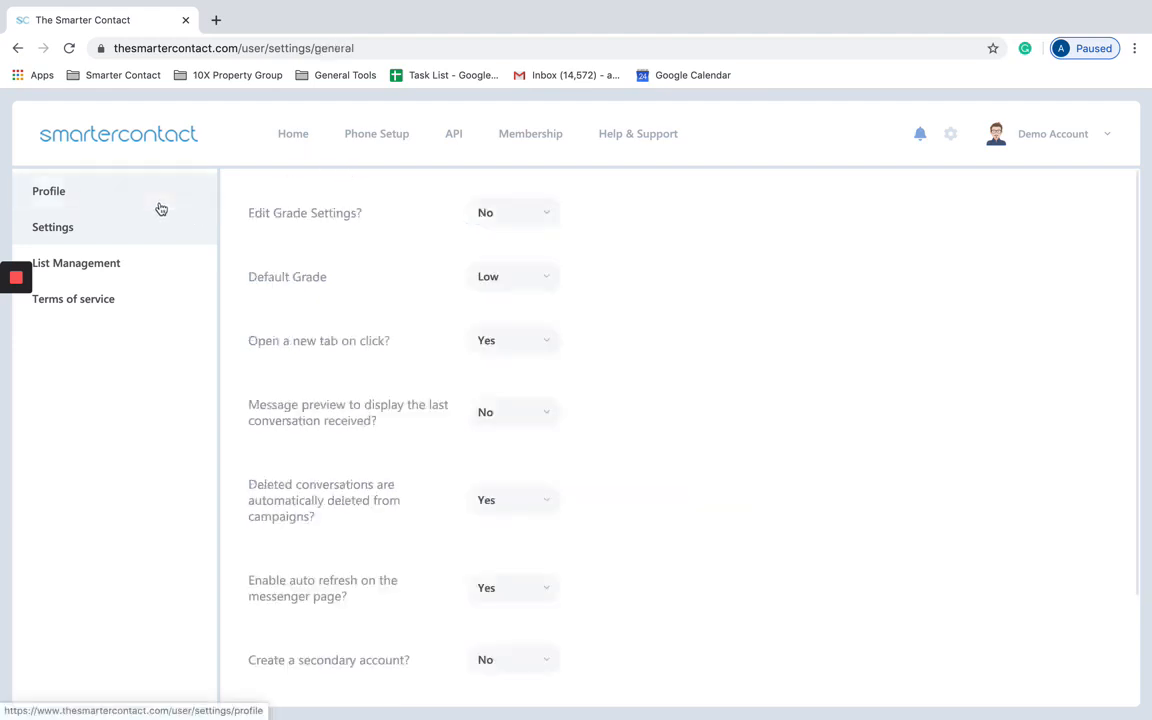
pyautogui.click(390, 136)
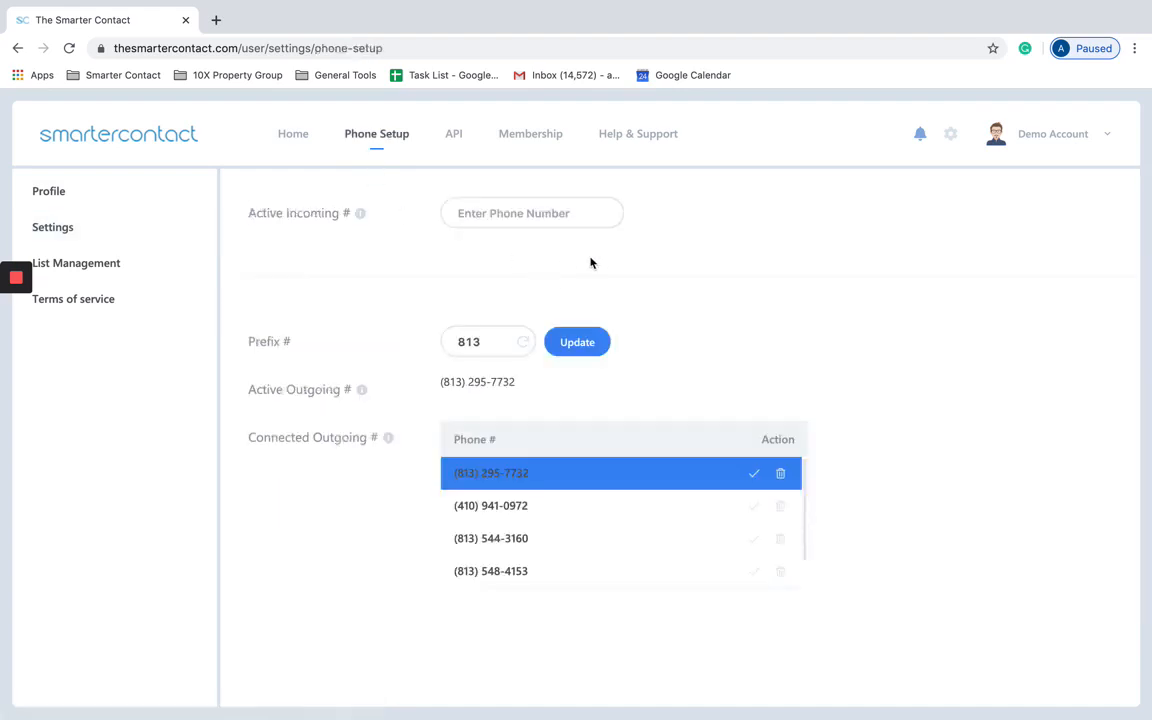
pyautogui.click(530, 215)
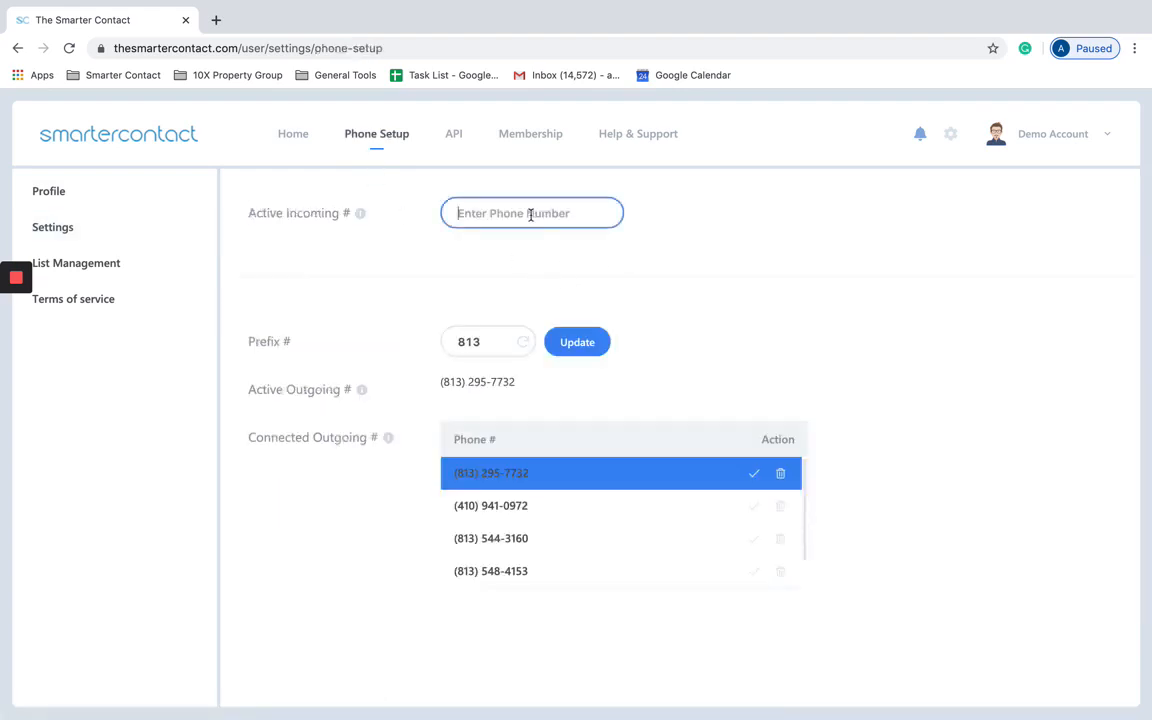
pyautogui.click(628, 264)
pyautogui.click(486, 340)
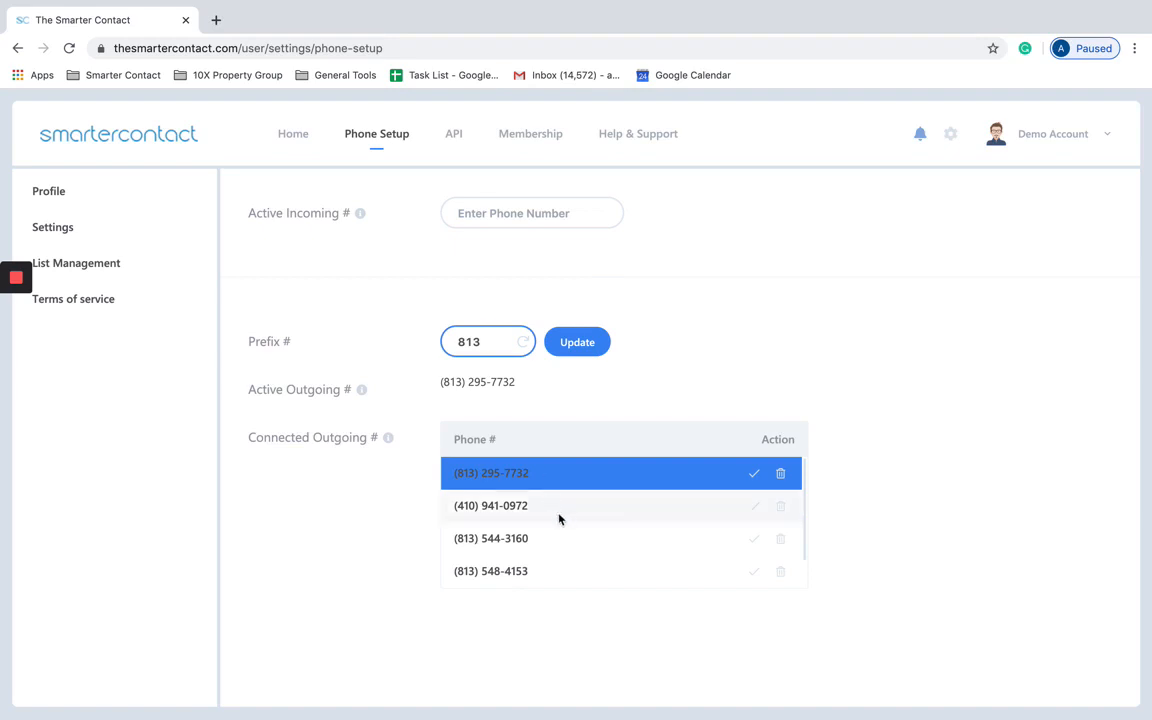
pyautogui.scroll(-1, 560, 517)
pyautogui.scroll(1, 570, 525)
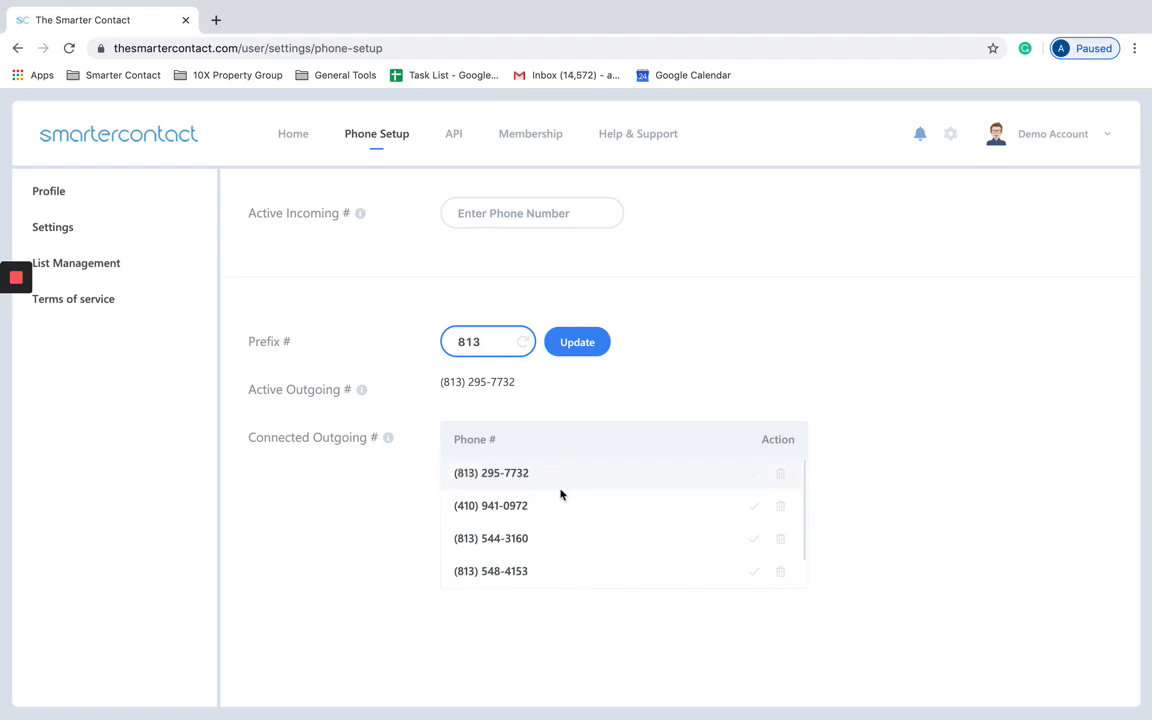
pyautogui.scroll(-1, 590, 540)
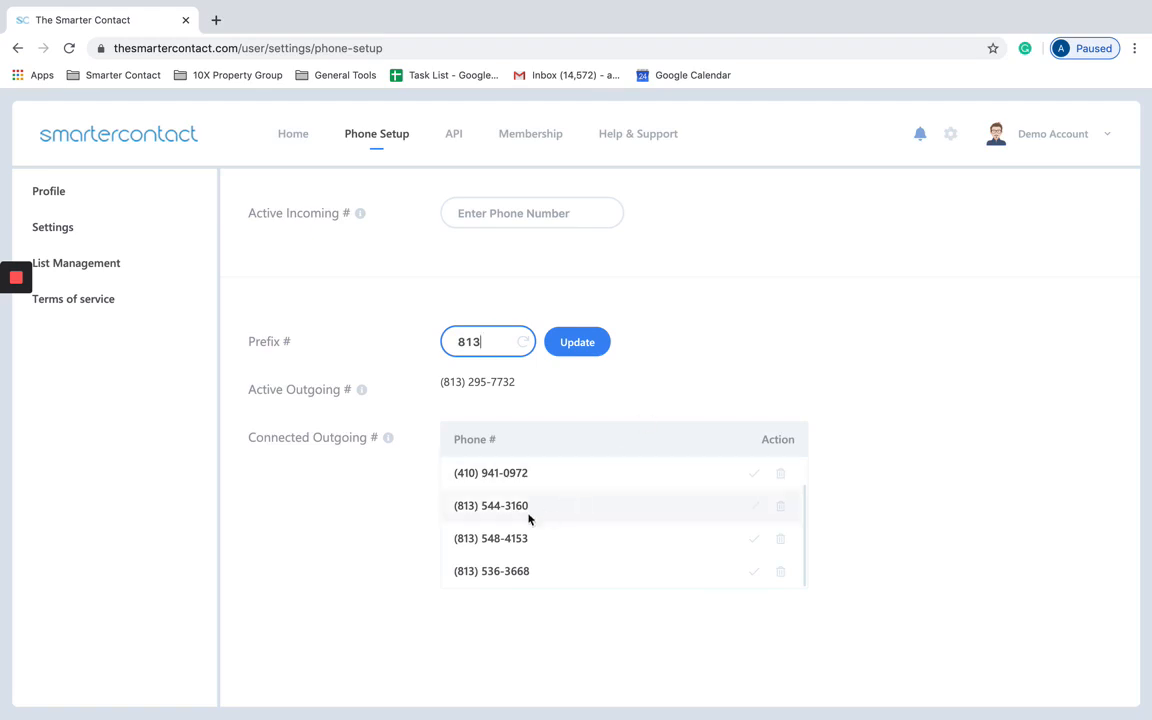
pyautogui.scroll(1, 526, 519)
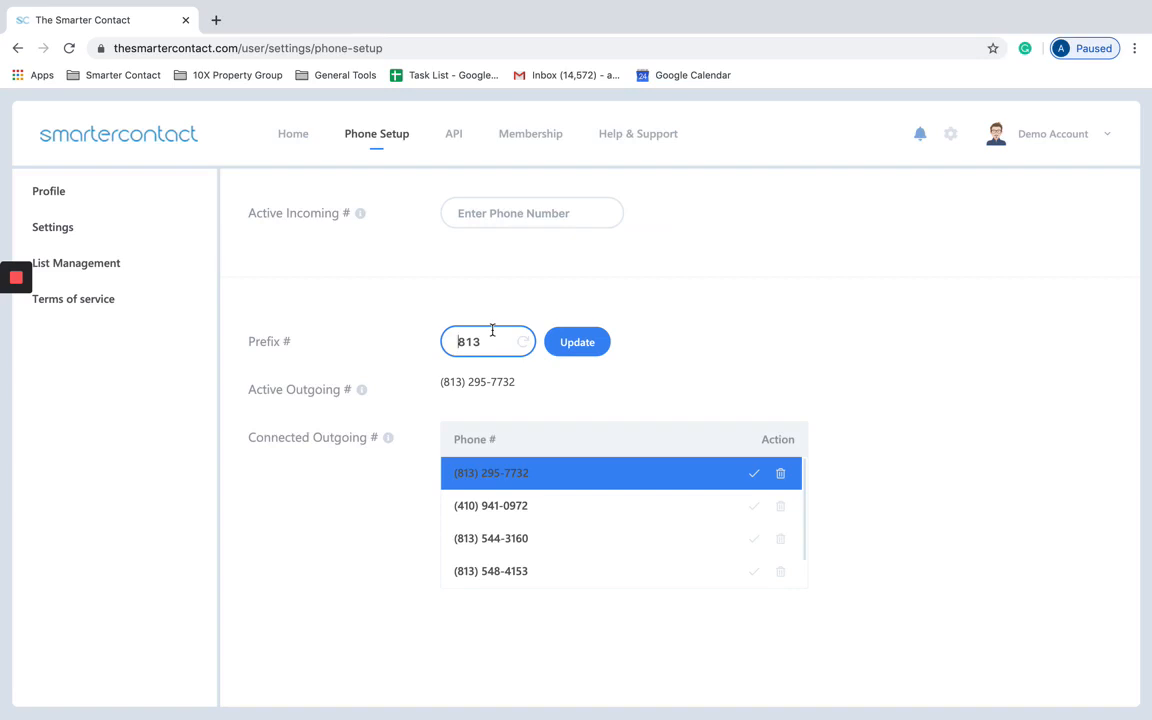
# Step: Buy the first available 813-prefix number, make it active outgoing, and confirm the update
pyautogui.click(501, 298)
pyautogui.click(501, 342)
pyautogui.doubleClick(501, 343)
pyautogui.click(522, 346)
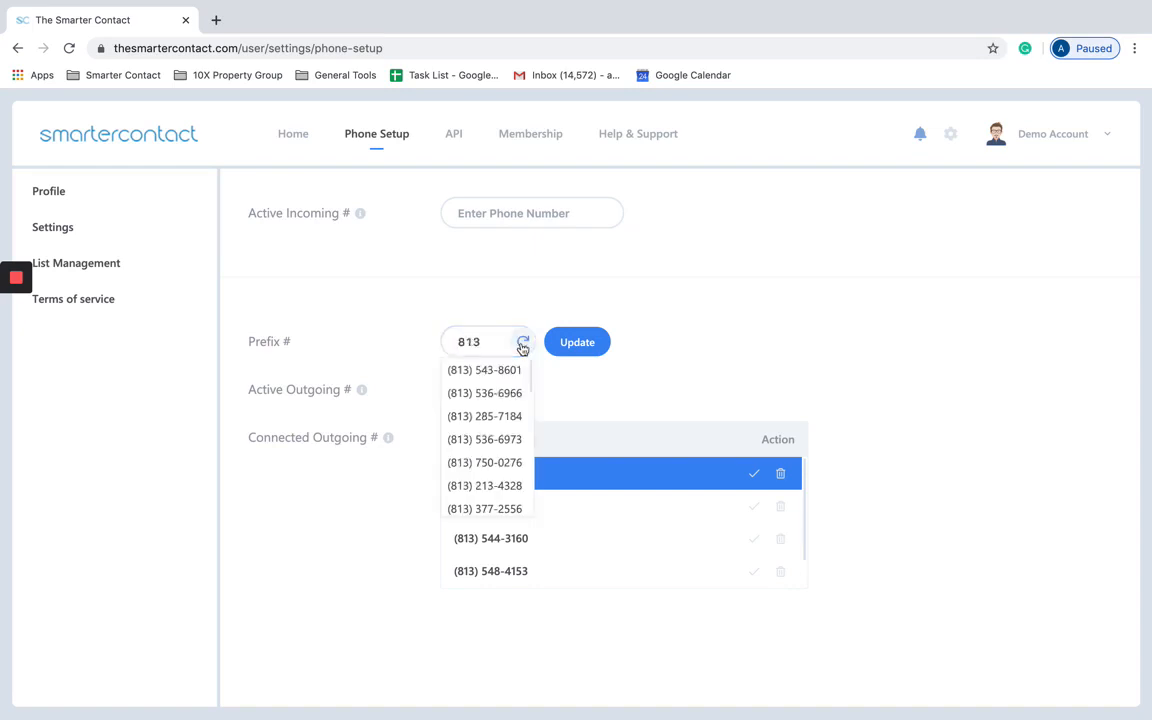
pyautogui.scroll(-3, 496, 442)
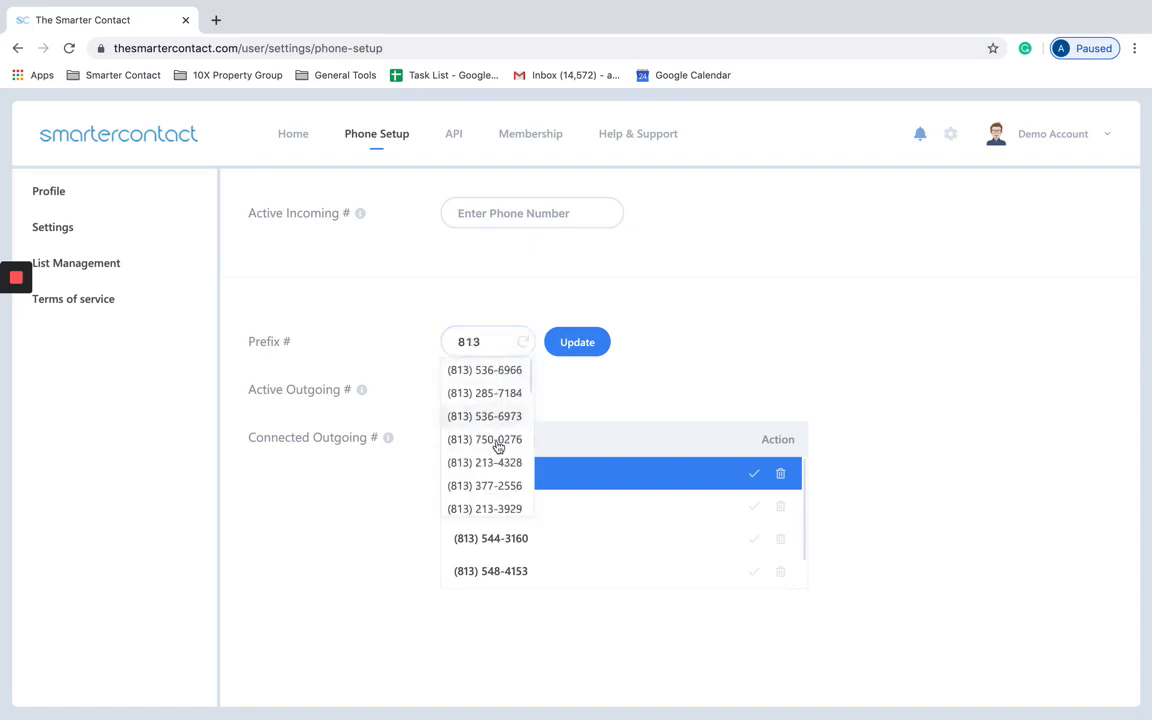
pyautogui.scroll(3, 506, 411)
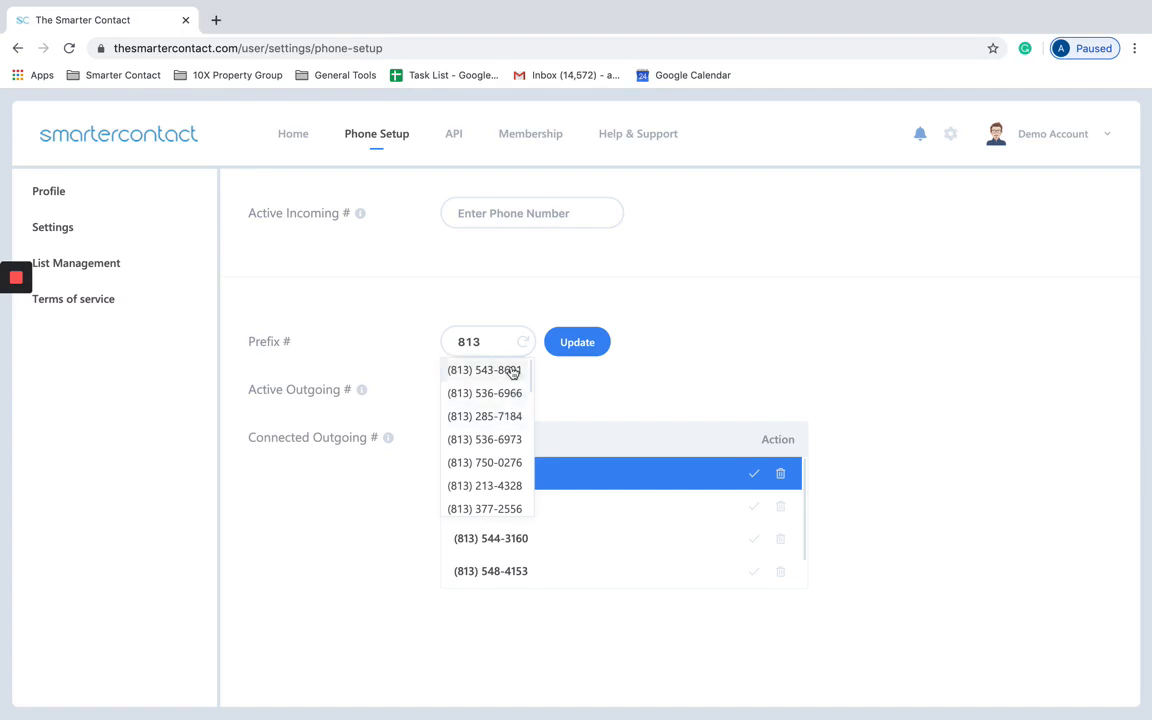
pyautogui.click(506, 372)
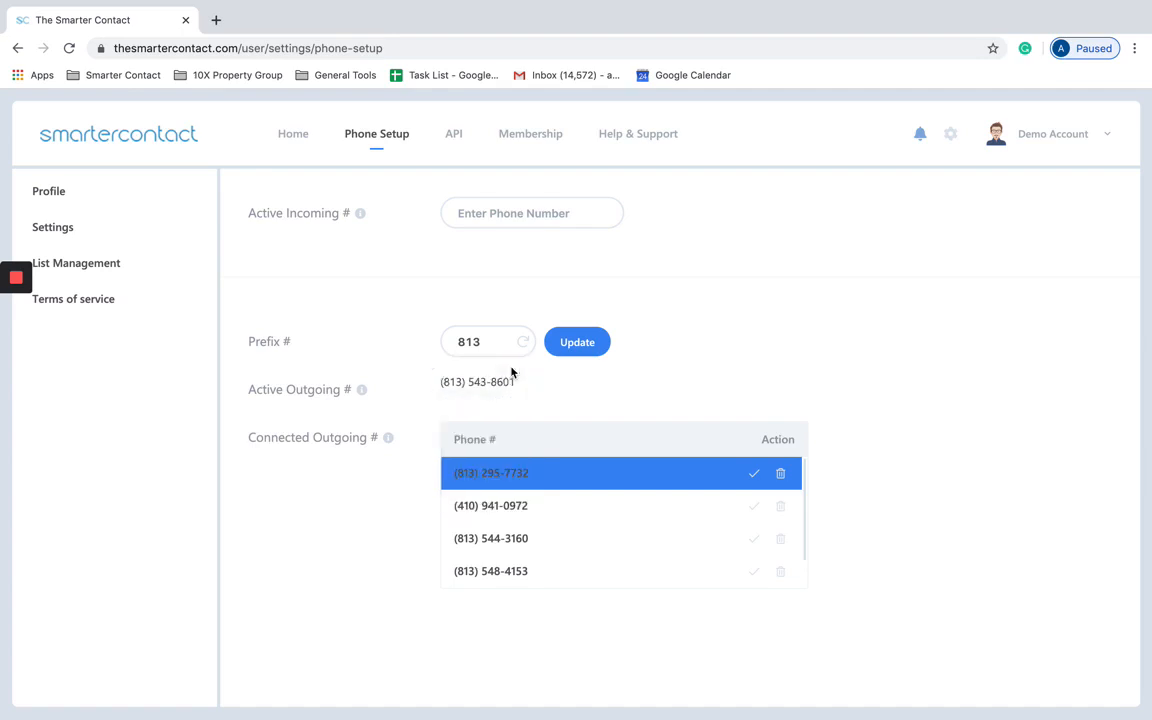
pyautogui.click(557, 345)
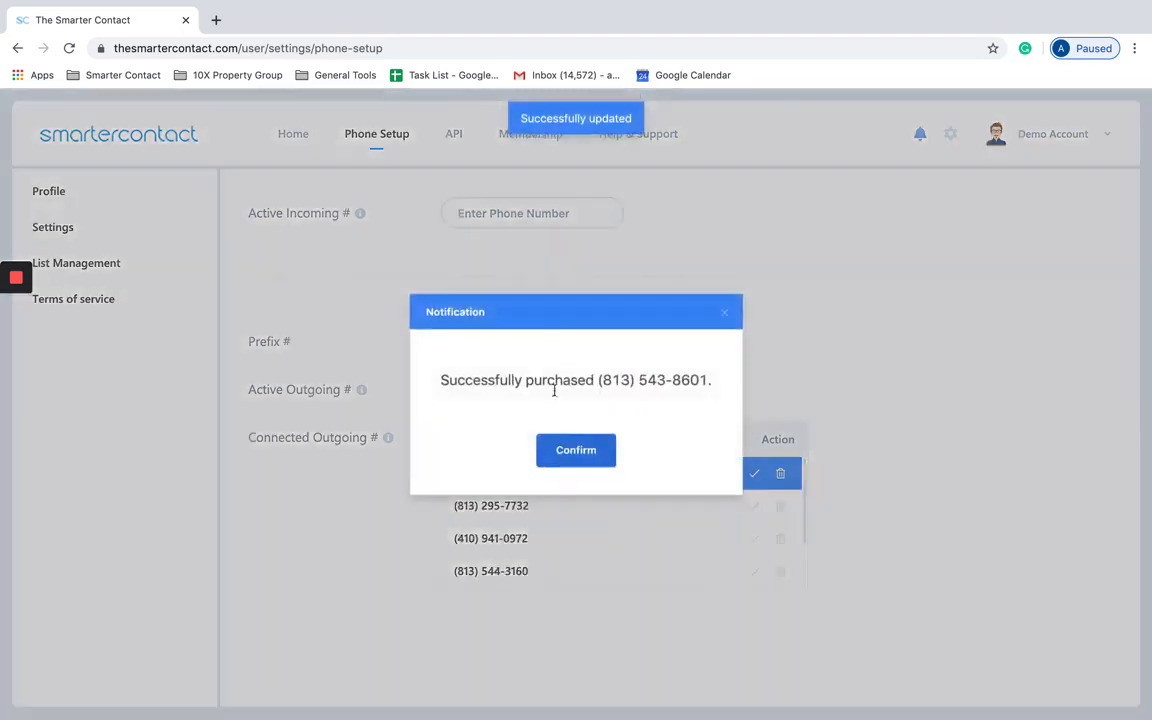
pyautogui.click(595, 450)
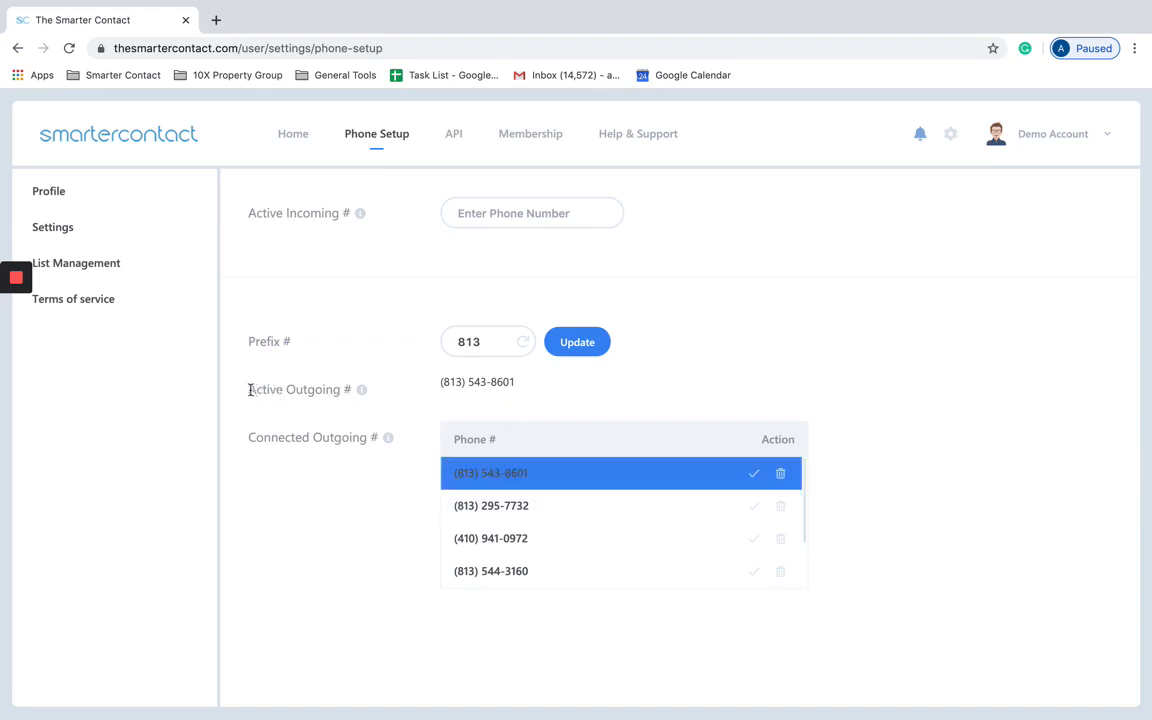
# Step: Locate the newly purchased number in the Connected Outgoing # list
pyautogui.moveTo(248, 390); pyautogui.dragTo(334, 390)
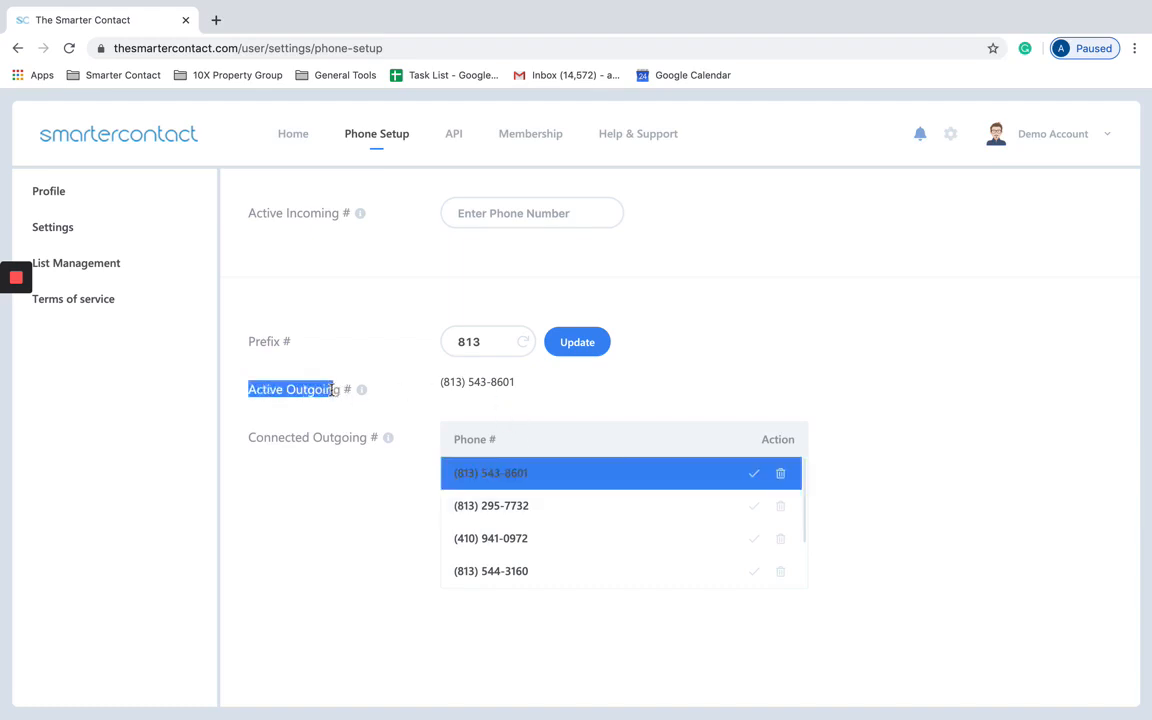
pyautogui.click(772, 486)
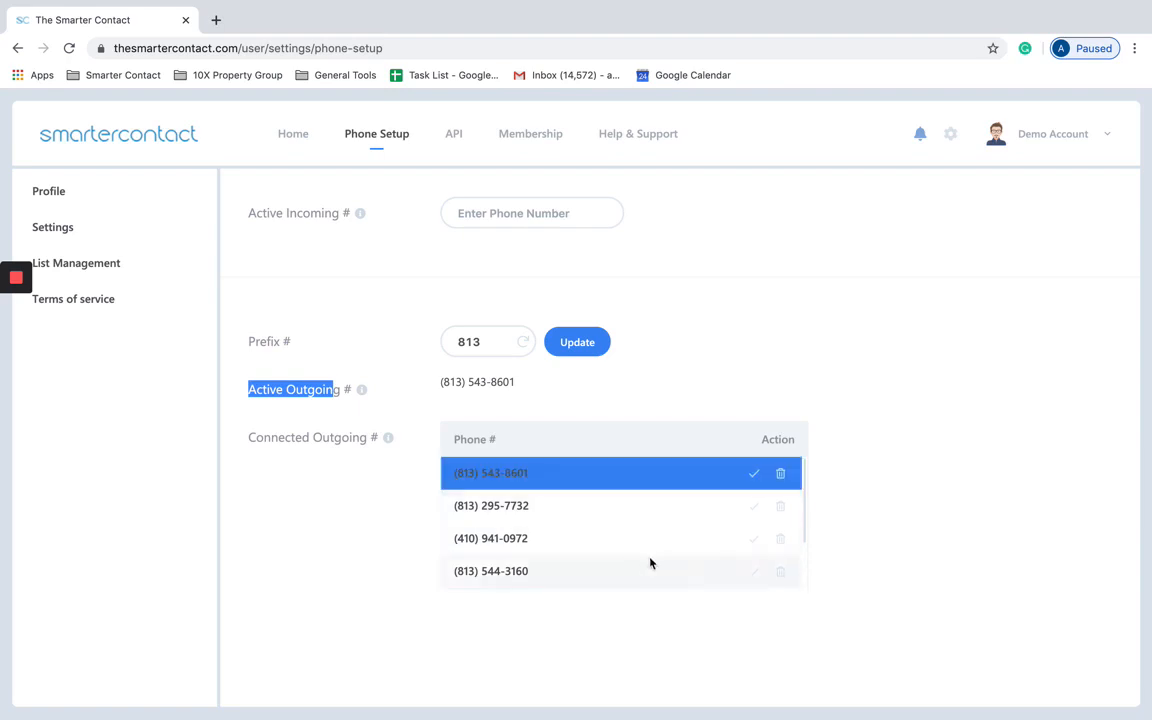
pyautogui.scroll(-1, 650, 560)
pyautogui.scroll(1, 669, 508)
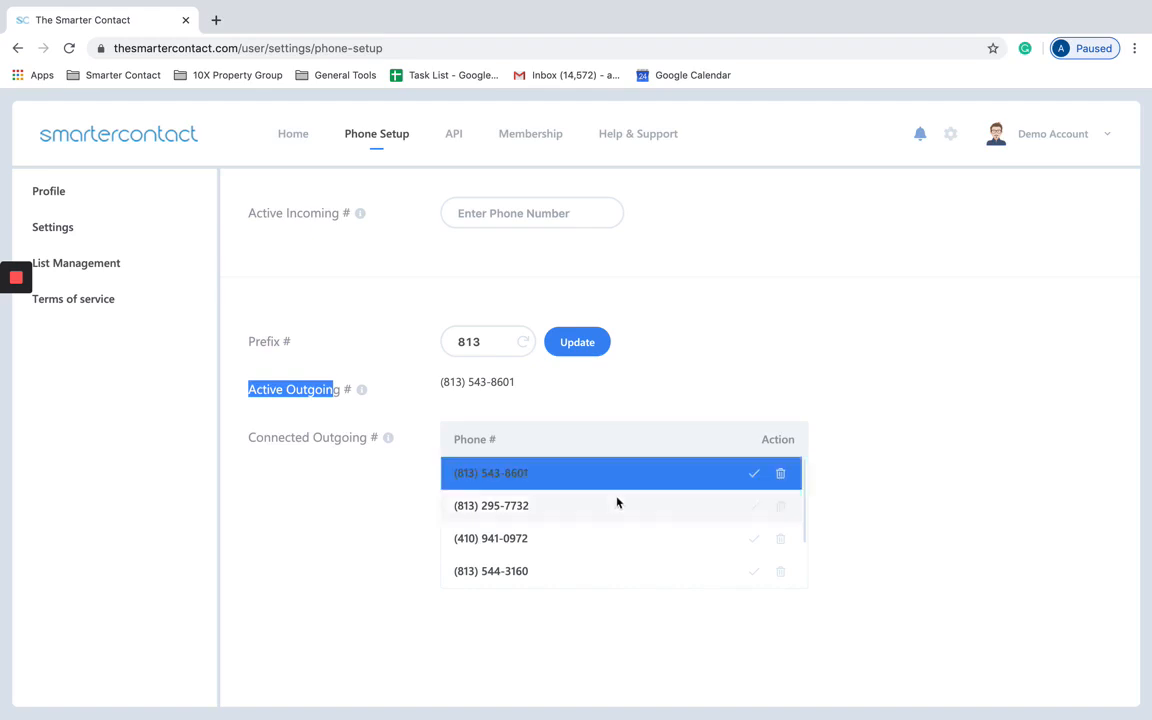
pyautogui.scroll(-1, 585, 529)
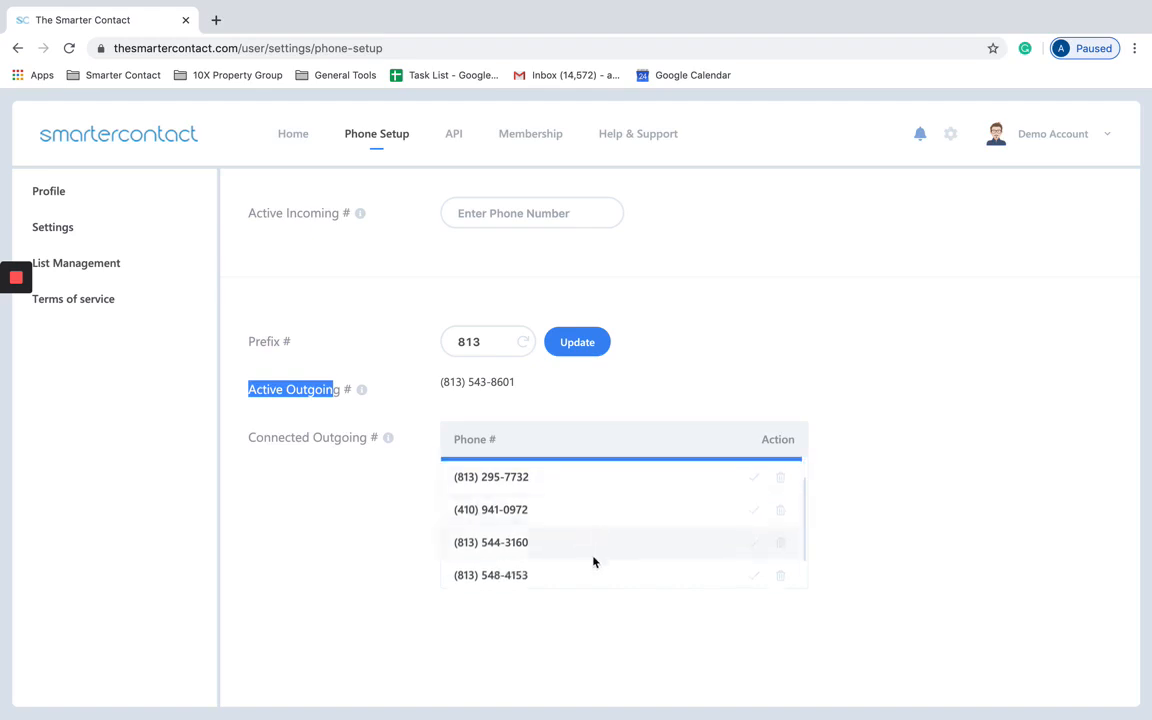
pyautogui.scroll(1, 626, 521)
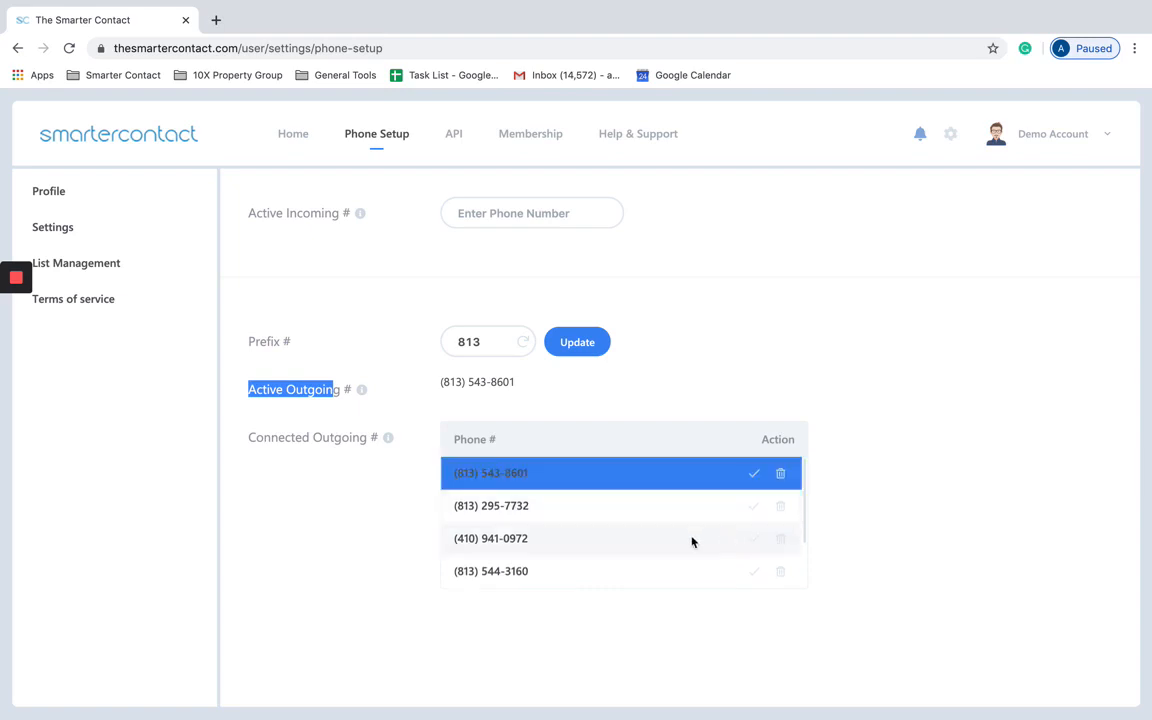
pyautogui.scroll(-2, 726, 582)
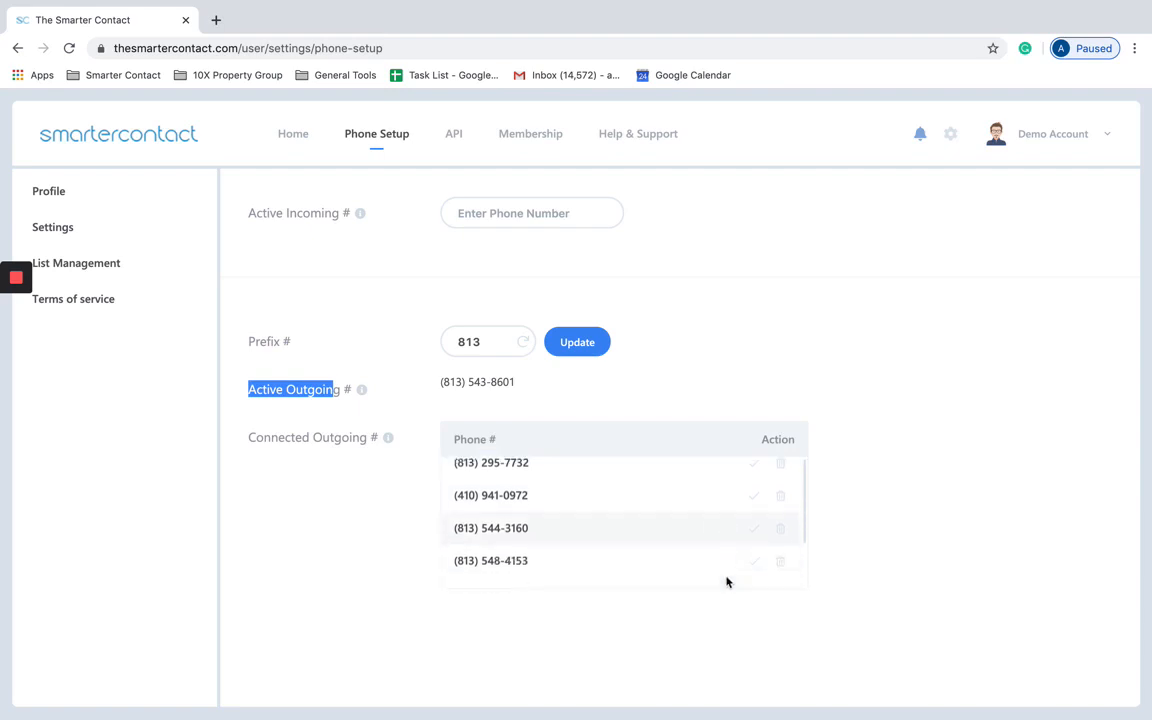
pyautogui.scroll(2, 697, 543)
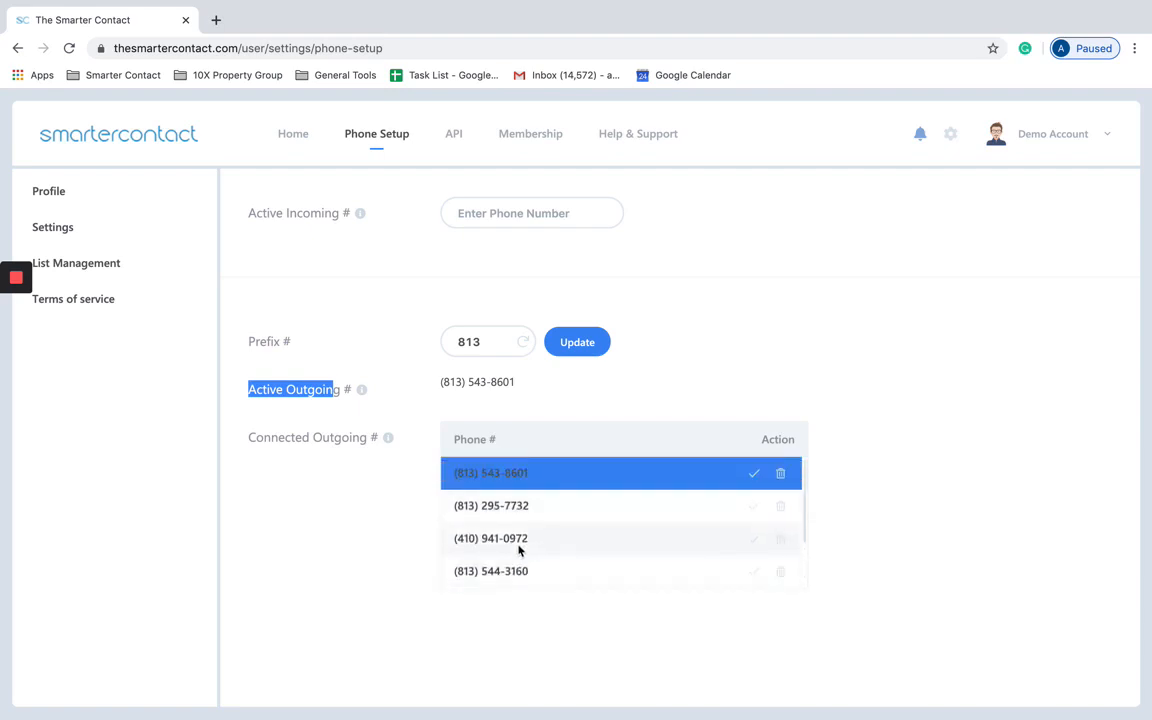
pyautogui.scroll(-2, 563, 515)
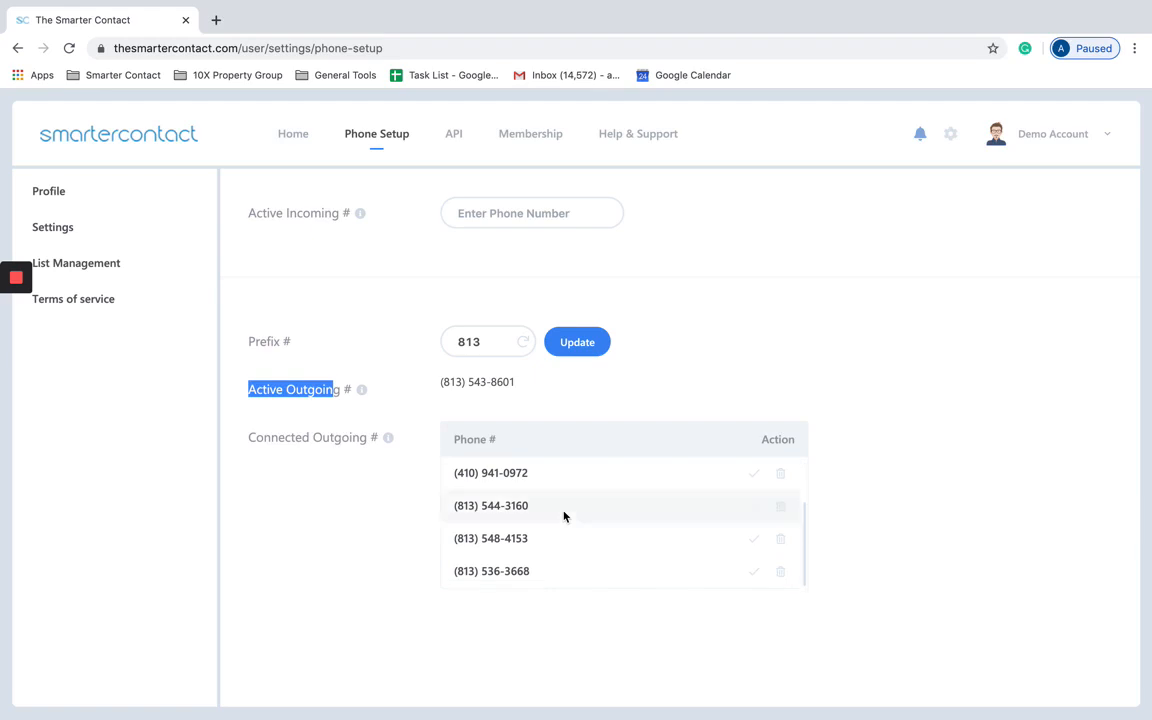
# Step: Drag three connected numbers up to sit directly below the active outgoing number
pyautogui.moveTo(534, 508); pyautogui.dragTo(554, 537)
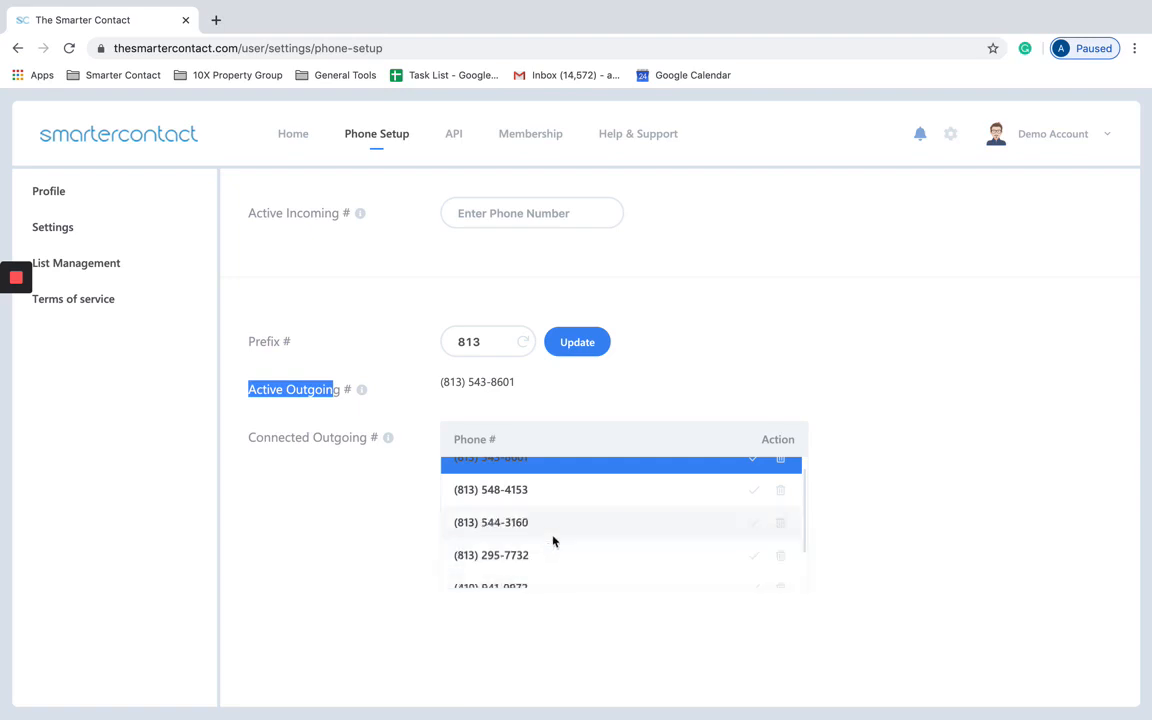
pyautogui.scroll(1, 562, 538)
pyautogui.scroll(-1, 562, 540)
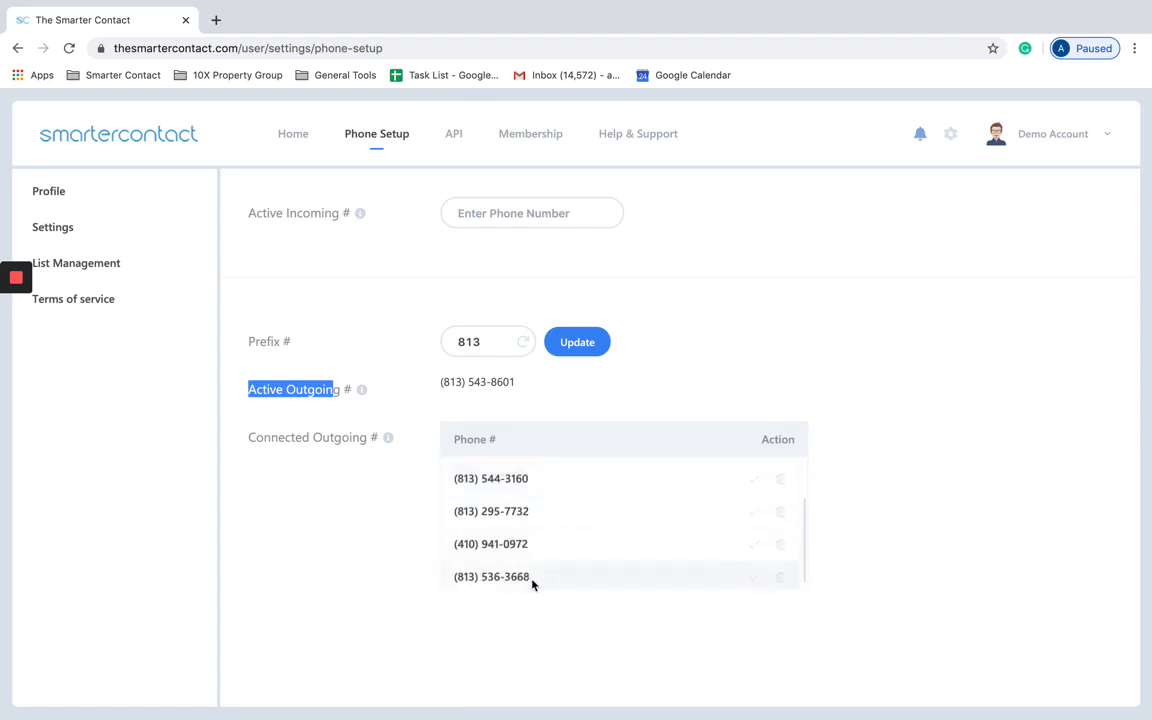
pyautogui.moveTo(535, 581); pyautogui.dragTo(584, 506)
pyautogui.scroll(1, 581, 515)
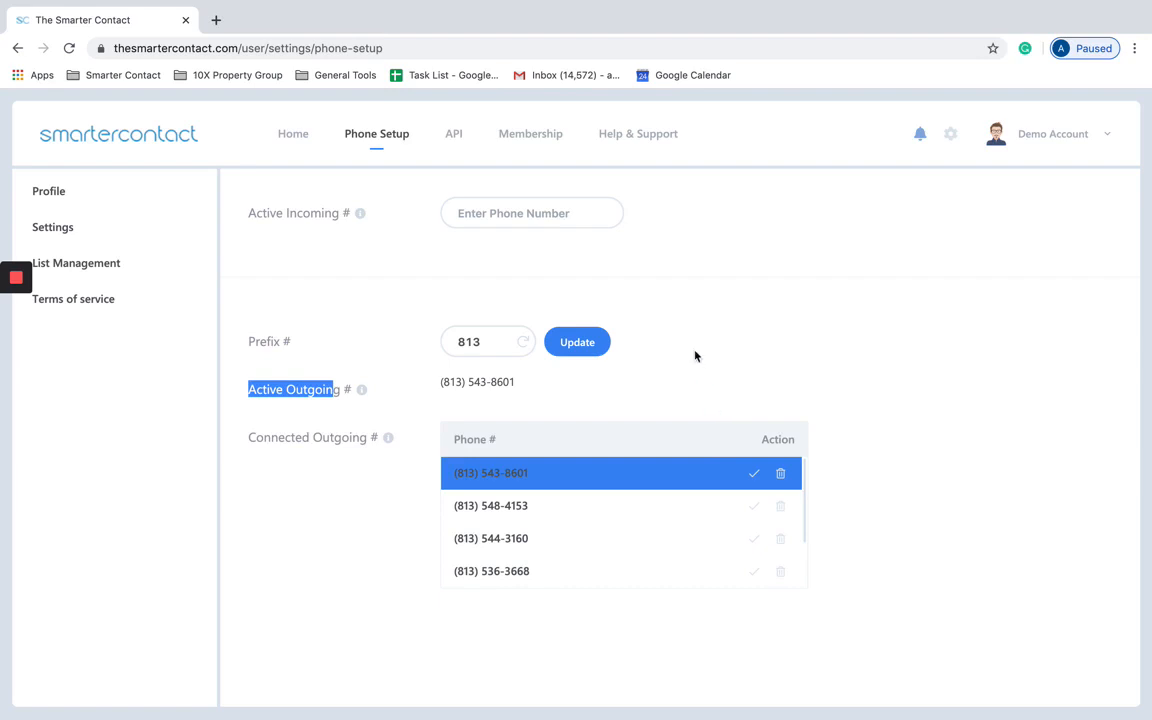
pyautogui.scroll(-1, 572, 510)
pyautogui.scroll(-1, 572, 510)
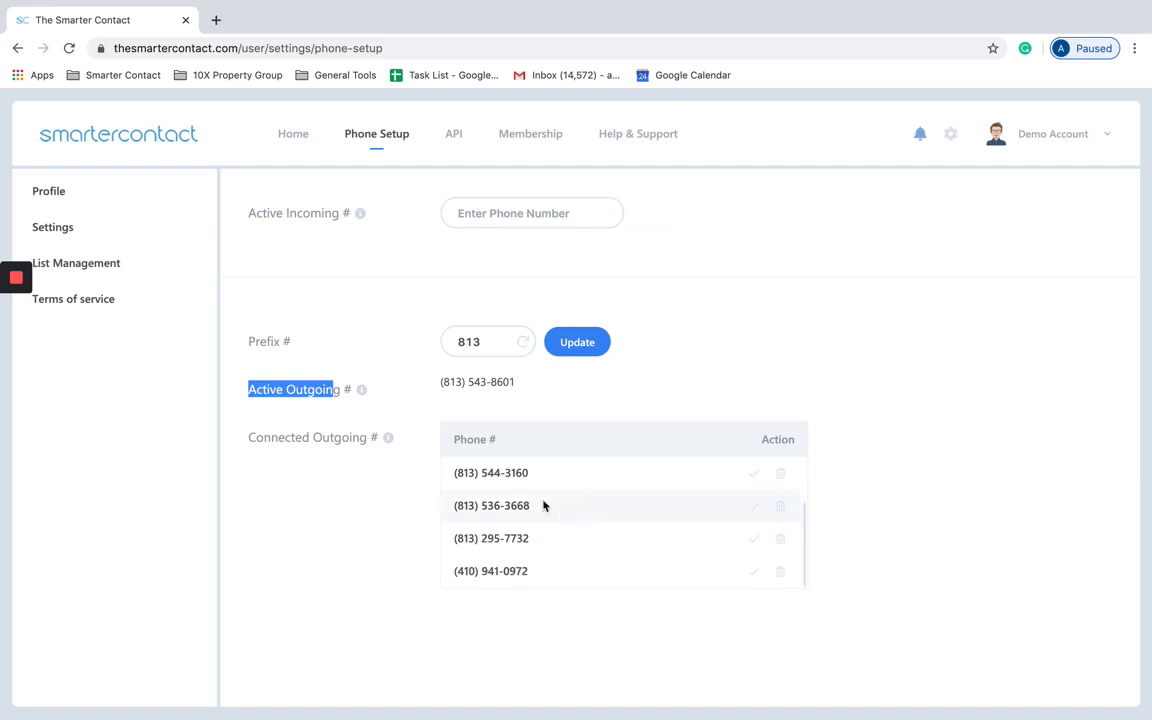
pyautogui.scroll(1, 501, 492)
pyautogui.scroll(1, 500, 490)
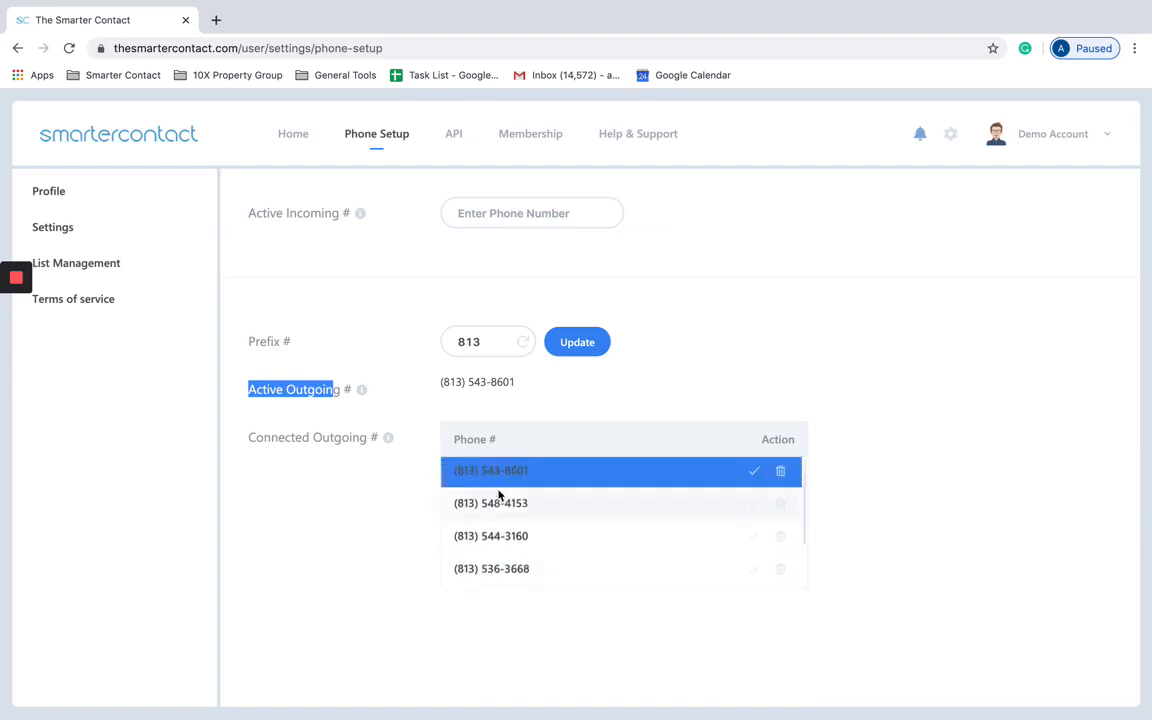
pyautogui.click(547, 484)
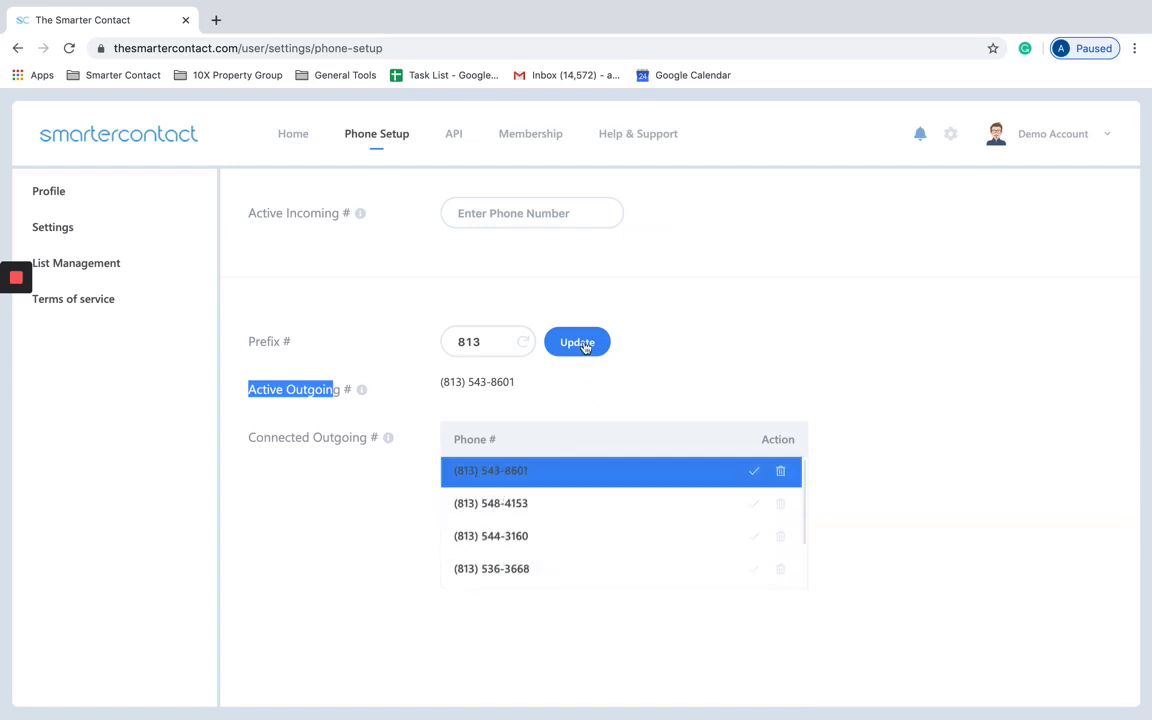
pyautogui.click(656, 318)
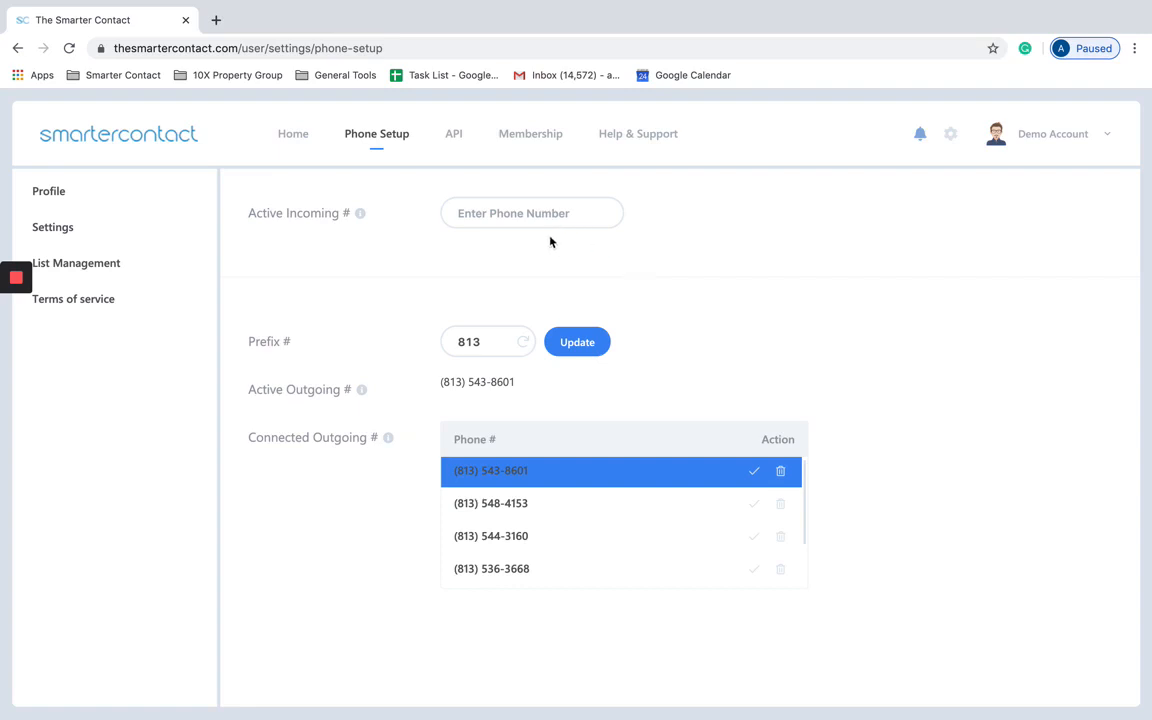
# Step: Leave the Active Incoming # field and open the API page with its five Citrix Podio integrations
pyautogui.click(521, 222)
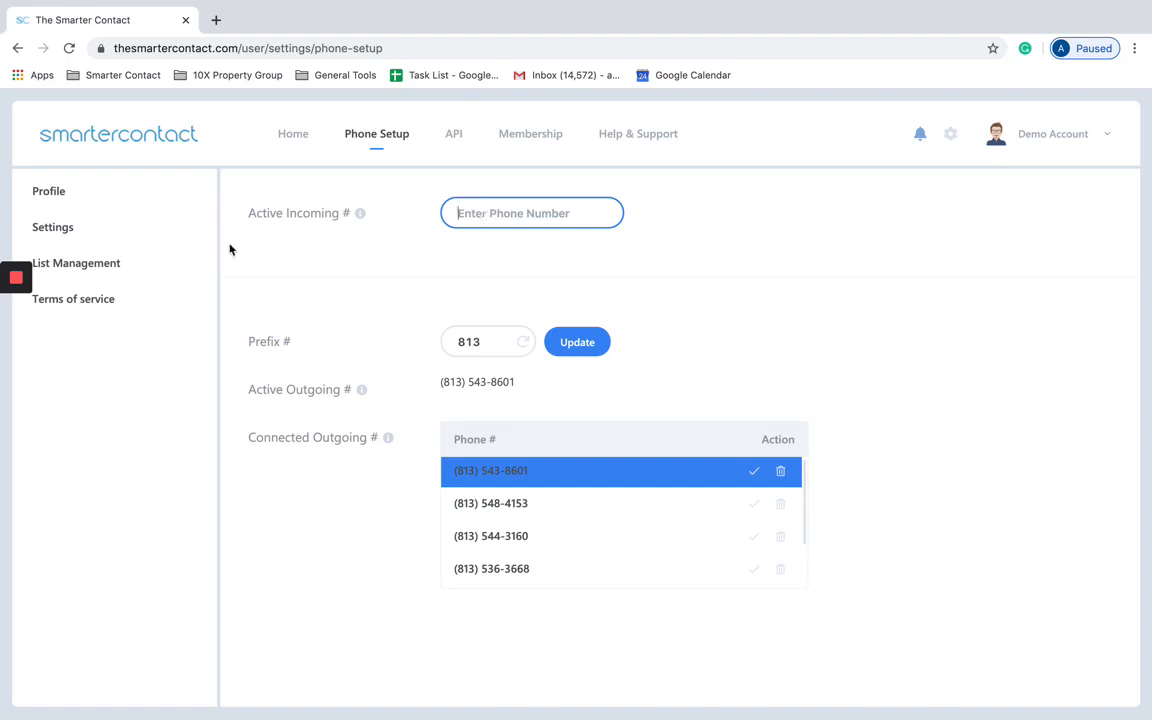
pyautogui.click(457, 138)
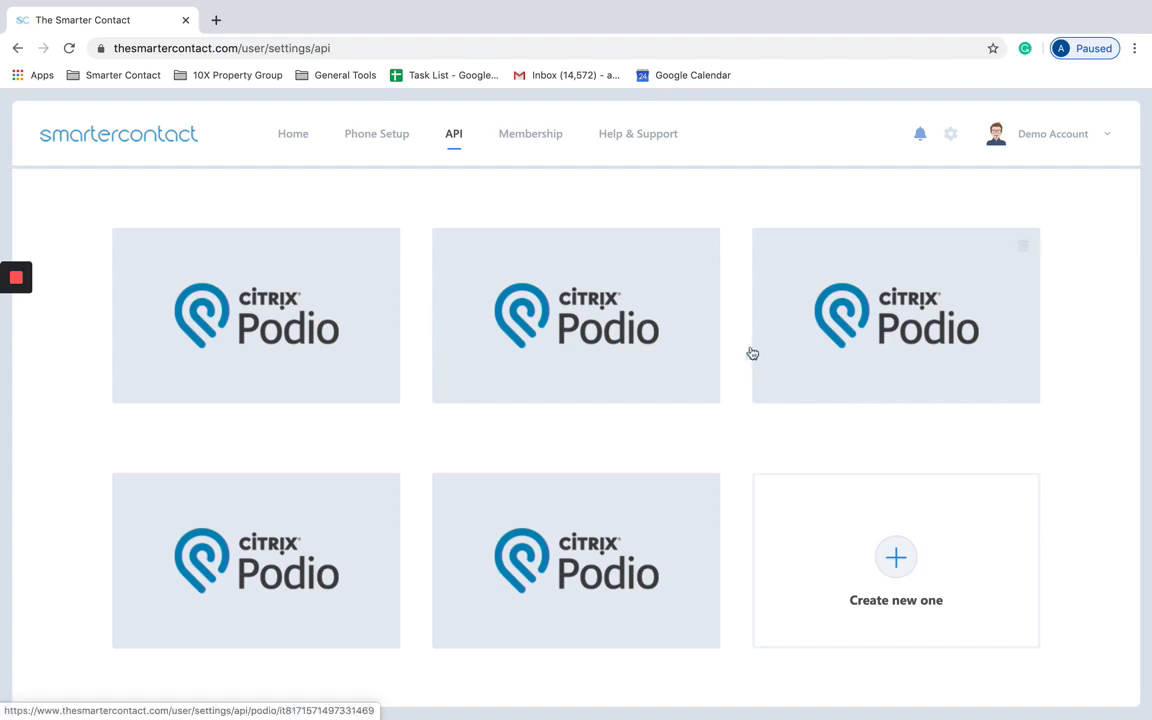
# Step: Review the Membership page: Elite $199/Month plan, payment card and 2493/2500 SMS allowance
pyautogui.click(516, 136)
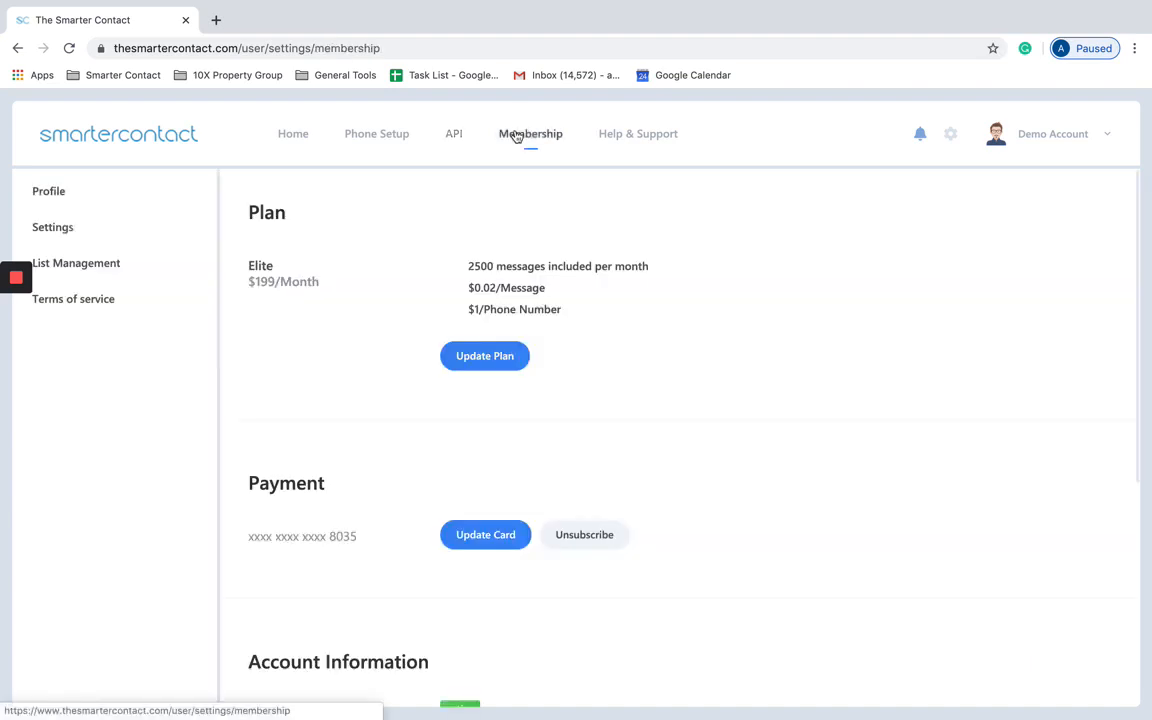
pyautogui.scroll(-3, 358, 400)
pyautogui.scroll(-1, 367, 476)
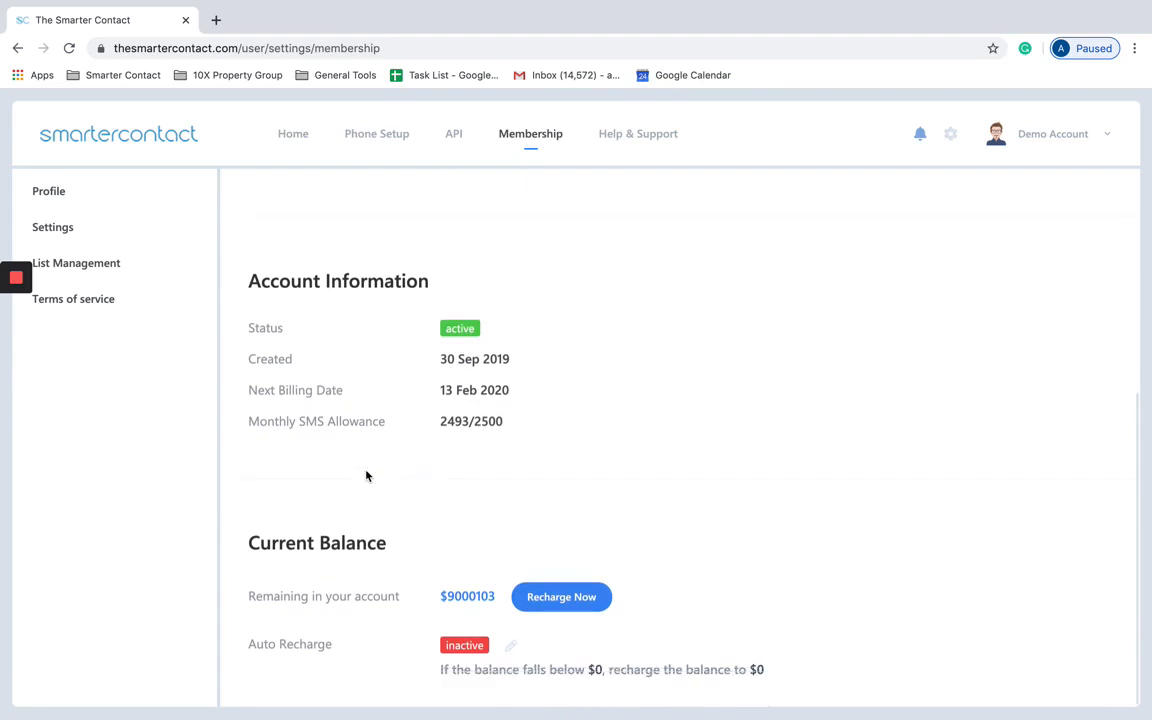
pyautogui.scroll(4, 404, 319)
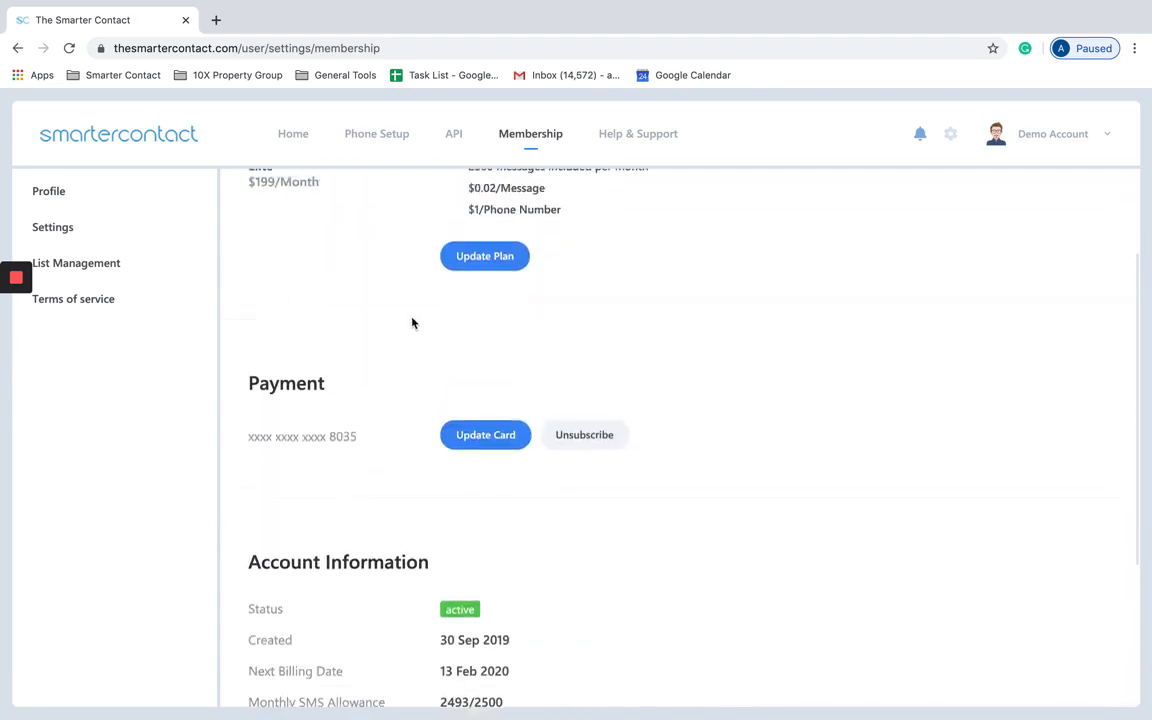
pyautogui.scroll(-3, 400, 420)
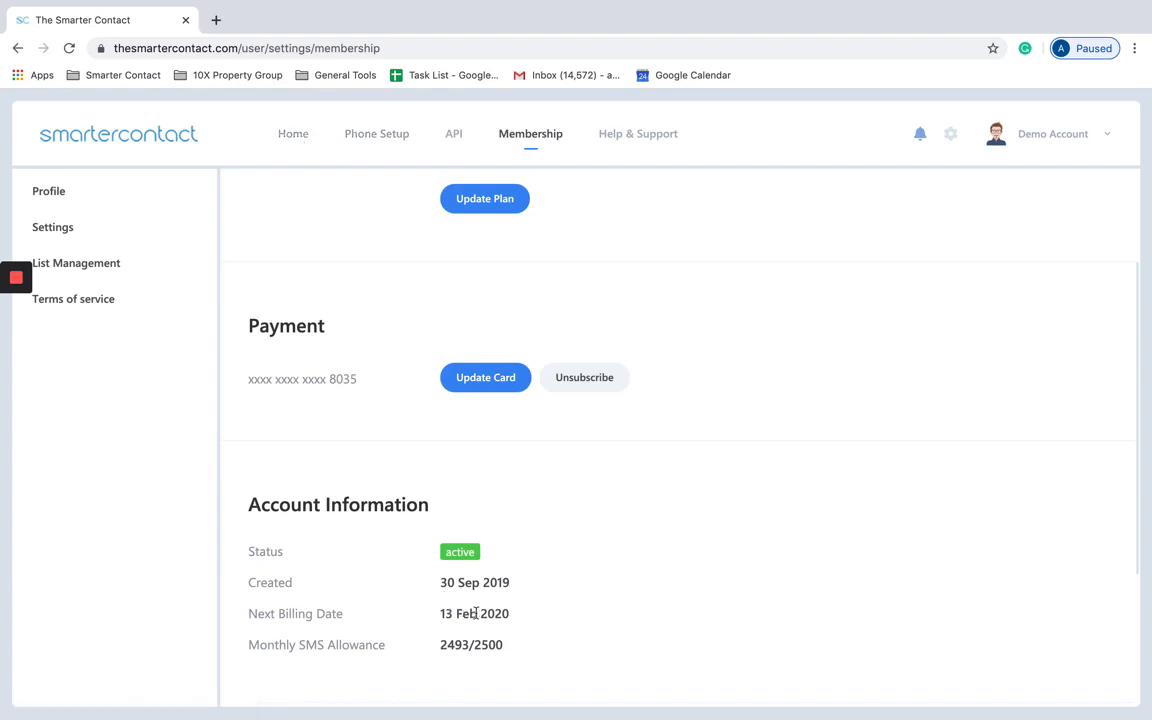
pyautogui.moveTo(502, 644); pyautogui.dragTo(440, 645)
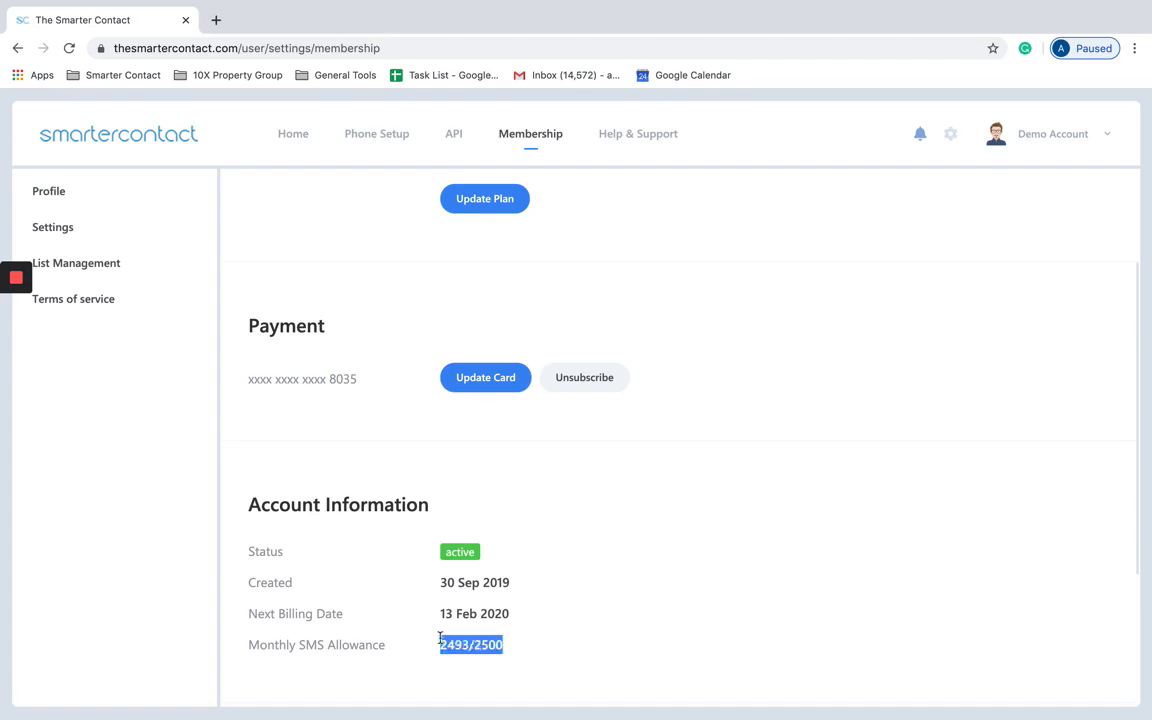
pyautogui.click(507, 650)
pyautogui.moveTo(469, 644); pyautogui.dragTo(453, 643)
pyautogui.click(532, 589)
pyautogui.moveTo(470, 645); pyautogui.dragTo(440, 645)
pyautogui.scroll(3, 604, 399)
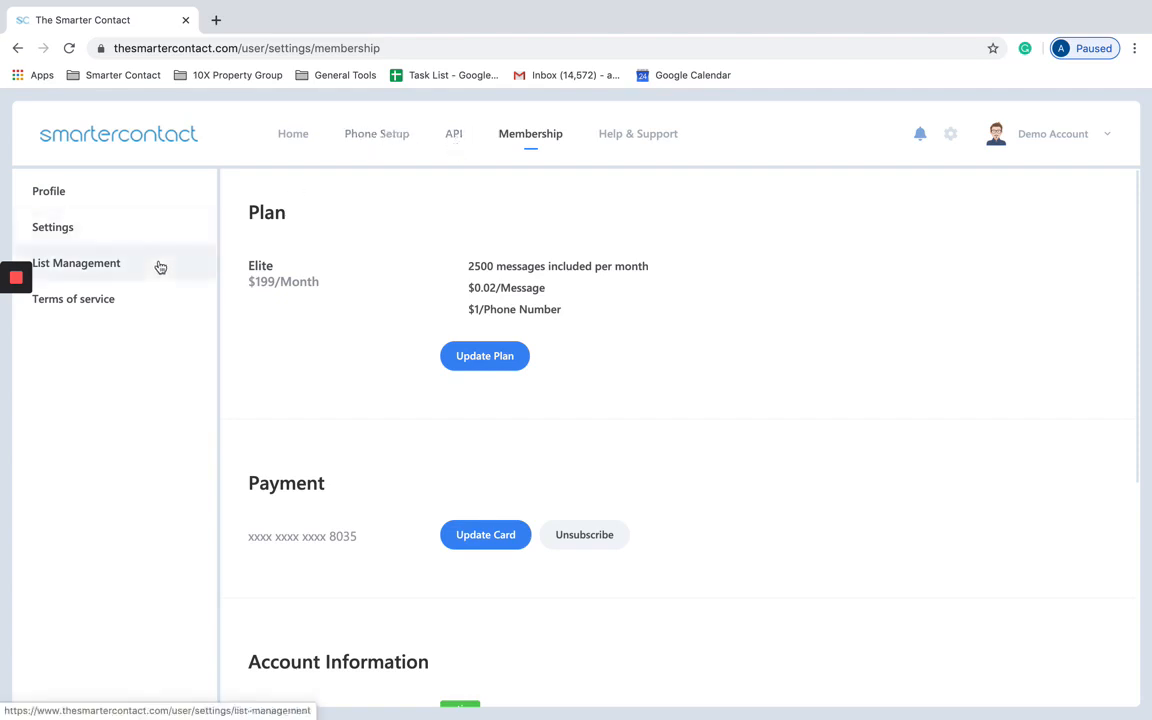
pyautogui.scroll(-5, 414, 473)
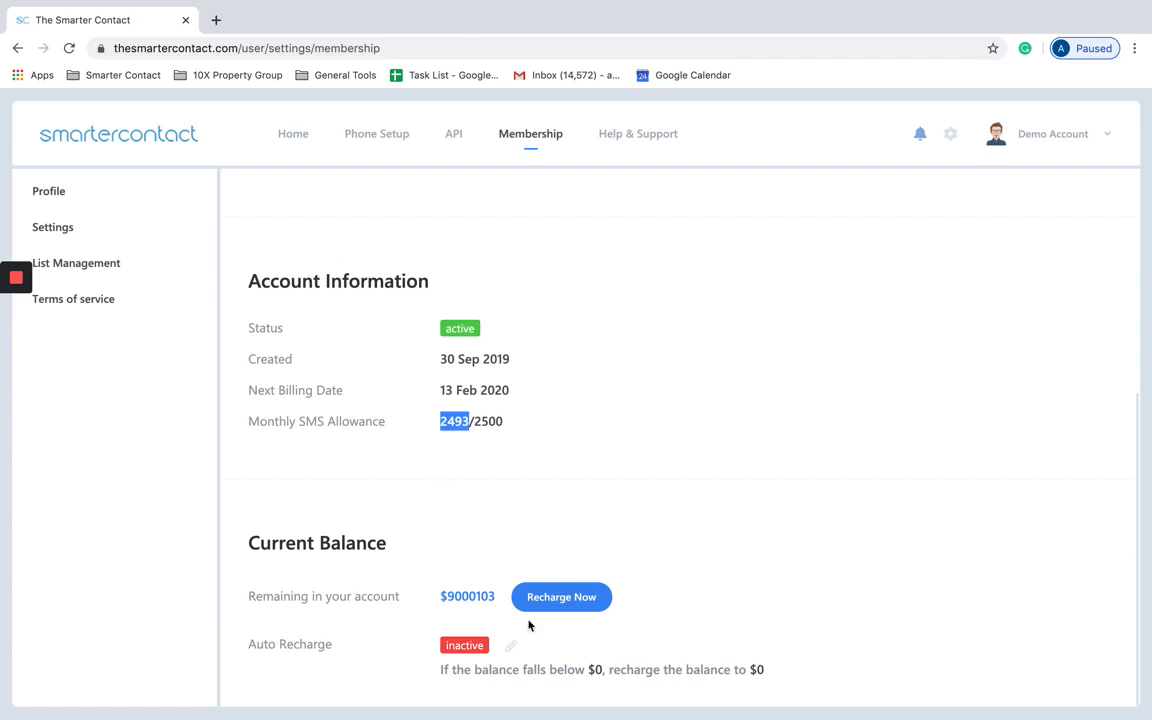
pyautogui.click(511, 646)
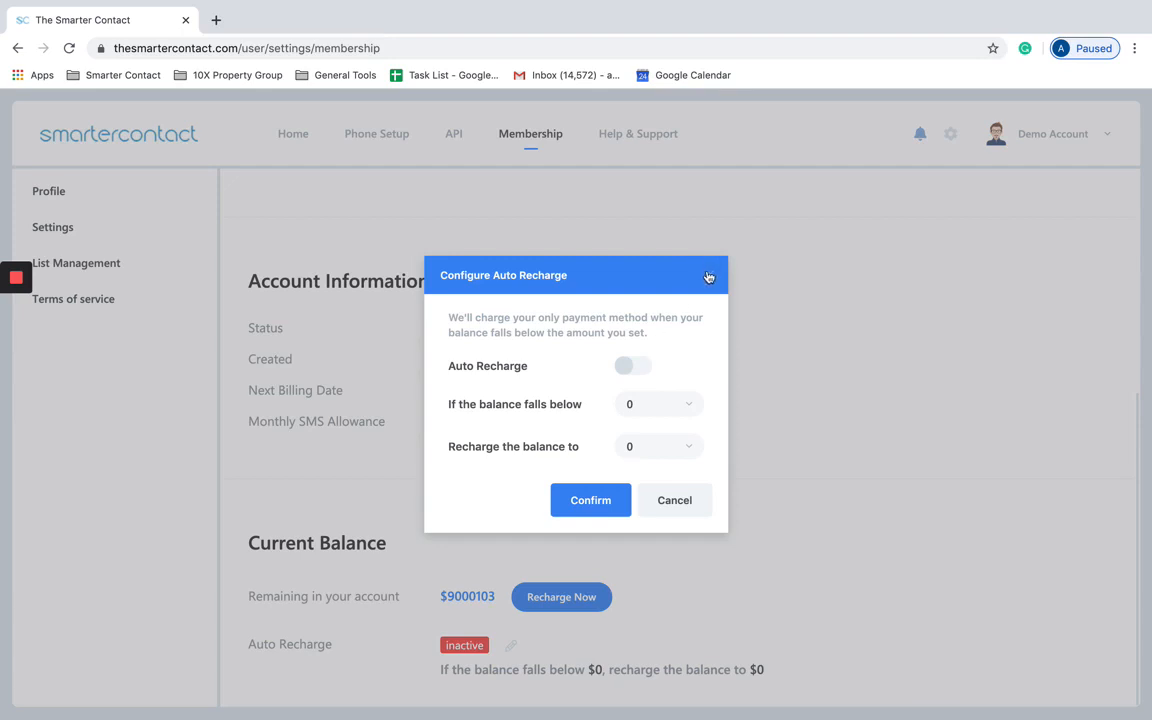
pyautogui.click(686, 408)
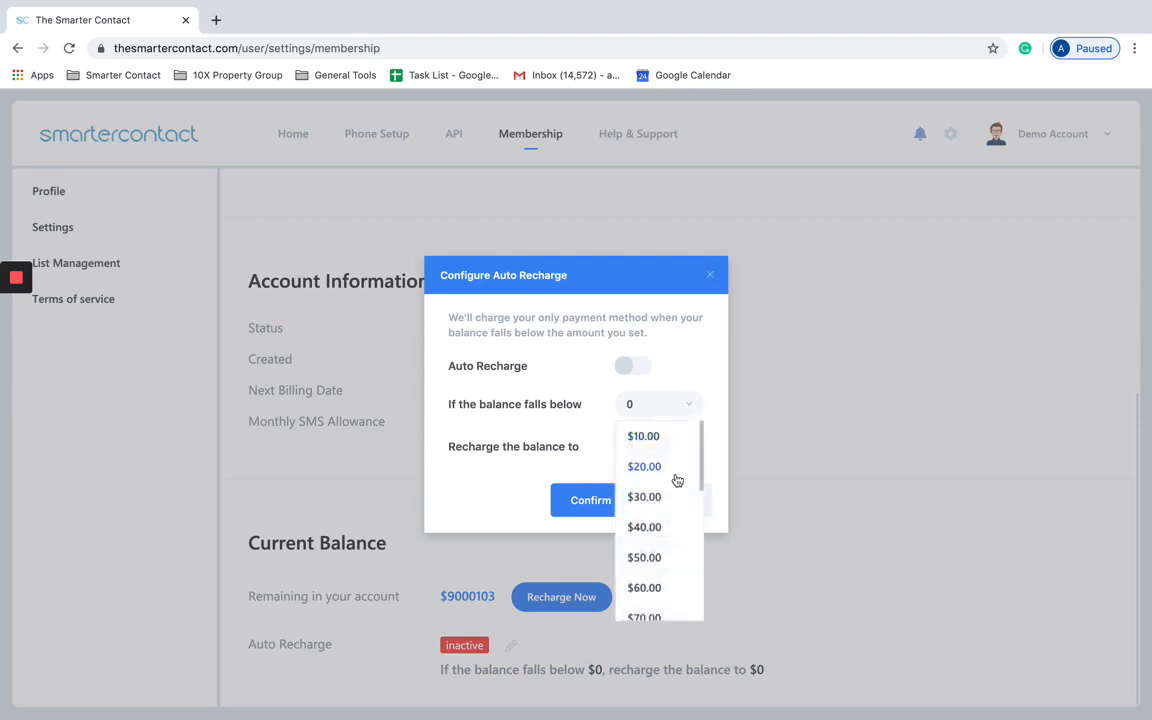
pyautogui.click(681, 378)
pyautogui.click(710, 275)
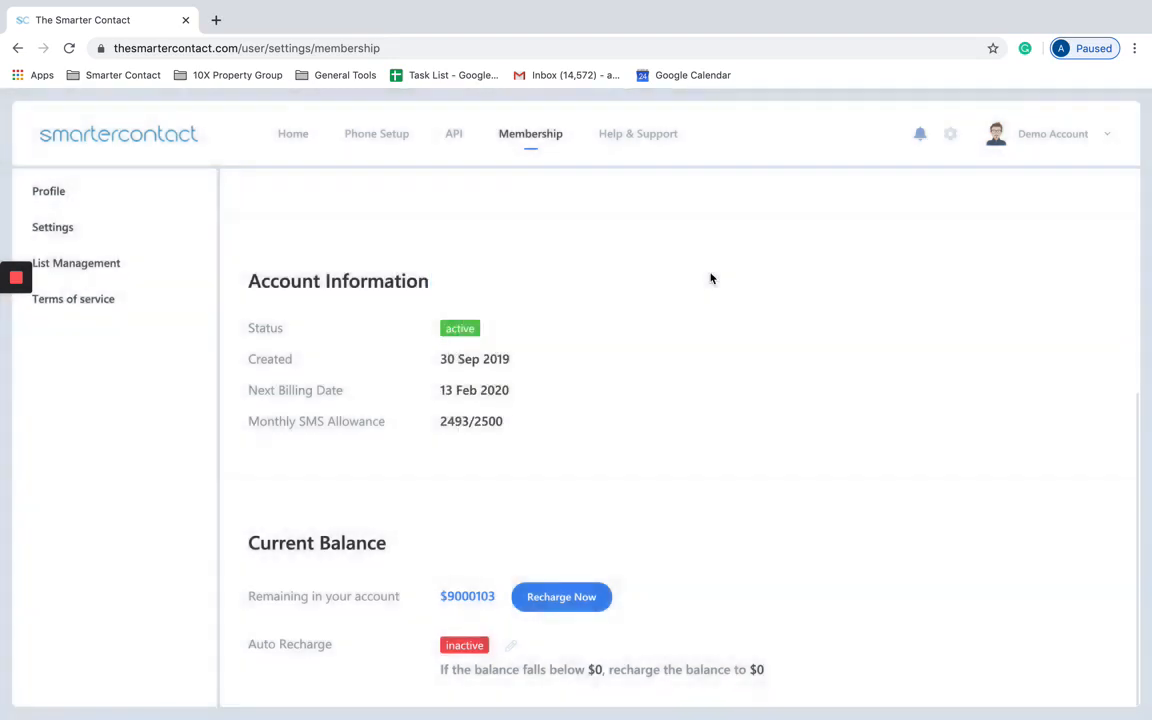
pyautogui.scroll(5, 597, 316)
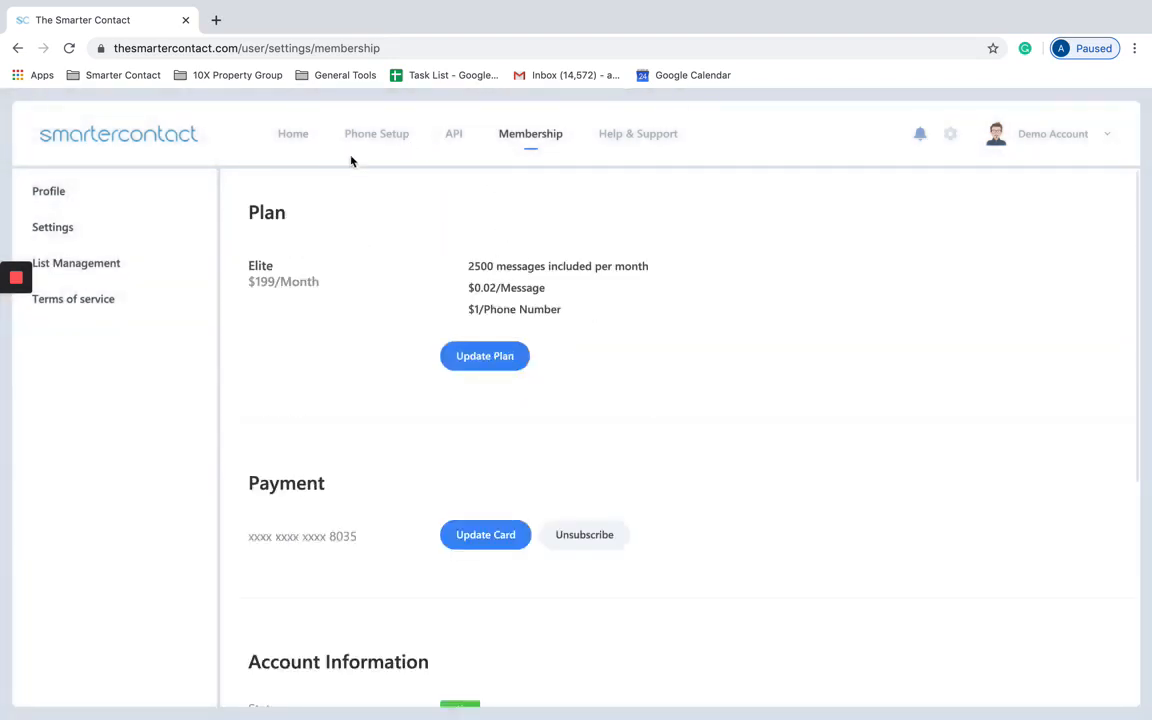
# Step: Set Edit Grade Settings to Yes, then return to the Messenger inbox
pyautogui.click(162, 226)
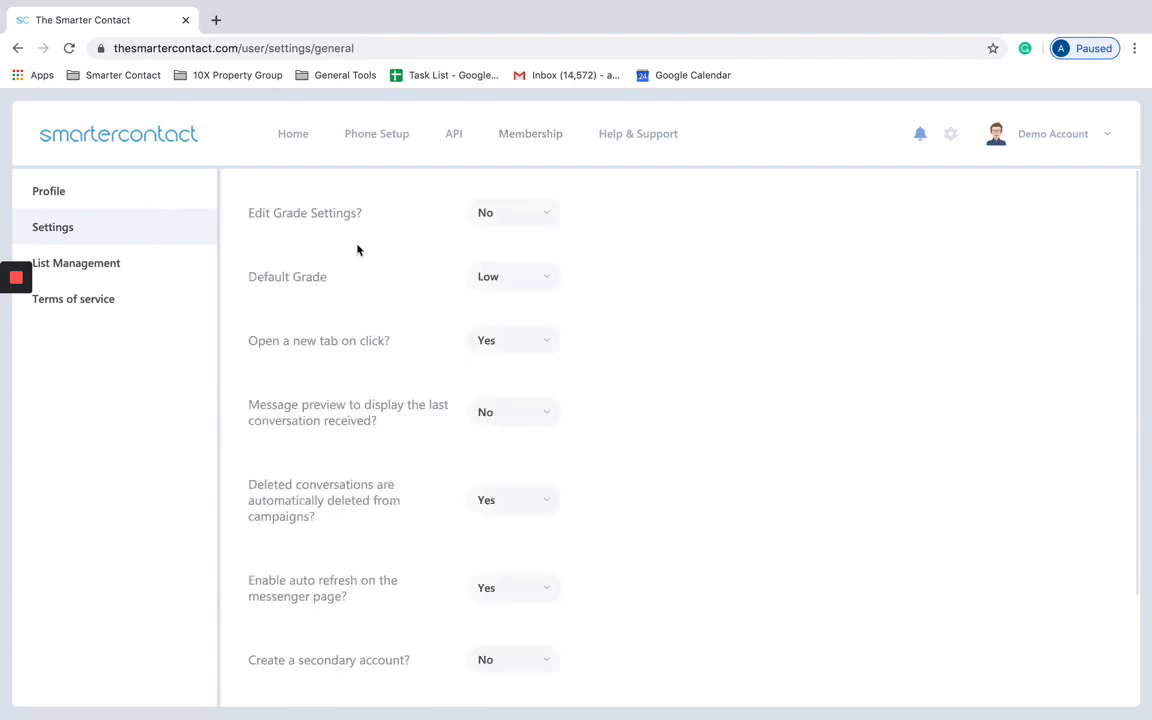
pyautogui.click(512, 220)
pyautogui.click(486, 246)
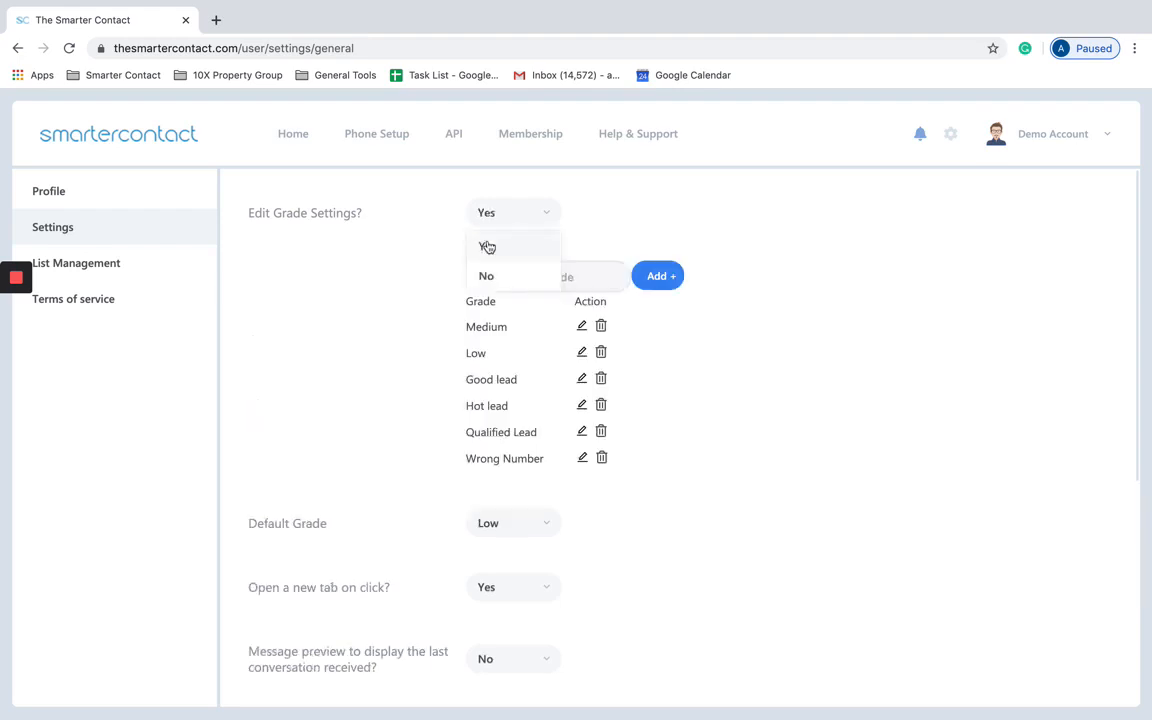
pyautogui.click(190, 143)
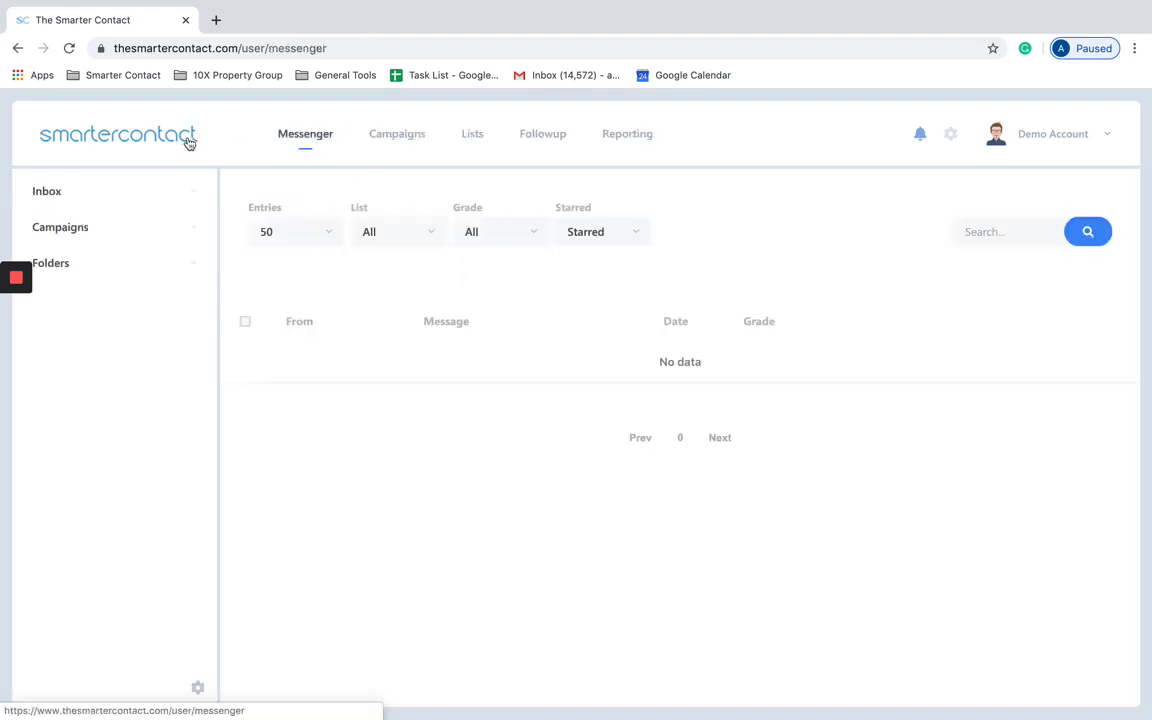
# Step: Look through the inbox grade filter and the Medium grade's actions, then open account settings
pyautogui.click(488, 240)
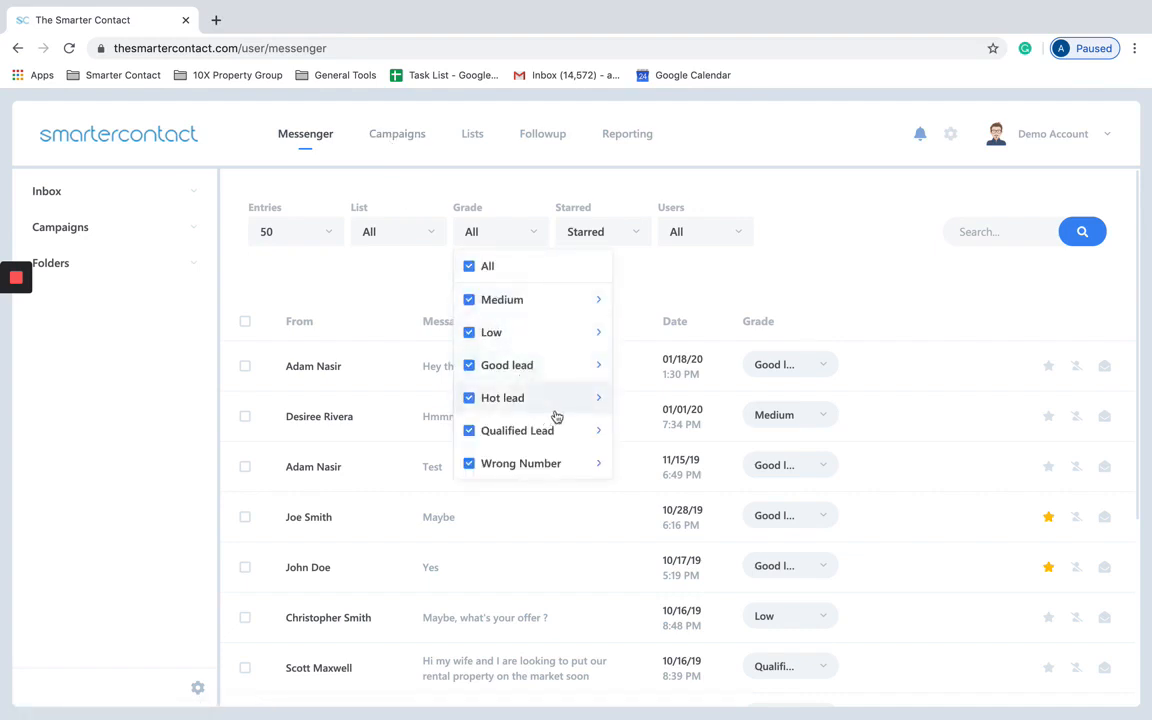
pyautogui.click(599, 302)
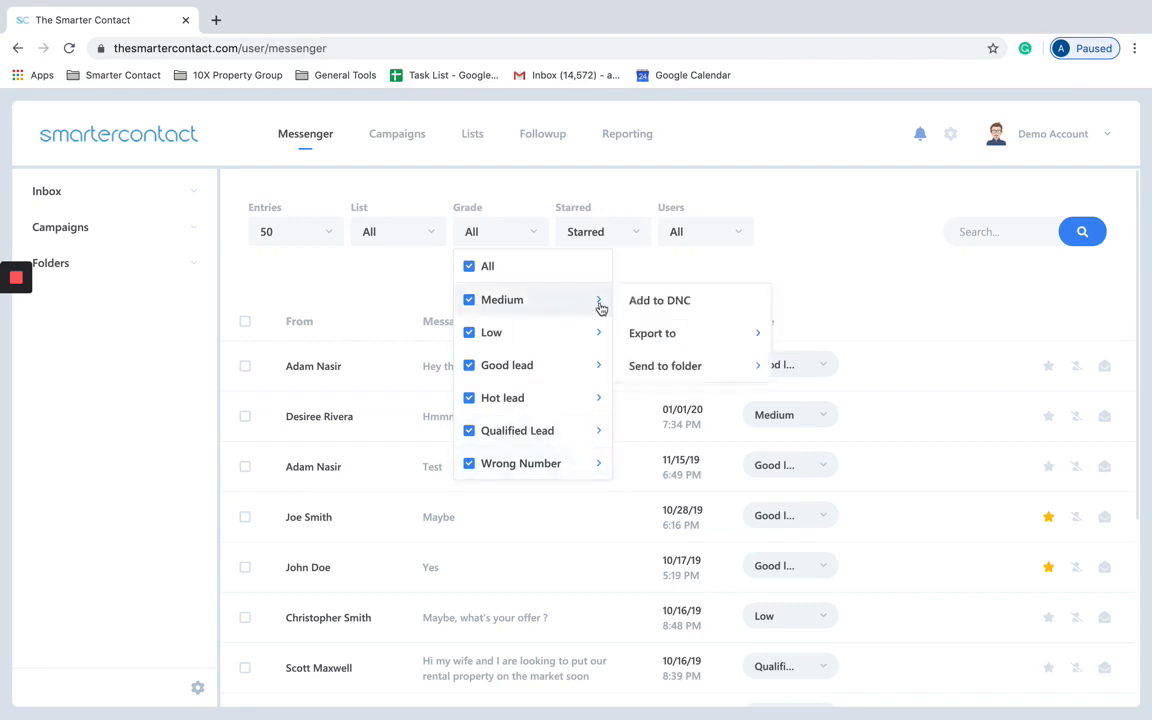
pyautogui.click(856, 266)
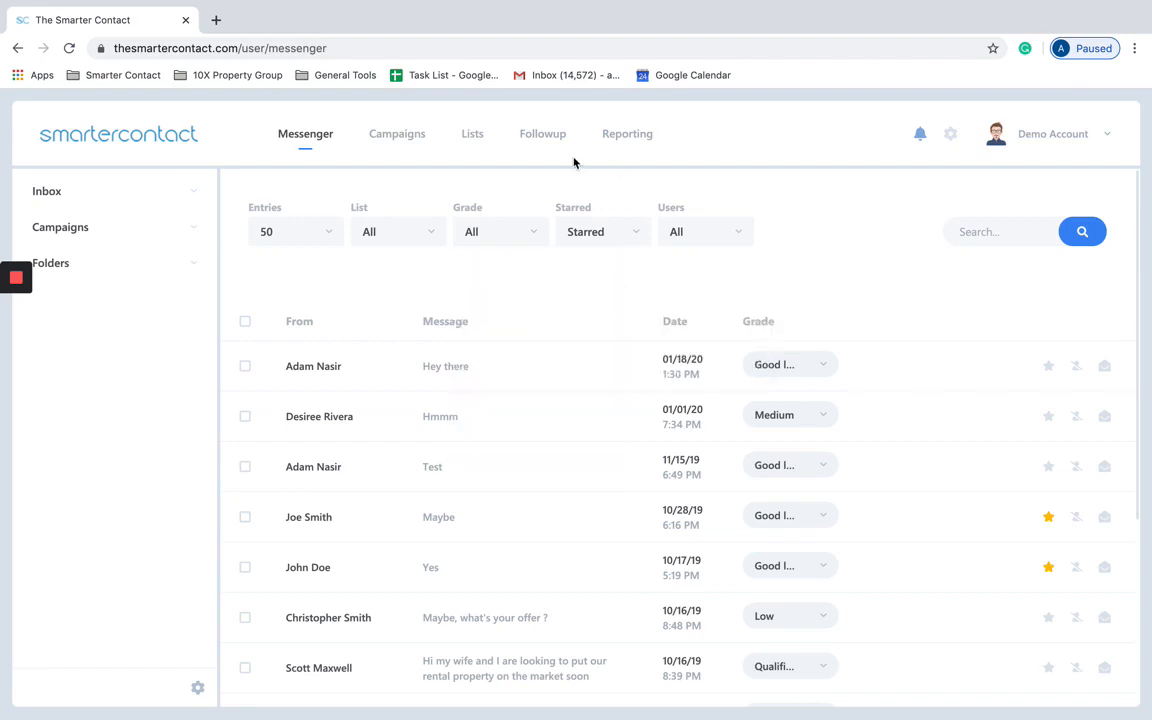
pyautogui.click(953, 139)
# Step: Turn on grade editing and rename the Medium grade to 'Hot Lead'
pyautogui.click(120, 229)
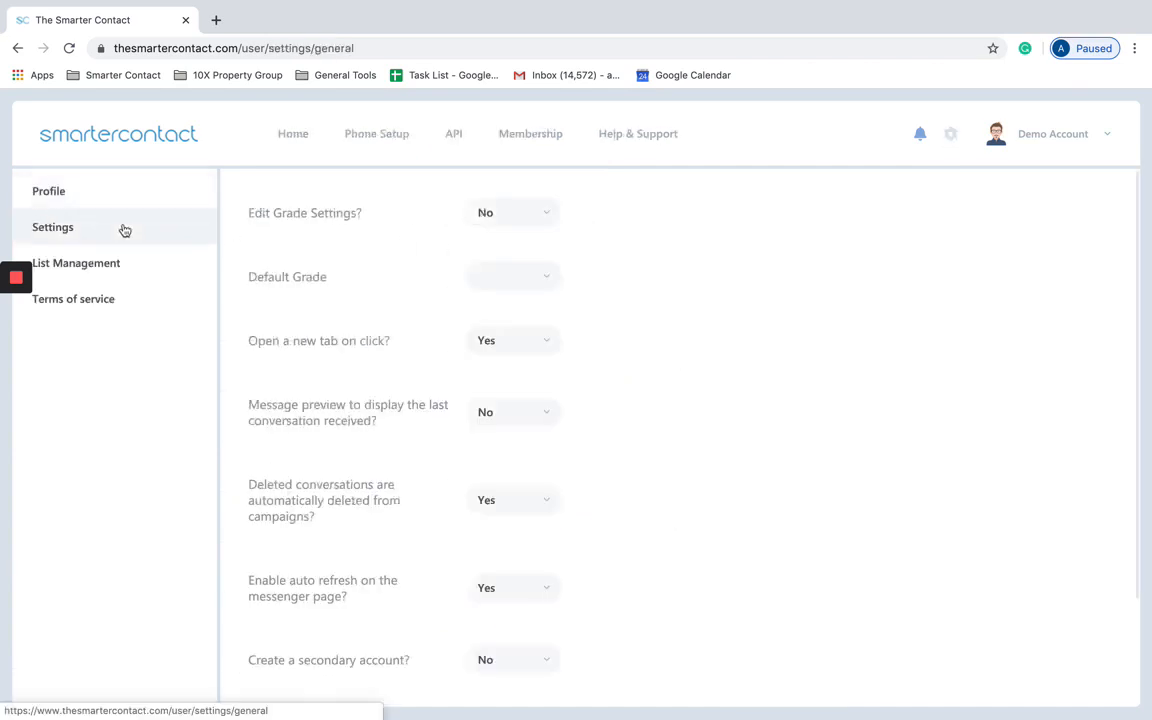
pyautogui.click(532, 215)
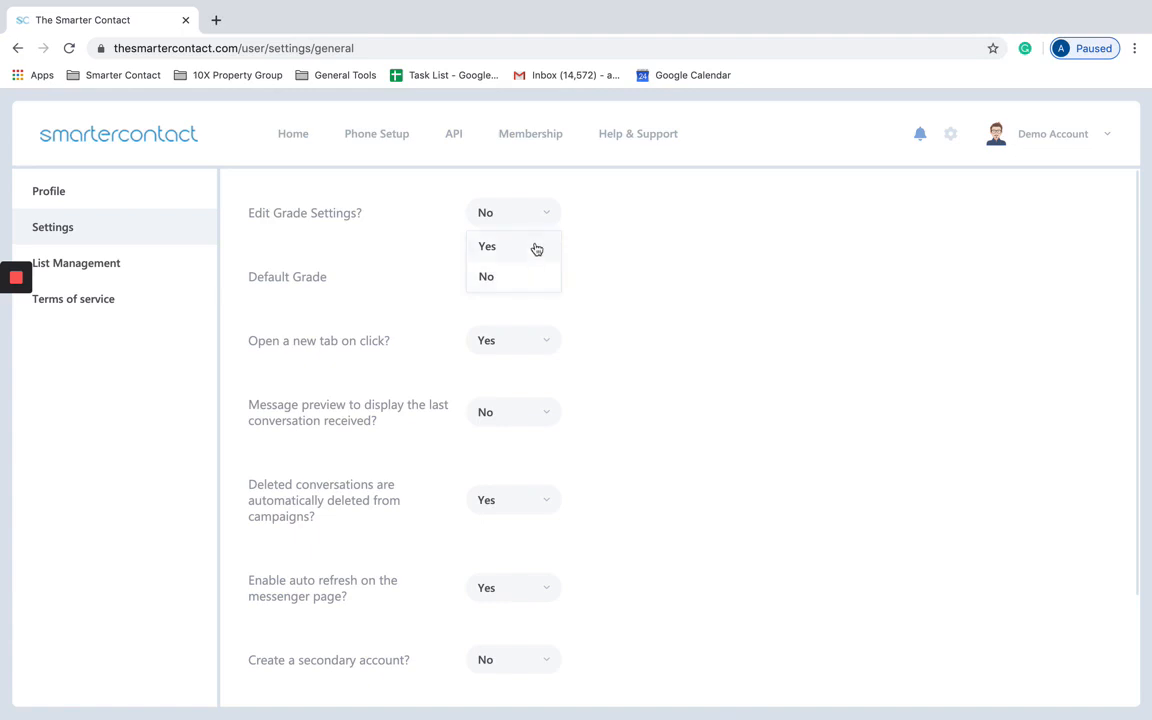
pyautogui.click(536, 247)
pyautogui.click(582, 327)
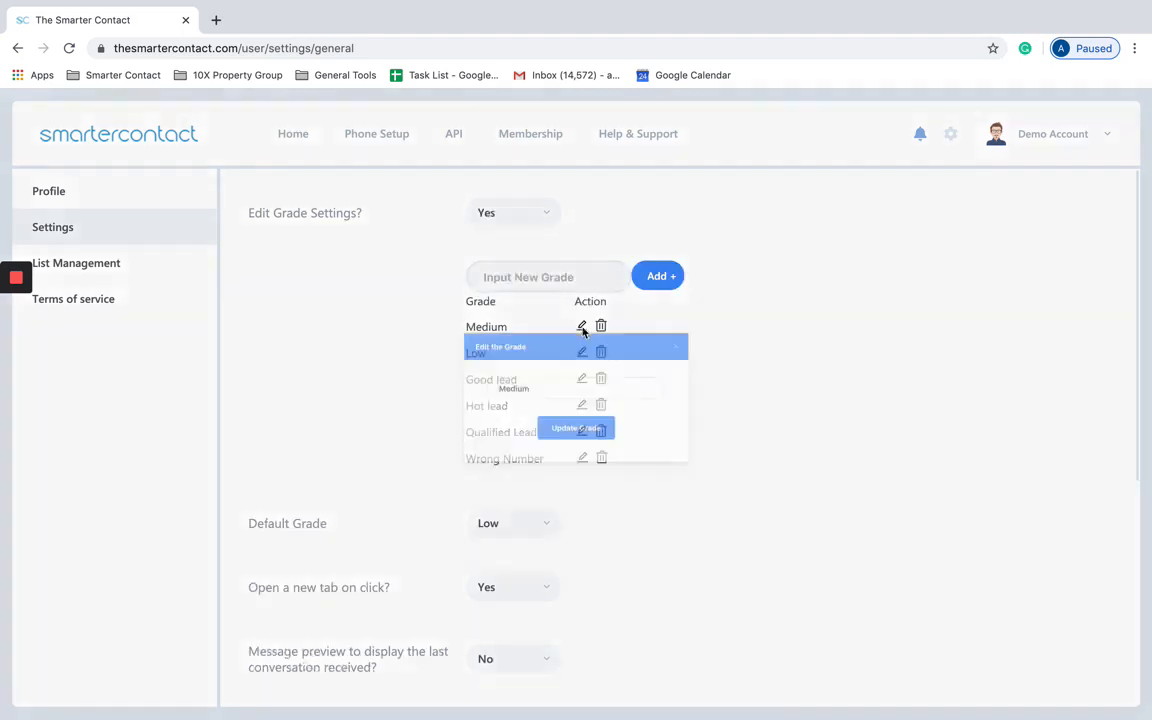
pyautogui.moveTo(553, 376); pyautogui.dragTo(471, 367)
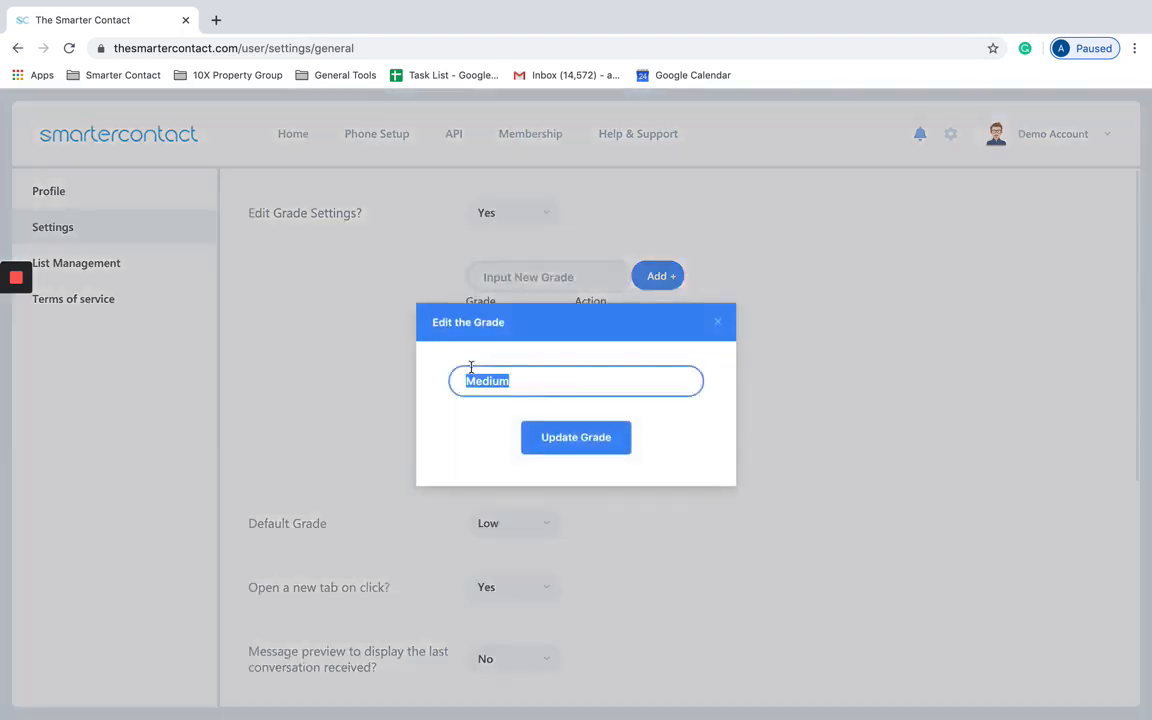
pyautogui.write('Hi')
pyautogui.press('BackSpace')
pyautogui.write('Hot Lead')
pyautogui.click(606, 430)
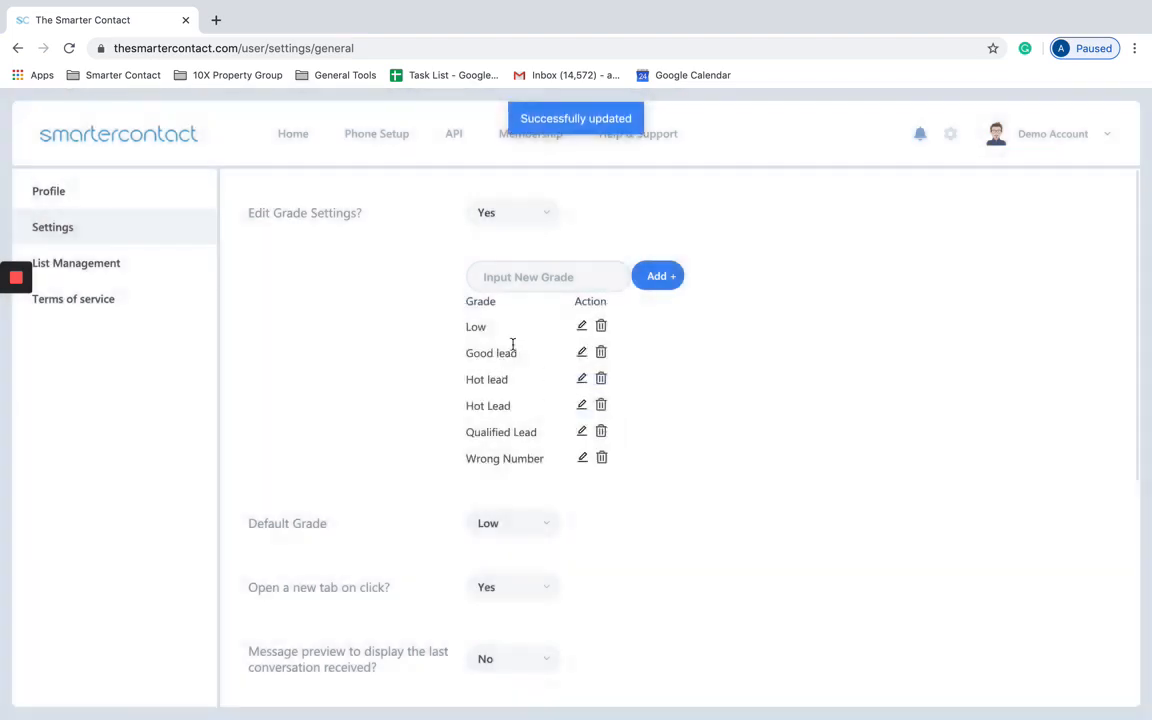
# Step: Rename the 'Hot lead' grade to 'Hot' and return to the Messenger inbox
pyautogui.click(581, 378)
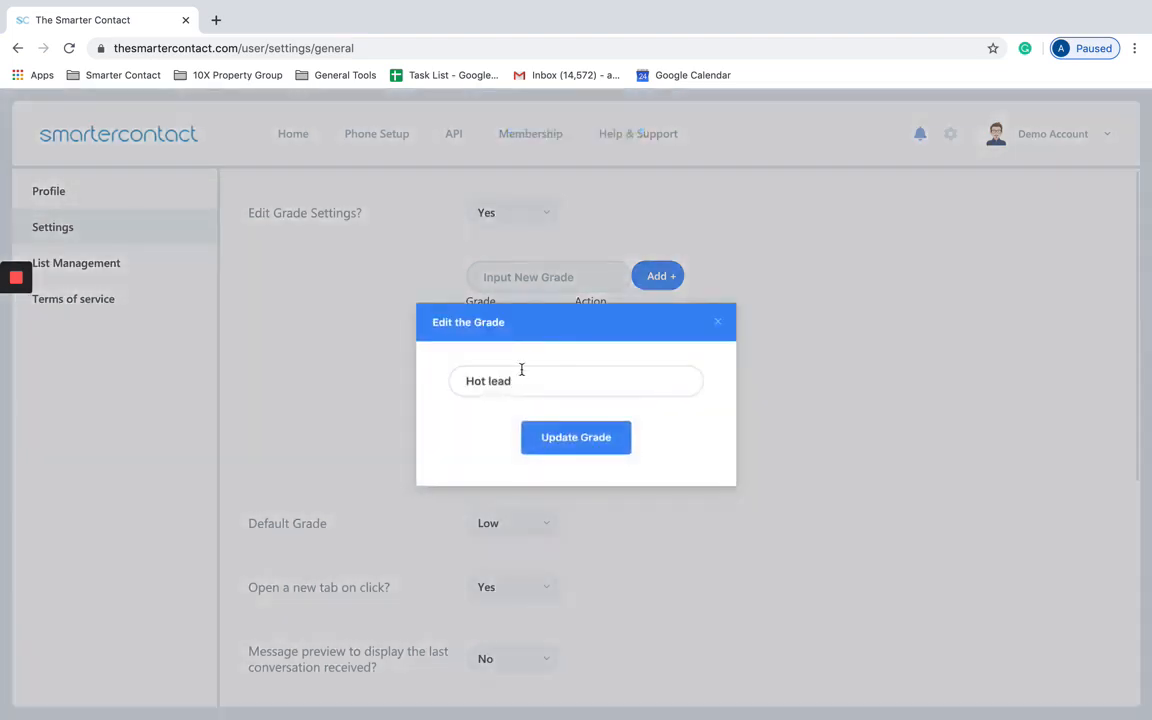
pyautogui.click(521, 372)
pyautogui.press('BackSpace')
pyautogui.press('BackSpace')
pyautogui.press('BackSpace')
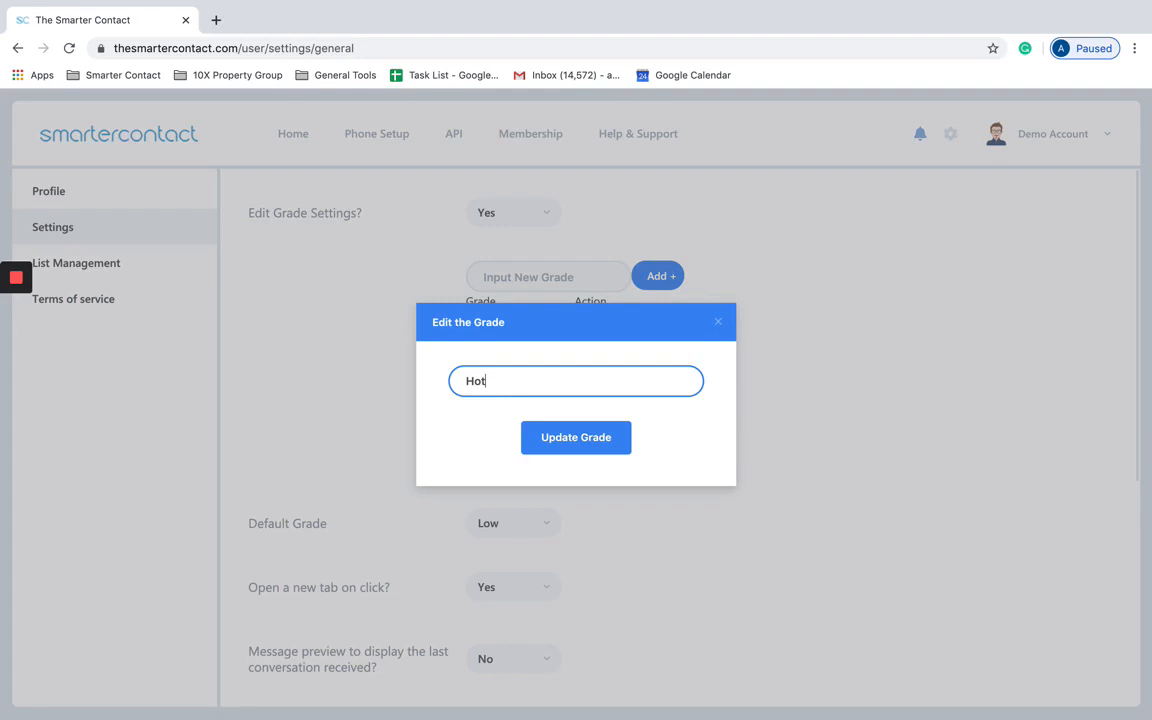
pyautogui.click(538, 437)
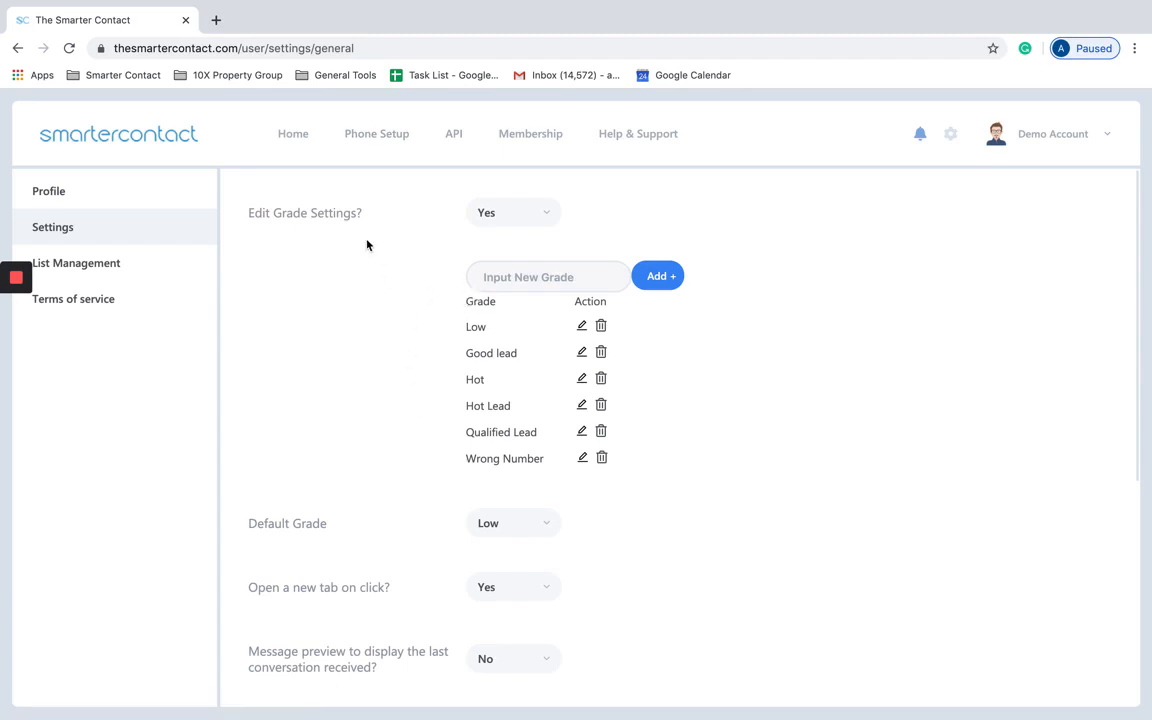
pyautogui.click(292, 135)
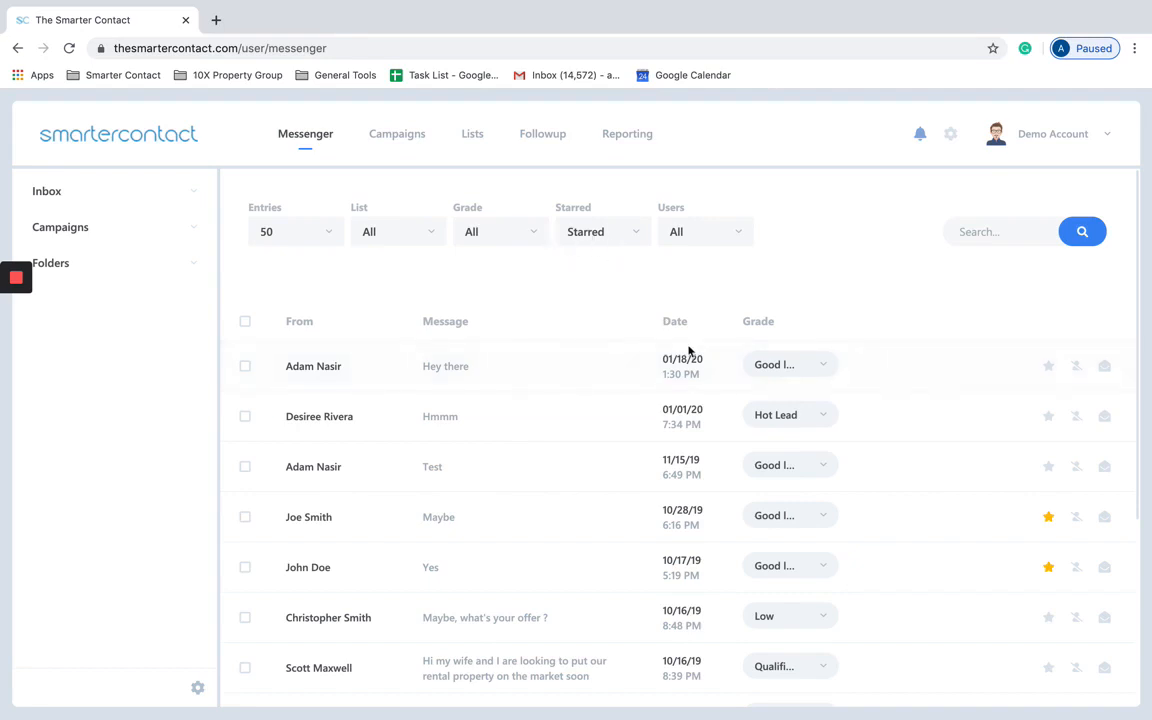
# Step: Filter the inbox so only Low-grade conversations are shown
pyautogui.click(488, 226)
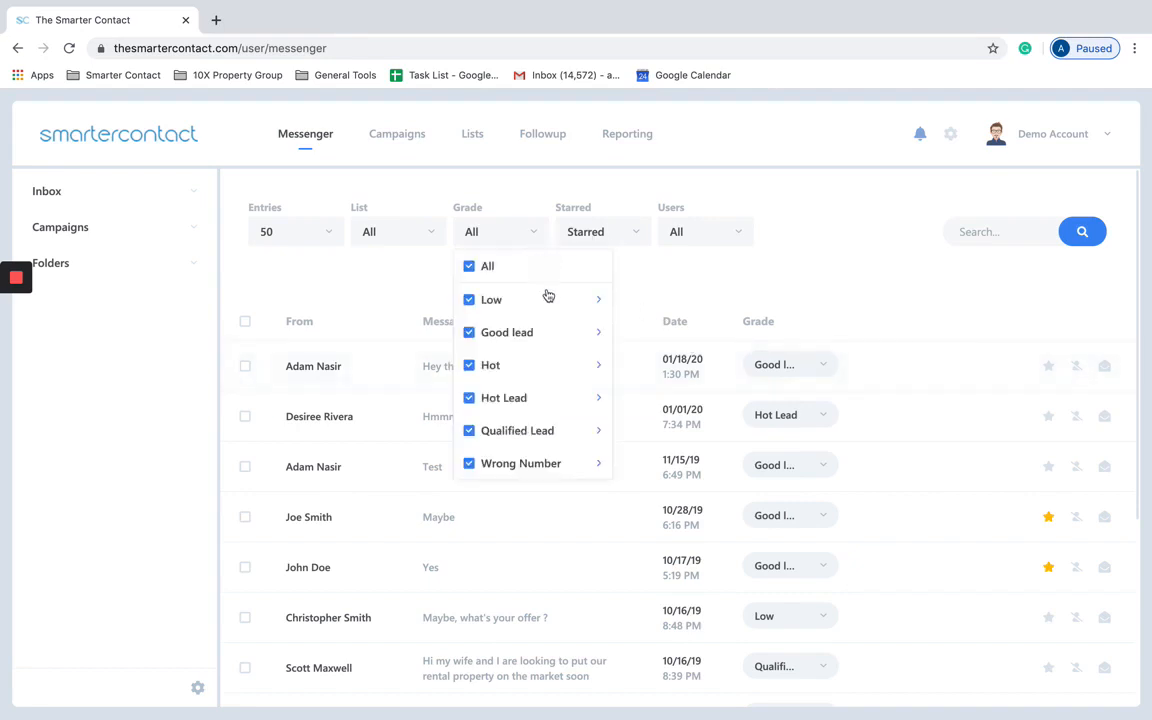
pyautogui.click(469, 299)
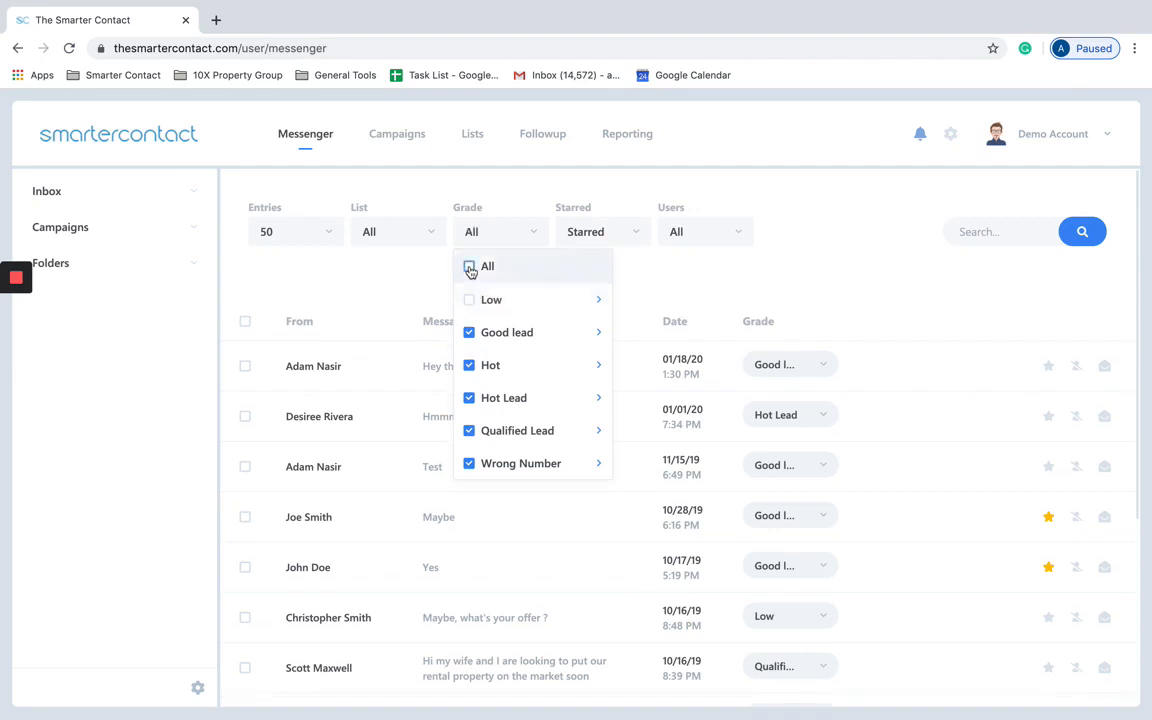
pyautogui.click(469, 268)
pyautogui.click(469, 268)
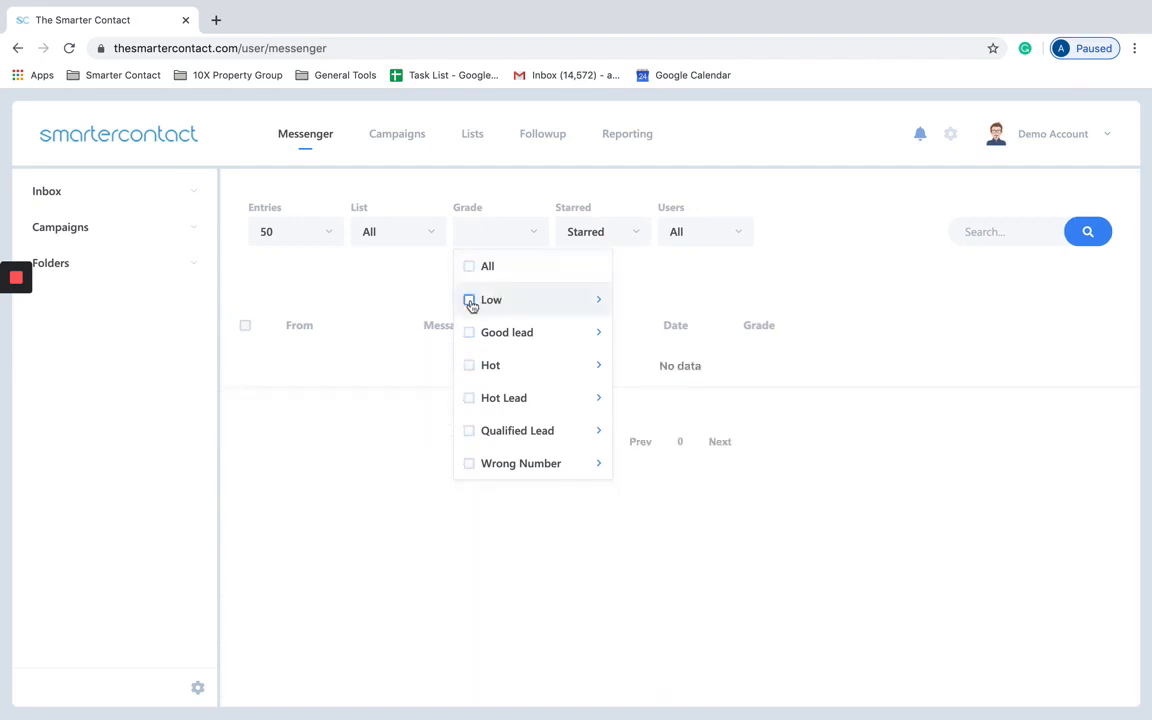
pyautogui.click(469, 300)
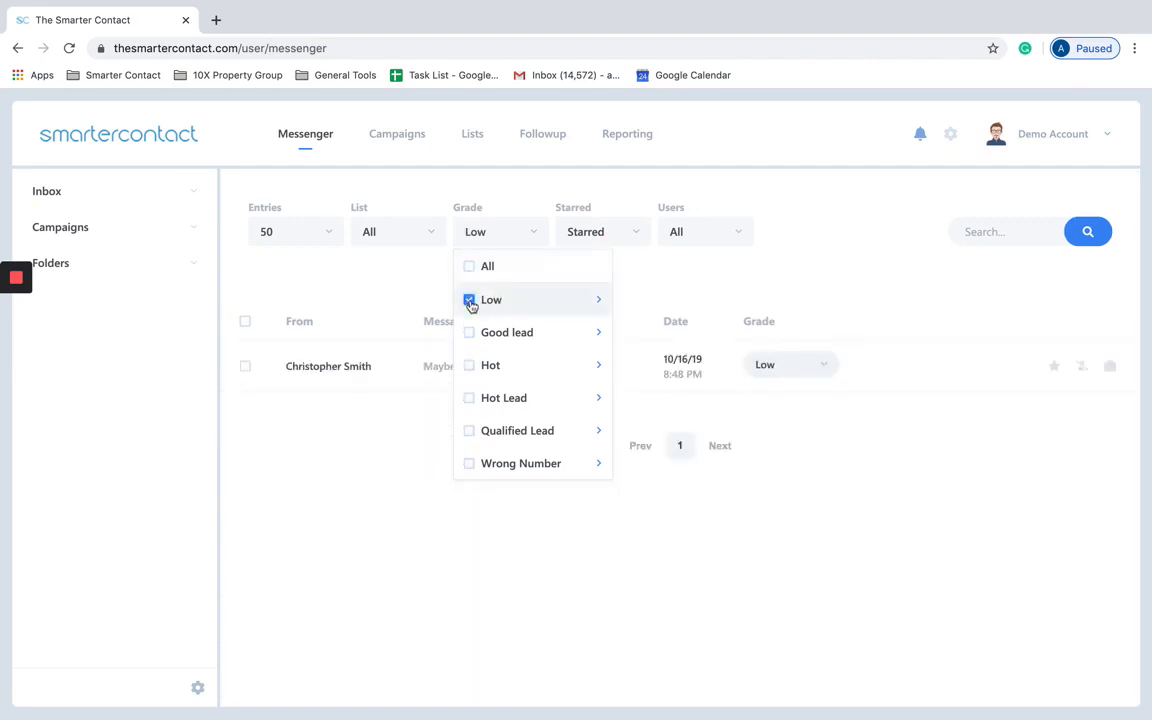
pyautogui.moveTo(591, 298)
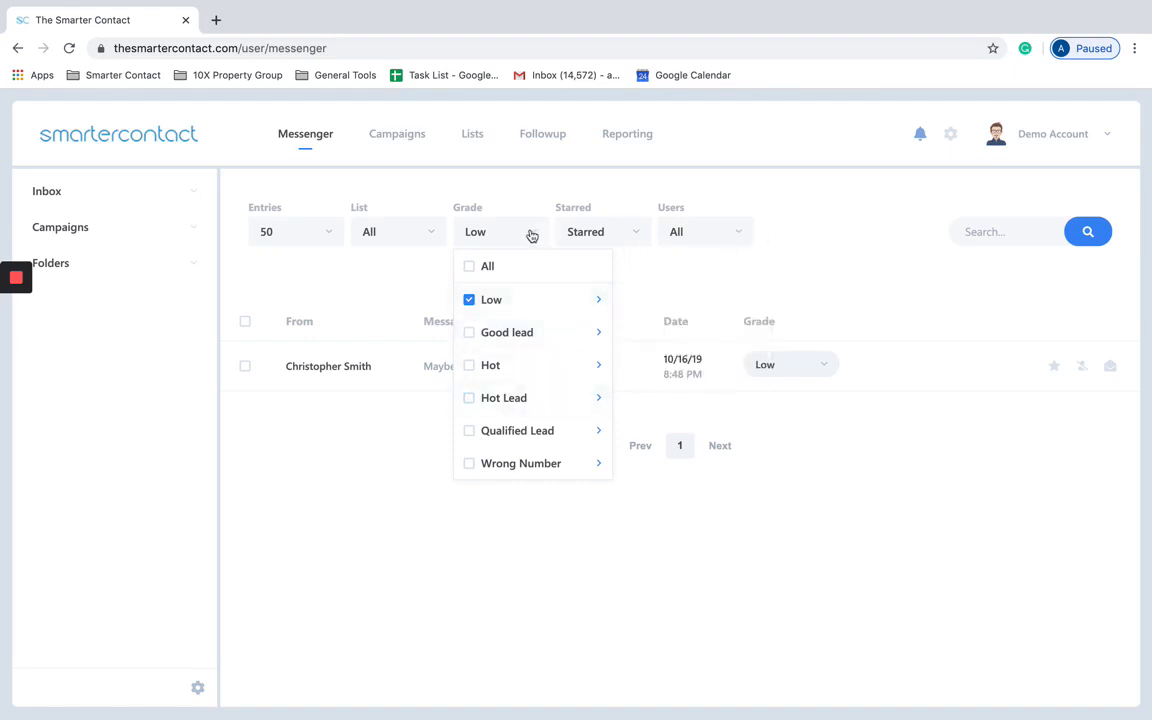
# Step: Bring up the DNC confirmation for the Low-grade contact, then dismiss it without confirming
pyautogui.click(882, 270)
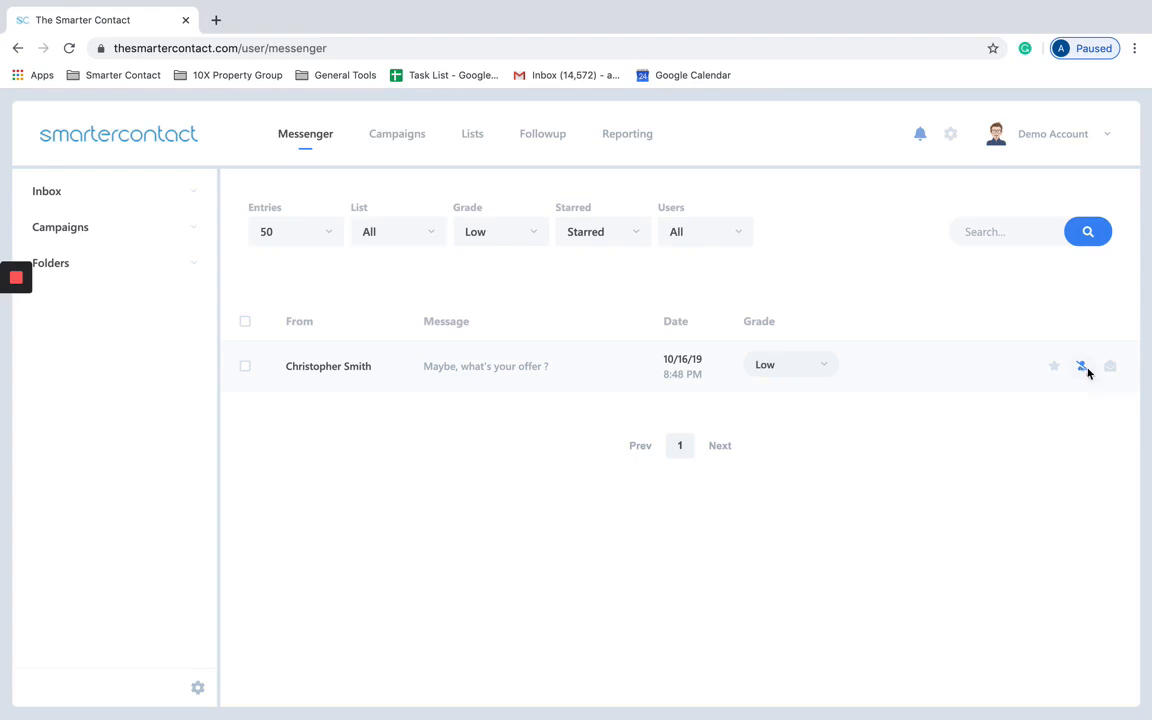
pyautogui.click(1085, 369)
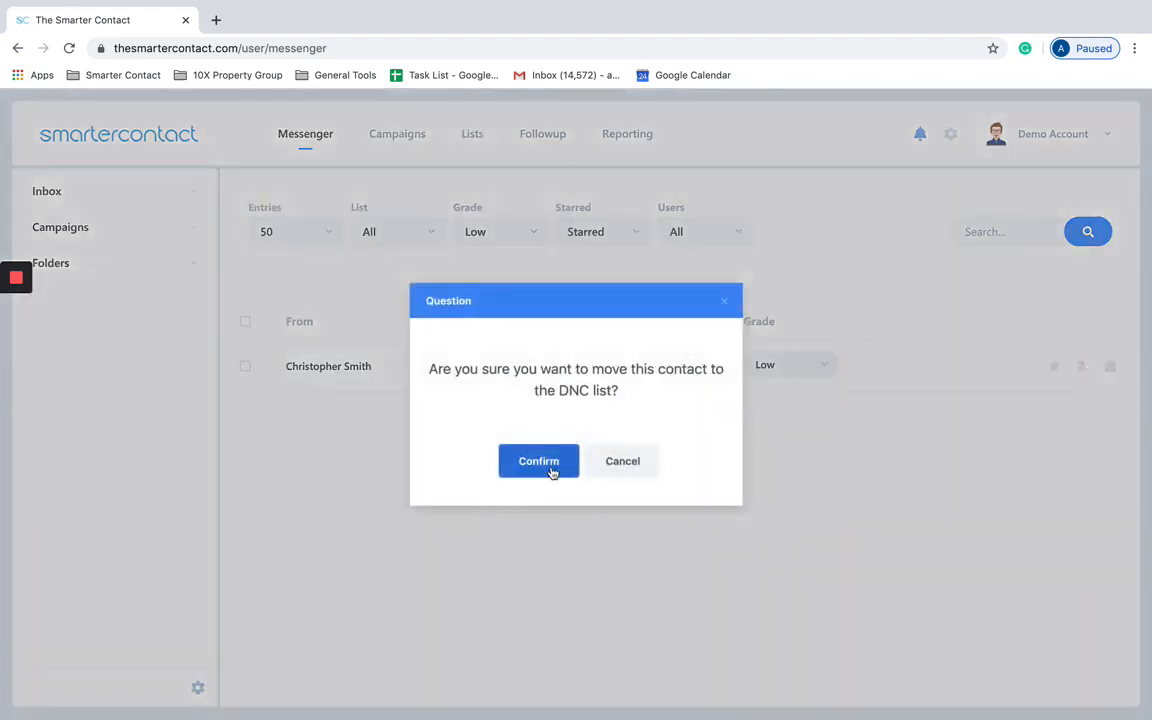
pyautogui.click(733, 307)
# Step: Open the general settings and check the Default Grade choices, leaving them unchanged
pyautogui.click(950, 133)
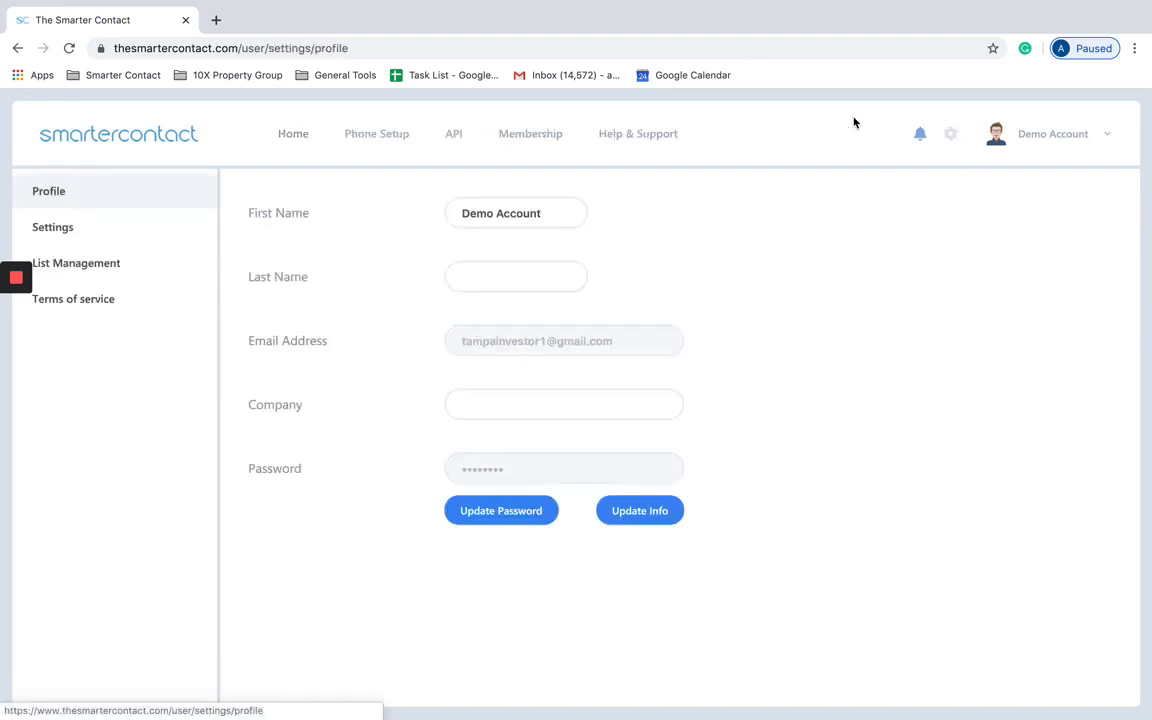
pyautogui.click(141, 229)
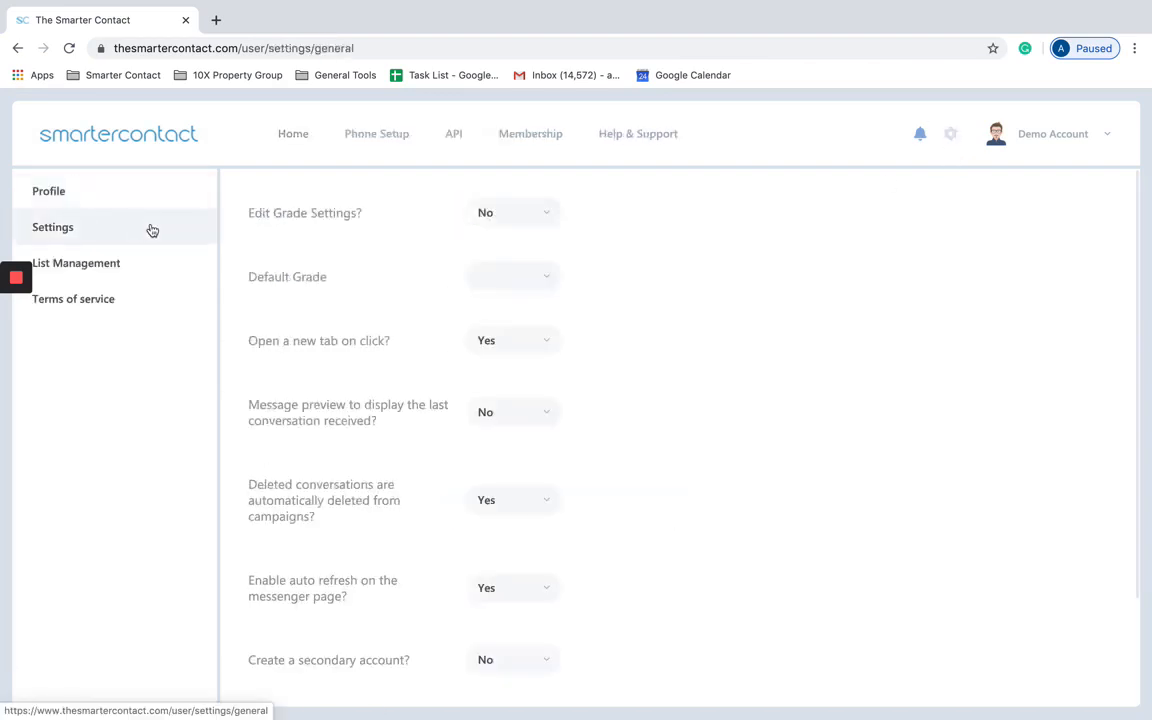
pyautogui.click(548, 285)
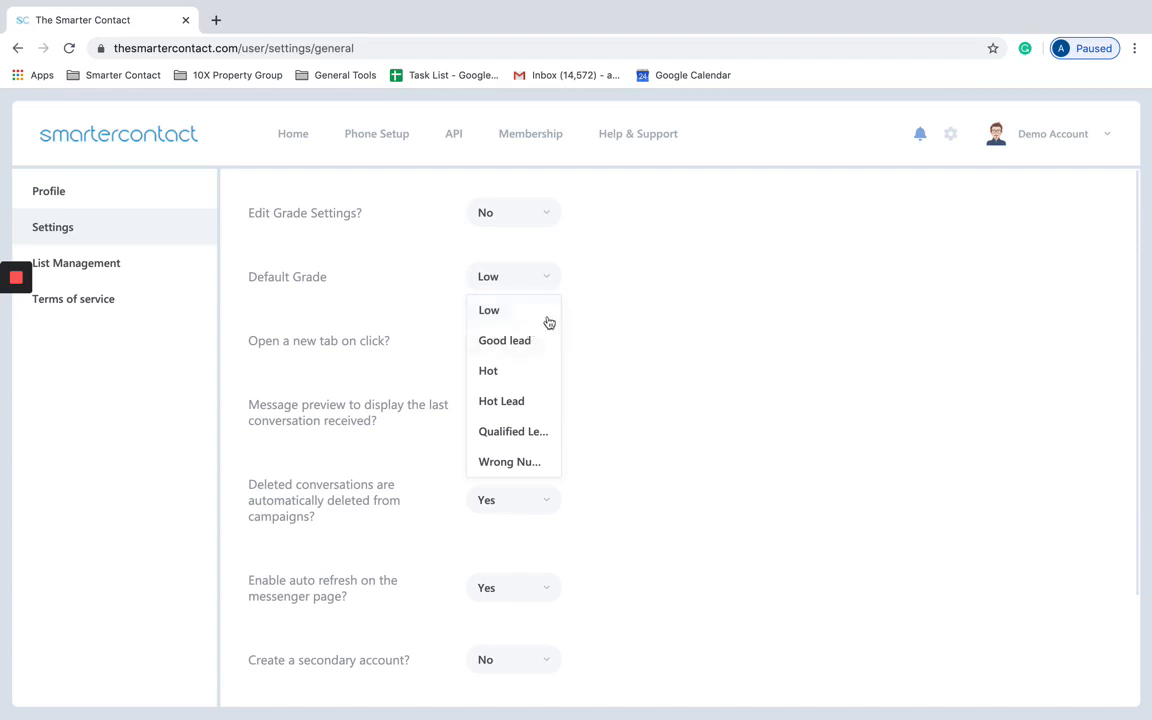
pyautogui.click(607, 329)
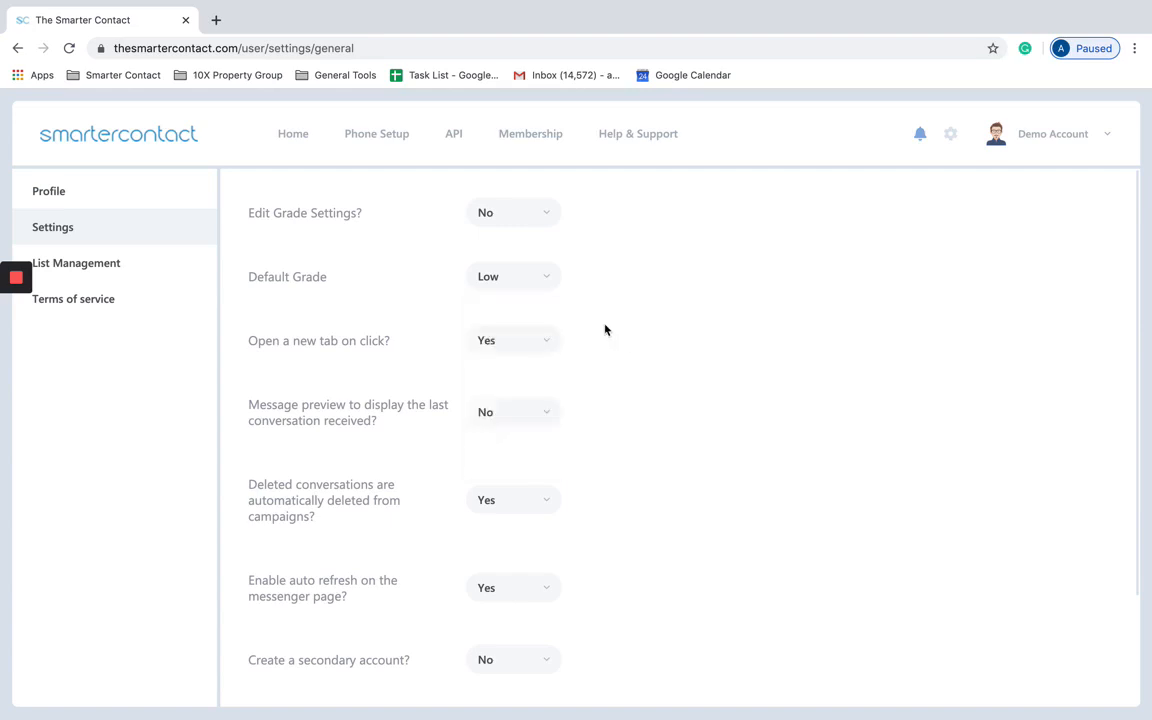
# Step: Scroll down and check the secondary account choices, leaving them set to No
pyautogui.scroll(-1, 533, 361)
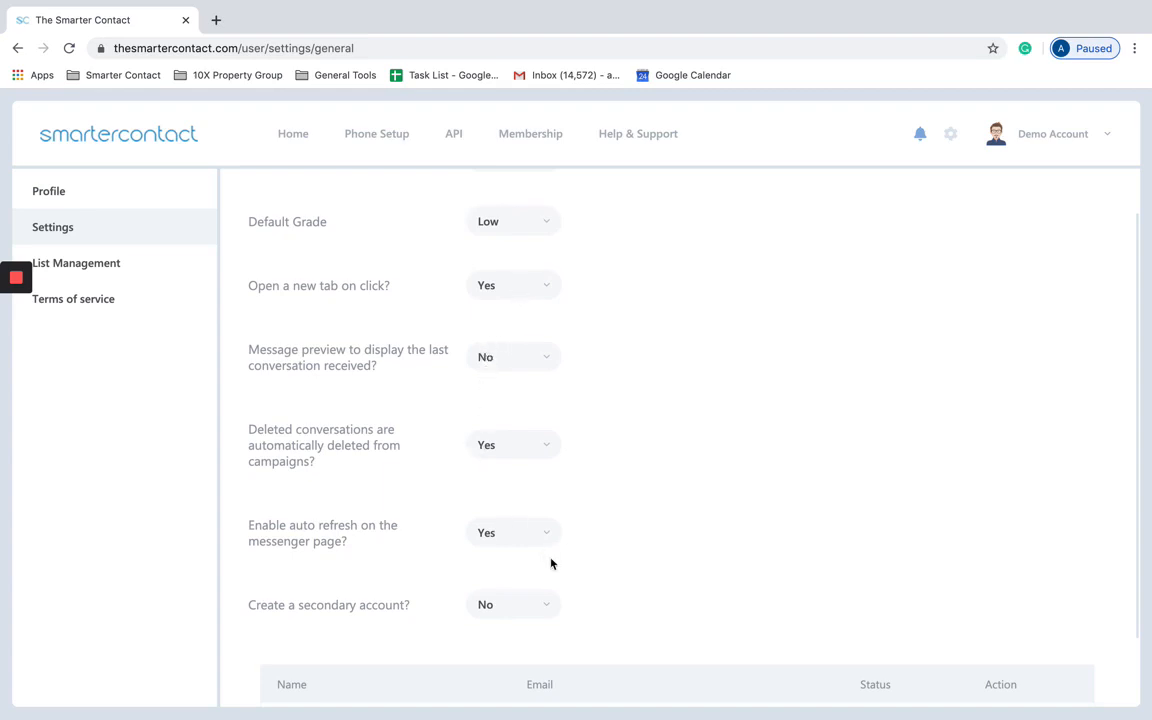
pyautogui.scroll(-1, 550, 564)
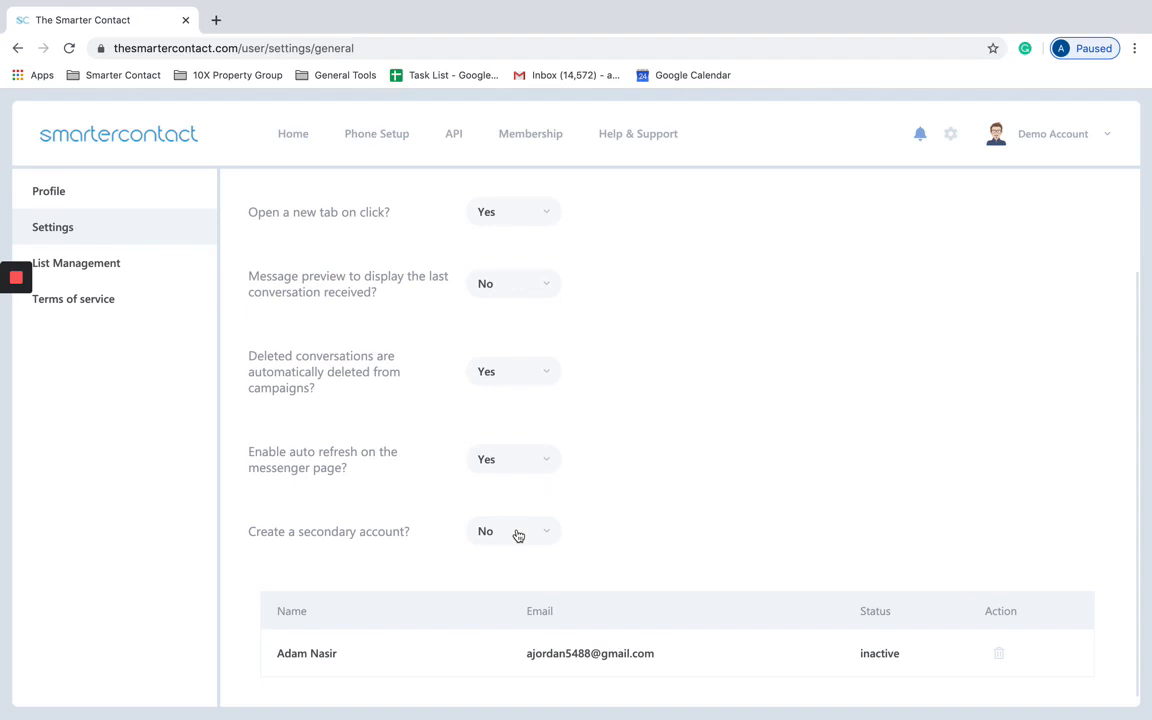
pyautogui.click(525, 533)
pyautogui.click(660, 470)
# Step: Check the membership account information and general settings, then go back to the Messenger inbox
pyautogui.click(527, 137)
pyautogui.scroll(-5, 563, 268)
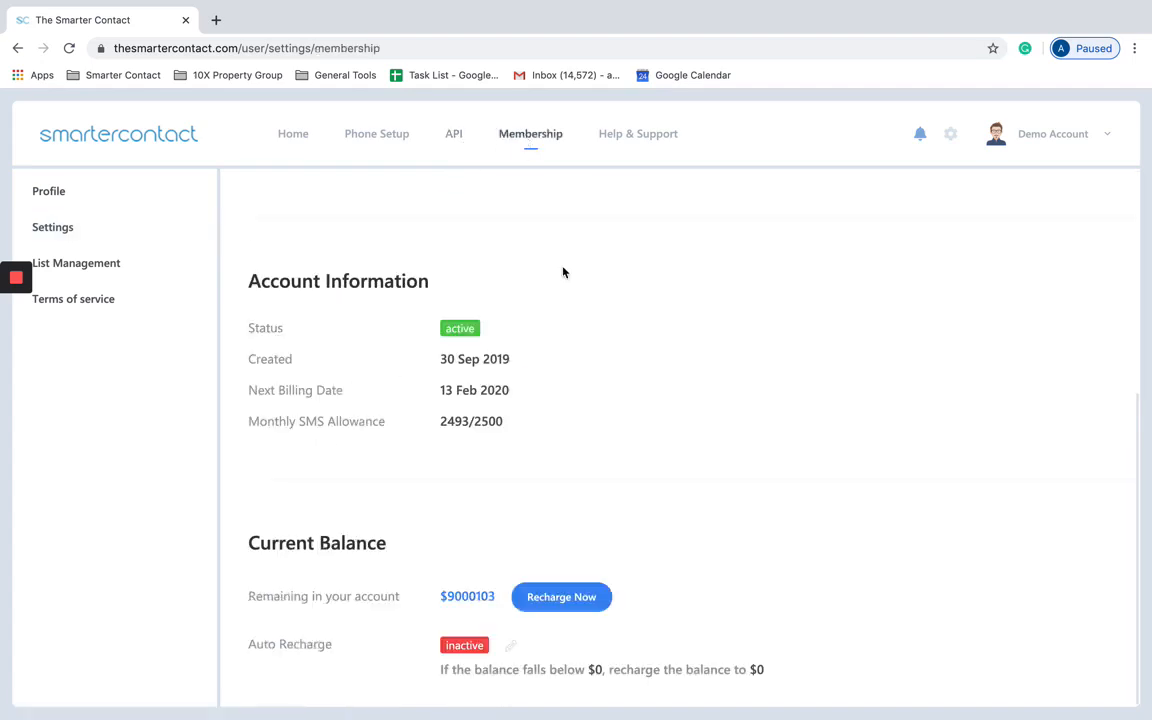
pyautogui.click(948, 140)
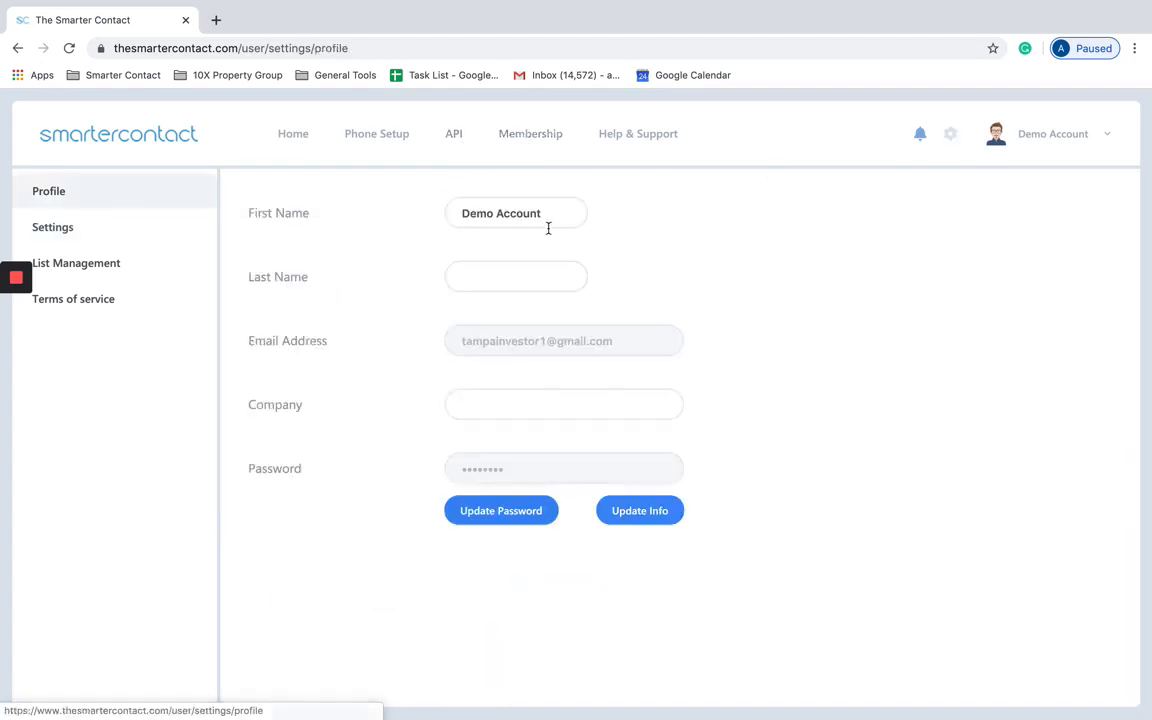
pyautogui.click(85, 238)
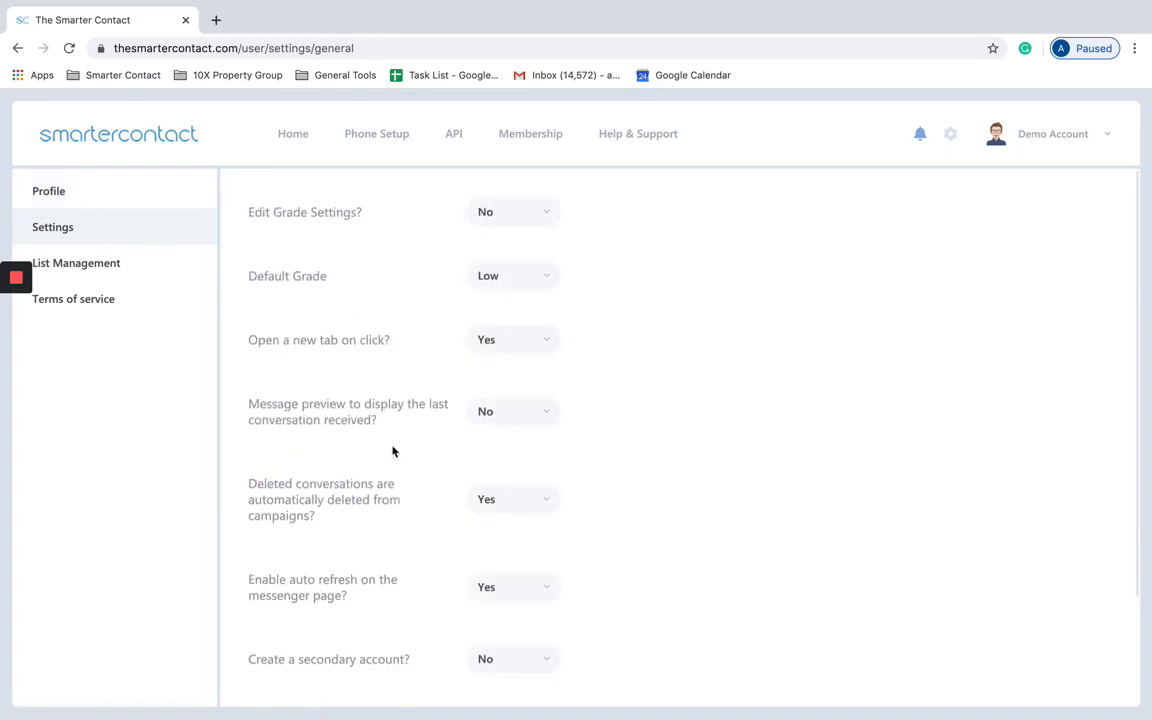
pyautogui.scroll(-2, 392, 446)
pyautogui.scroll(2, 392, 446)
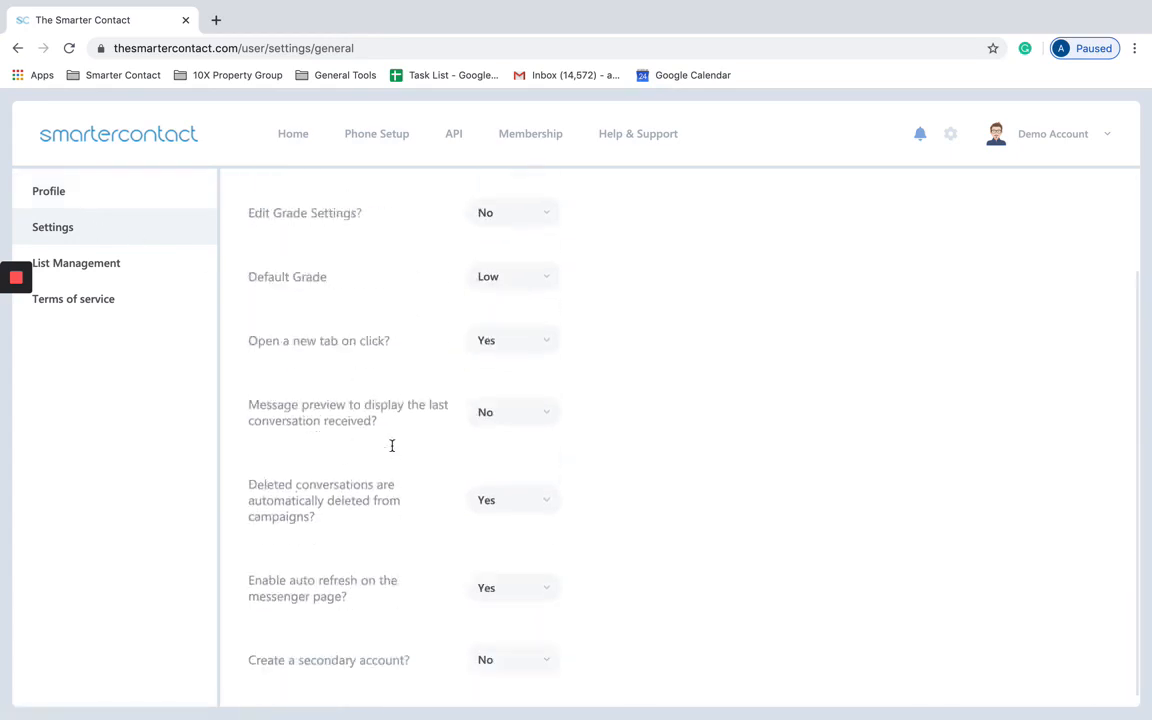
pyautogui.click(295, 141)
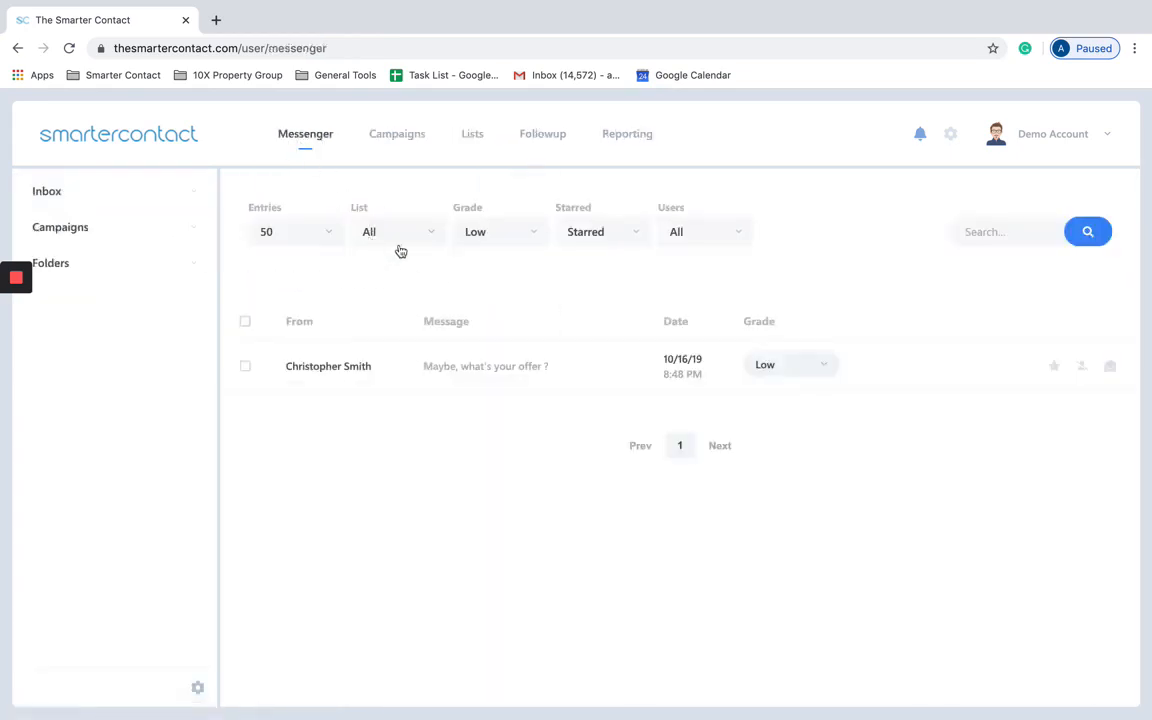